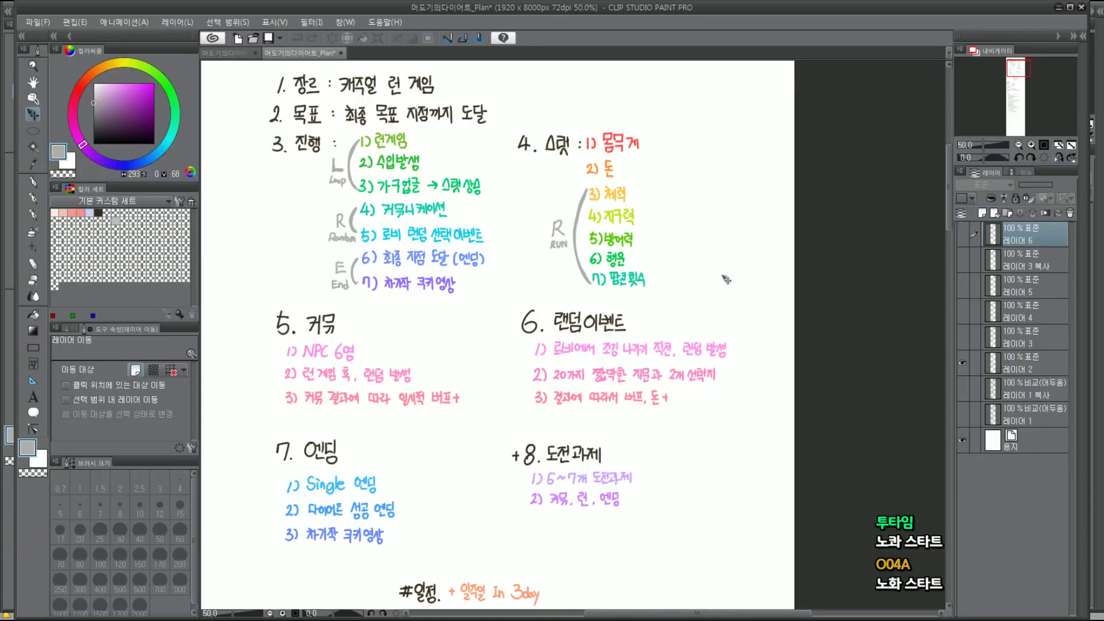
Choose dark brown from the colour set and the pencil for handwriting on the plan
{"action": "scroll", "coordinate": [271, 395], "scroll_direction": "up", "scroll_amount": 2}
{"action": "scroll", "coordinate": [270, 395], "scroll_direction": "up", "scroll_amount": 2}
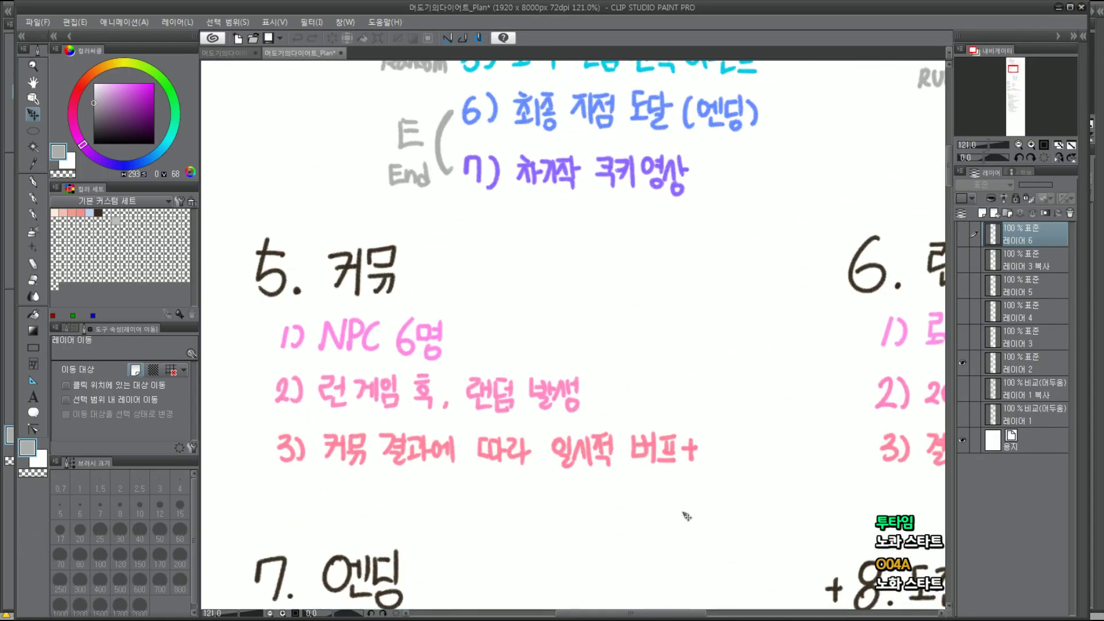
{"action": "scroll", "coordinate": [601, 322], "scroll_direction": "down", "scroll_amount": 3}
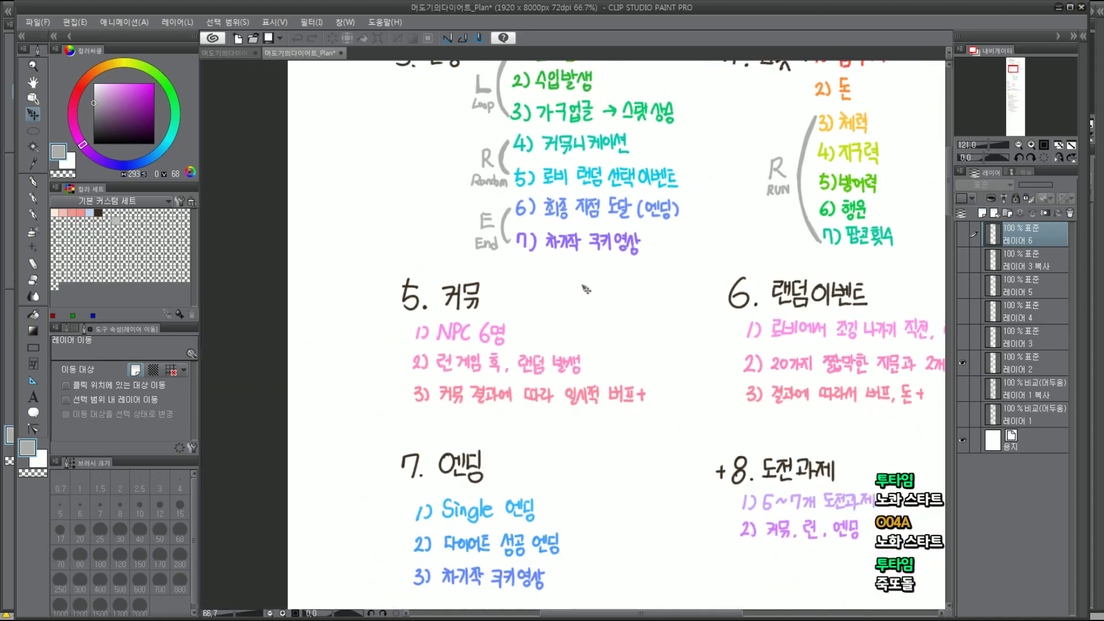
{"action": "scroll", "coordinate": [761, 278], "scroll_direction": "up", "scroll_amount": 1}
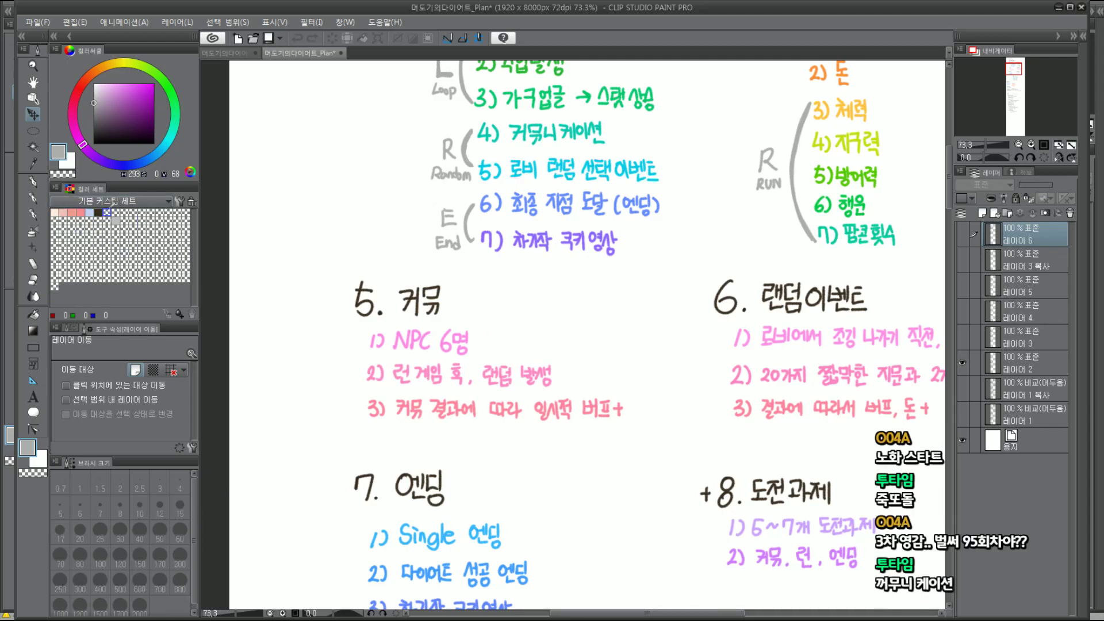
{"action": "left_click", "coordinate": [99, 213]}
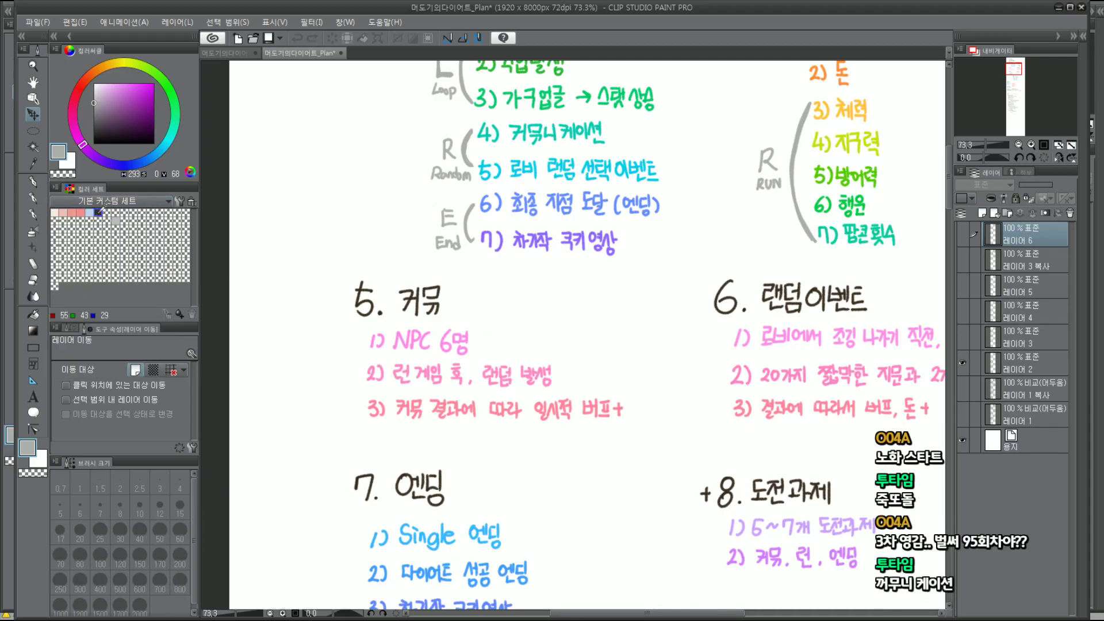
{"action": "left_click", "coordinate": [34, 182]}
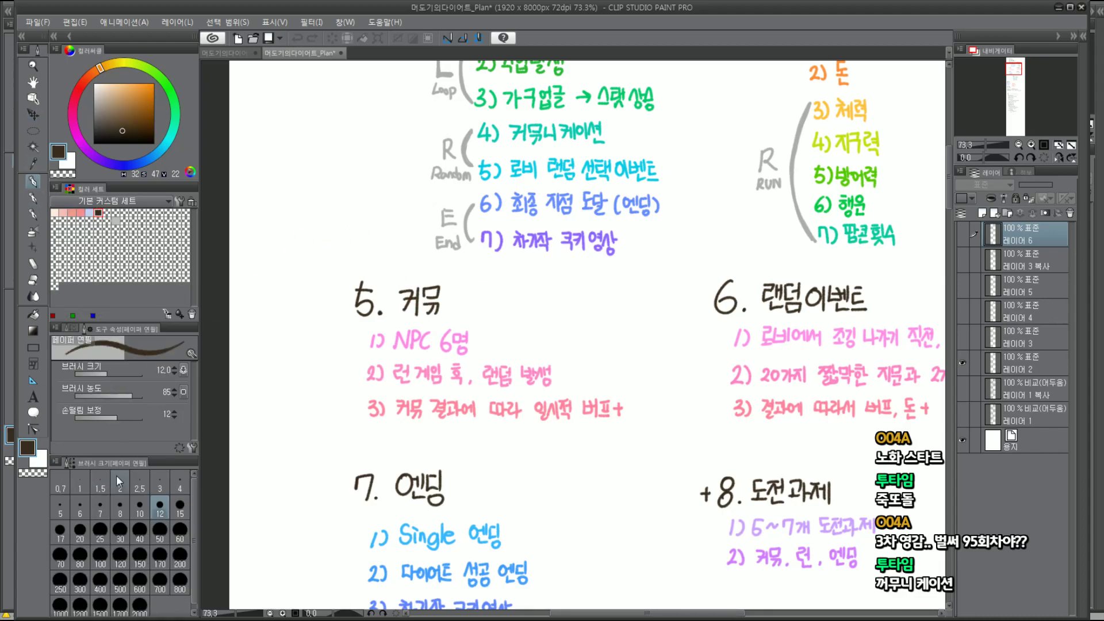
Make layer 2 active and sample the pink of the NPC line
{"action": "left_click", "coordinate": [1006, 371]}
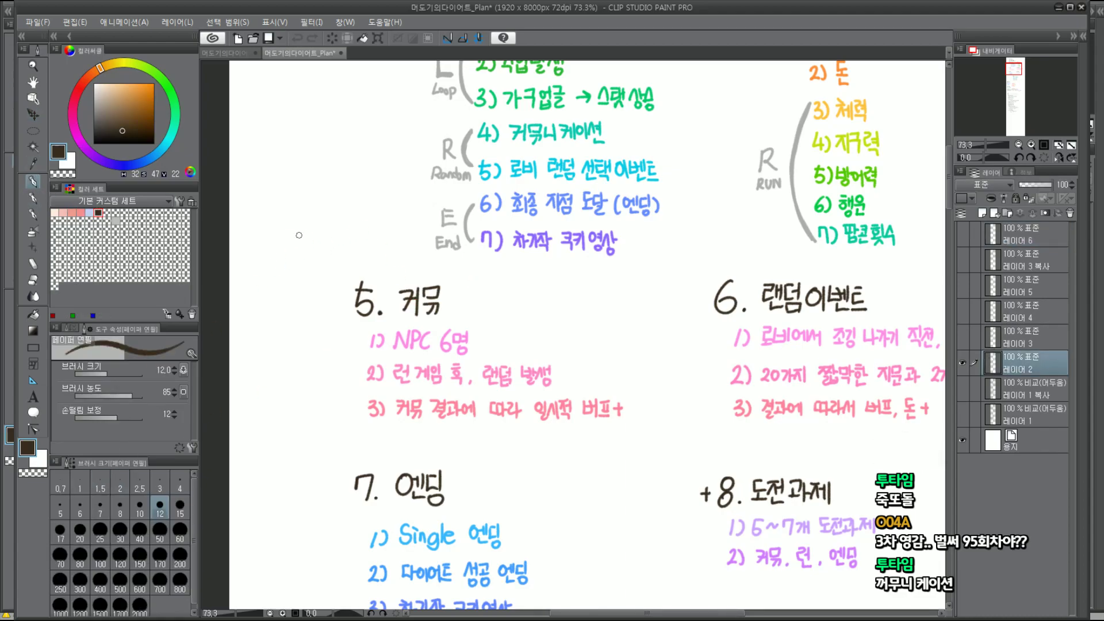
{"action": "mouse_move", "coordinate": [305, 229]}
{"action": "left_mouse_down"}
{"action": "mouse_move", "coordinate": [287, 256]}
{"action": "mouse_move", "coordinate": [306, 270]}
{"action": "left_mouse_up"}
{"action": "key", "text": "ctrl+z"}
{"action": "scroll", "coordinate": [450, 339], "scroll_direction": "up", "scroll_amount": 3}
{"action": "scroll", "coordinate": [450, 339], "scroll_direction": "up", "scroll_amount": 2}
{"action": "scroll", "coordinate": [450, 339], "scroll_direction": "up", "scroll_amount": 1}
{"action": "scroll", "coordinate": [450, 339], "scroll_direction": "up", "scroll_amount": 1}
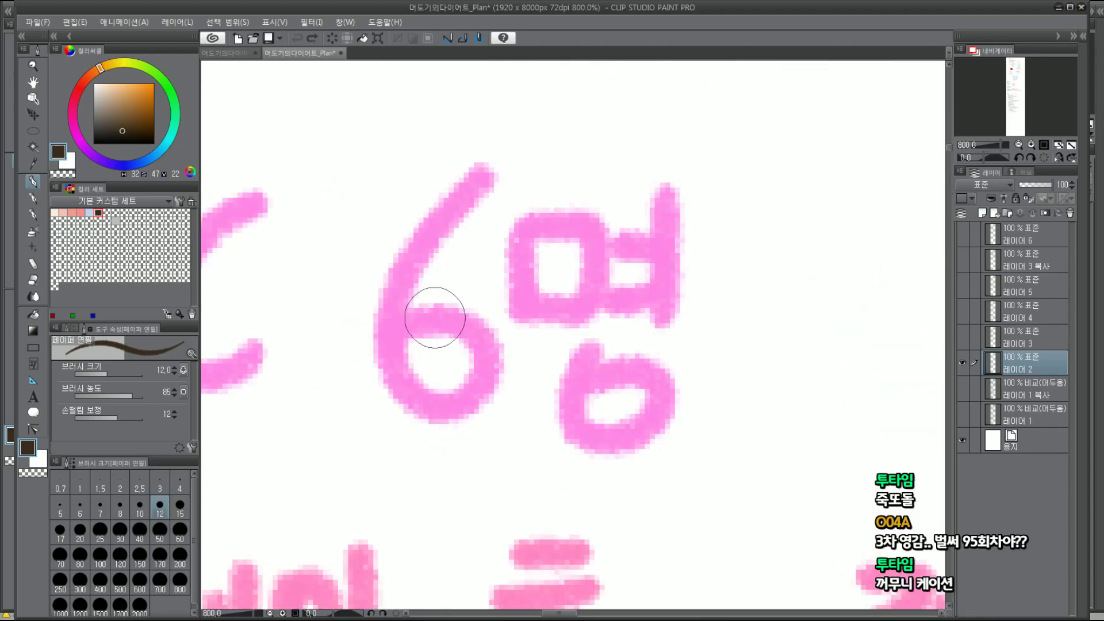
{"action": "left_click", "coordinate": [459, 327], "text": "alt"}
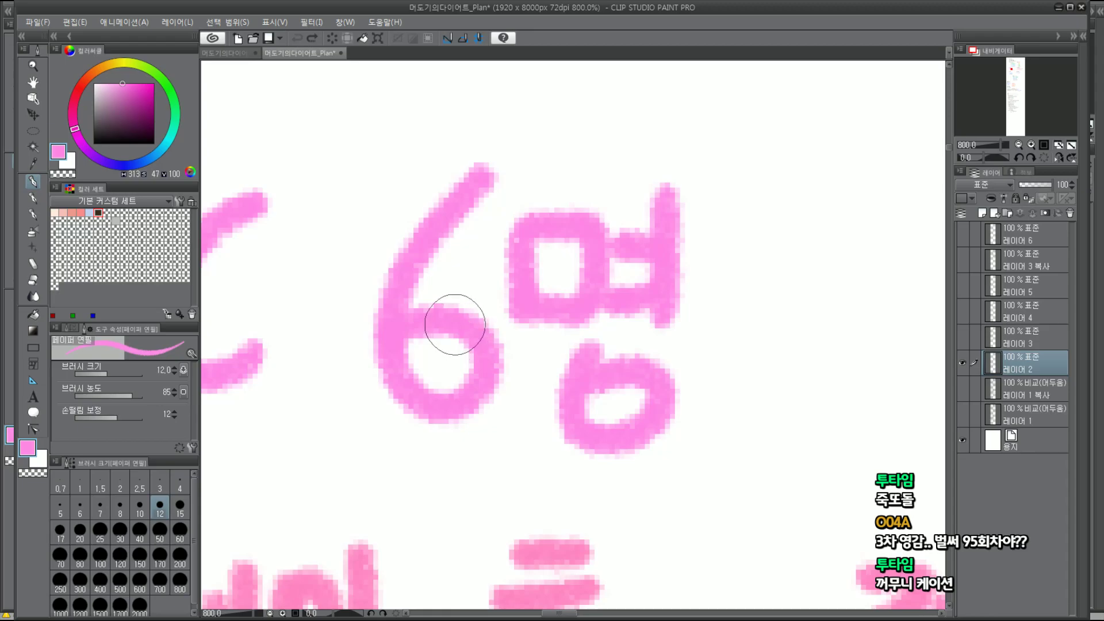
Erase the 6 from NPC 6명 in section 5
{"action": "scroll", "coordinate": [457, 326], "scroll_direction": "down", "scroll_amount": 3}
{"action": "scroll", "coordinate": [454, 325], "scroll_direction": "down", "scroll_amount": 1}
{"action": "mouse_move", "coordinate": [454, 325]}
{"action": "left_mouse_down"}
{"action": "mouse_move", "coordinate": [452, 333]}
{"action": "mouse_move", "coordinate": [464, 281]}
{"action": "left_mouse_up"}
{"action": "left_click", "coordinate": [435, 352]}
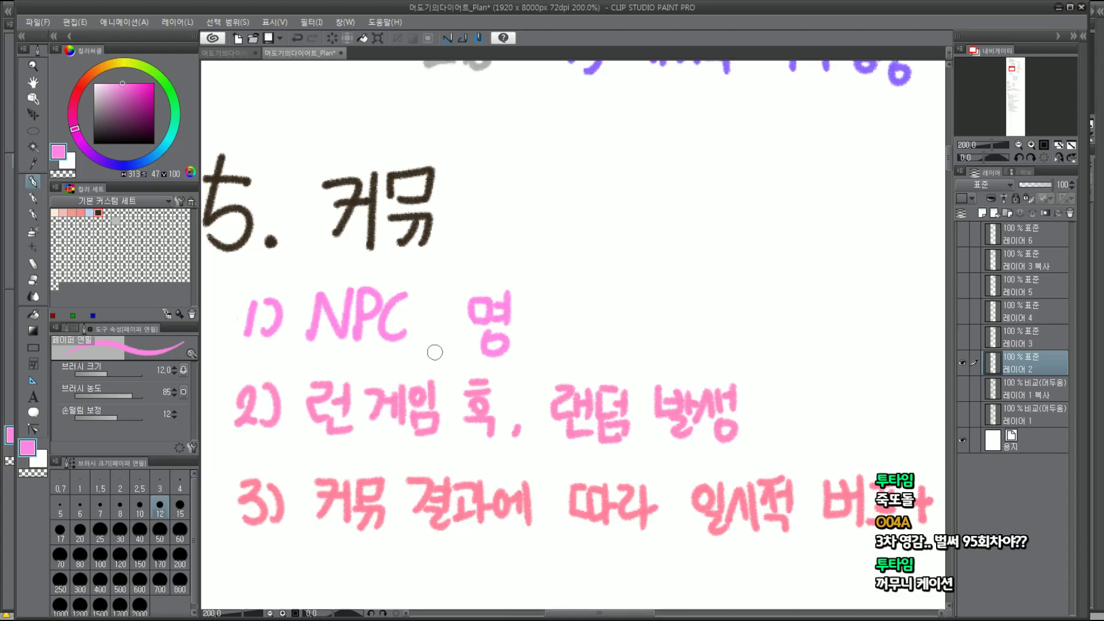
With a thinner pencil, handwrite a pink 7 before 명, then zoom back out
{"action": "left_click", "coordinate": [100, 506]}
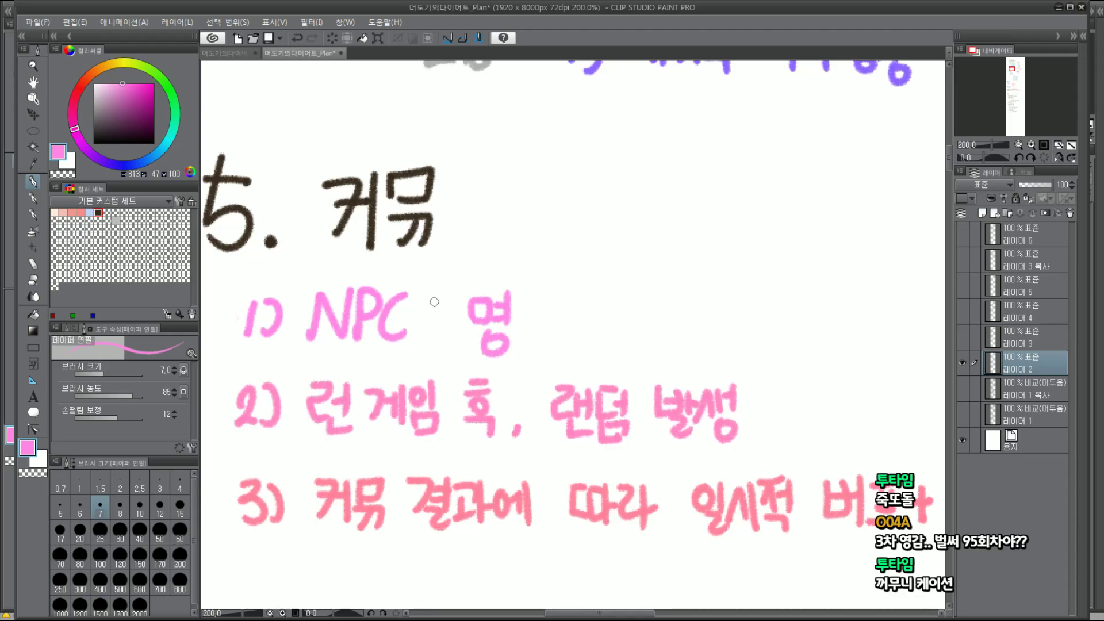
{"action": "left_click_drag", "start_coordinate": [432, 310], "coordinate": [453, 301]}
{"action": "key", "text": "ctrl+z"}
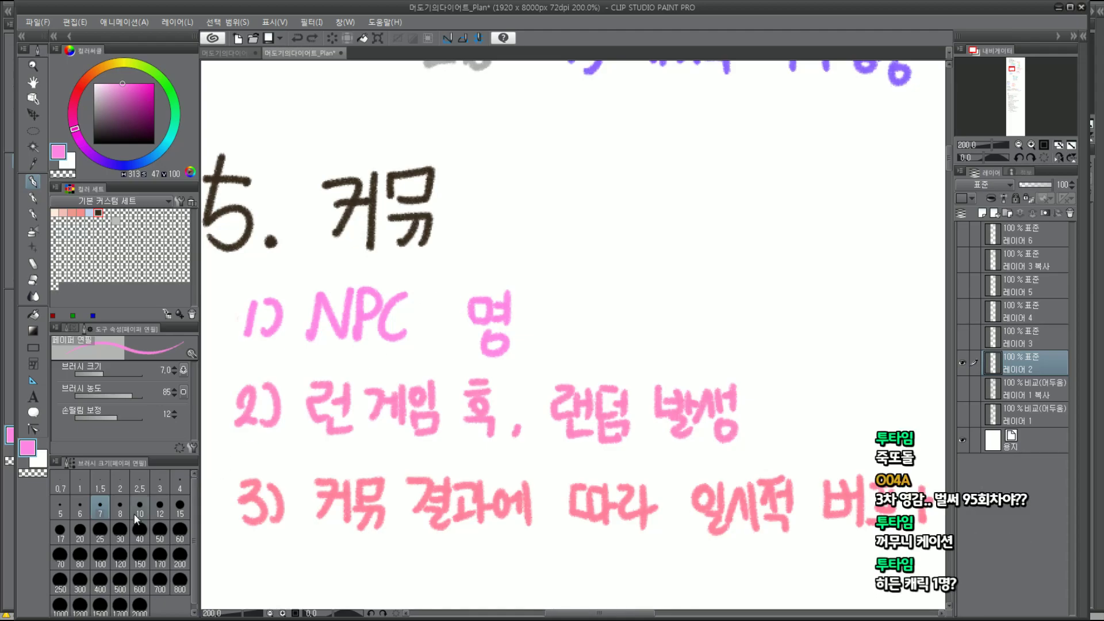
{"action": "left_click", "coordinate": [120, 506]}
{"action": "left_click_drag", "start_coordinate": [430, 294], "coordinate": [447, 348]}
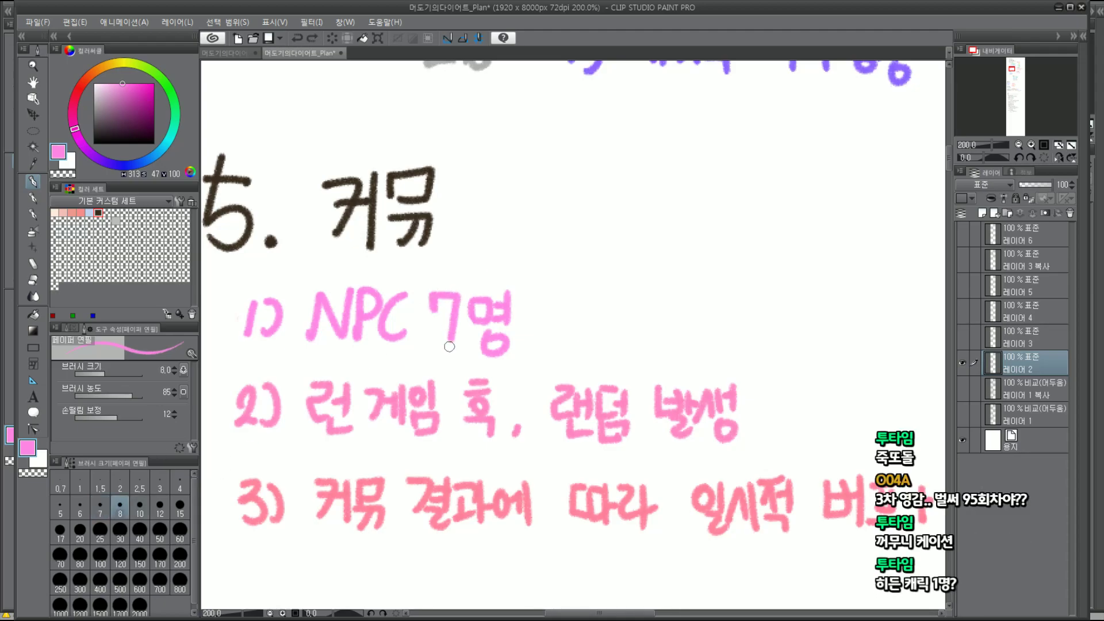
{"action": "key", "text": "ctrl+z"}
{"action": "mouse_move", "coordinate": [430, 296]}
{"action": "left_mouse_down"}
{"action": "mouse_move", "coordinate": [460, 296]}
{"action": "mouse_move", "coordinate": [452, 345]}
{"action": "left_mouse_up"}
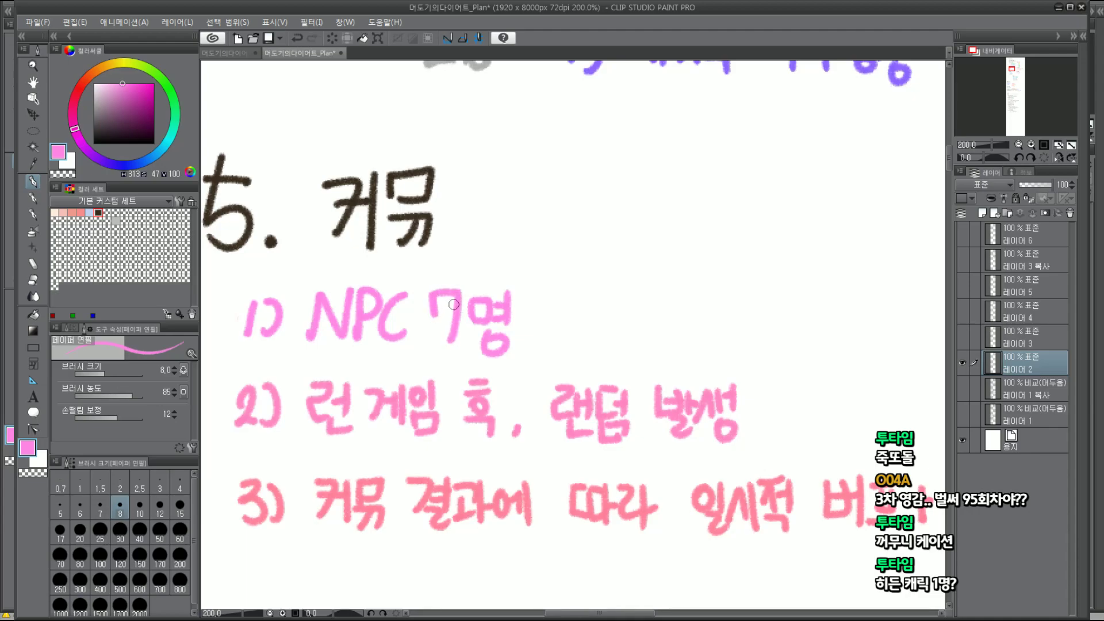
{"action": "scroll", "coordinate": [913, 161], "scroll_direction": "down", "scroll_amount": 1}
{"action": "scroll", "coordinate": [913, 160], "scroll_direction": "down", "scroll_amount": 1}
{"action": "scroll", "coordinate": [977, 115], "scroll_direction": "down", "scroll_amount": 1}
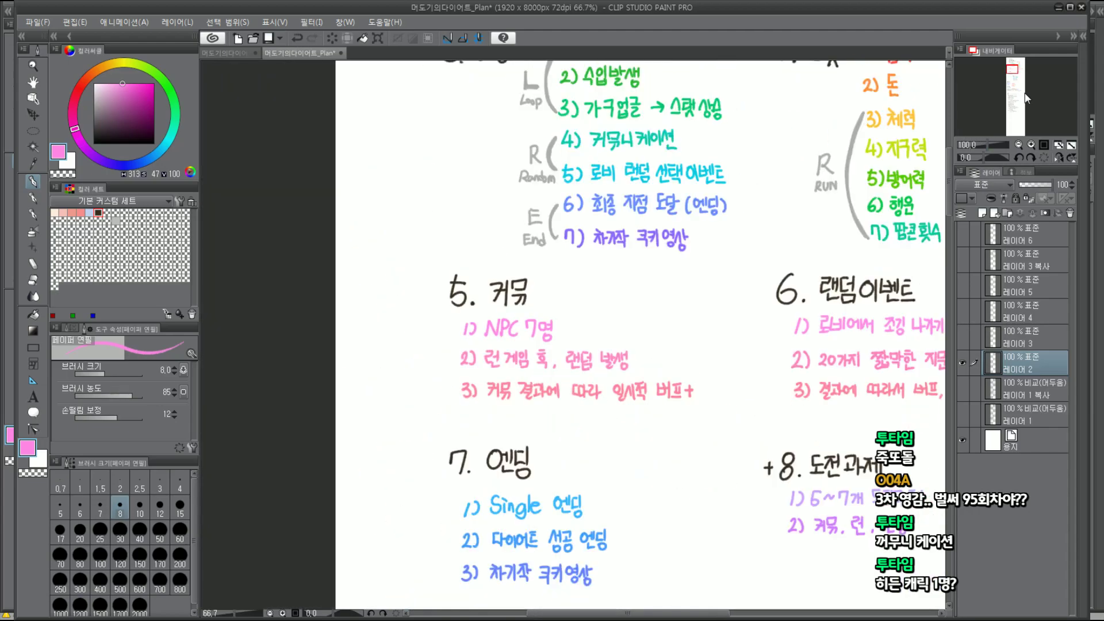
{"action": "scroll", "coordinate": [1021, 70], "scroll_direction": "down", "scroll_amount": 1}
{"action": "left_click_drag", "start_coordinate": [1022, 71], "coordinate": [1026, 75]}
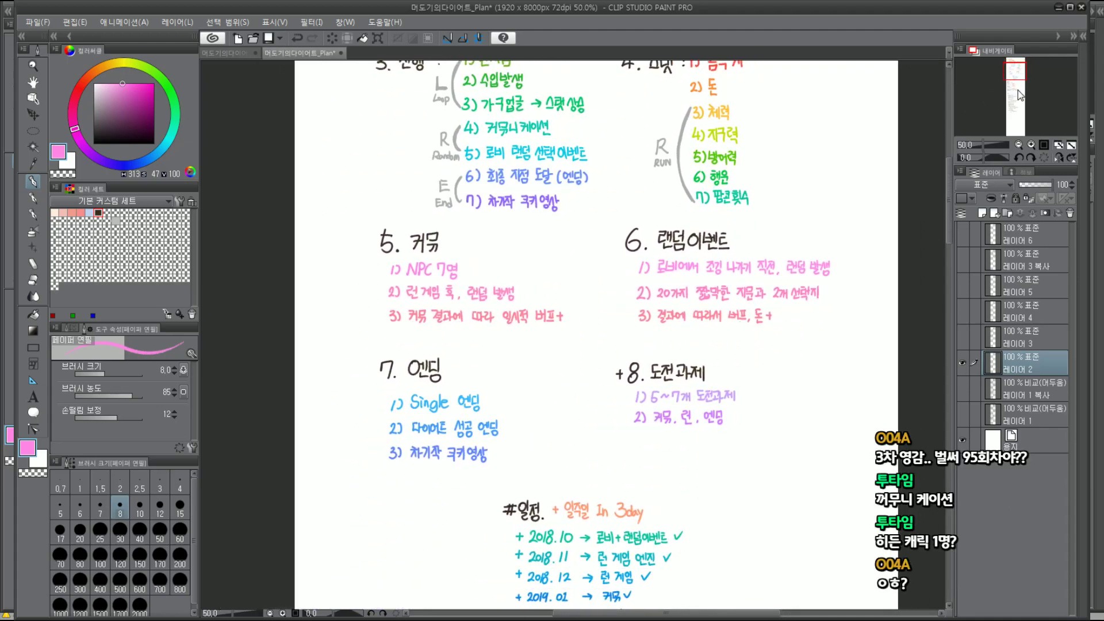
{"action": "scroll", "coordinate": [1020, 95], "scroll_direction": "down", "scroll_amount": 1}
{"action": "scroll", "coordinate": [440, 254], "scroll_direction": "up", "scroll_amount": 2}
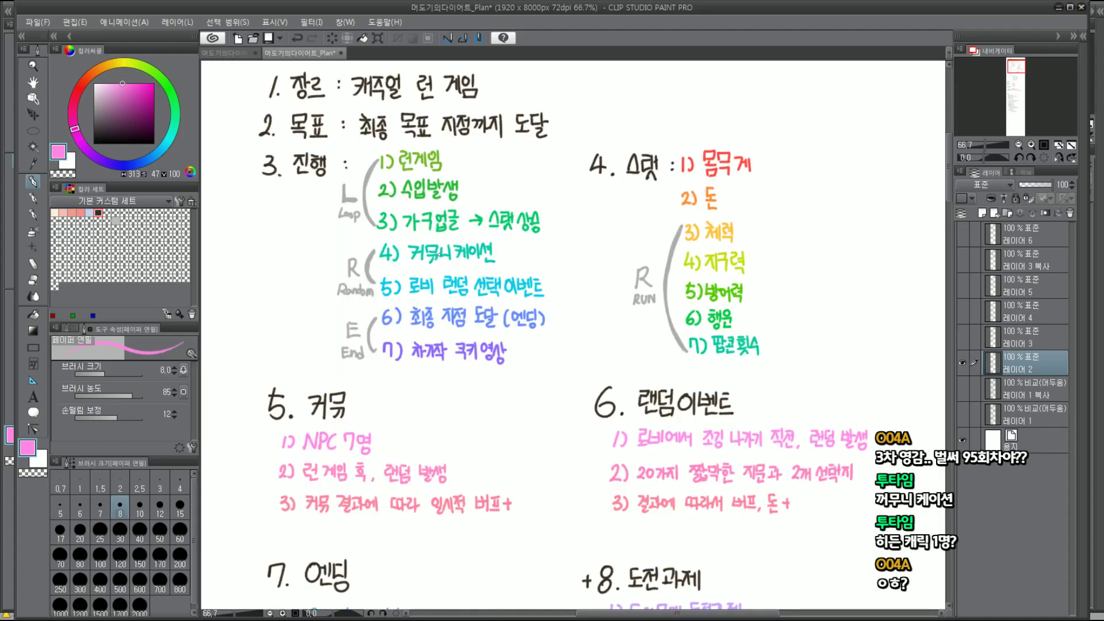
{"action": "mouse_move", "coordinate": [371, 237]}
{"action": "left_mouse_down"}
{"action": "mouse_move", "coordinate": [570, 122]}
{"action": "mouse_move", "coordinate": [369, 238]}
{"action": "left_mouse_up"}
{"action": "key", "text": "ctrl+z"}
{"action": "left_click_drag", "start_coordinate": [392, 151], "coordinate": [538, 230]}
{"action": "key", "text": "ctrl+z"}
{"action": "key", "text": "ctrl+z"}
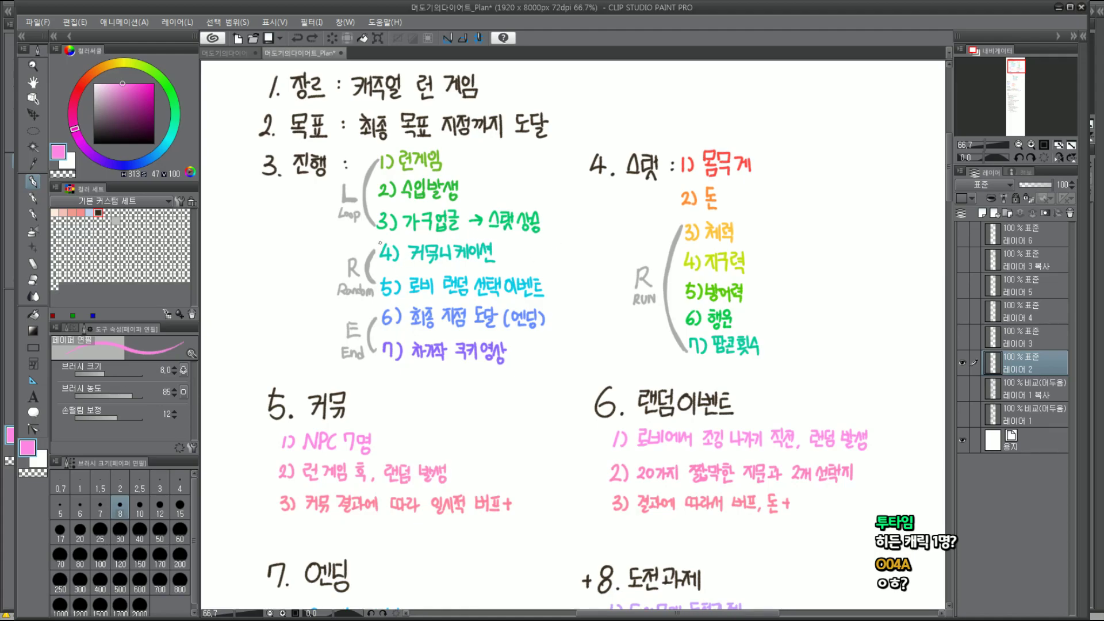
{"action": "left_click_drag", "start_coordinate": [380, 243], "coordinate": [374, 249]}
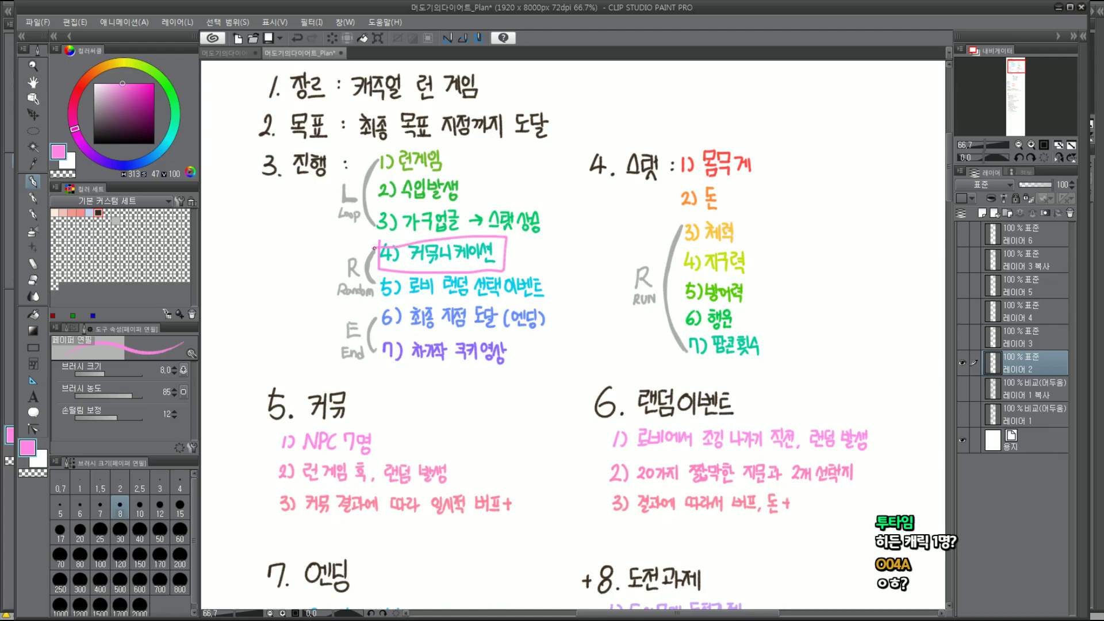
{"action": "left_click_drag", "start_coordinate": [425, 290], "coordinate": [475, 273]}
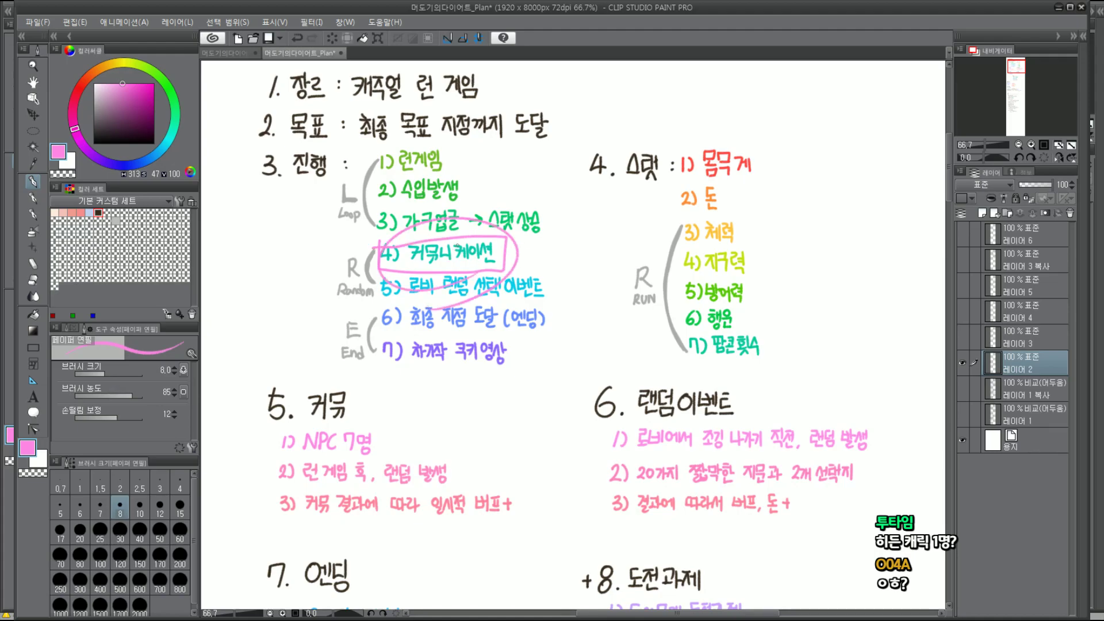
{"action": "mouse_move", "coordinate": [544, 235]}
{"action": "left_mouse_down"}
{"action": "mouse_move", "coordinate": [550, 266]}
{"action": "mouse_move", "coordinate": [560, 246]}
{"action": "left_mouse_up"}
{"action": "left_click_drag", "start_coordinate": [548, 246], "coordinate": [578, 249]}
{"action": "mouse_move", "coordinate": [583, 225]}
{"action": "left_mouse_down"}
{"action": "mouse_move", "coordinate": [604, 243]}
{"action": "mouse_move", "coordinate": [554, 271]}
{"action": "left_mouse_up"}
{"action": "left_click_drag", "start_coordinate": [553, 257], "coordinate": [565, 269]}
{"action": "left_click_drag", "start_coordinate": [569, 251], "coordinate": [568, 266]}
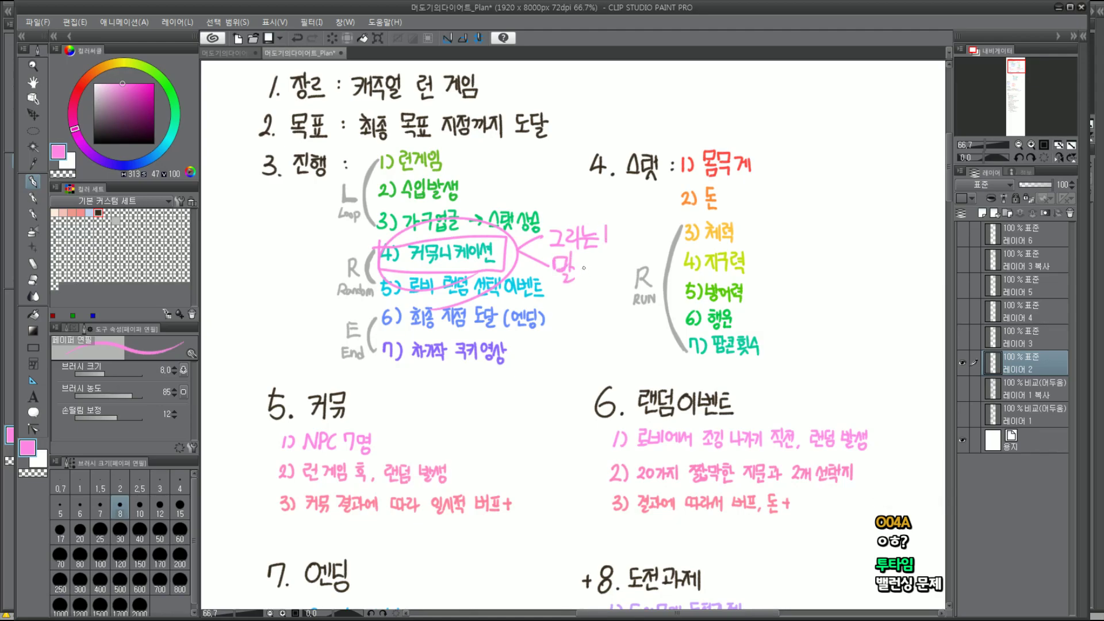
{"action": "left_click_drag", "start_coordinate": [583, 260], "coordinate": [593, 271]}
{"action": "left_click_drag", "start_coordinate": [598, 255], "coordinate": [598, 279]}
{"action": "key", "text": "ctrl+z"}
{"action": "key", "text": "ctrl+z"}
{"action": "key", "text": "ctrl+z"}
{"action": "key", "text": "ctrl+z"}
{"action": "key", "text": "ctrl+z"}
{"action": "key", "text": "ctrl+z"}
{"action": "key", "text": "ctrl+z"}
{"action": "key", "text": "ctrl+z"}
{"action": "key", "text": "ctrl+z"}
{"action": "key", "text": "ctrl+z"}
{"action": "key", "text": "ctrl+z"}
{"action": "key", "text": "ctrl+z"}
{"action": "key", "text": "ctrl+z"}
{"action": "key", "text": "ctrl+z"}
{"action": "key", "text": "ctrl+z"}
{"action": "key", "text": "ctrl+z"}
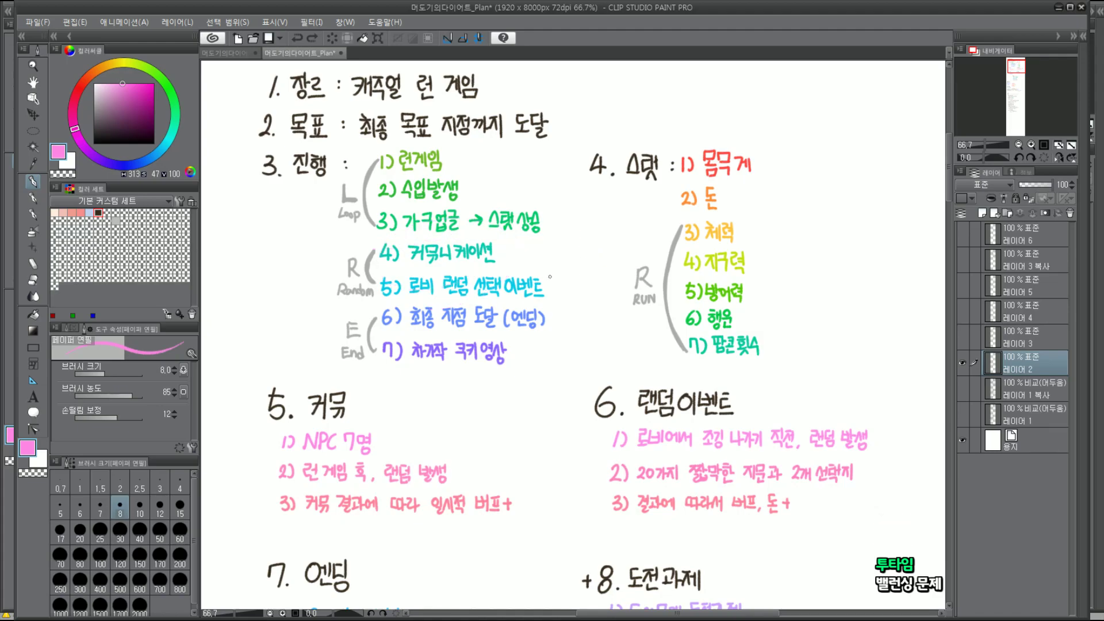
In the GDD document, flip through the #8, layer 1, #2 and #1 page layers
{"action": "left_click", "coordinate": [237, 52]}
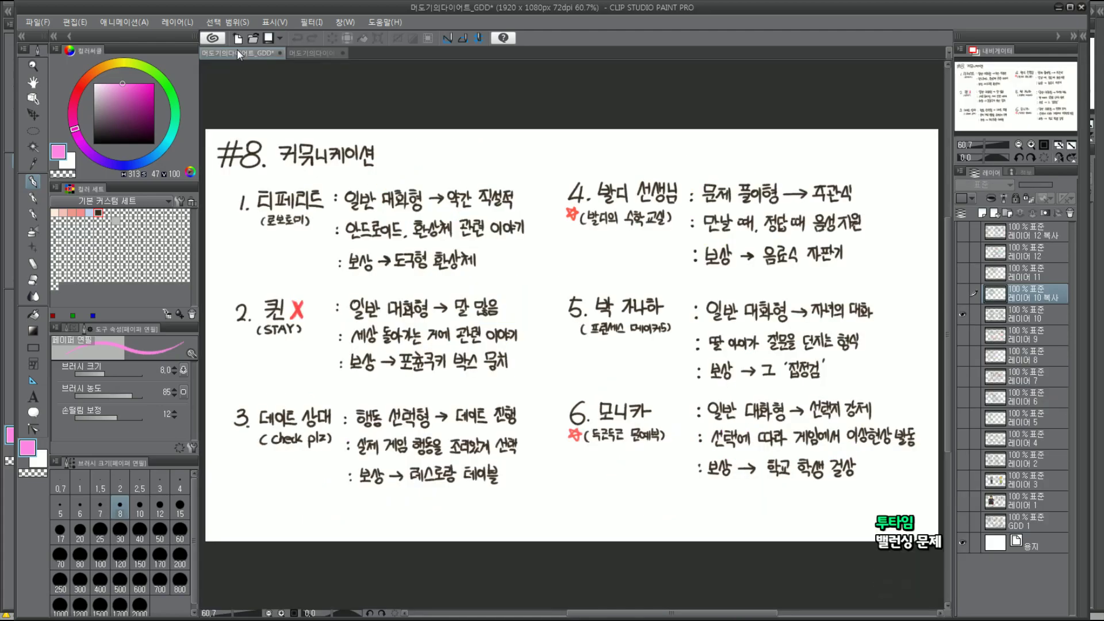
{"action": "left_click", "coordinate": [963, 314]}
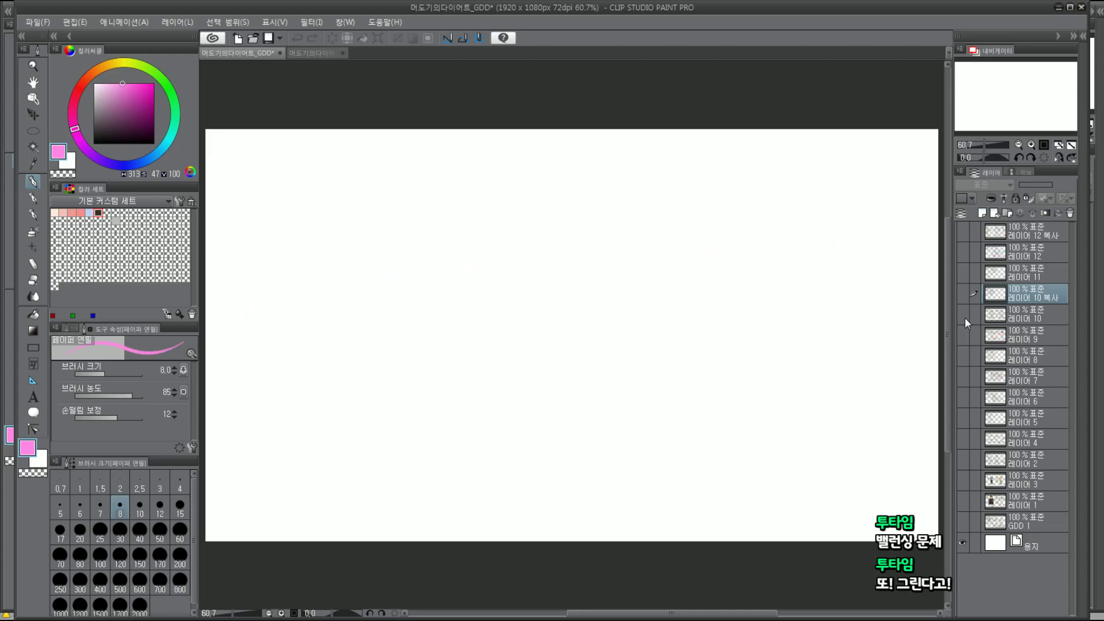
{"action": "left_click", "coordinate": [963, 498]}
{"action": "left_click", "coordinate": [965, 498]}
{"action": "left_click", "coordinate": [964, 479]}
{"action": "left_click", "coordinate": [963, 478]}
{"action": "left_click", "coordinate": [964, 520]}
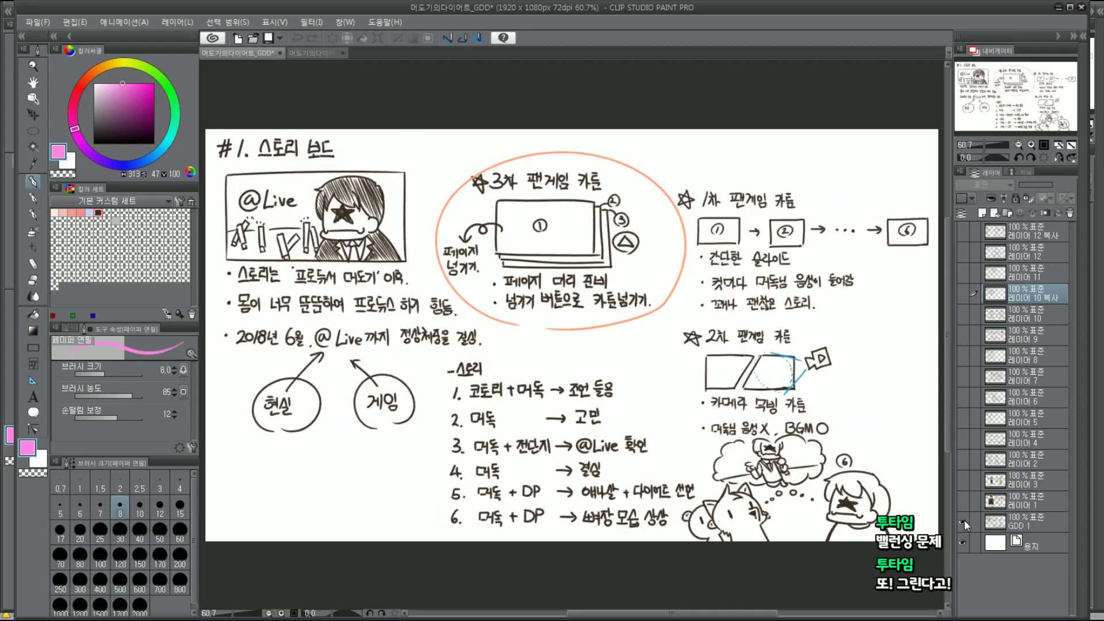
{"action": "left_click", "coordinate": [962, 518]}
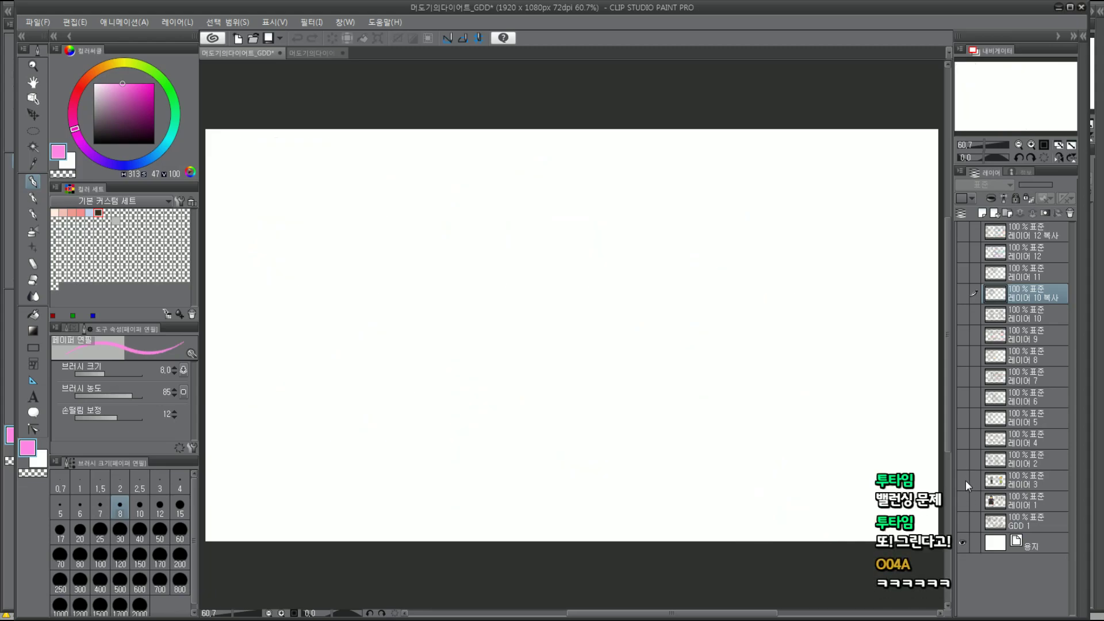
Preview #2 캐릭터, the layer 10 copy and #7 스테이터스, ending on #8 커뮤니케이션
{"action": "left_click", "coordinate": [965, 480]}
{"action": "left_click", "coordinate": [962, 294]}
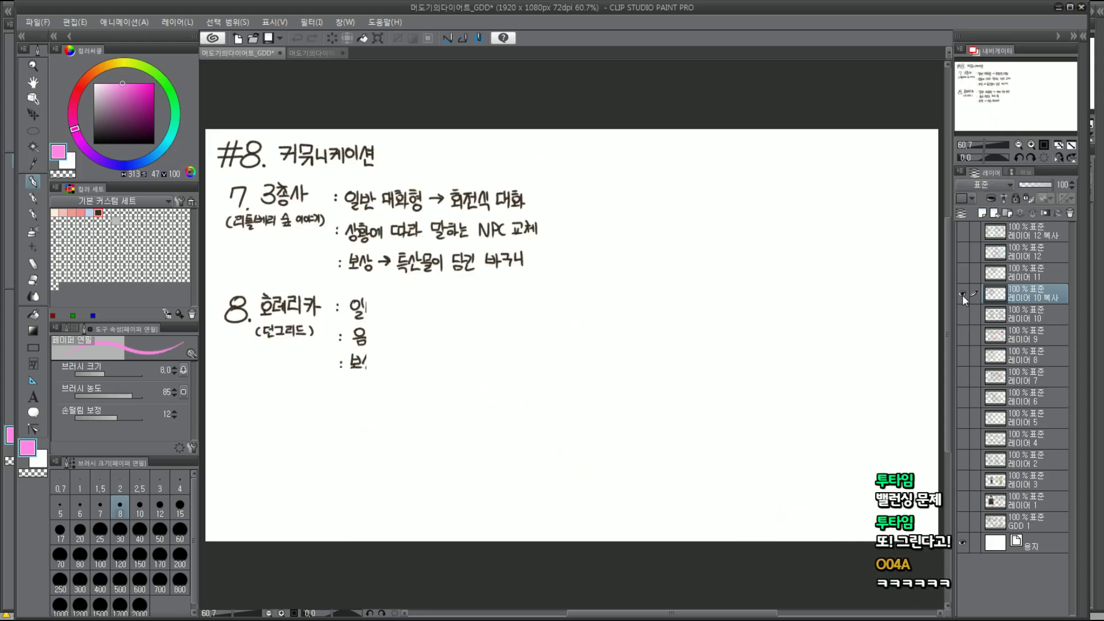
{"action": "left_click", "coordinate": [960, 303]}
{"action": "left_click", "coordinate": [963, 335]}
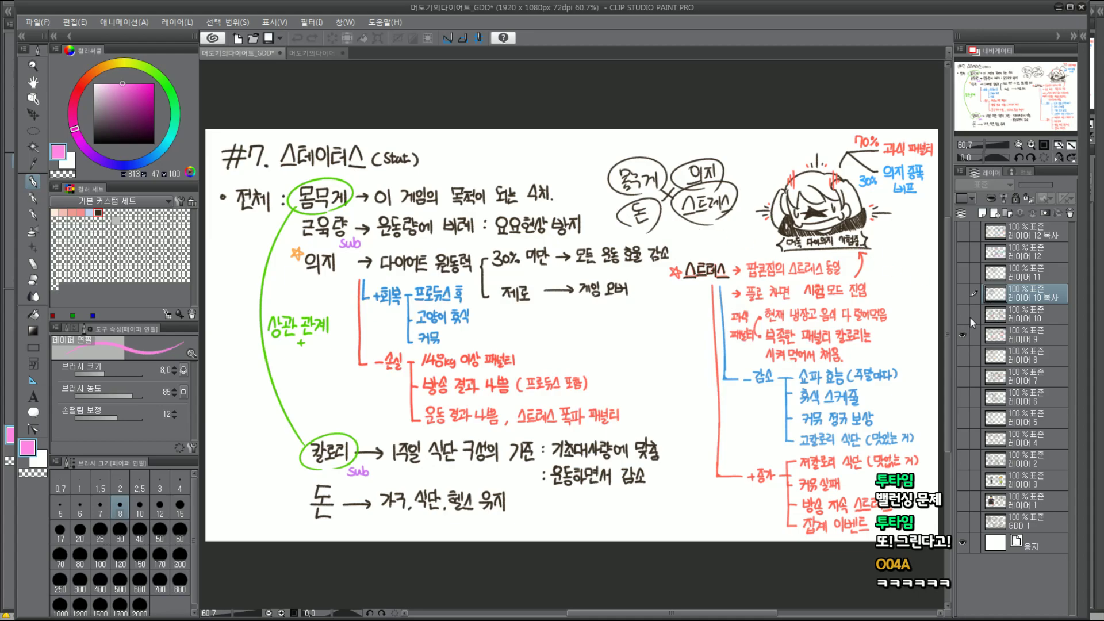
{"action": "left_click", "coordinate": [962, 335]}
{"action": "left_click", "coordinate": [962, 314]}
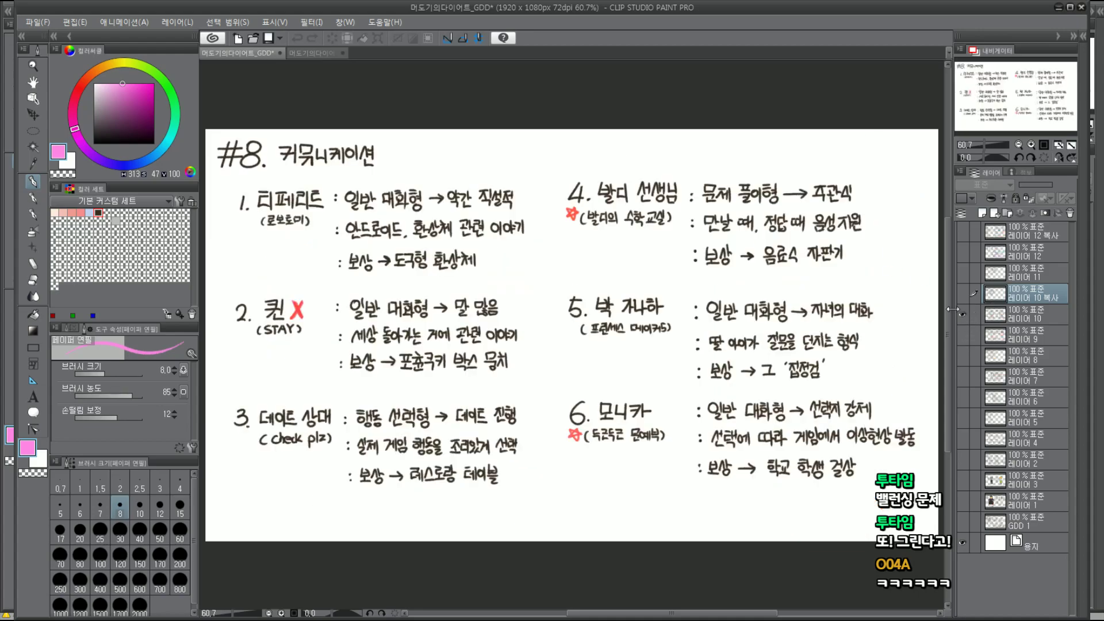
Back in the Plan document, hide layers until only a blank page shows
{"action": "left_click", "coordinate": [325, 52]}
{"action": "left_click", "coordinate": [962, 363]}
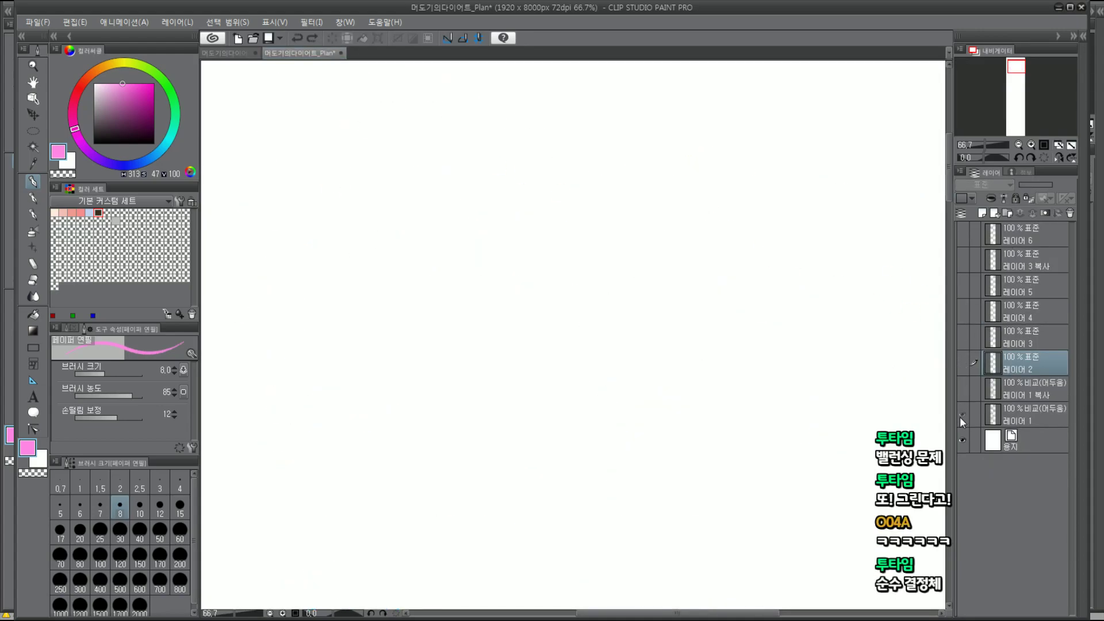
{"action": "left_click", "coordinate": [962, 415]}
Show the red-and-blue plan sketch, pan to the market NPC panel, and select 레이어 1 복사
{"action": "left_click", "coordinate": [962, 390]}
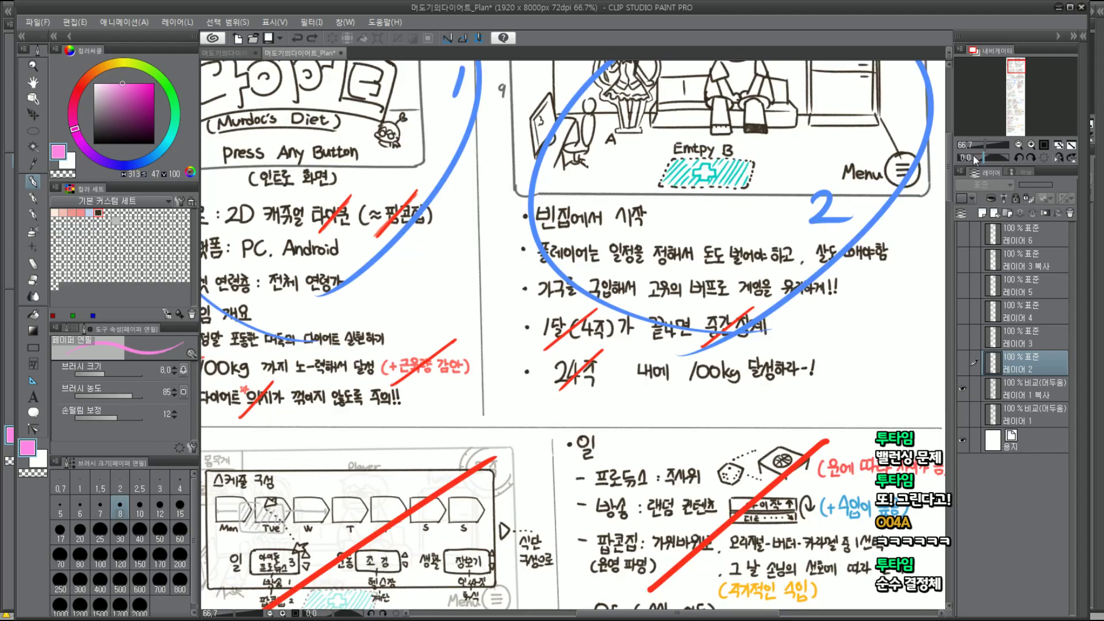
{"action": "left_click", "coordinate": [1018, 144]}
{"action": "left_click_drag", "start_coordinate": [1016, 78], "coordinate": [1016, 86]}
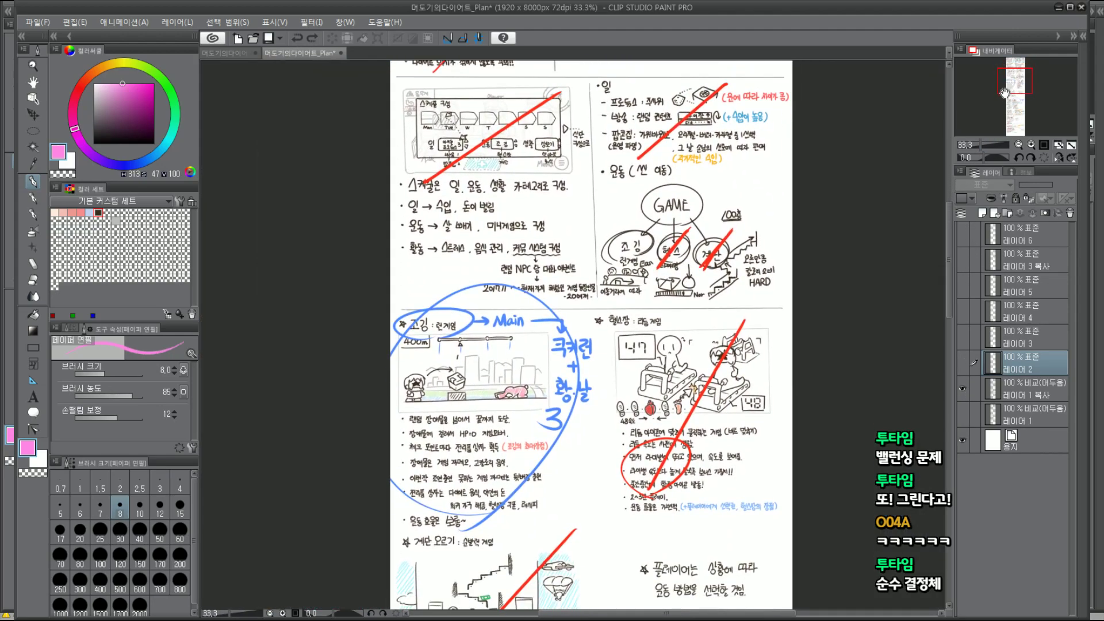
{"action": "scroll", "coordinate": [575, 357], "scroll_direction": "up", "scroll_amount": 1}
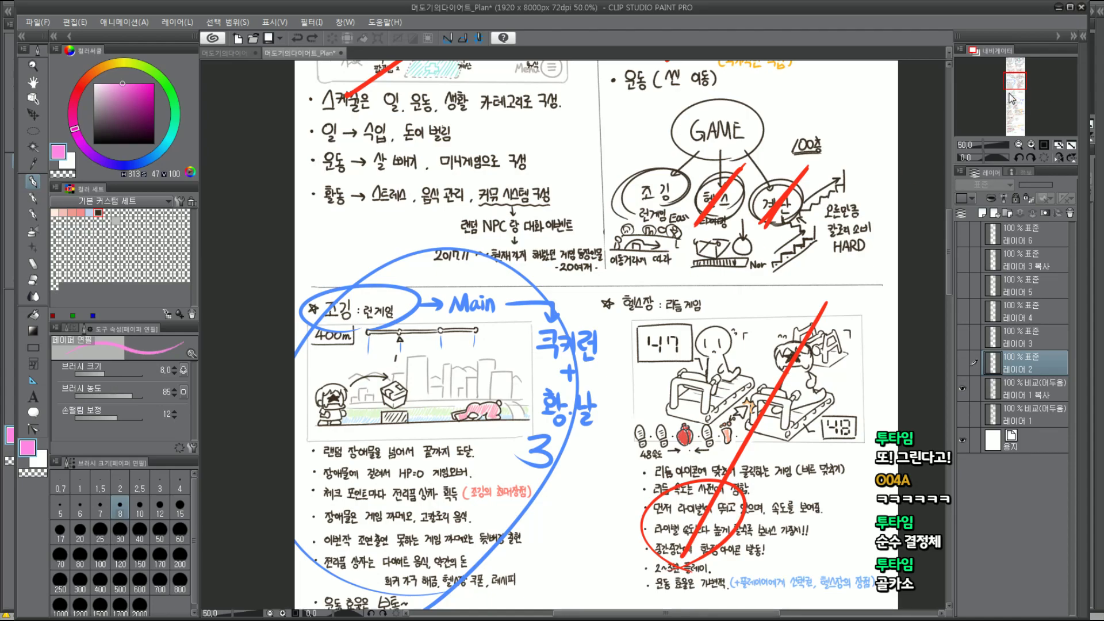
{"action": "left_click_drag", "start_coordinate": [1013, 85], "coordinate": [1015, 110]}
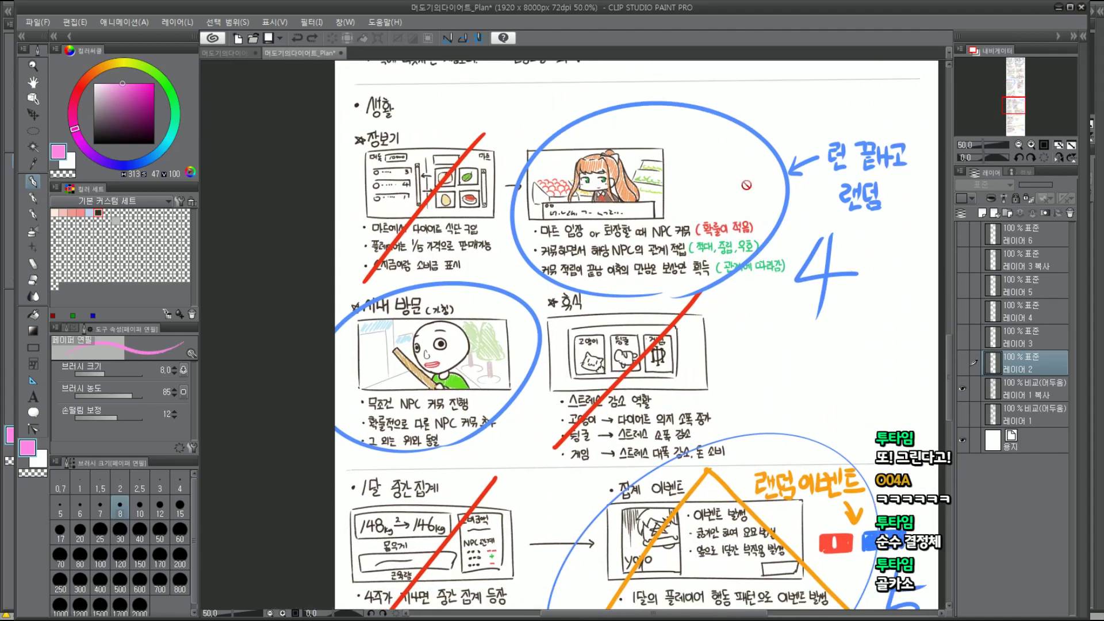
{"action": "scroll", "coordinate": [746, 185], "scroll_direction": "up", "scroll_amount": 2}
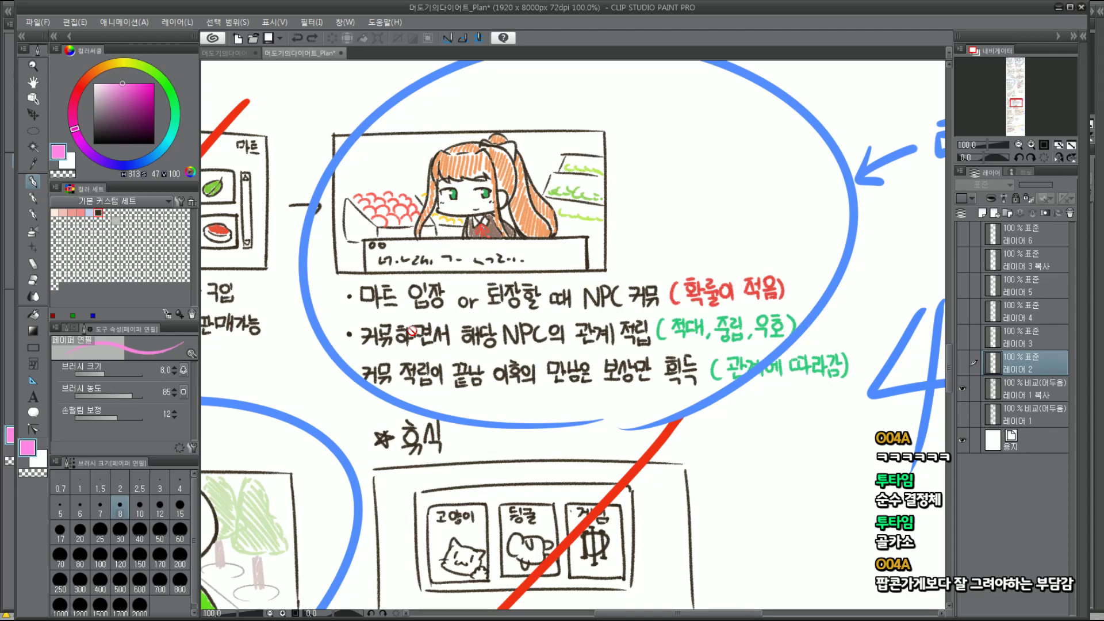
{"action": "left_click", "coordinate": [1027, 391]}
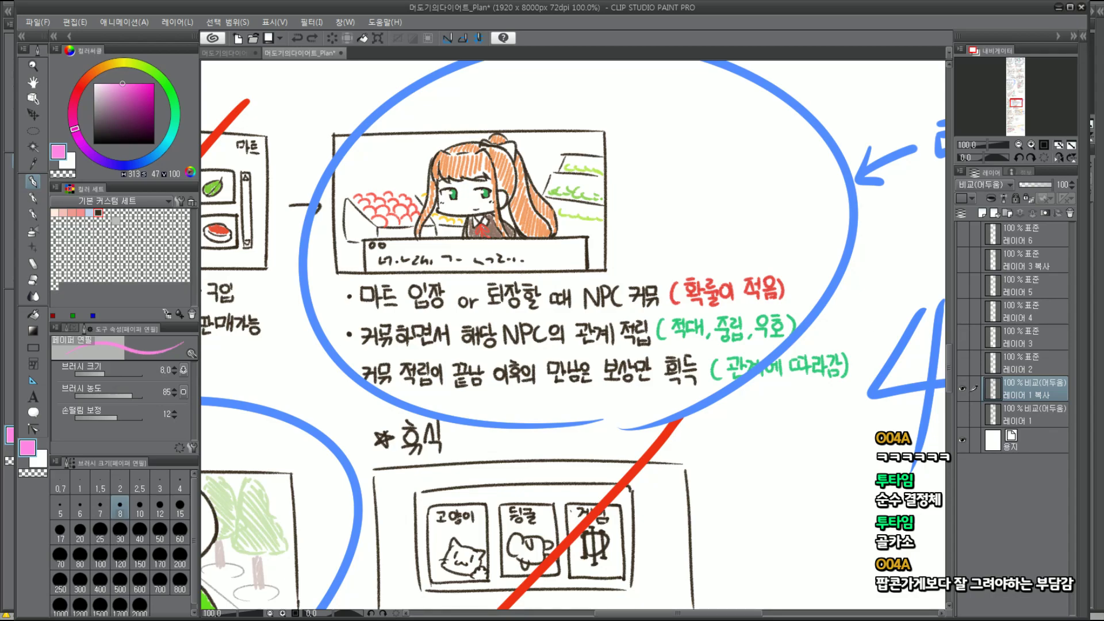
{"action": "key", "text": "super"}
Browse to D: > Unity > Producer Murdoc > Assets > Sprites and open Background.png
{"action": "left_click", "coordinate": [138, 437]}
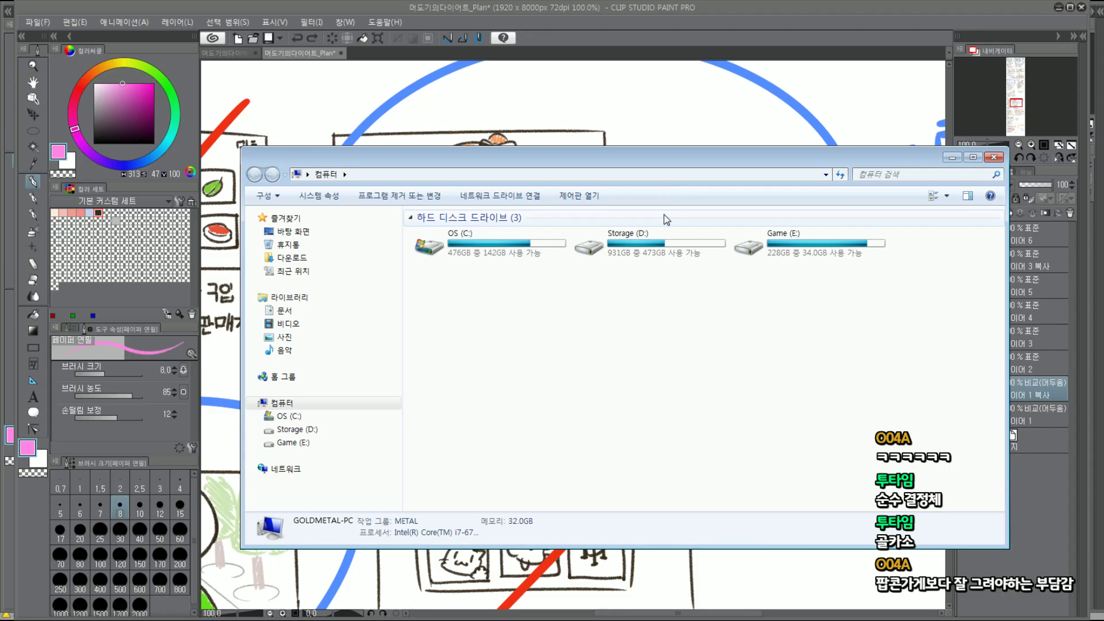
{"action": "double_click", "coordinate": [627, 239]}
{"action": "double_click", "coordinate": [493, 313]}
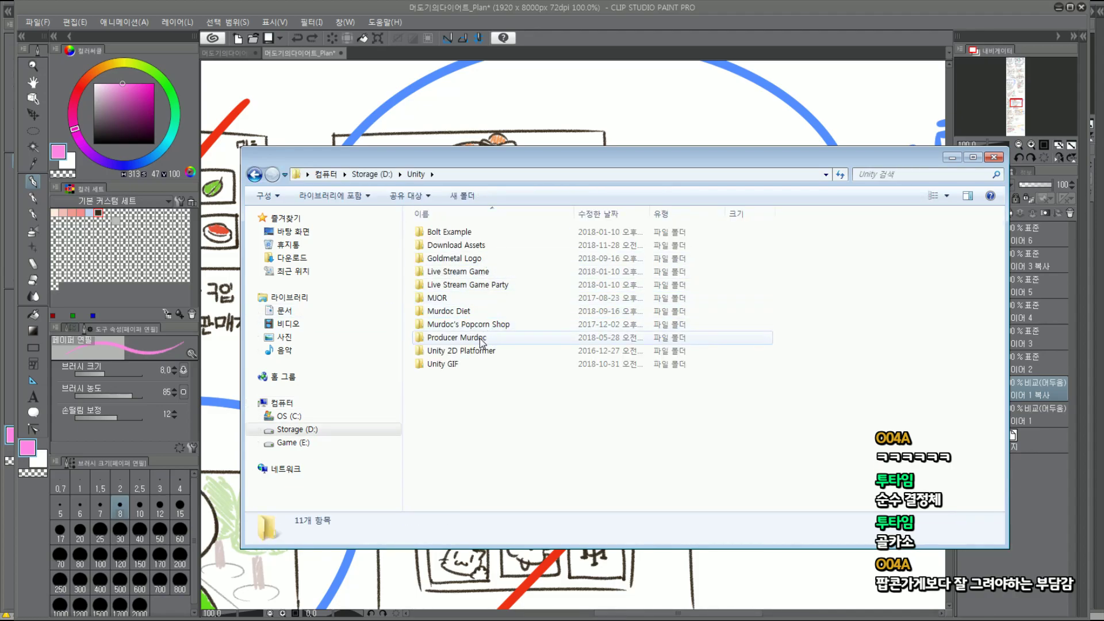
{"action": "double_click", "coordinate": [482, 341]}
{"action": "double_click", "coordinate": [476, 246]}
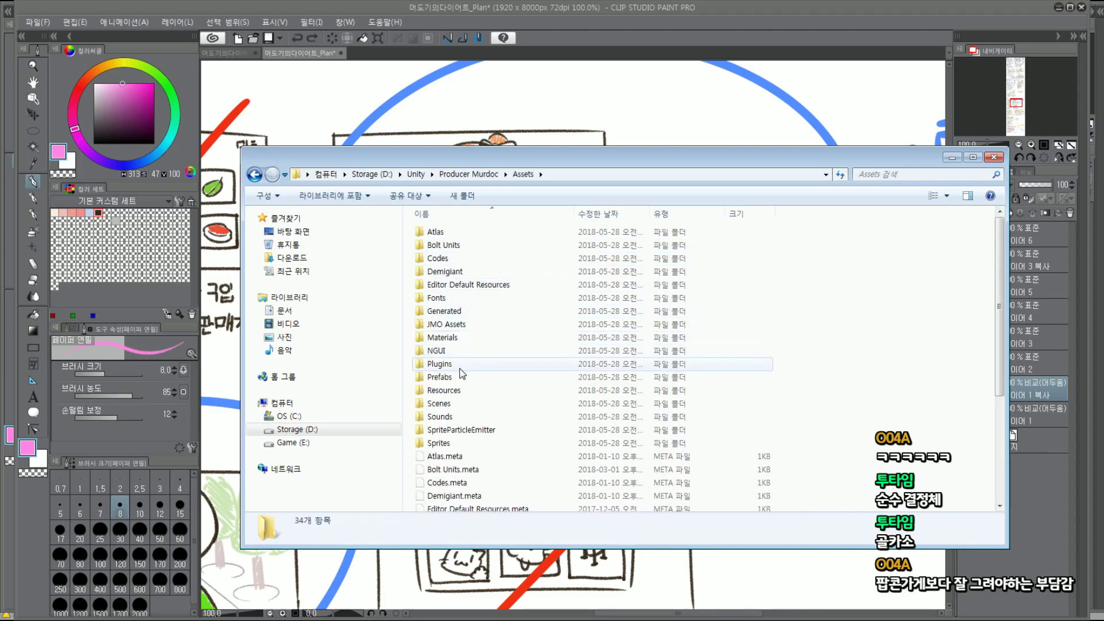
{"action": "double_click", "coordinate": [455, 443]}
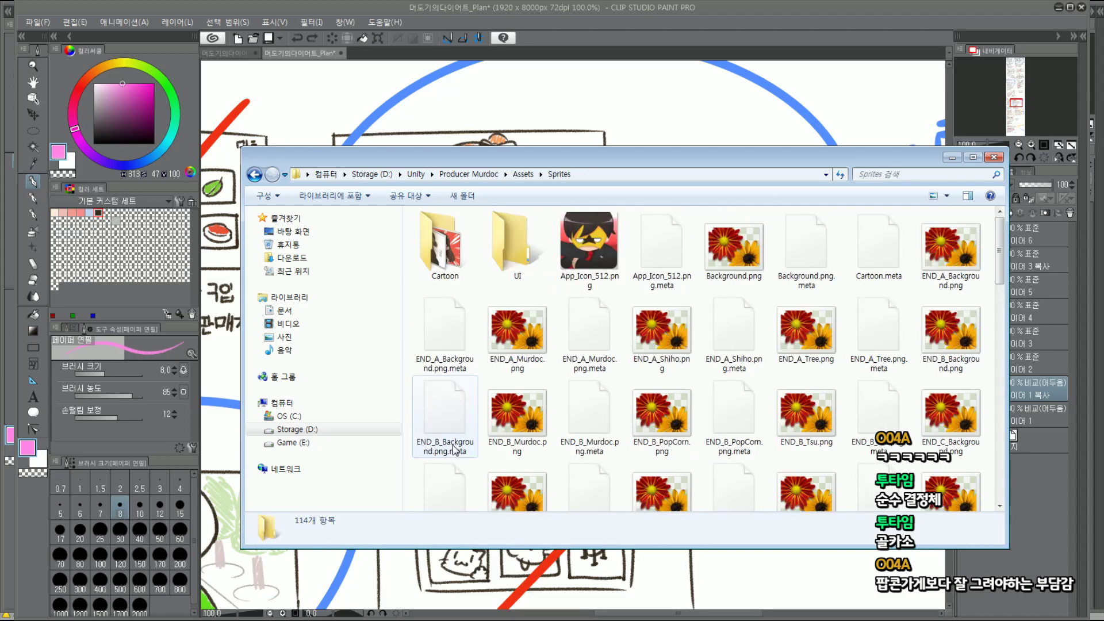
{"action": "double_click", "coordinate": [734, 247]}
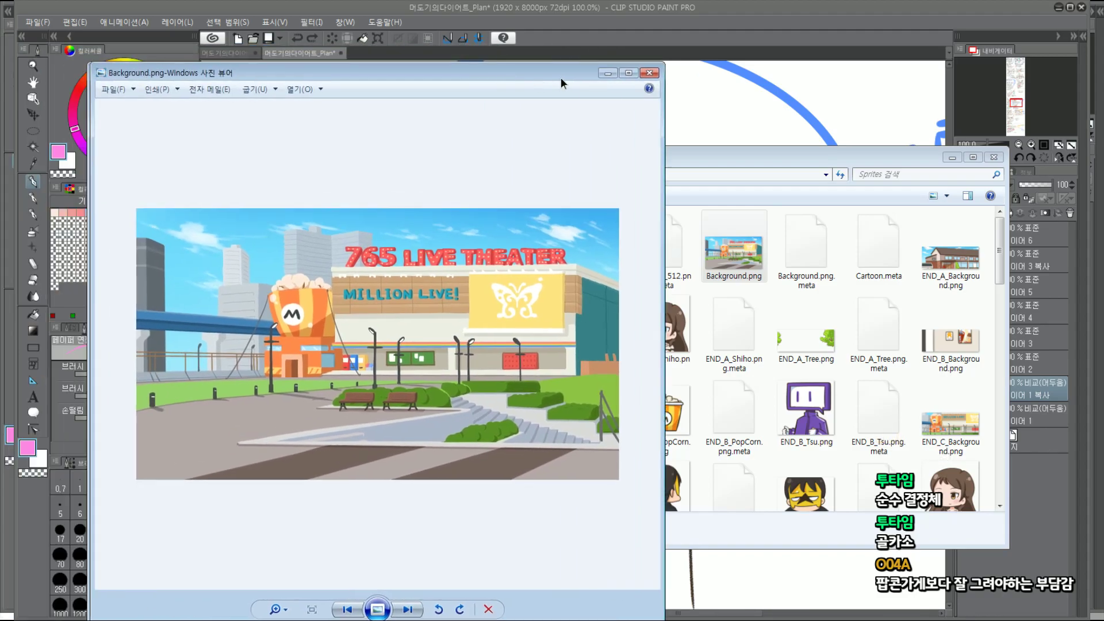
Enlarge the viewer to study the 765 LIVE THEATER image, then close it and the Sprites folder
{"action": "left_click_drag", "start_coordinate": [561, 82], "coordinate": [640, 70]}
{"action": "scroll", "coordinate": [506, 322], "scroll_direction": "up", "scroll_amount": 3}
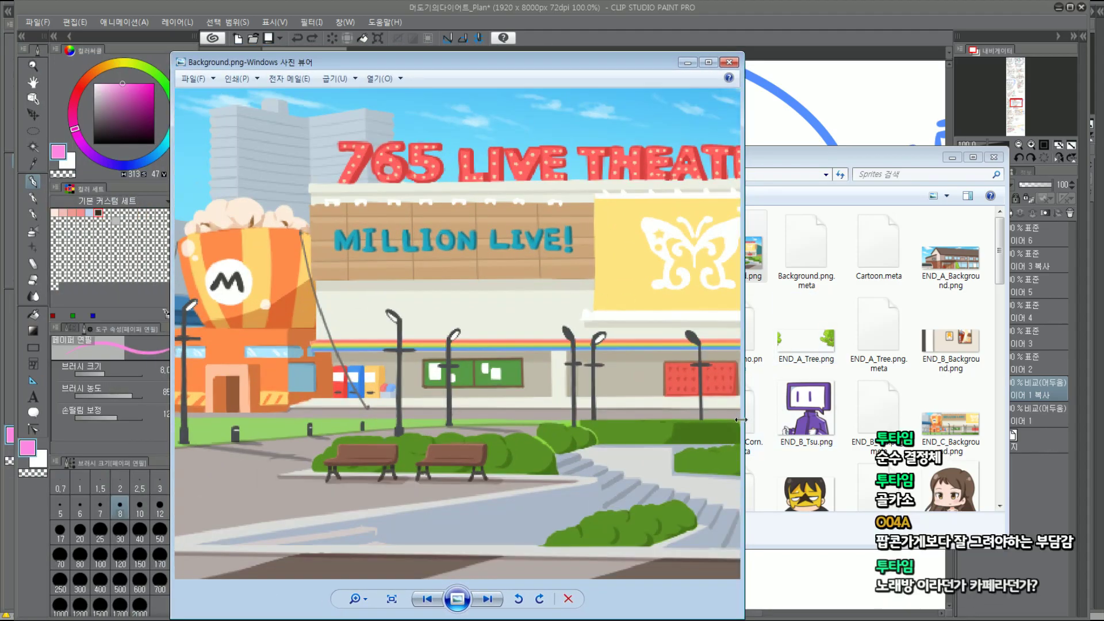
{"action": "left_click_drag", "start_coordinate": [740, 420], "coordinate": [1068, 419]}
{"action": "scroll", "coordinate": [703, 292], "scroll_direction": "down", "scroll_amount": 3}
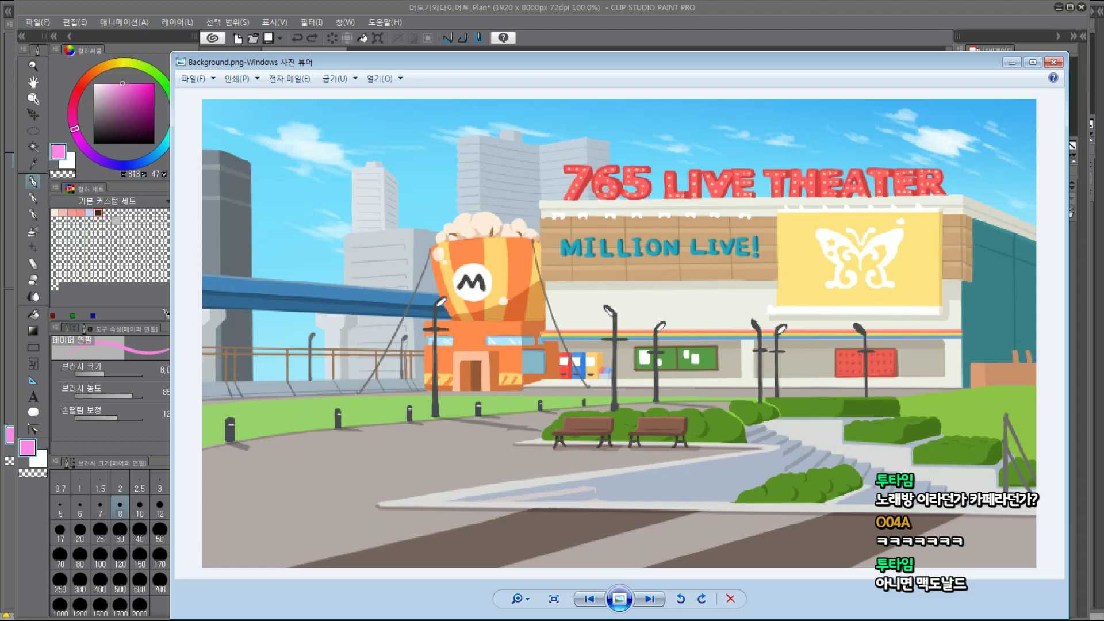
{"action": "left_click_drag", "start_coordinate": [971, 67], "coordinate": [899, 53]}
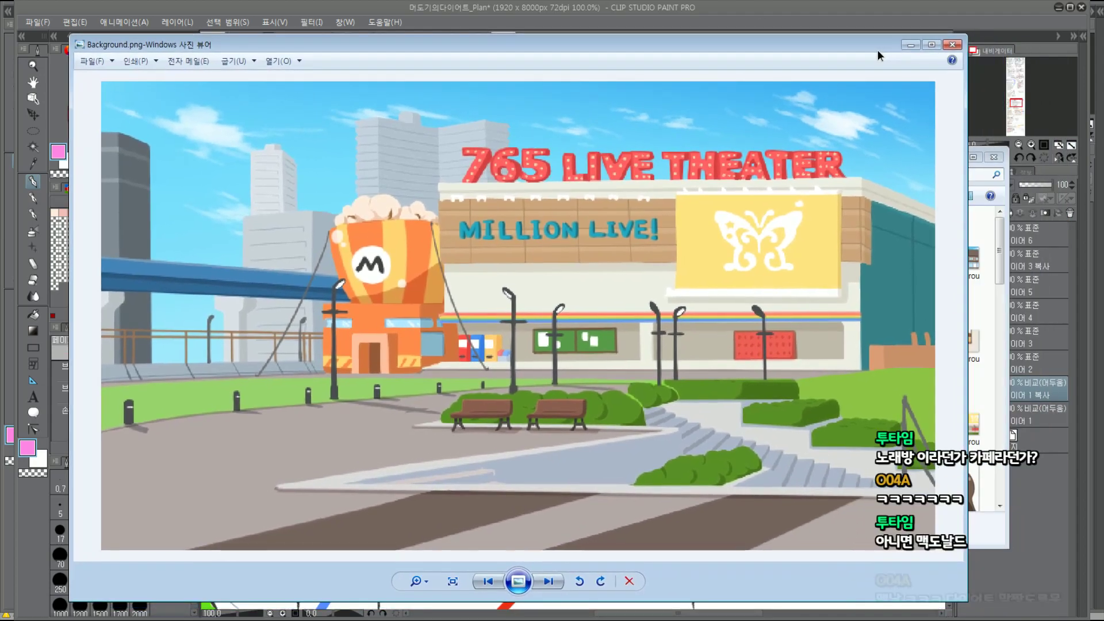
{"action": "left_click_drag", "start_coordinate": [748, 56], "coordinate": [811, 46]}
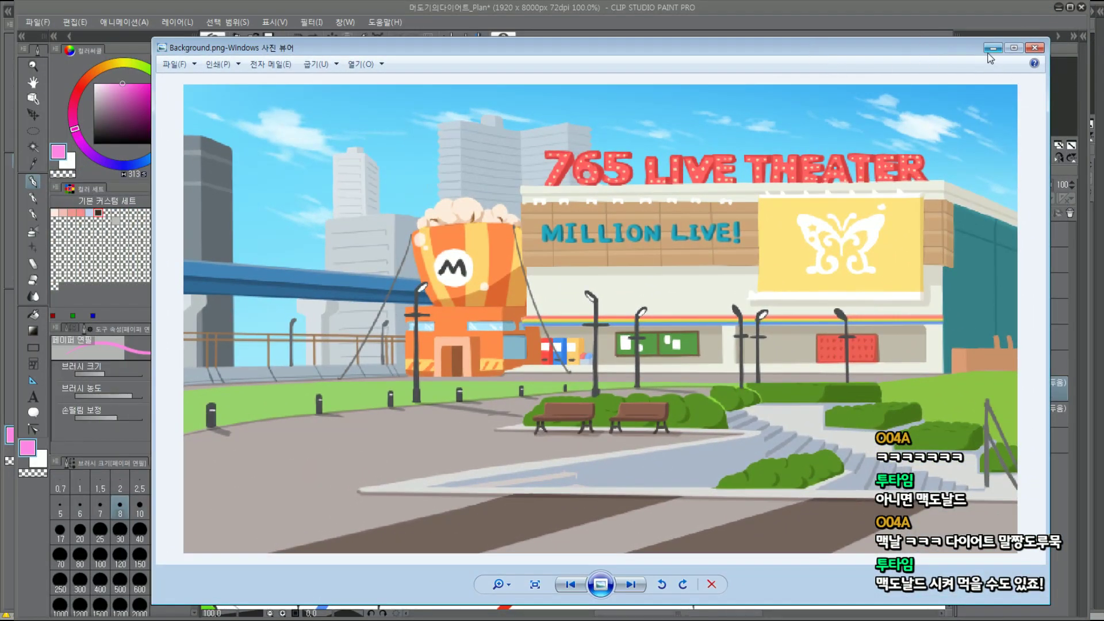
{"action": "left_click", "coordinate": [992, 48]}
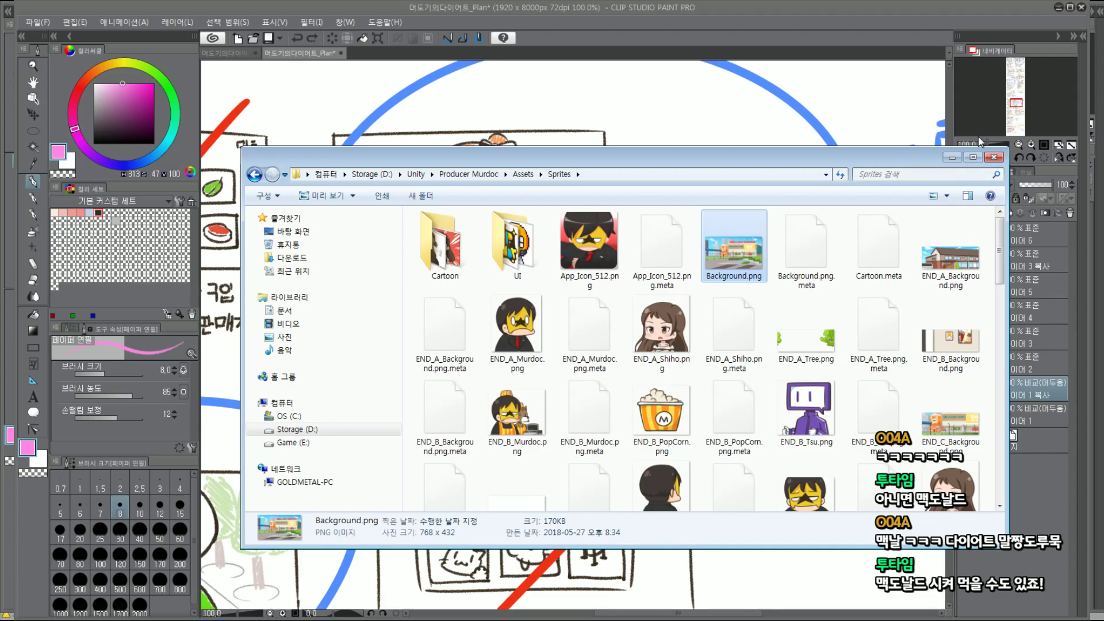
{"action": "left_click", "coordinate": [952, 157]}
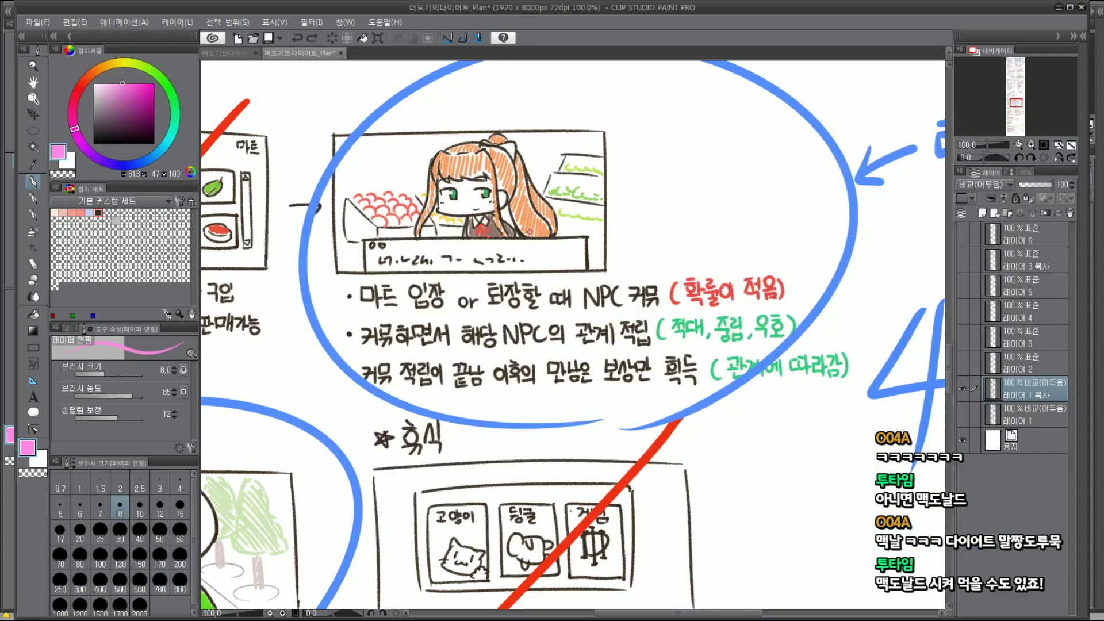
Glance at the GDD communication sheet and return to the Plan document
{"action": "scroll", "coordinate": [529, 232], "scroll_direction": "down", "scroll_amount": 2}
{"action": "left_click", "coordinate": [239, 54]}
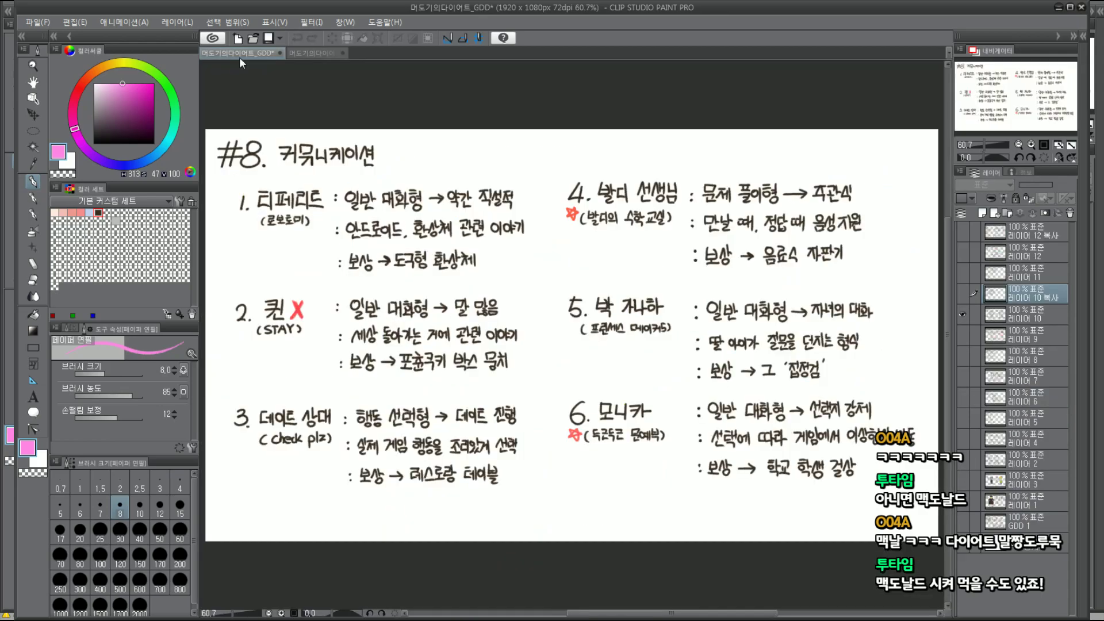
{"action": "left_click", "coordinate": [313, 55]}
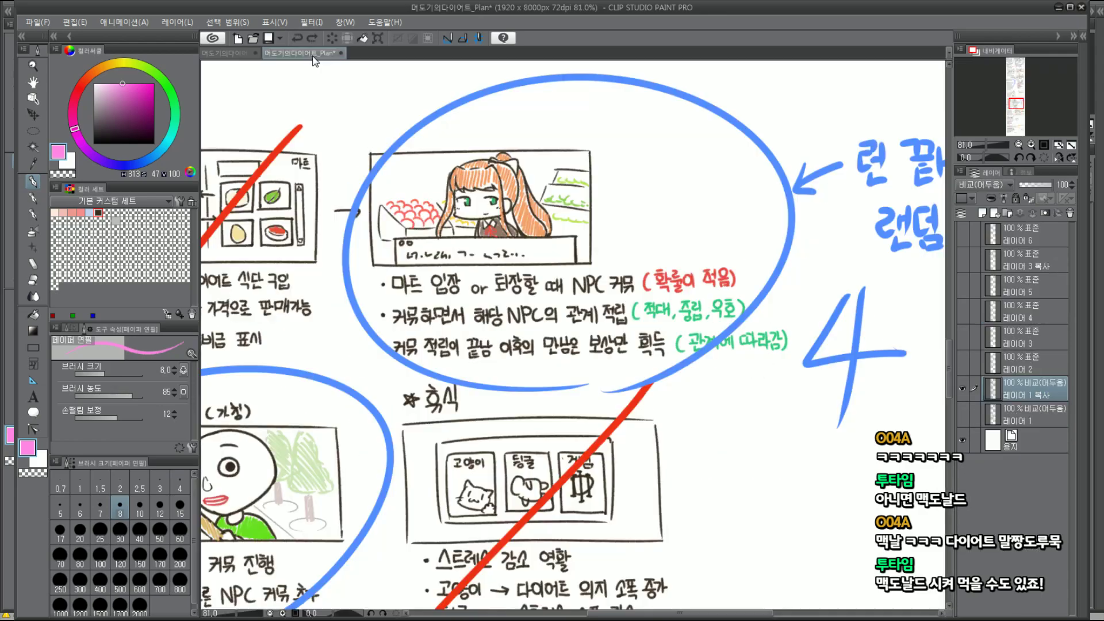
Hide the 레이어 1 복사 sketch and show 레이어 3's 5) 중간보스 notes up close
{"action": "left_click", "coordinate": [962, 388]}
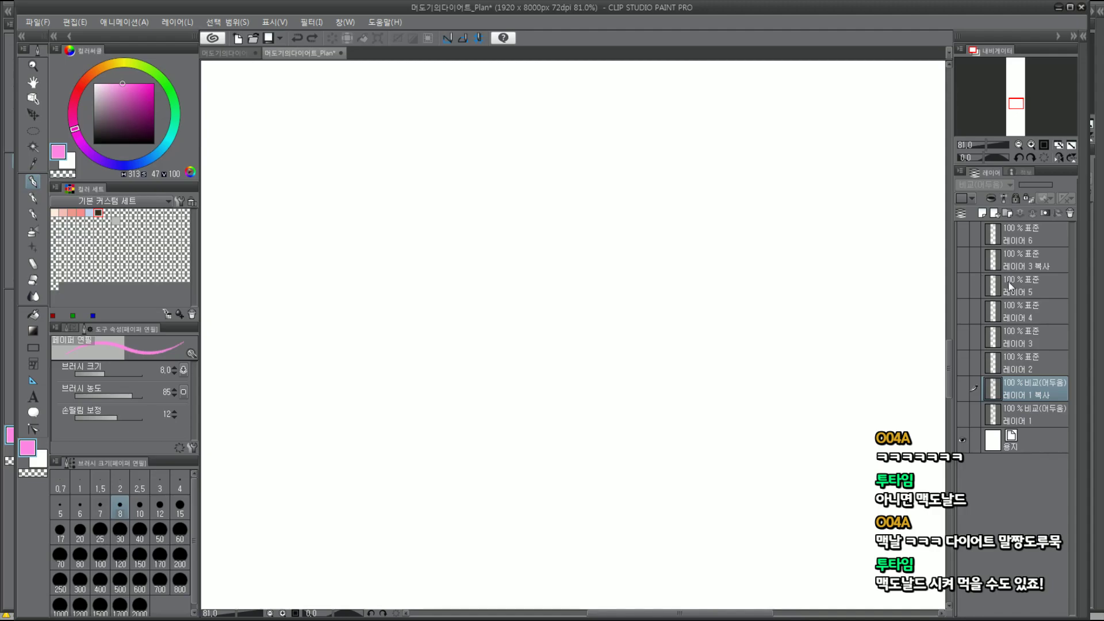
{"action": "left_click", "coordinate": [961, 261]}
{"action": "left_click", "coordinate": [963, 286]}
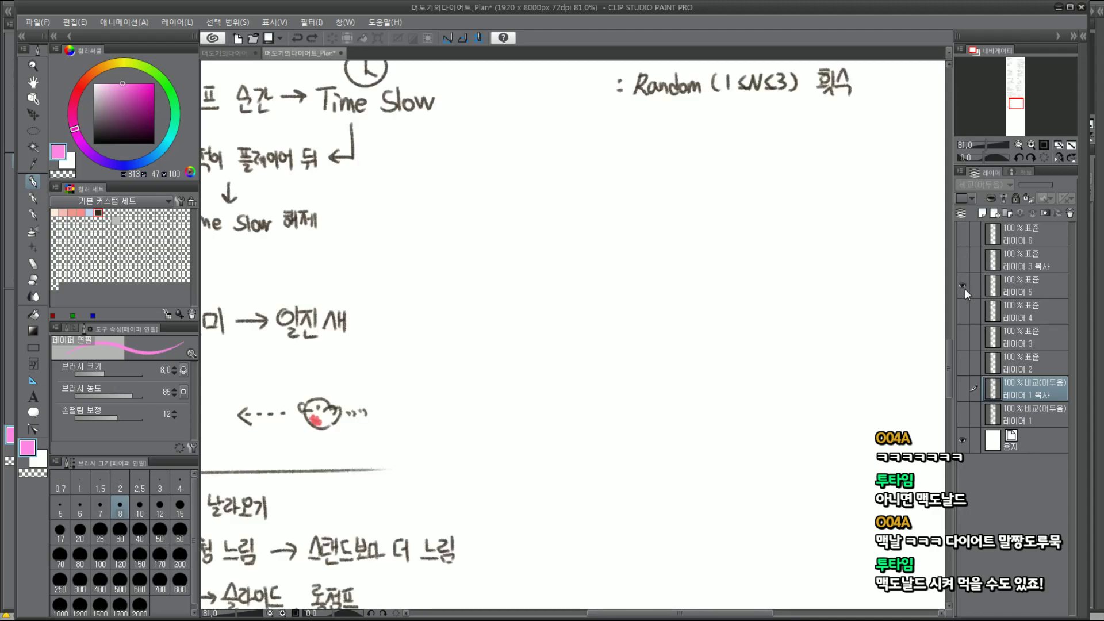
{"action": "left_click", "coordinate": [962, 286]}
{"action": "left_click", "coordinate": [962, 304]}
{"action": "left_click", "coordinate": [963, 333]}
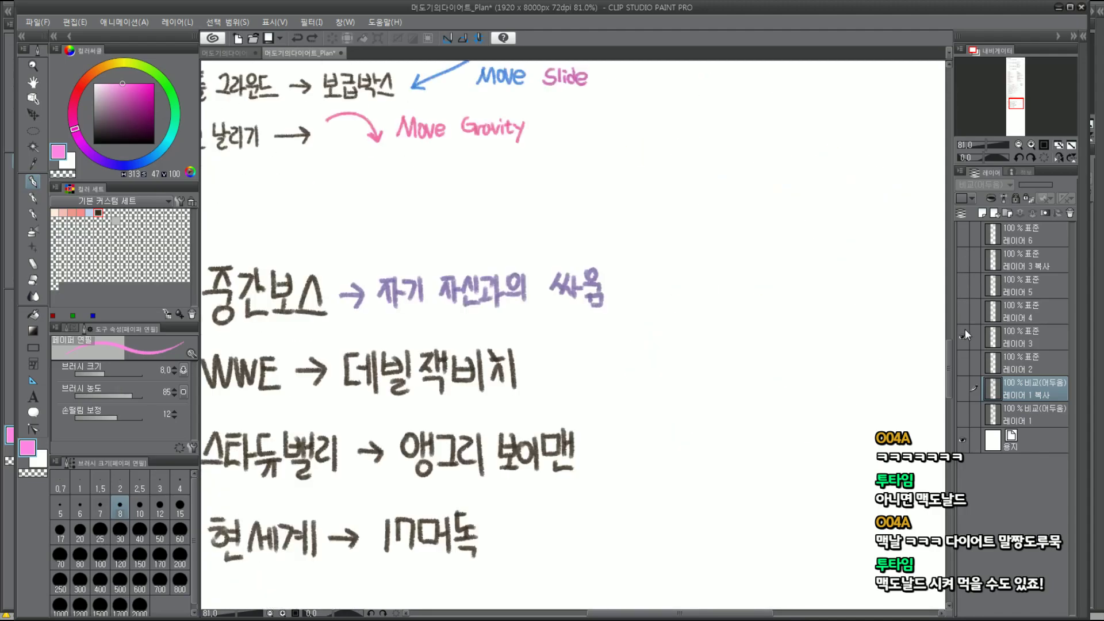
{"action": "scroll", "coordinate": [392, 116], "scroll_direction": "down", "scroll_amount": 4}
{"action": "scroll", "coordinate": [391, 116], "scroll_direction": "down", "scroll_amount": 2}
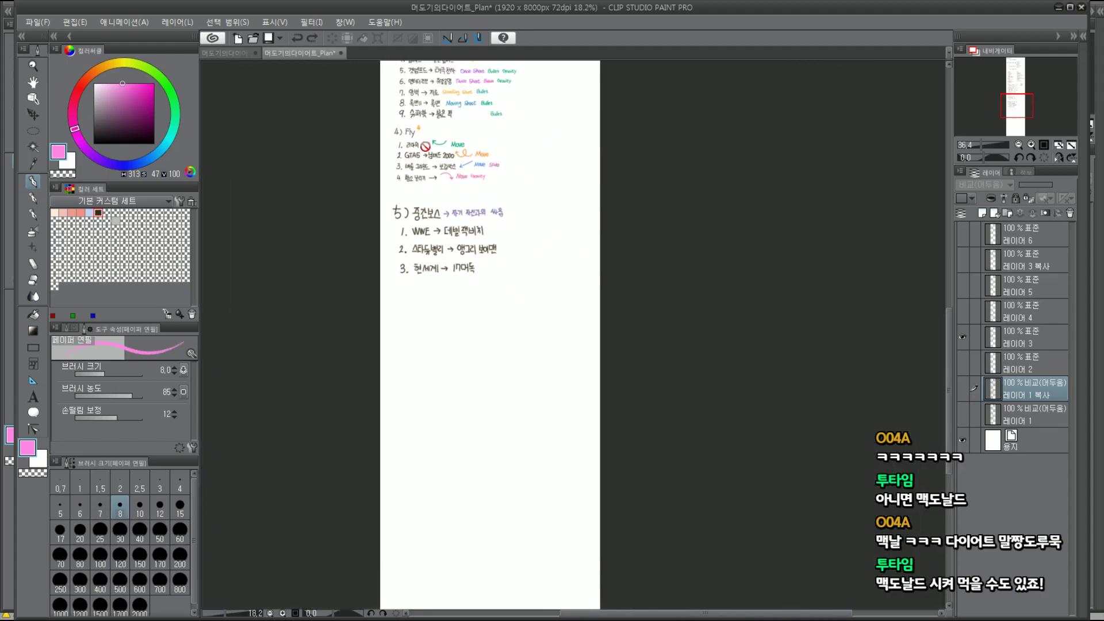
{"action": "scroll", "coordinate": [392, 116], "scroll_direction": "up", "scroll_amount": 2}
{"action": "scroll", "coordinate": [391, 116], "scroll_direction": "up", "scroll_amount": 2}
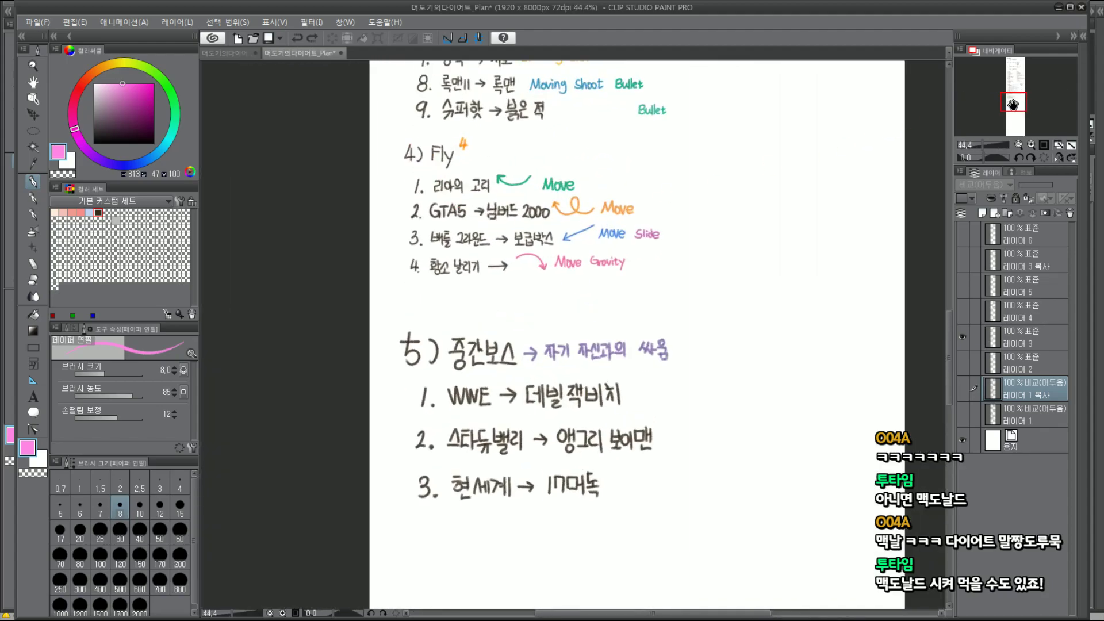
{"action": "scroll", "coordinate": [500, 226], "scroll_direction": "up", "scroll_amount": 2}
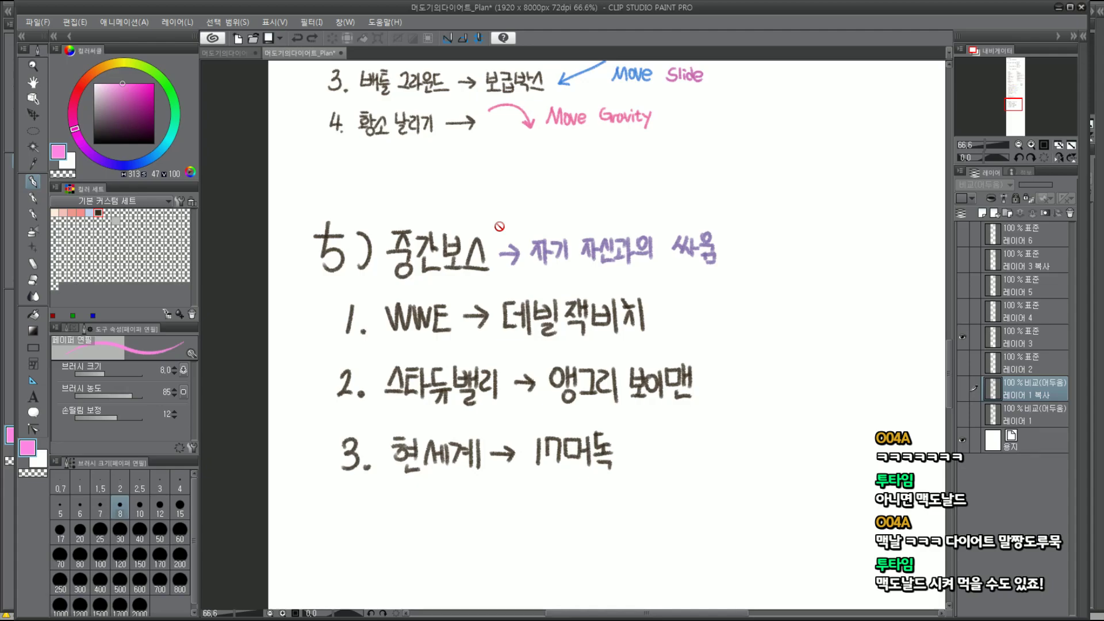
Make 레이어 3 active and sample the purple text colour, undoing trial strokes
{"action": "left_click", "coordinate": [1035, 339]}
{"action": "scroll", "coordinate": [586, 286], "scroll_direction": "up", "scroll_amount": 2}
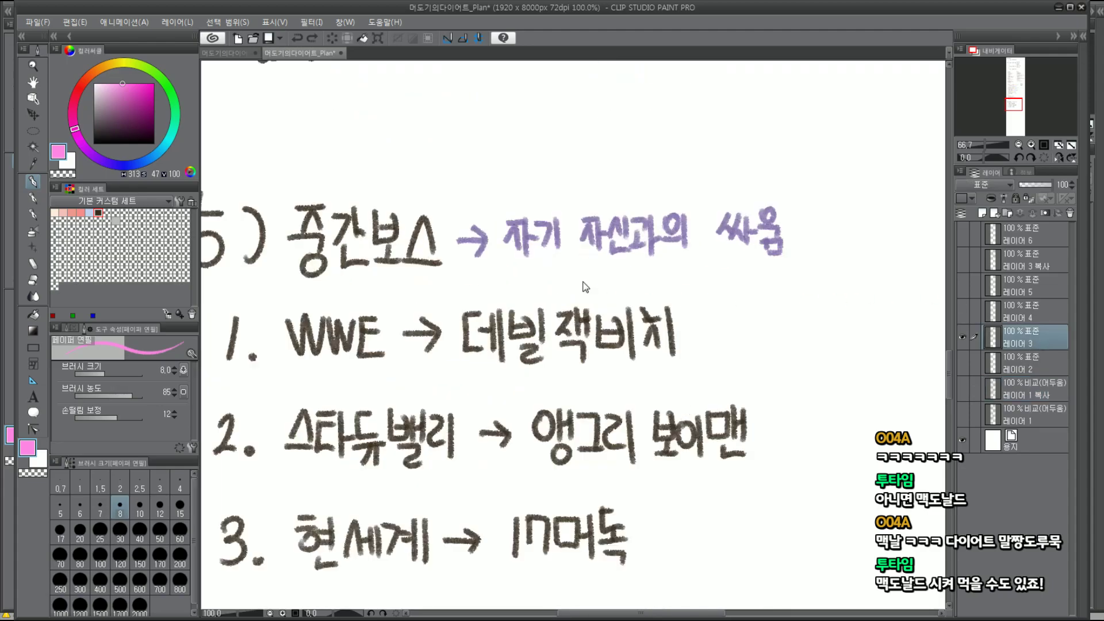
{"action": "scroll", "coordinate": [526, 241], "scroll_direction": "up", "scroll_amount": 2}
{"action": "scroll", "coordinate": [526, 241], "scroll_direction": "up", "scroll_amount": 2}
{"action": "left_click", "coordinate": [484, 218], "text": "alt"}
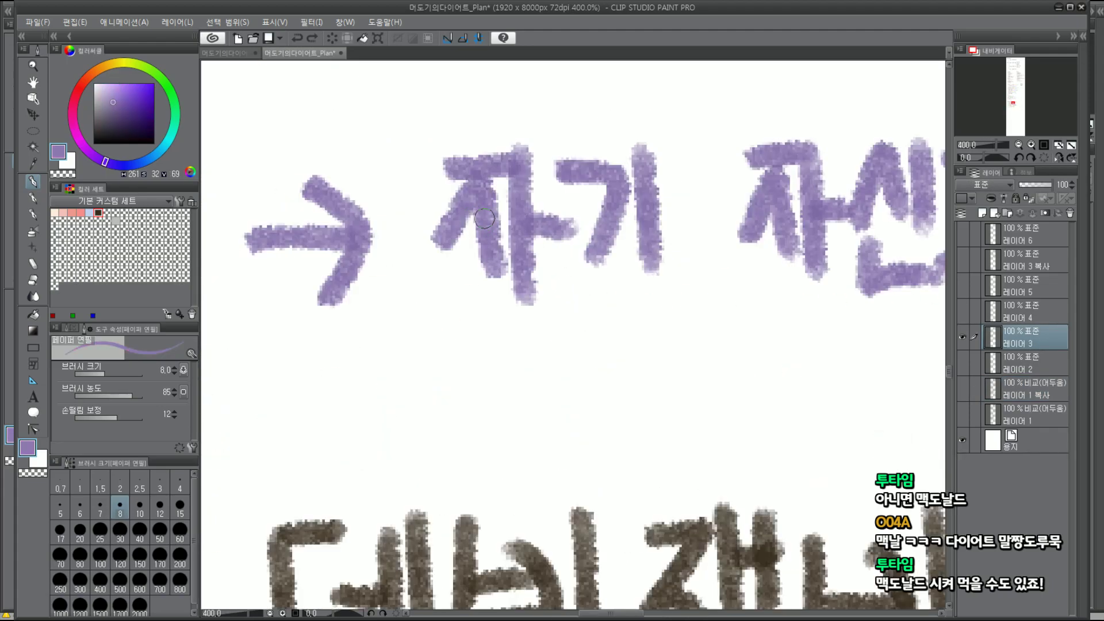
{"action": "key", "text": "ctrl+minus"}
{"action": "key", "text": "ctrl+minus"}
{"action": "key", "text": "ctrl+minus"}
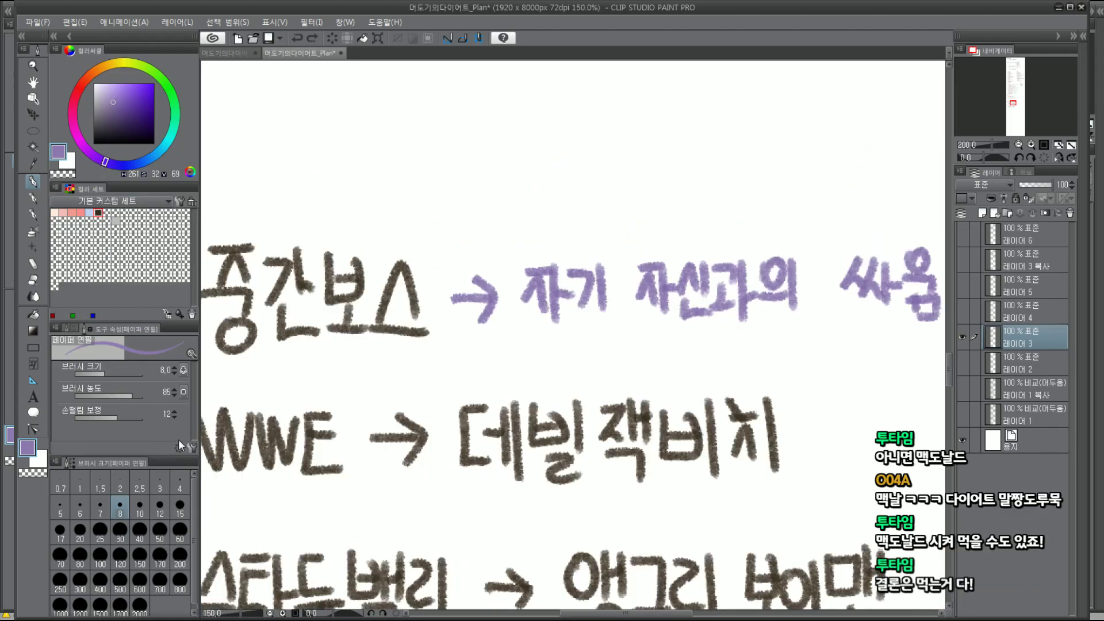
{"action": "left_click_drag", "start_coordinate": [464, 340], "coordinate": [515, 325]}
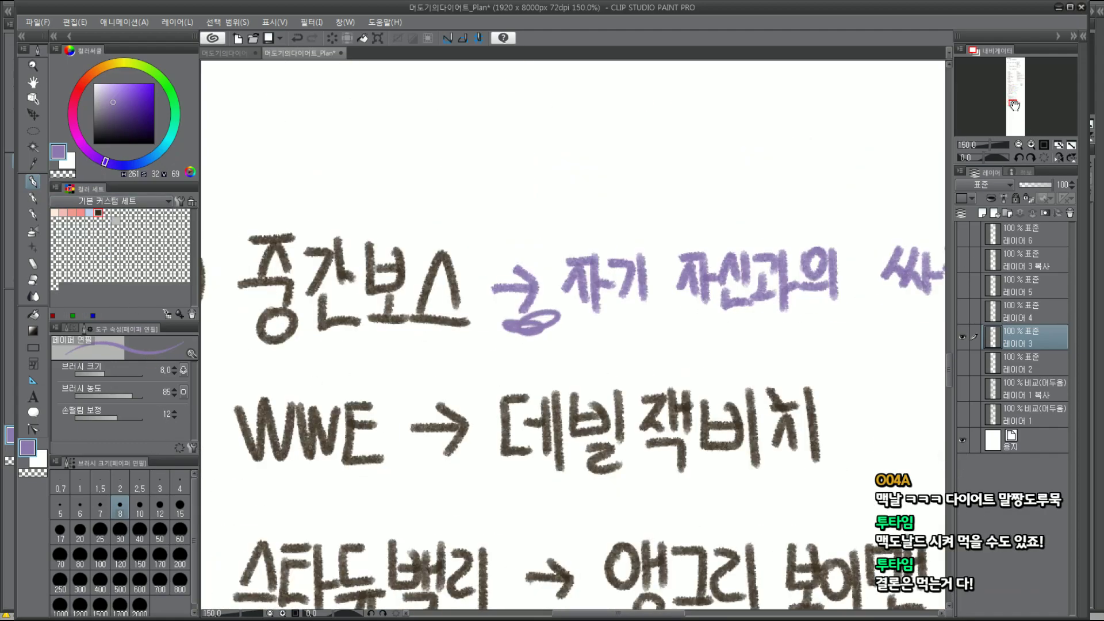
{"action": "left_click_drag", "start_coordinate": [1013, 102], "coordinate": [1017, 102]}
{"action": "key", "text": "ctrl+minus"}
{"action": "key", "text": "ctrl+z"}
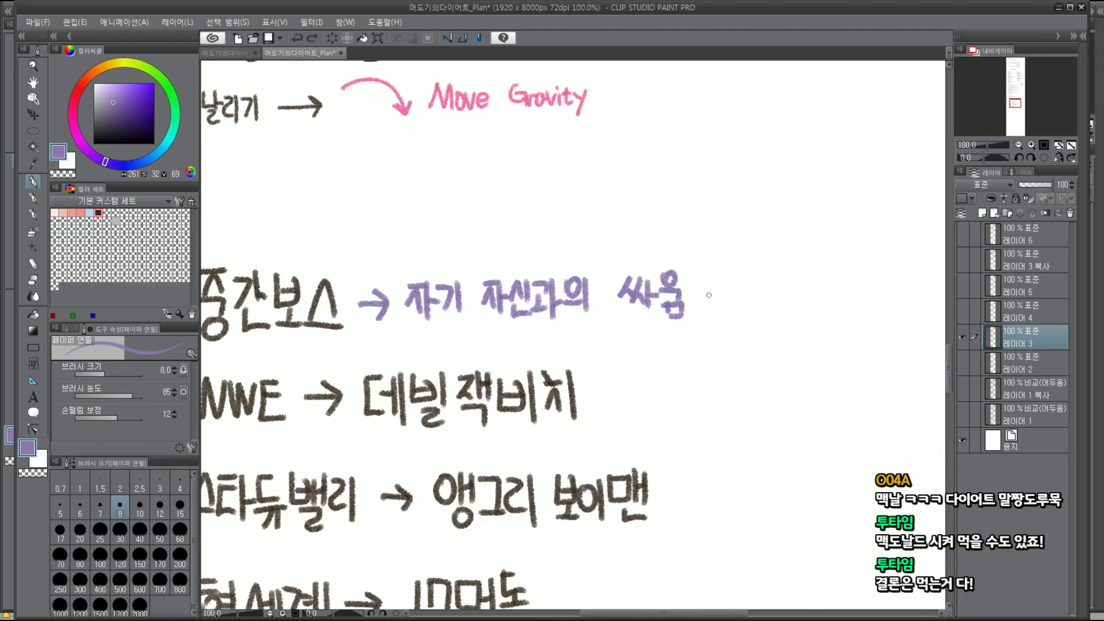
{"action": "left_click_drag", "start_coordinate": [713, 272], "coordinate": [718, 329]}
{"action": "key", "text": "ctrl+z"}
Switch to a different pencil variant and draw the opening bracket after 싸움
{"action": "left_click", "coordinate": [72, 328]}
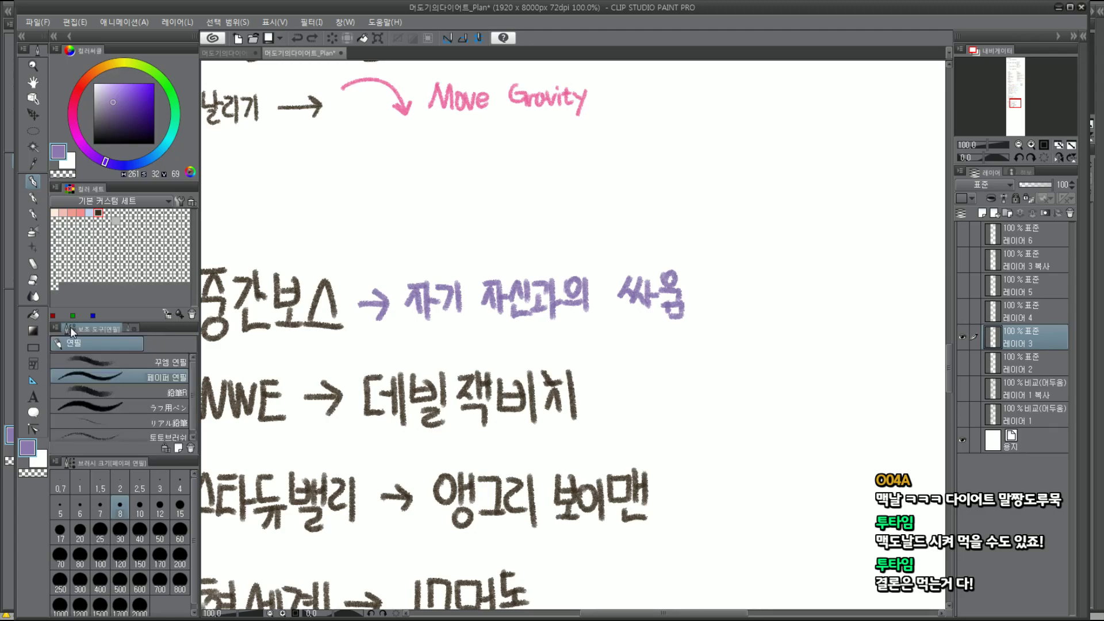
{"action": "left_click", "coordinate": [171, 362]}
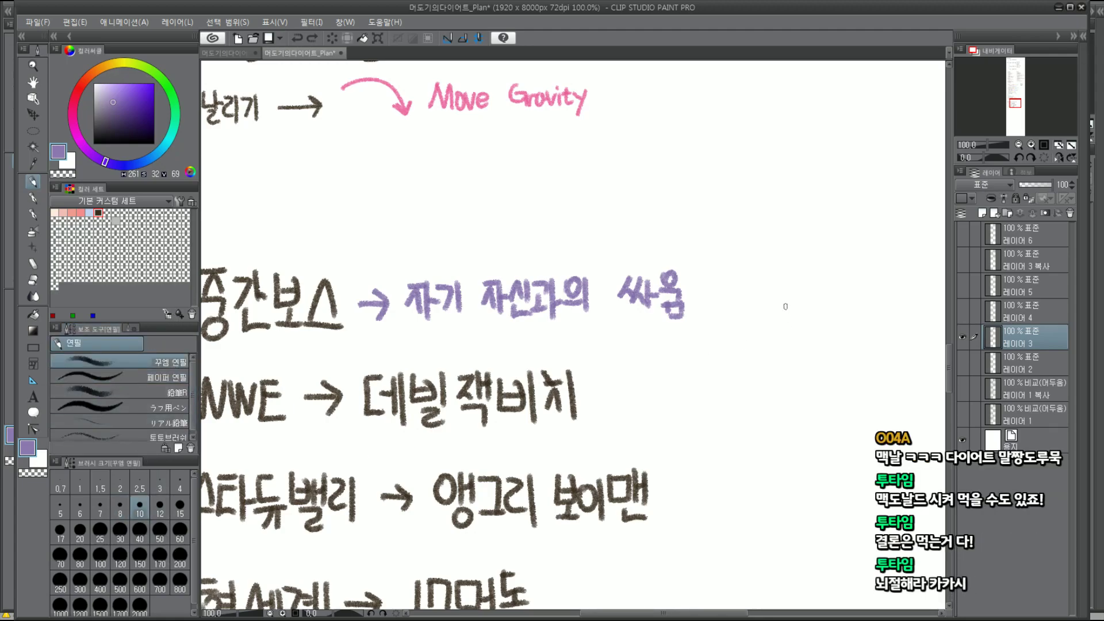
{"action": "left_click_drag", "start_coordinate": [735, 271], "coordinate": [731, 330]}
{"action": "key", "text": "ctrl+z"}
{"action": "left_click_drag", "start_coordinate": [705, 274], "coordinate": [707, 314]}
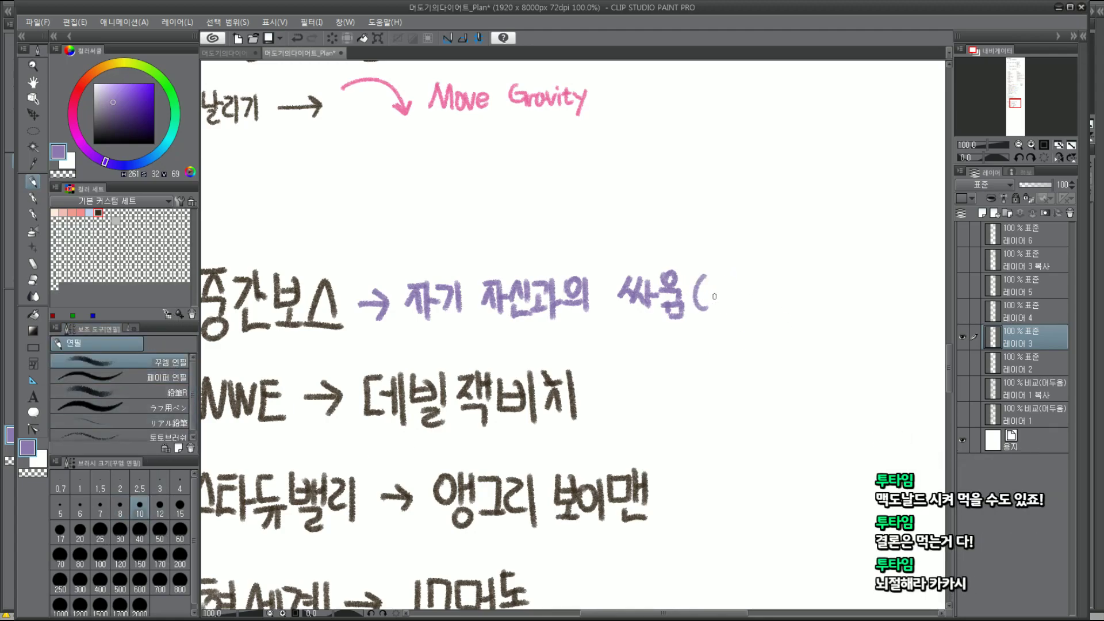
Handwrite 방송X in purple after the bracket
{"action": "mouse_move", "coordinate": [716, 273]}
{"action": "left_mouse_down"}
{"action": "mouse_move", "coordinate": [717, 298]}
{"action": "mouse_move", "coordinate": [740, 313]}
{"action": "left_mouse_up"}
{"action": "key", "text": "ctrl+z"}
{"action": "key", "text": "ctrl+z"}
{"action": "left_click_drag", "start_coordinate": [739, 275], "coordinate": [740, 297]}
{"action": "mouse_move", "coordinate": [741, 288]}
{"action": "left_mouse_down"}
{"action": "mouse_move", "coordinate": [753, 287]}
{"action": "mouse_move", "coordinate": [736, 301]}
{"action": "mouse_move", "coordinate": [749, 297]}
{"action": "left_mouse_up"}
{"action": "left_click_drag", "start_coordinate": [756, 284], "coordinate": [763, 299]}
{"action": "left_click_drag", "start_coordinate": [752, 302], "coordinate": [805, 309]}
{"action": "key", "text": "ctrl+z"}
Finish the aside with '. 숙제' and a closing bracket
{"action": "left_click_drag", "start_coordinate": [828, 270], "coordinate": [818, 292]}
{"action": "left_click_drag", "start_coordinate": [825, 282], "coordinate": [826, 296]}
{"action": "mouse_move", "coordinate": [815, 298]}
{"action": "left_mouse_down"}
{"action": "mouse_move", "coordinate": [835, 297]}
{"action": "mouse_move", "coordinate": [836, 310]}
{"action": "mouse_move", "coordinate": [835, 300]}
{"action": "left_mouse_up"}
{"action": "mouse_move", "coordinate": [840, 292]}
{"action": "left_mouse_down"}
{"action": "mouse_move", "coordinate": [861, 306]}
{"action": "mouse_move", "coordinate": [868, 277]}
{"action": "mouse_move", "coordinate": [870, 304]}
{"action": "left_mouse_up"}
{"action": "left_click", "coordinate": [1018, 144]}
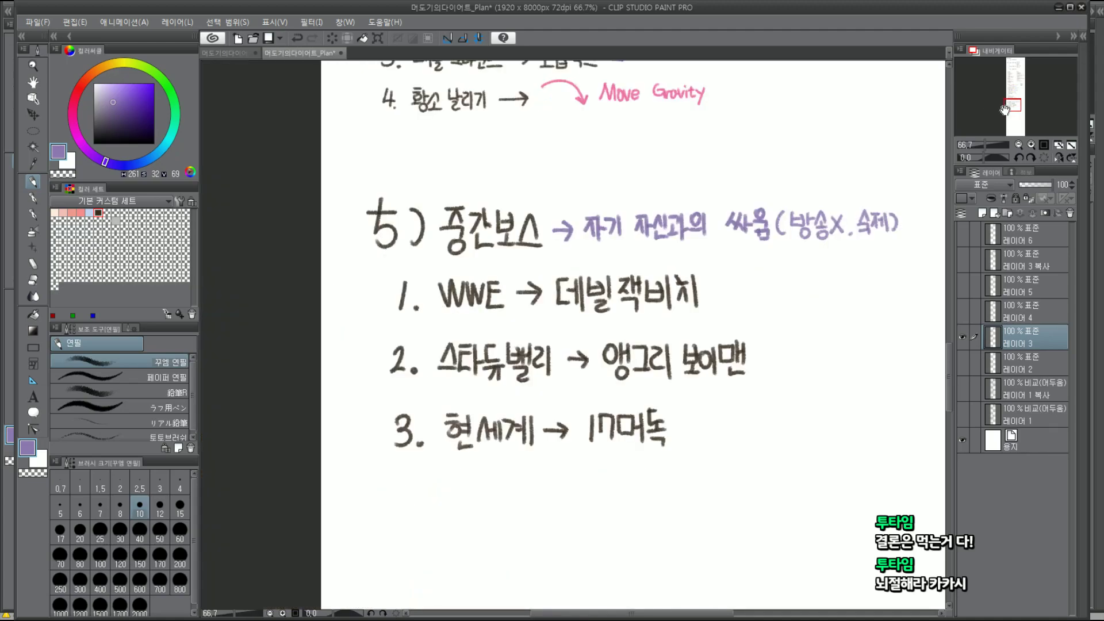
{"action": "left_click_drag", "start_coordinate": [1011, 106], "coordinate": [1012, 107]}
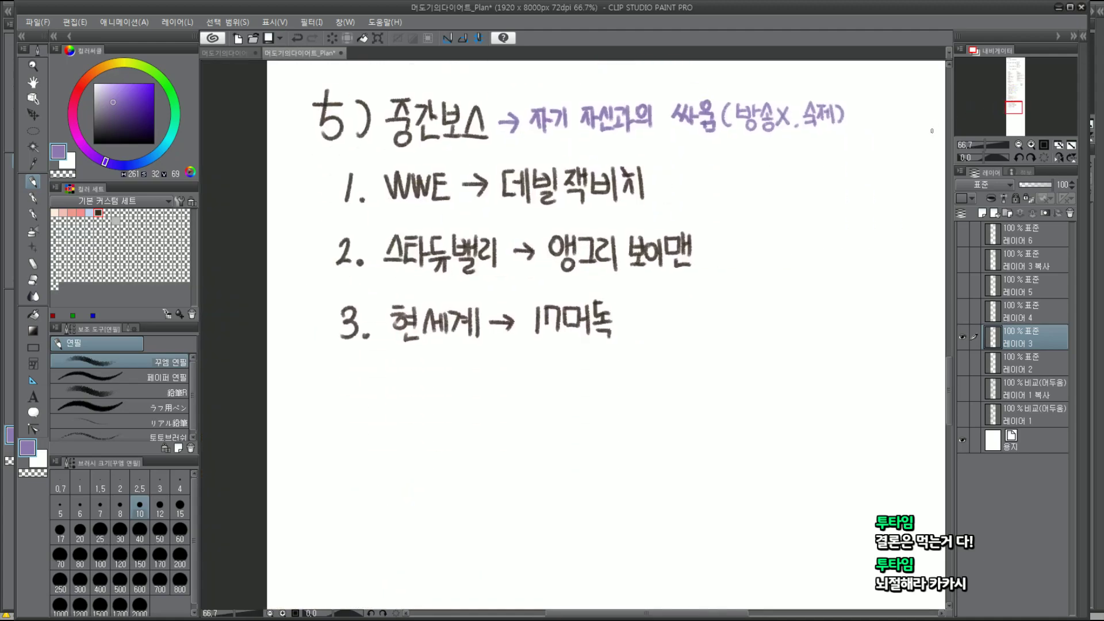
{"action": "scroll", "coordinate": [558, 171], "scroll_direction": "up", "scroll_amount": 3}
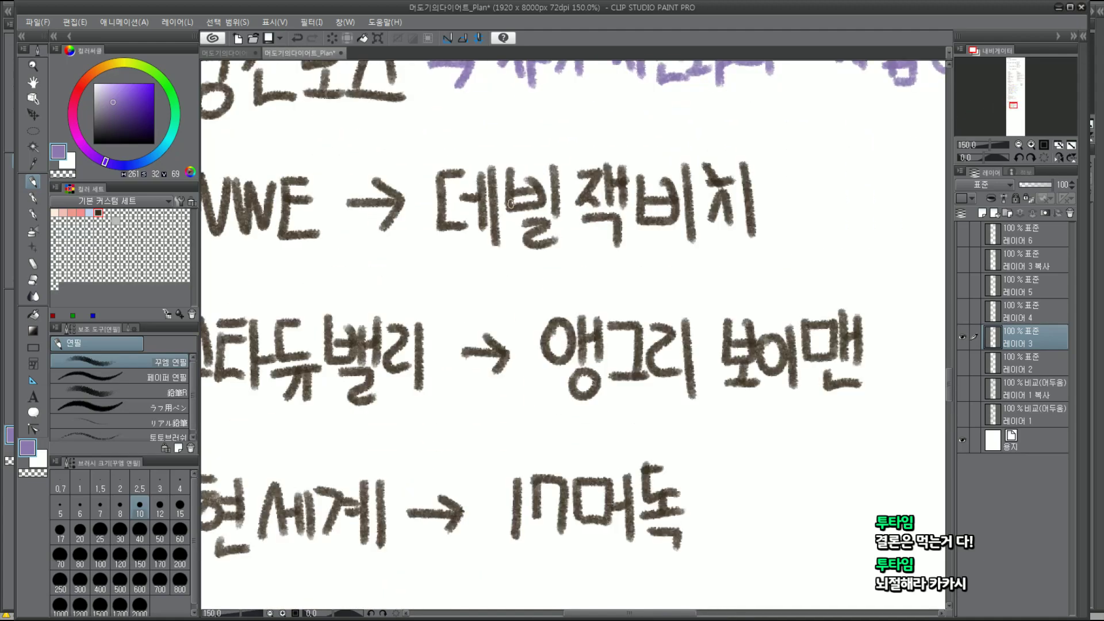
In dark brown, erase 빌 from 데빌 and write 몬 to make 데몬
{"action": "left_click", "coordinate": [100, 212]}
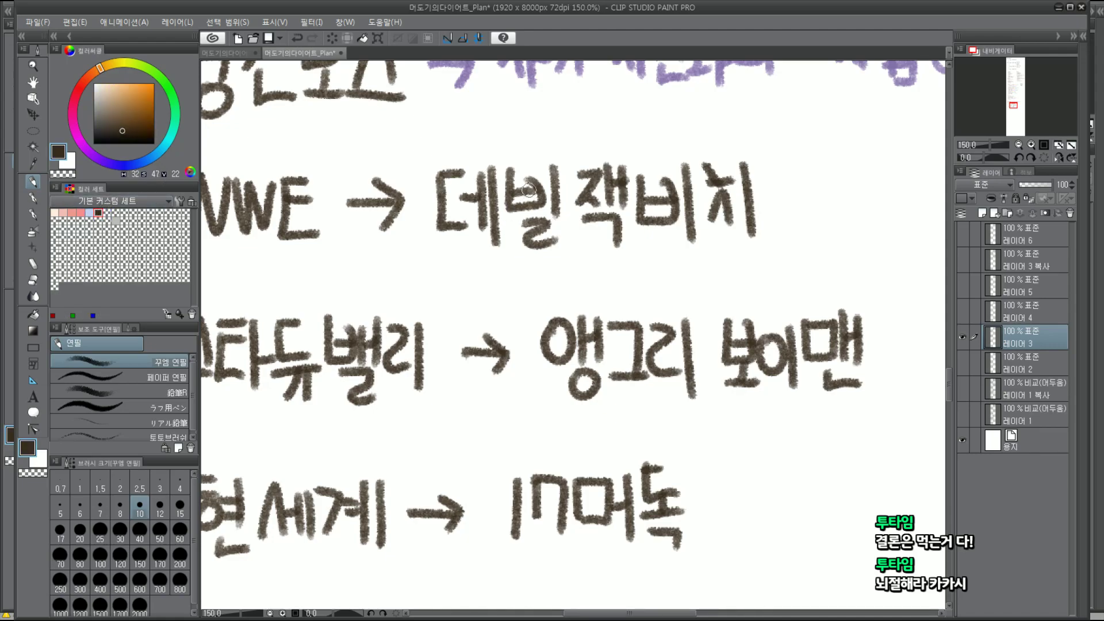
{"action": "left_click_drag", "start_coordinate": [509, 172], "coordinate": [557, 248]}
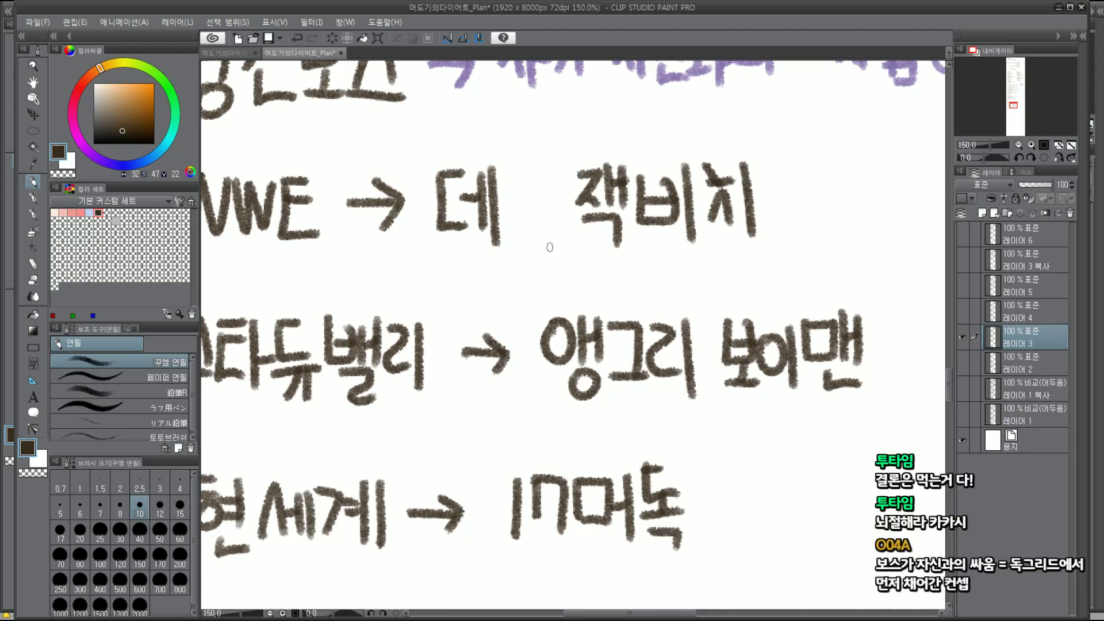
{"action": "mouse_move", "coordinate": [512, 168]}
{"action": "left_mouse_down"}
{"action": "mouse_move", "coordinate": [511, 195]}
{"action": "mouse_move", "coordinate": [551, 202]}
{"action": "left_mouse_up"}
{"action": "key", "text": "ctrl+z"}
{"action": "mouse_move", "coordinate": [512, 167]}
{"action": "left_mouse_down"}
{"action": "mouse_move", "coordinate": [547, 193]}
{"action": "mouse_move", "coordinate": [527, 217]}
{"action": "mouse_move", "coordinate": [570, 213]}
{"action": "mouse_move", "coordinate": [560, 208]}
{"action": "mouse_move", "coordinate": [556, 240]}
{"action": "mouse_move", "coordinate": [569, 237]}
{"action": "left_mouse_up"}
{"action": "key", "text": "ctrl+z"}
{"action": "key", "text": "ctrl+z"}
{"action": "scroll", "coordinate": [556, 241], "scroll_direction": "down", "scroll_amount": 1}
{"action": "key", "text": "ctrl+z"}
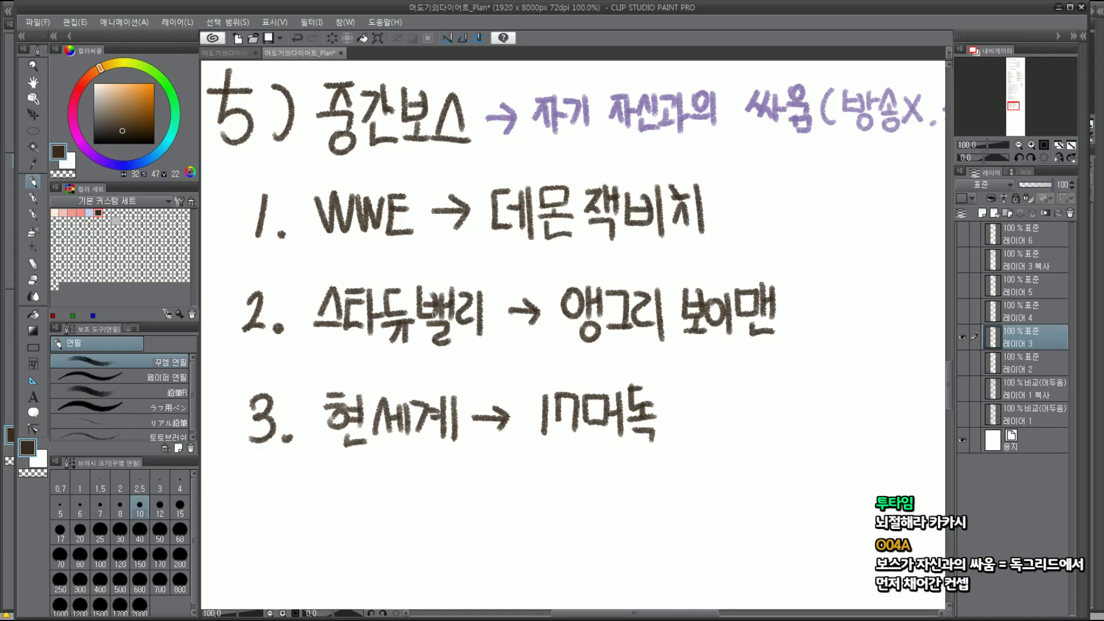
With a slightly larger brush, draw an opening bracket after 앵그리 보이맨
{"action": "key", "text": "bracketright"}
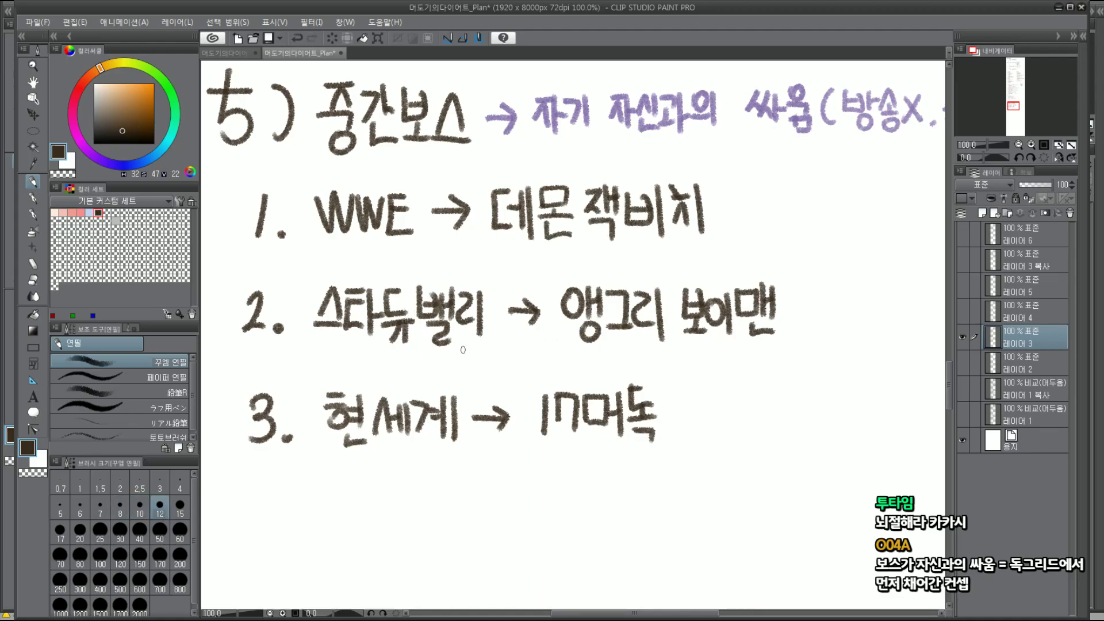
{"action": "left_click_drag", "start_coordinate": [673, 342], "coordinate": [687, 293]}
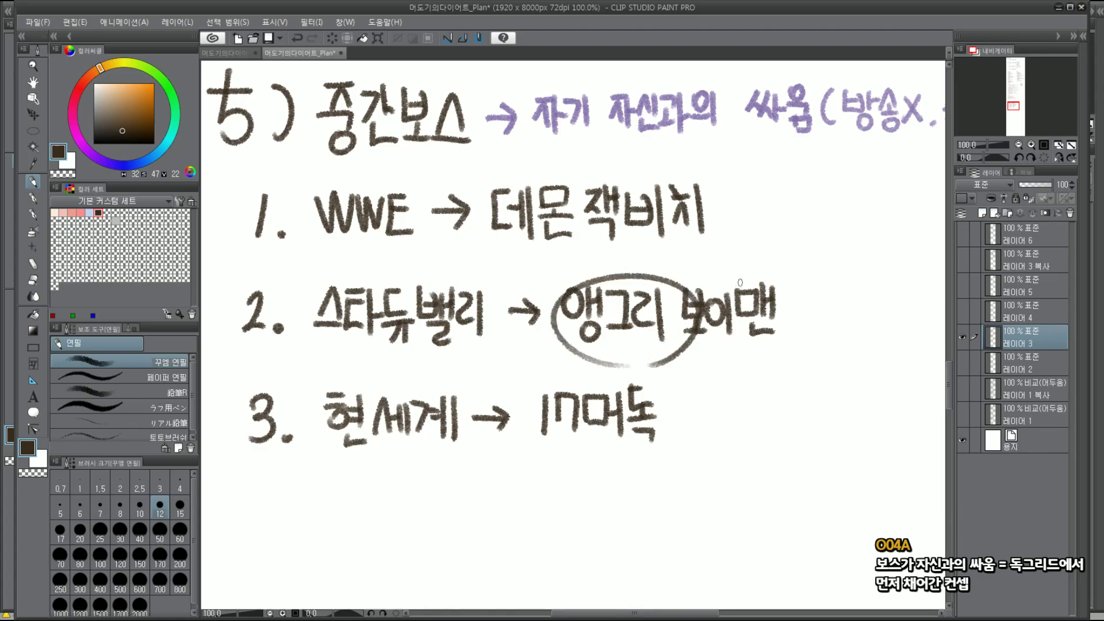
{"action": "key", "text": "ctrl+z"}
{"action": "left_click_drag", "start_coordinate": [1013, 106], "coordinate": [1016, 107]}
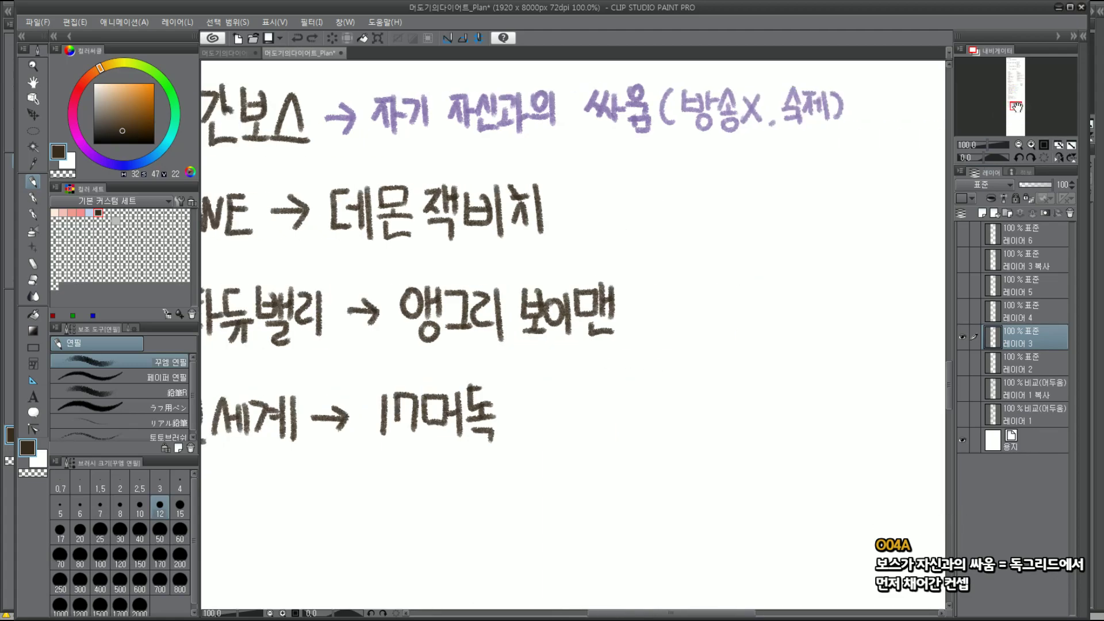
{"action": "left_click_drag", "start_coordinate": [642, 287], "coordinate": [643, 337]}
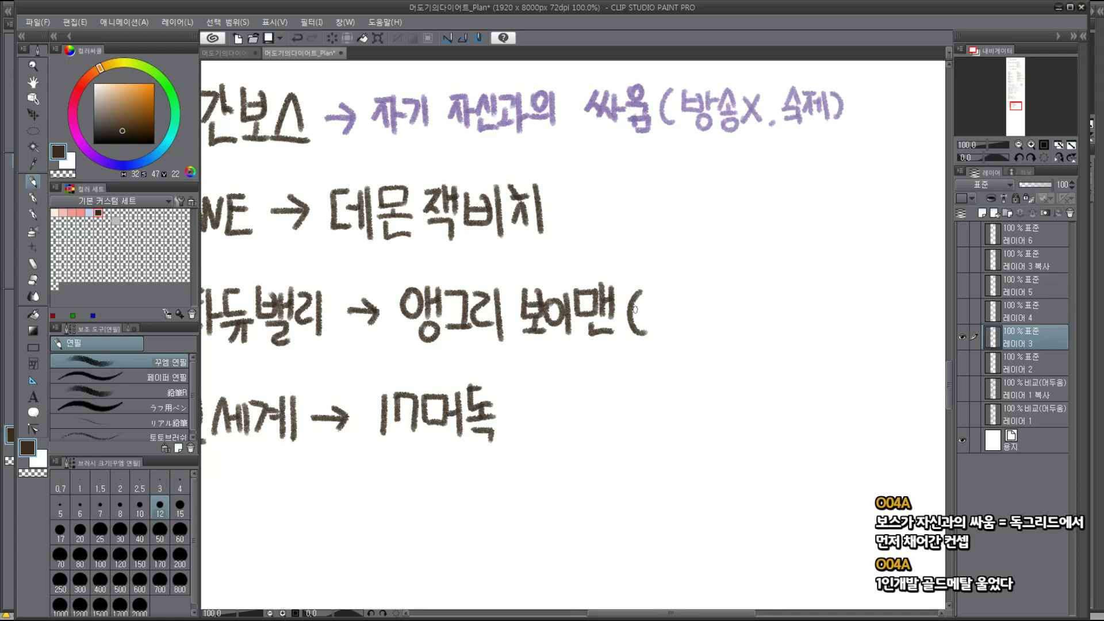
{"action": "key", "text": "ctrl+z"}
{"action": "left_click_drag", "start_coordinate": [642, 287], "coordinate": [643, 337]}
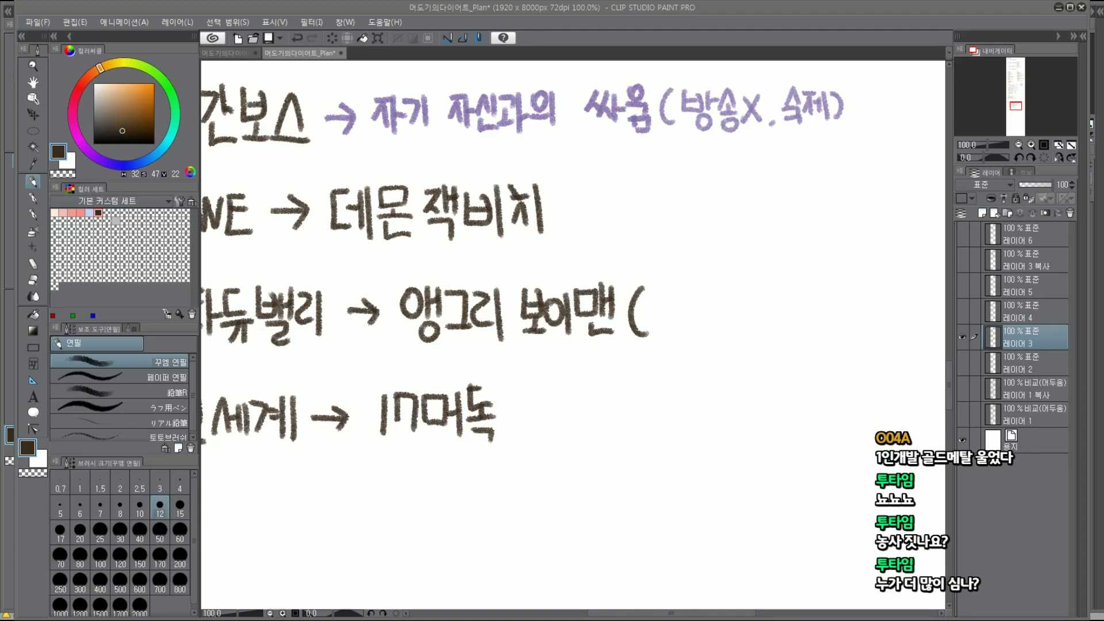
Switch to the Chrome window showing the 머독의 스타듀벨리 episode 1 video
{"action": "key", "text": "alt+Tab"}
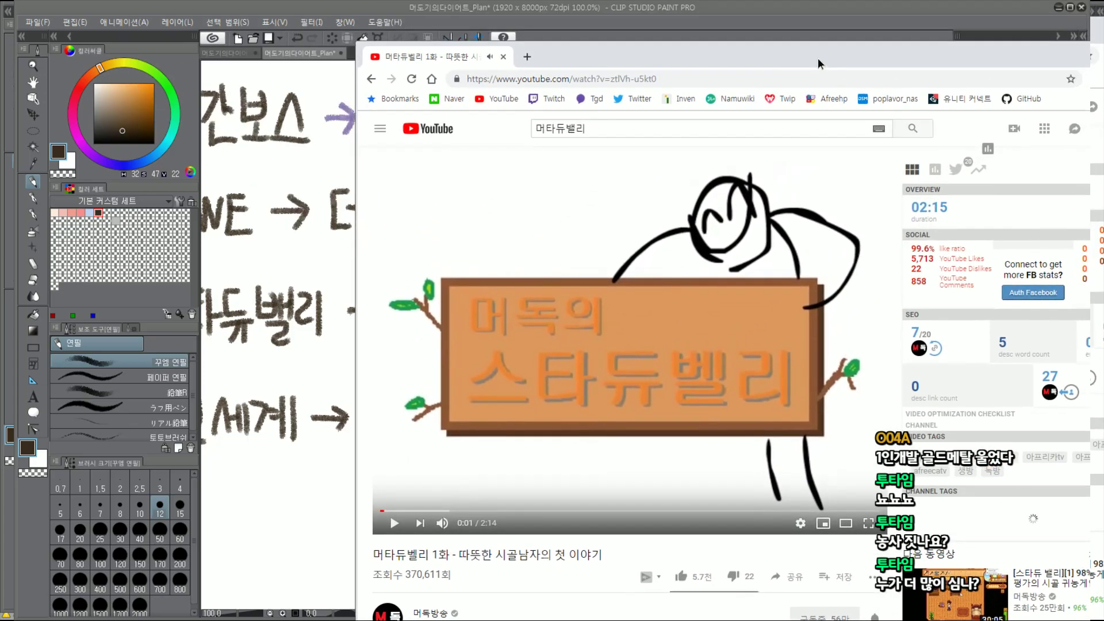
Move the browser window aside and briefly play episode 1 of 머타듀벨리
{"action": "mouse_move", "coordinate": [843, 54]}
{"action": "left_mouse_down"}
{"action": "mouse_move", "coordinate": [843, 110]}
{"action": "mouse_move", "coordinate": [804, 0]}
{"action": "left_mouse_up"}
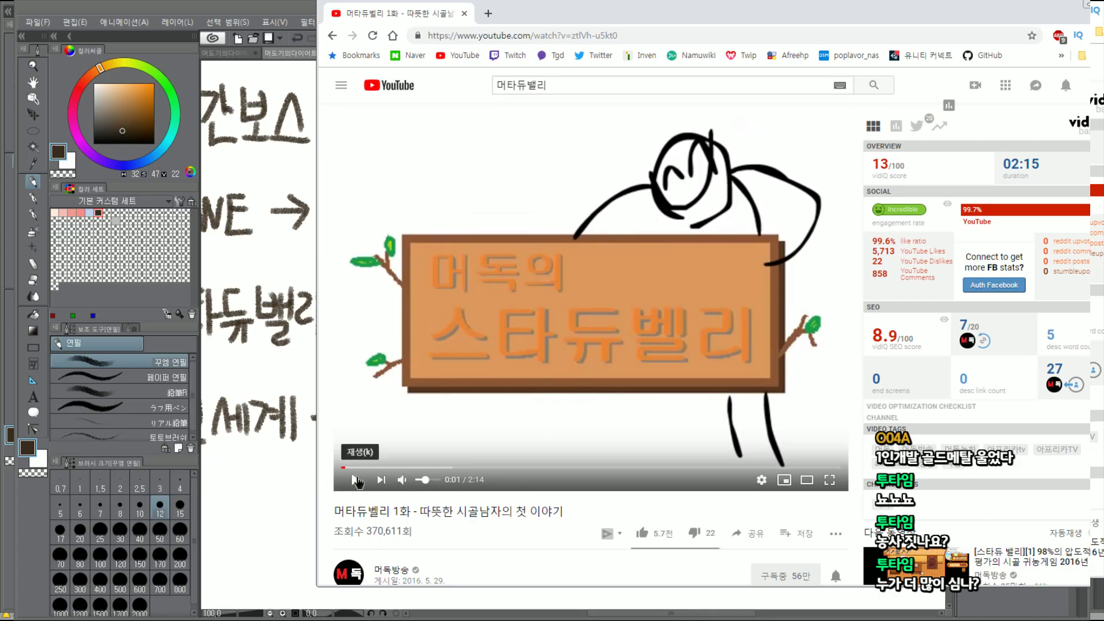
{"action": "left_click", "coordinate": [356, 480]}
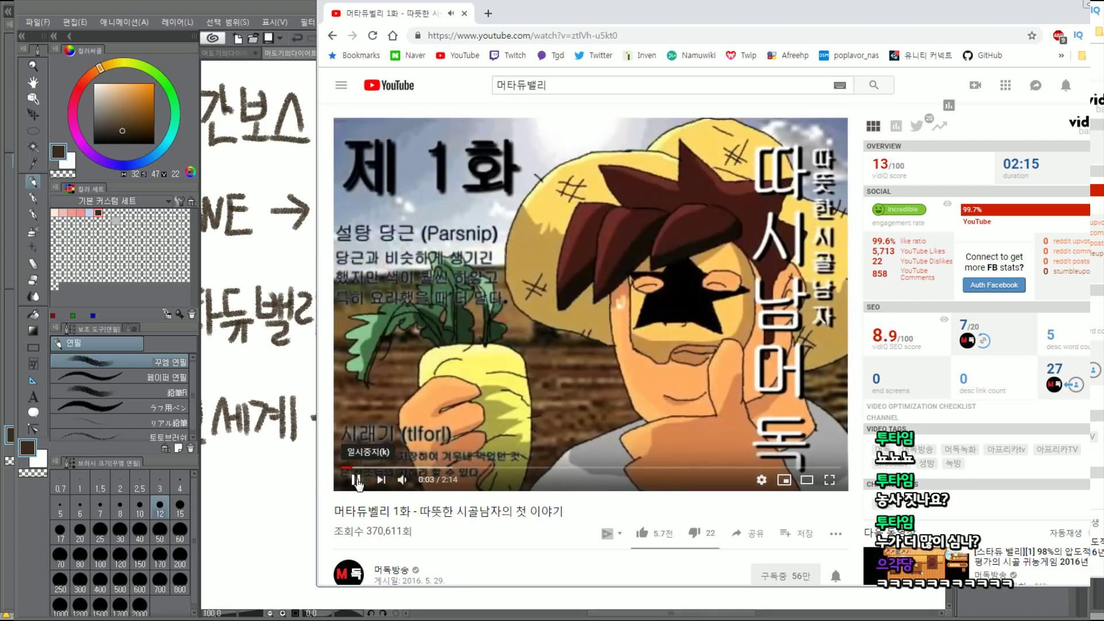
{"action": "left_click", "coordinate": [356, 481]}
{"action": "left_click_drag", "start_coordinate": [604, 16], "coordinate": [806, 32]}
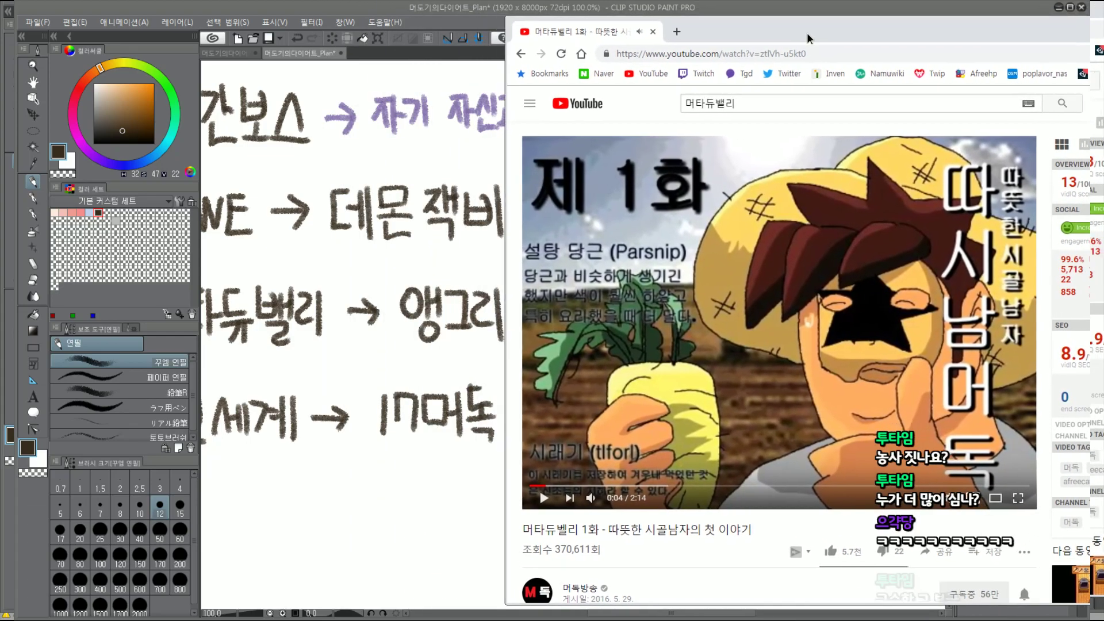
{"action": "left_click", "coordinate": [560, 495]}
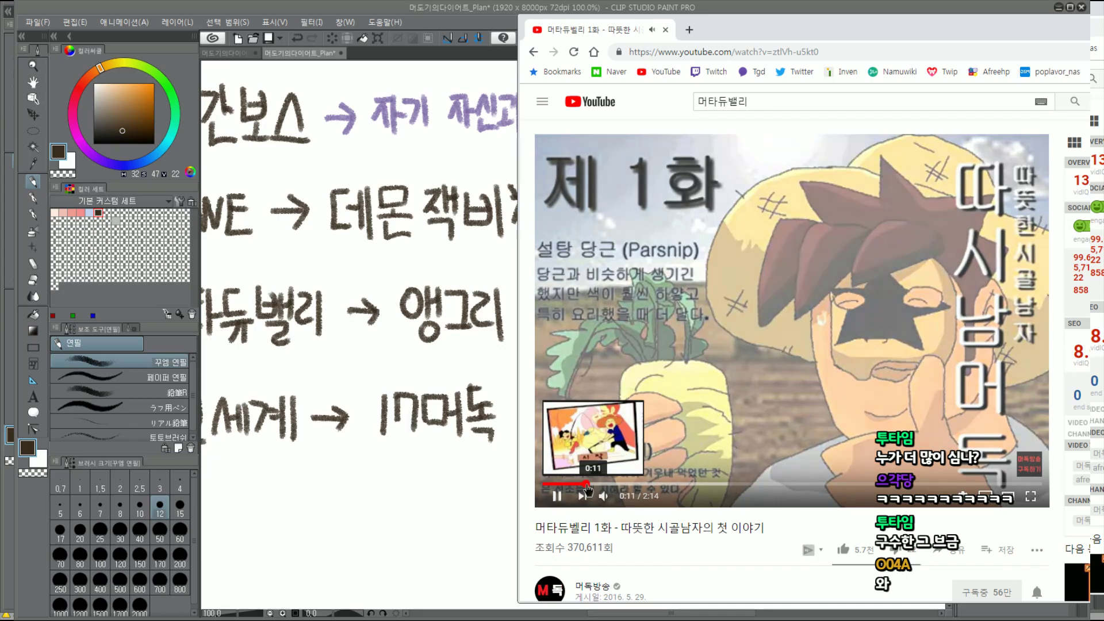
Skip episode 1 ahead past 0:52, then go back to the 머타듀벨리 search results
{"action": "left_click", "coordinate": [587, 484]}
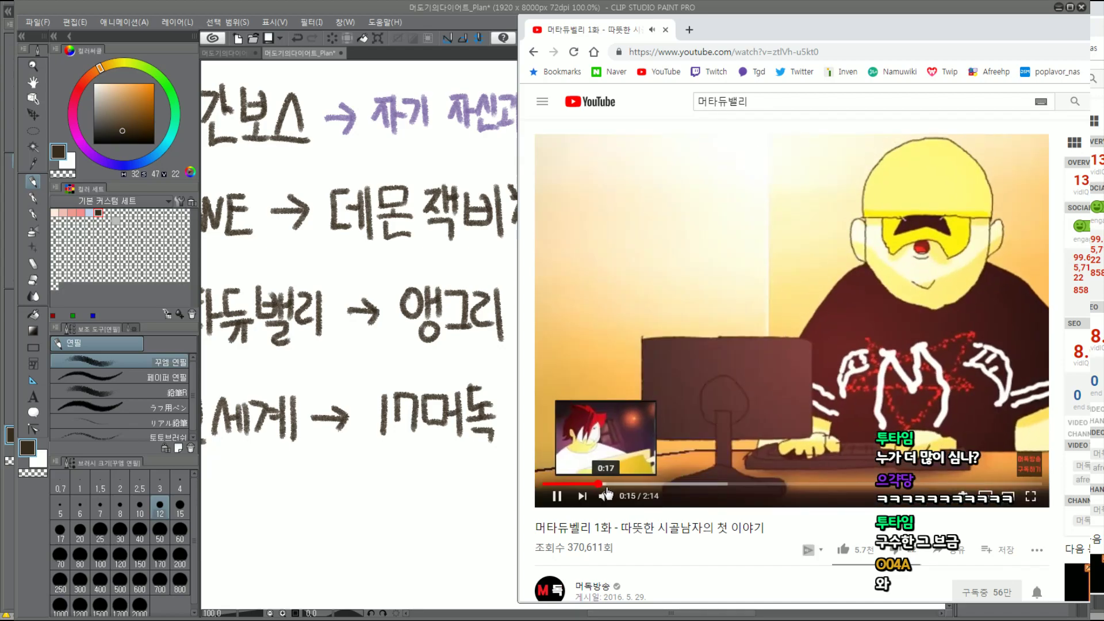
{"action": "left_click", "coordinate": [605, 483]}
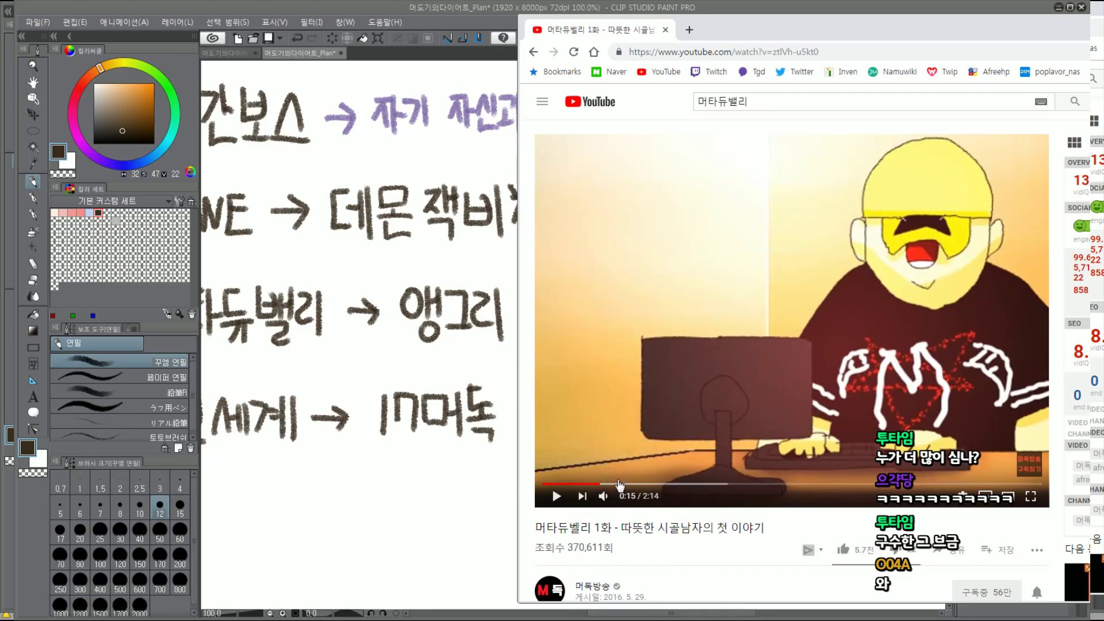
{"action": "left_click", "coordinate": [557, 497]}
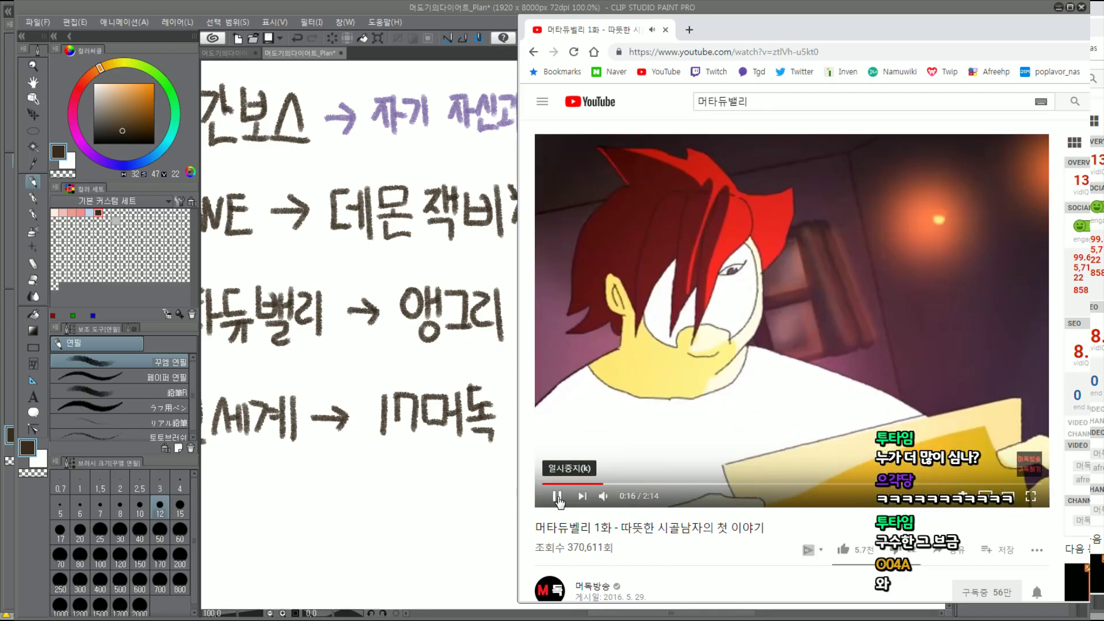
{"action": "left_click", "coordinate": [556, 497]}
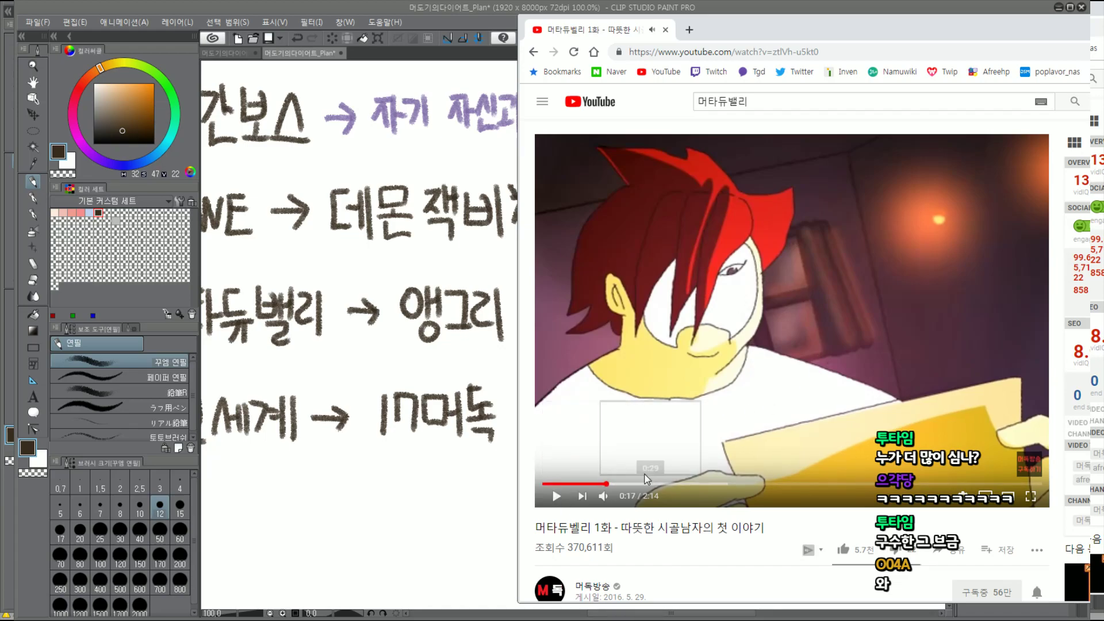
{"action": "left_click_drag", "start_coordinate": [647, 479], "coordinate": [740, 485]}
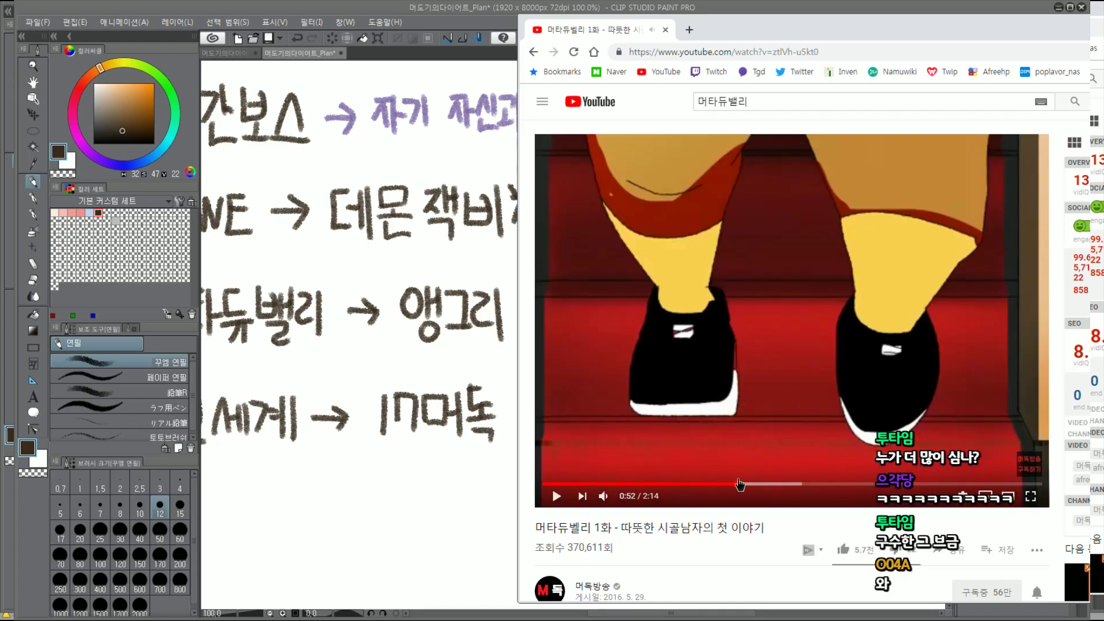
{"action": "left_click_drag", "start_coordinate": [740, 485], "coordinate": [900, 485]}
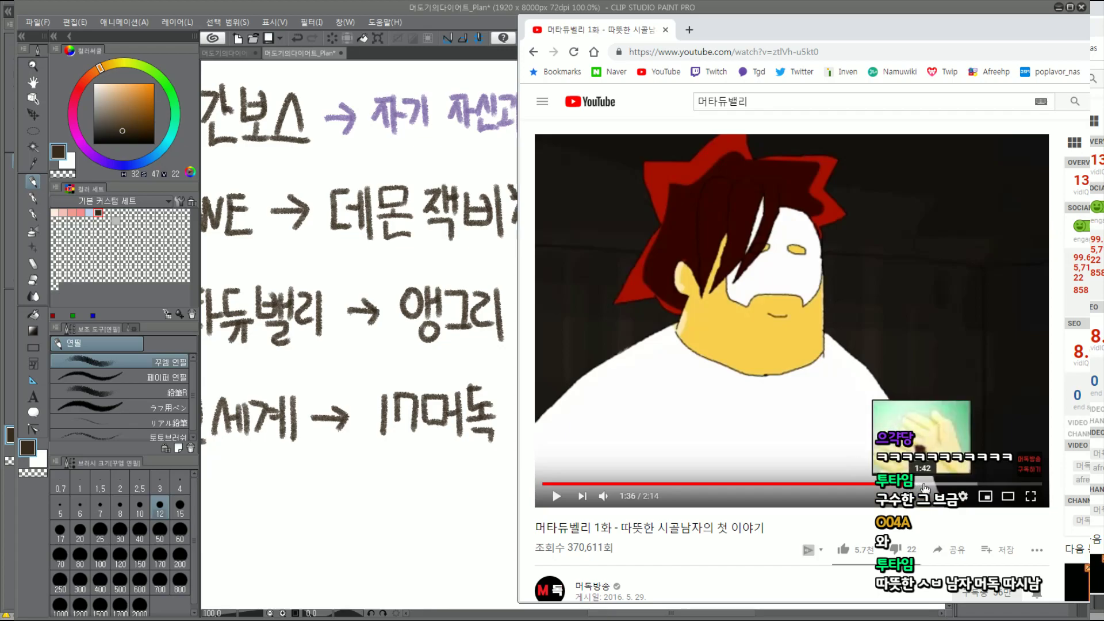
{"action": "left_click", "coordinate": [534, 52]}
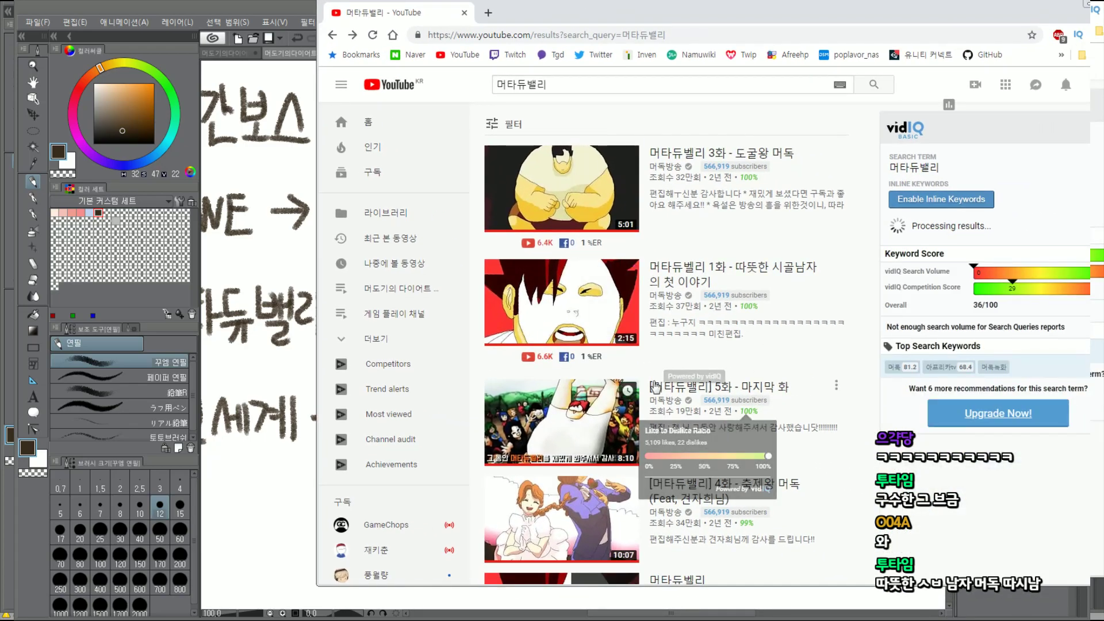
Scroll through the 머타듀벨리 search results and open the 머타듀벨리 3화 episode
{"action": "scroll", "coordinate": [656, 386], "scroll_direction": "down", "scroll_amount": 3}
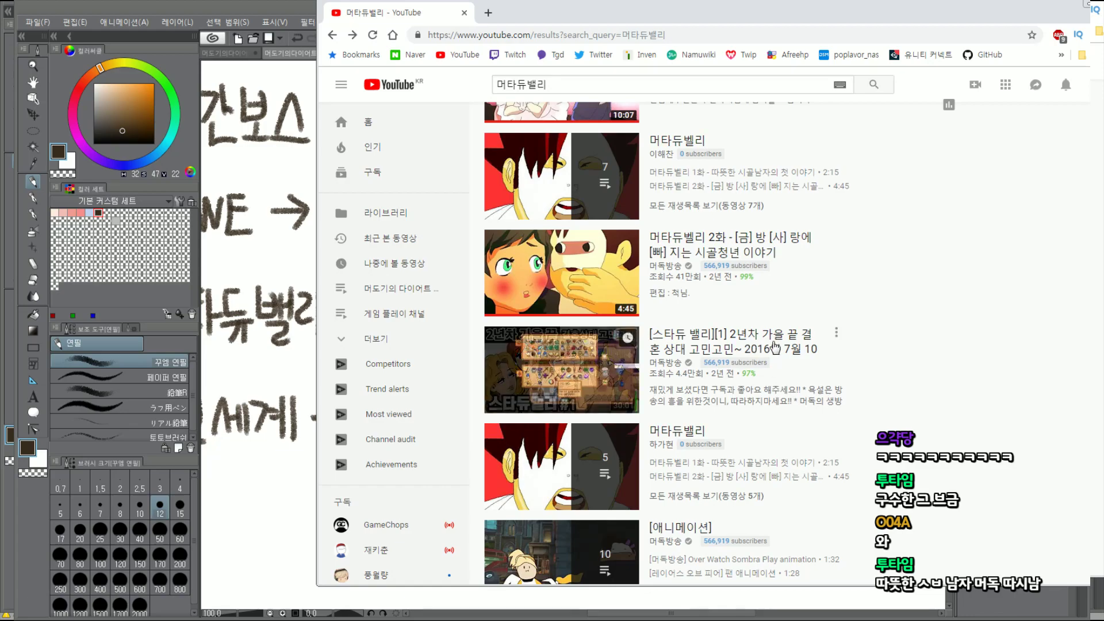
{"action": "scroll", "coordinate": [858, 386], "scroll_direction": "down", "scroll_amount": 6}
{"action": "scroll", "coordinate": [773, 351], "scroll_direction": "down", "scroll_amount": 4}
{"action": "scroll", "coordinate": [774, 351], "scroll_direction": "down", "scroll_amount": 3}
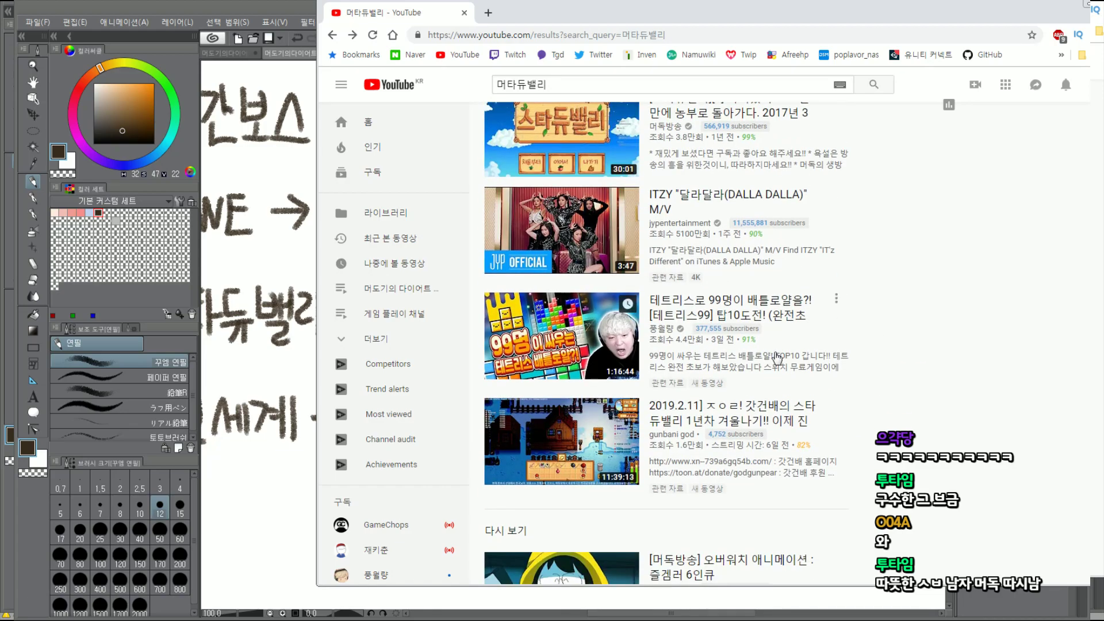
{"action": "scroll", "coordinate": [771, 339], "scroll_direction": "up", "scroll_amount": 5}
{"action": "scroll", "coordinate": [768, 322], "scroll_direction": "up", "scroll_amount": 10}
{"action": "scroll", "coordinate": [762, 298], "scroll_direction": "up", "scroll_amount": 2}
{"action": "scroll", "coordinate": [762, 297], "scroll_direction": "up", "scroll_amount": 3}
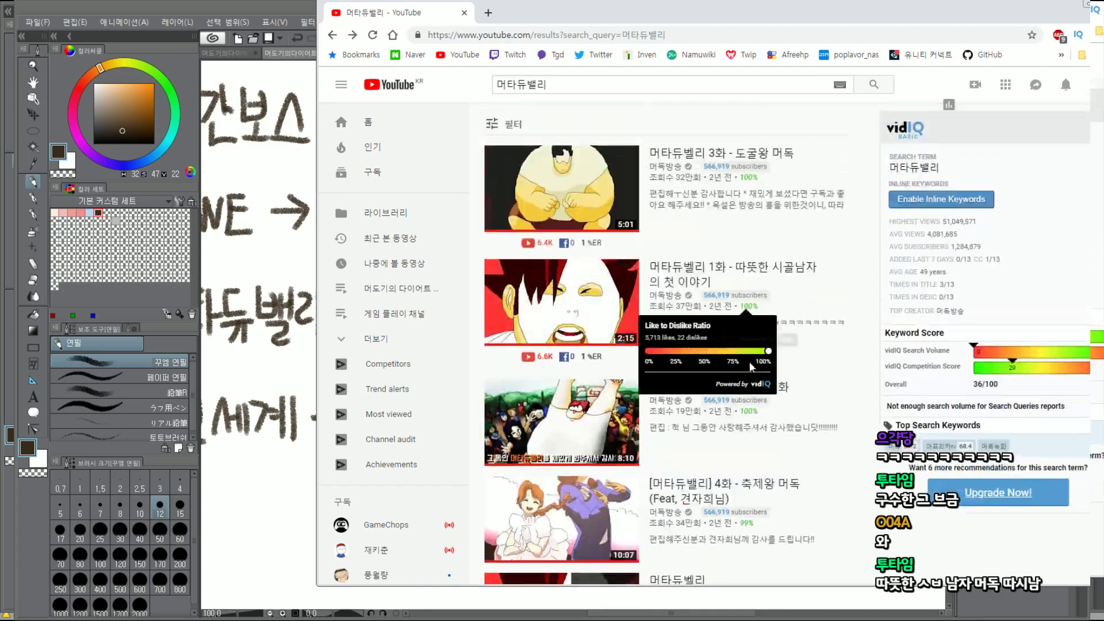
{"action": "left_click", "coordinate": [754, 154]}
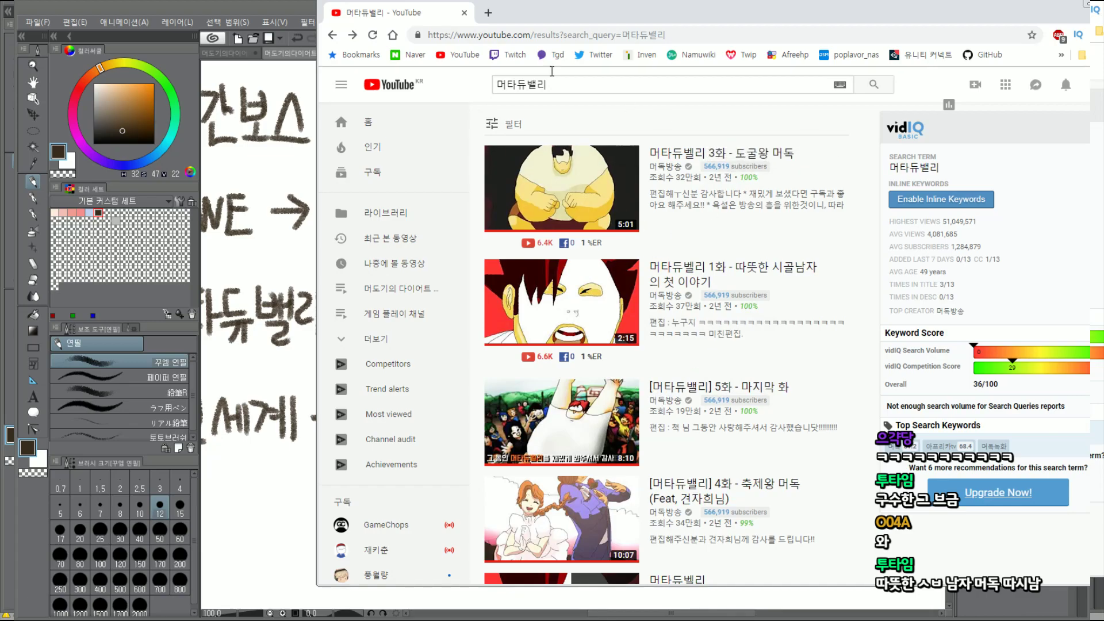
Seek episode 3 forward, pause at 0:29, and minimize the browser
{"action": "left_click_drag", "start_coordinate": [616, 18], "coordinate": [785, 35]}
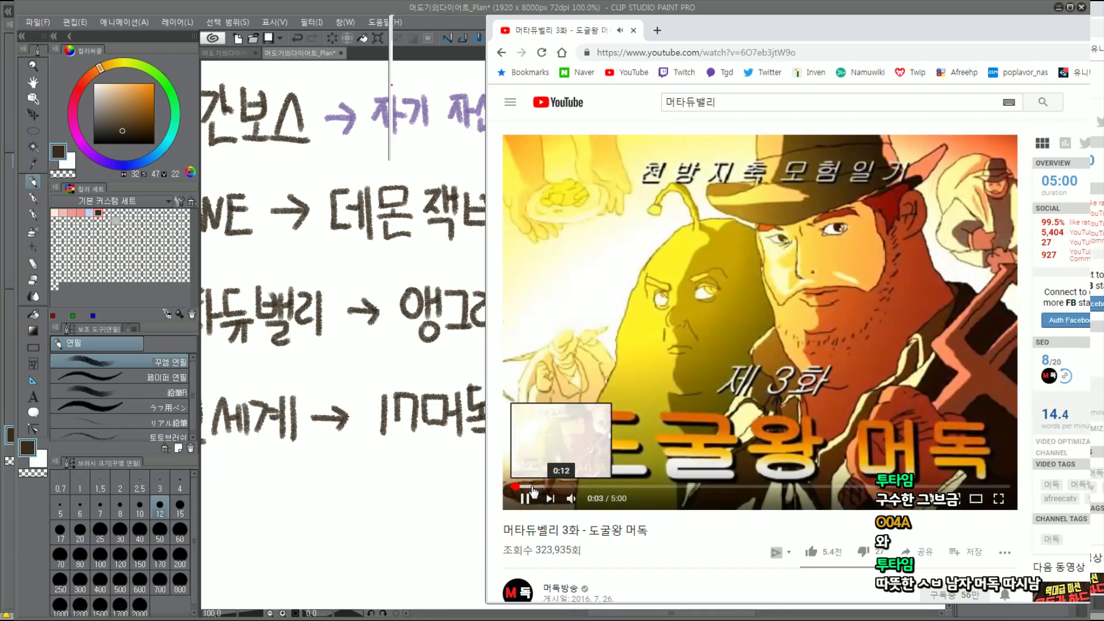
{"action": "key", "text": "Right"}
{"action": "key", "text": "Right"}
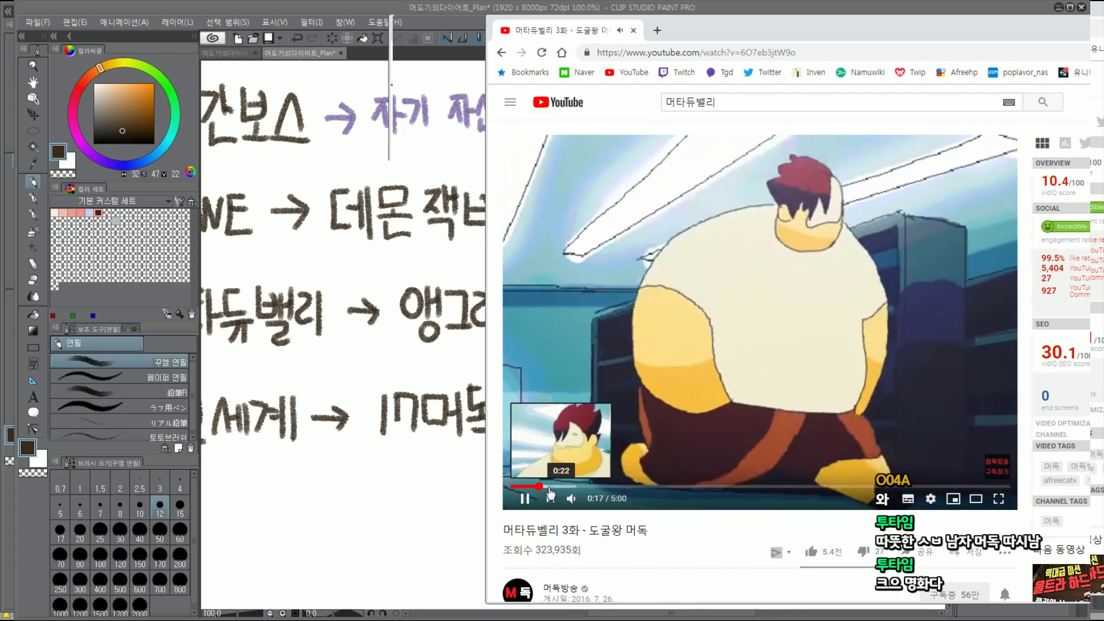
{"action": "left_click", "coordinate": [550, 492]}
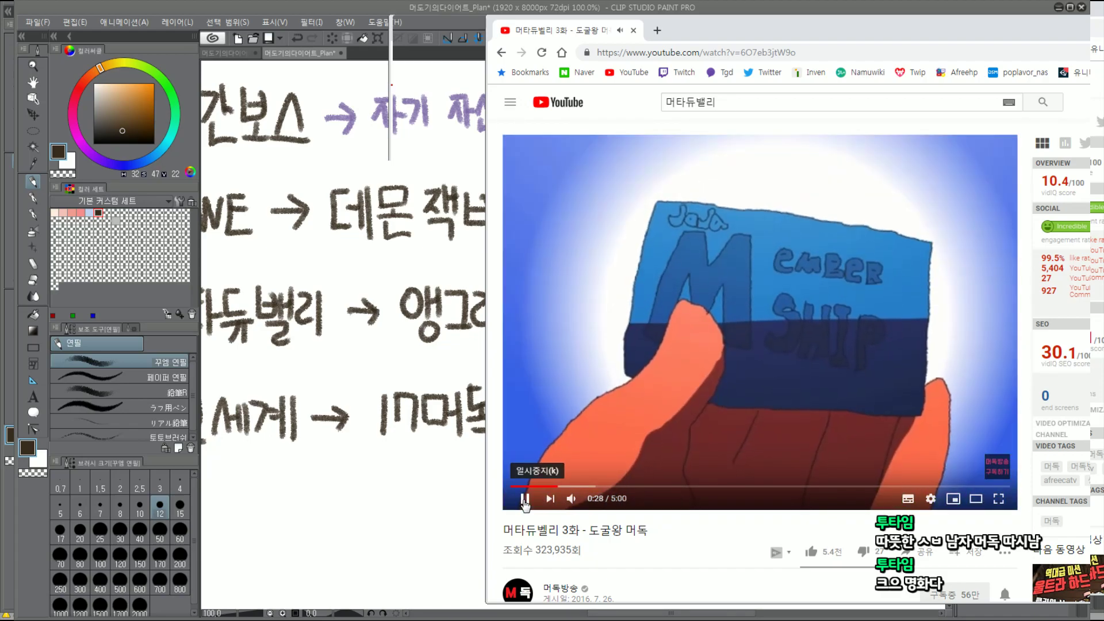
{"action": "left_click", "coordinate": [525, 500]}
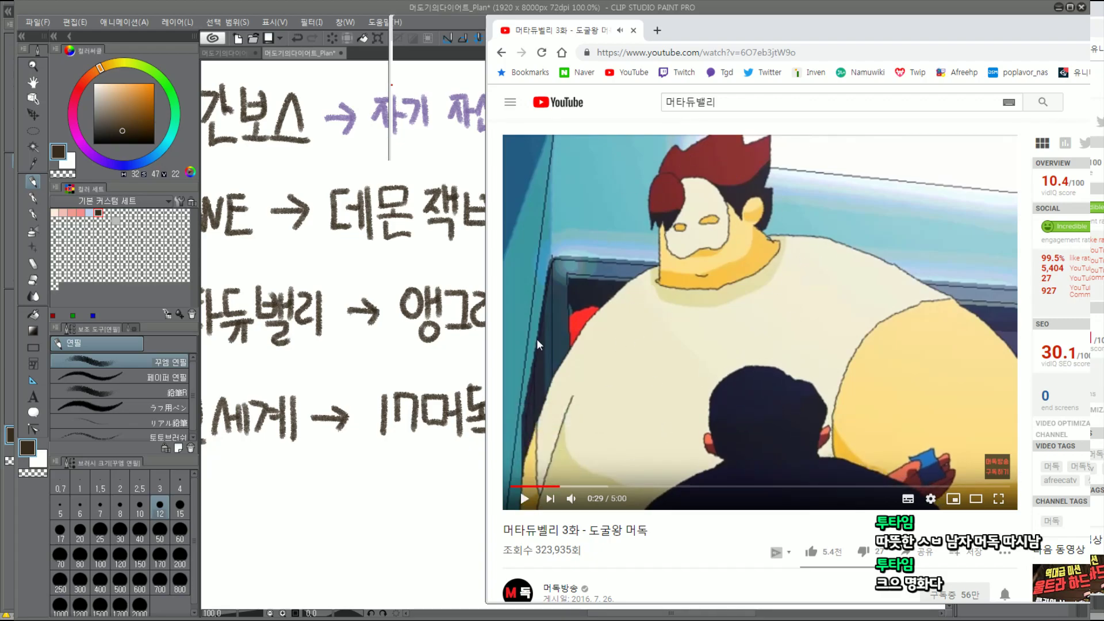
{"action": "left_click_drag", "start_coordinate": [846, 24], "coordinate": [592, 25]}
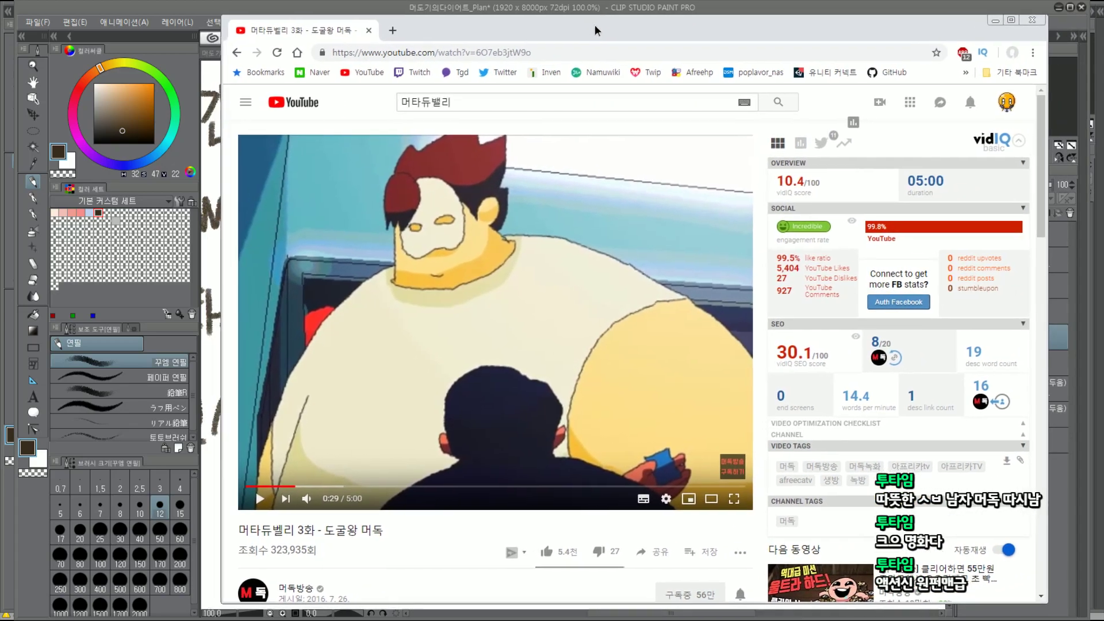
{"action": "left_click", "coordinate": [996, 21]}
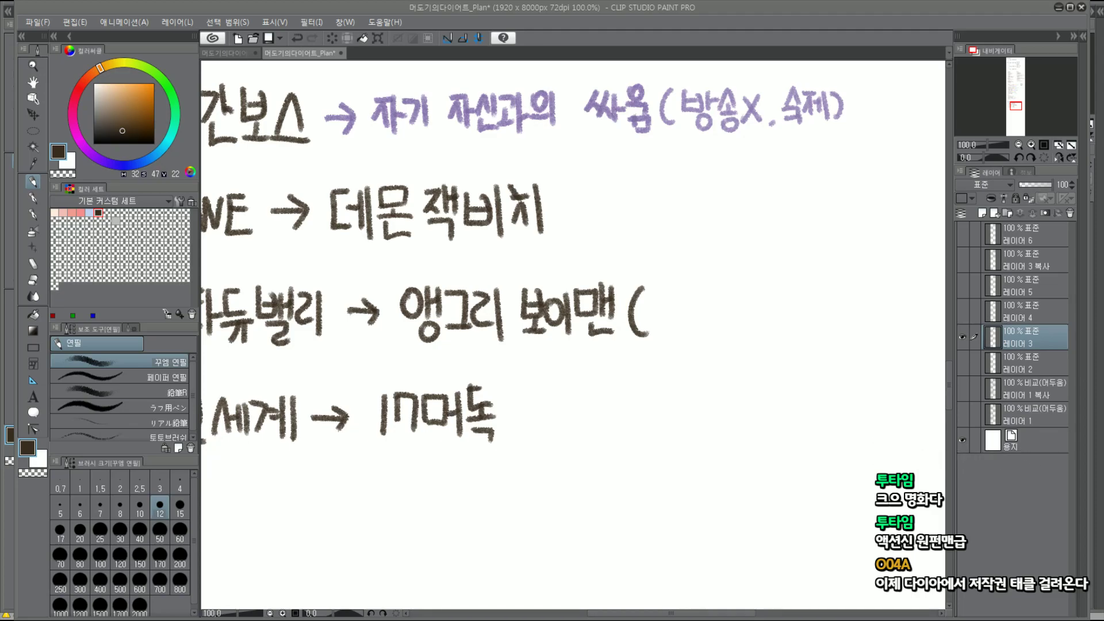
Remove a stray dot and an unwanted question mark after the open bracket
{"action": "left_click", "coordinate": [720, 330]}
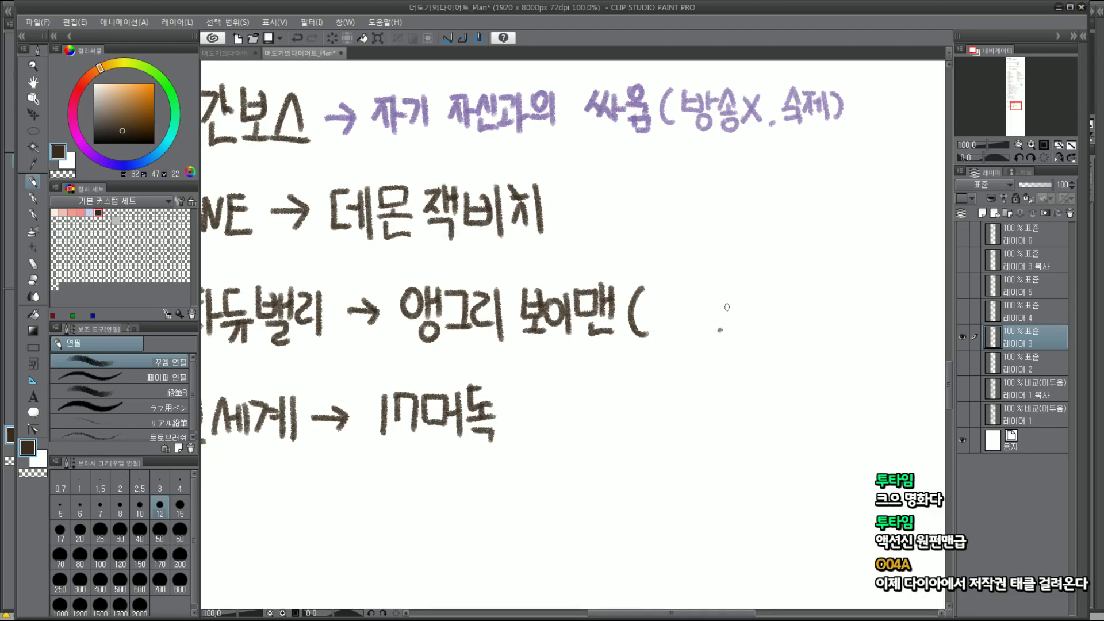
{"action": "key", "text": "ctrl+z"}
{"action": "left_click_drag", "start_coordinate": [673, 281], "coordinate": [692, 305]}
{"action": "left_click", "coordinate": [695, 321]}
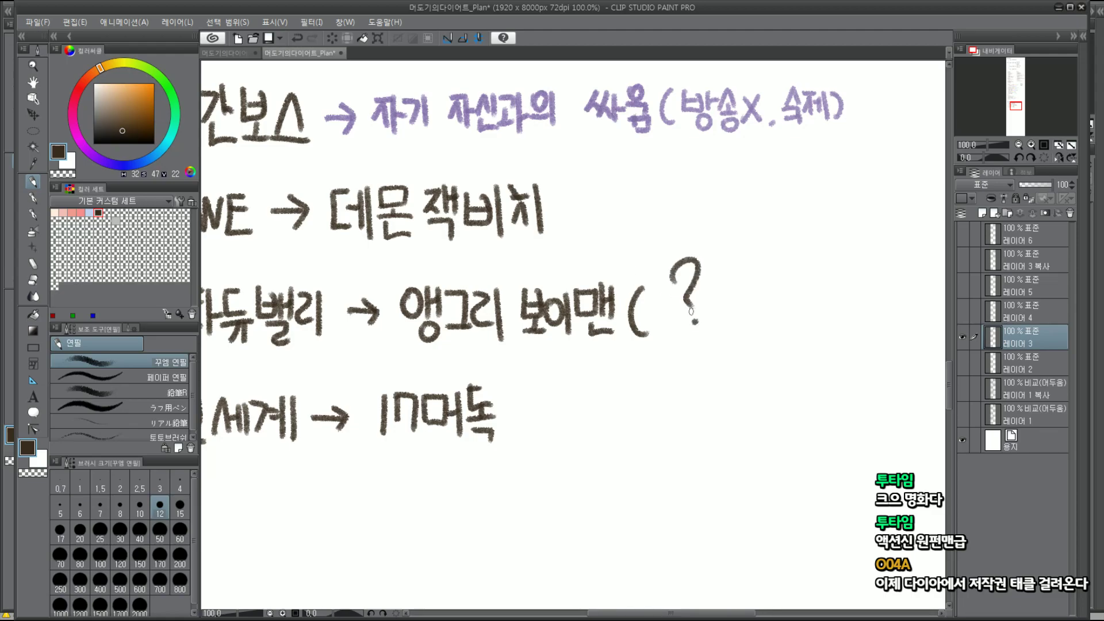
{"action": "key", "text": "ctrl+z"}
{"action": "key", "text": "ctrl+z"}
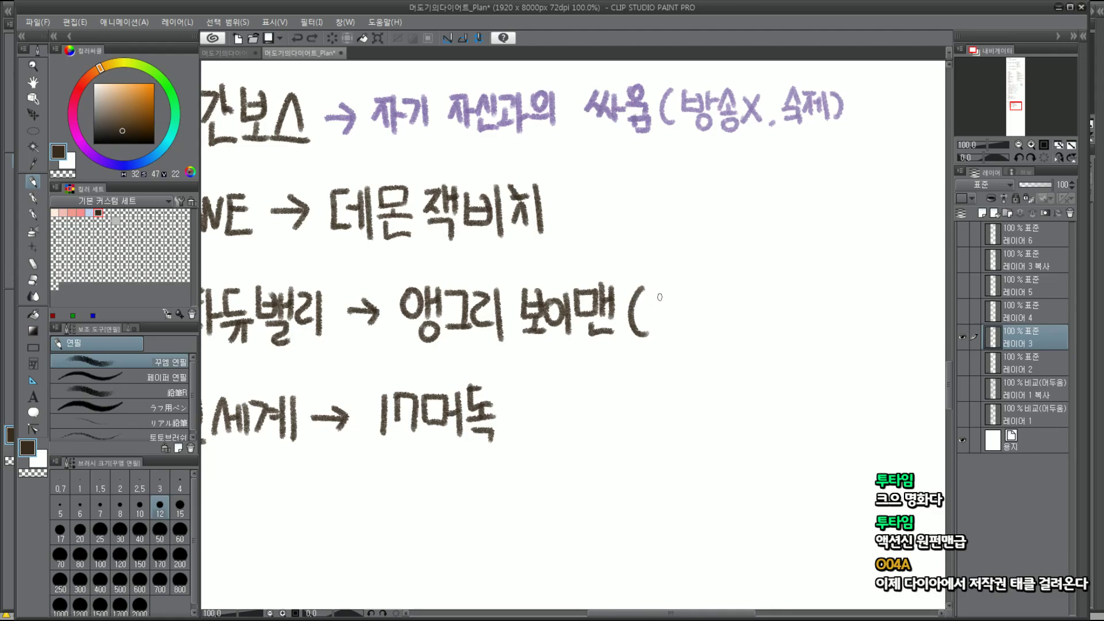
Handwrite 머타듀벨리 after '앵그리 보이맨 (' and close the bracket
{"action": "left_click_drag", "start_coordinate": [659, 294], "coordinate": [659, 323]}
{"action": "mouse_move", "coordinate": [660, 294]}
{"action": "left_mouse_down"}
{"action": "mouse_move", "coordinate": [678, 322]}
{"action": "mouse_move", "coordinate": [691, 308]}
{"action": "left_mouse_up"}
{"action": "mouse_move", "coordinate": [693, 288]}
{"action": "left_mouse_down"}
{"action": "mouse_move", "coordinate": [693, 327]}
{"action": "mouse_move", "coordinate": [713, 315]}
{"action": "mouse_move", "coordinate": [725, 327]}
{"action": "left_mouse_up"}
{"action": "left_click_drag", "start_coordinate": [726, 309], "coordinate": [748, 292]}
{"action": "mouse_move", "coordinate": [730, 295]}
{"action": "left_mouse_down"}
{"action": "mouse_move", "coordinate": [754, 321]}
{"action": "mouse_move", "coordinate": [735, 335]}
{"action": "left_mouse_up"}
{"action": "left_click_drag", "start_coordinate": [748, 325], "coordinate": [747, 335]}
{"action": "mouse_move", "coordinate": [756, 289]}
{"action": "left_mouse_down"}
{"action": "mouse_move", "coordinate": [756, 323]}
{"action": "mouse_move", "coordinate": [770, 304]}
{"action": "left_mouse_up"}
{"action": "mouse_move", "coordinate": [770, 294]}
{"action": "left_mouse_down"}
{"action": "mouse_move", "coordinate": [769, 323]}
{"action": "mouse_move", "coordinate": [789, 305]}
{"action": "left_mouse_up"}
{"action": "mouse_move", "coordinate": [789, 286]}
{"action": "left_mouse_down"}
{"action": "mouse_move", "coordinate": [791, 338]}
{"action": "mouse_move", "coordinate": [805, 305]}
{"action": "left_mouse_up"}
{"action": "mouse_move", "coordinate": [799, 307]}
{"action": "left_mouse_down"}
{"action": "mouse_move", "coordinate": [794, 321]}
{"action": "mouse_move", "coordinate": [811, 323]}
{"action": "left_mouse_up"}
{"action": "left_click_drag", "start_coordinate": [813, 286], "coordinate": [815, 325]}
{"action": "left_click_drag", "start_coordinate": [839, 287], "coordinate": [840, 336]}
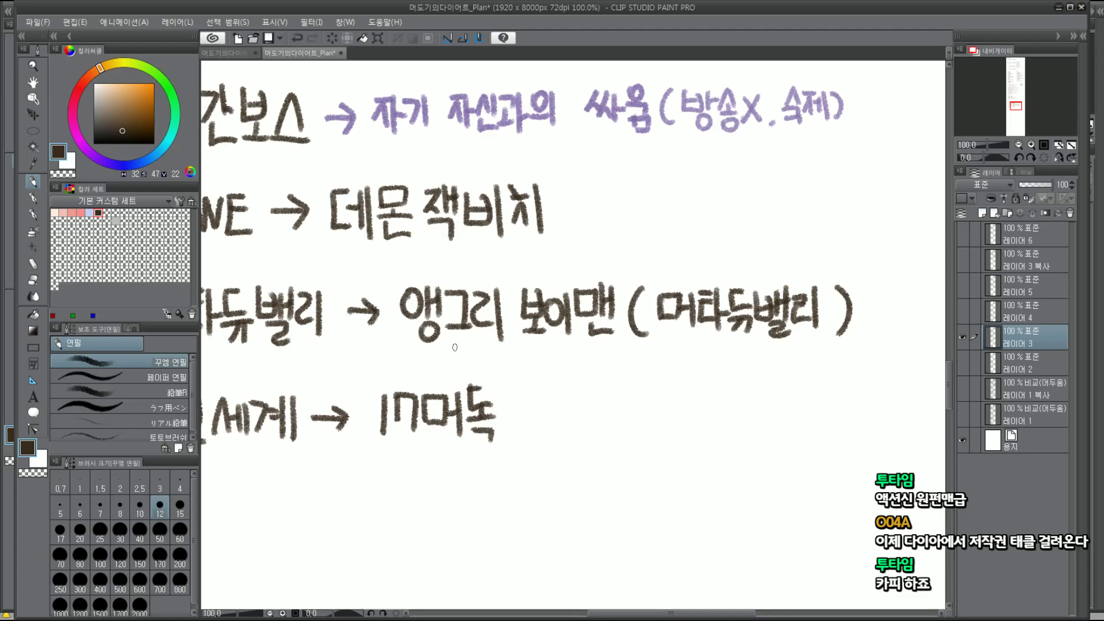
Zoom in on the third list line and erase 17머독
{"action": "scroll", "coordinate": [512, 342], "scroll_direction": "down", "scroll_amount": 2}
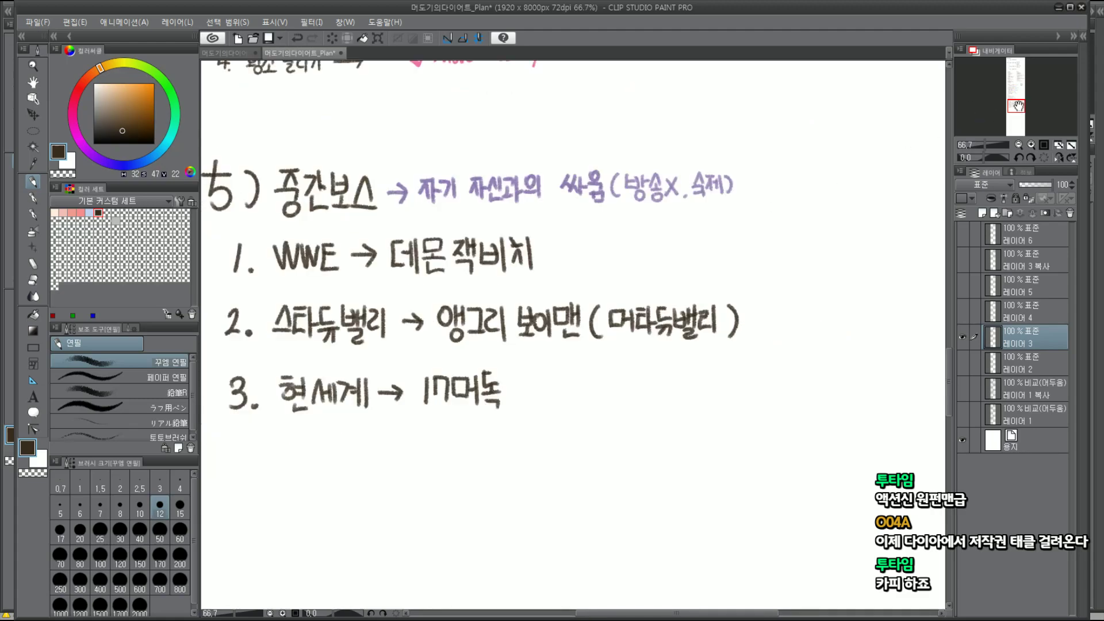
{"action": "left_click_drag", "start_coordinate": [1013, 101], "coordinate": [1009, 105]}
{"action": "scroll", "coordinate": [791, 176], "scroll_direction": "up", "scroll_amount": 2}
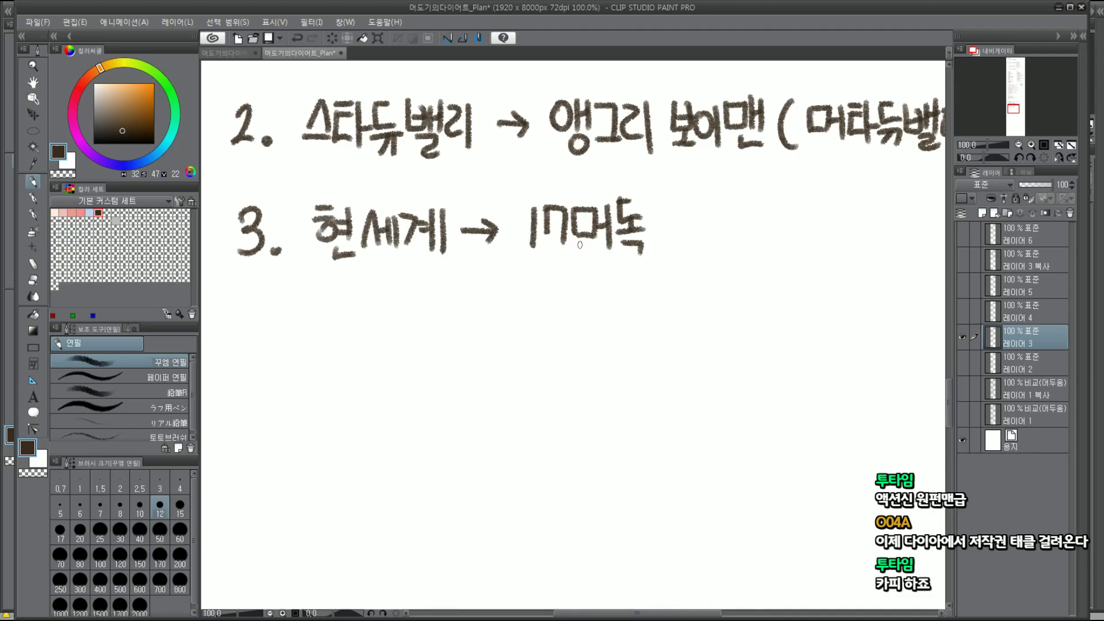
{"action": "left_click_drag", "start_coordinate": [328, 280], "coordinate": [650, 266]}
{"action": "key", "text": "ctrl+z"}
{"action": "key", "text": "ctrl+z"}
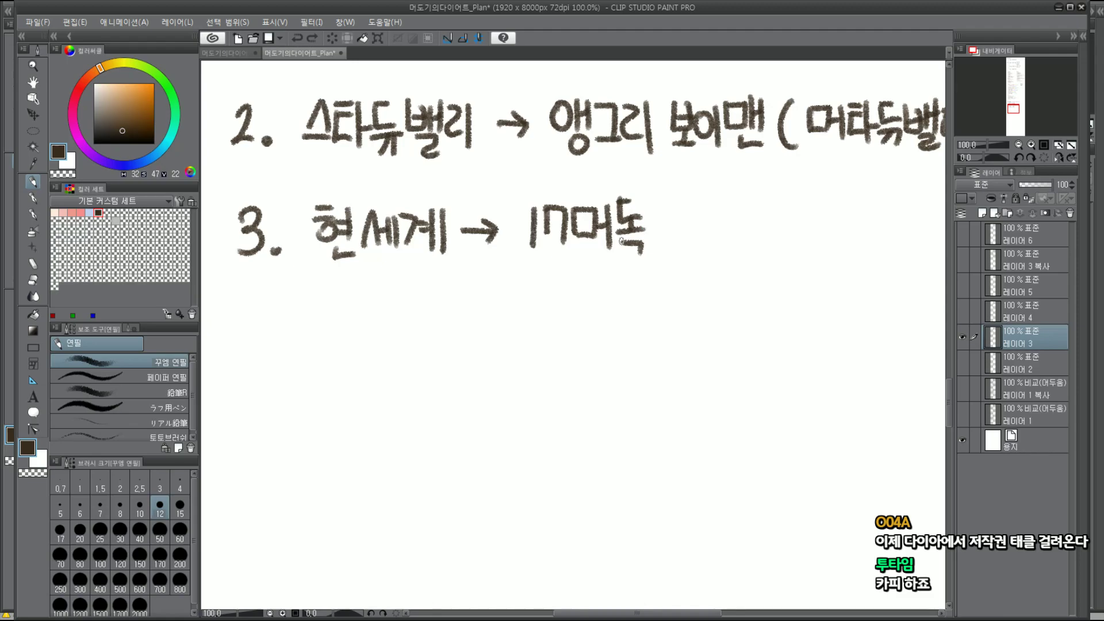
{"action": "mouse_move", "coordinate": [535, 195]}
{"action": "left_mouse_down"}
{"action": "mouse_move", "coordinate": [561, 247]}
{"action": "mouse_move", "coordinate": [575, 230]}
{"action": "mouse_move", "coordinate": [568, 241]}
{"action": "mouse_move", "coordinate": [646, 210]}
{"action": "mouse_move", "coordinate": [640, 268]}
{"action": "left_mouse_up"}
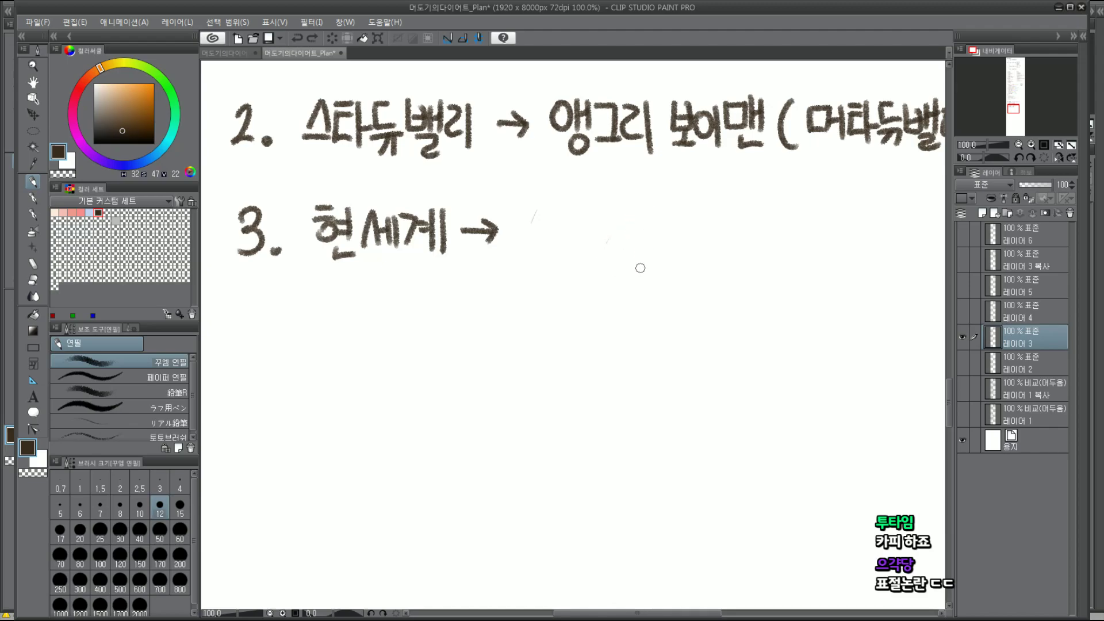
{"action": "left_click_drag", "start_coordinate": [535, 202], "coordinate": [537, 312]}
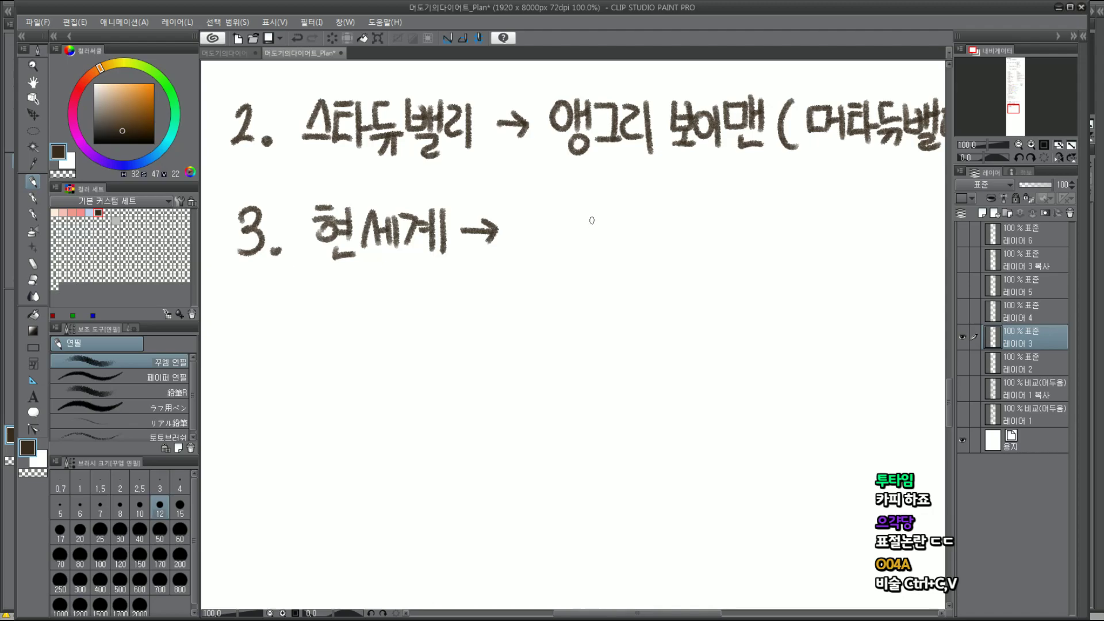
Handwrite 과거의 머독 after the arrow on line 3, then zoom out
{"action": "left_click_drag", "start_coordinate": [519, 211], "coordinate": [535, 238]}
{"action": "mouse_move", "coordinate": [519, 241]}
{"action": "left_mouse_down"}
{"action": "mouse_move", "coordinate": [550, 249]}
{"action": "mouse_move", "coordinate": [584, 230]}
{"action": "left_mouse_up"}
{"action": "left_click", "coordinate": [568, 240]}
{"action": "mouse_move", "coordinate": [585, 212]}
{"action": "left_mouse_down"}
{"action": "mouse_move", "coordinate": [586, 251]}
{"action": "mouse_move", "coordinate": [595, 215]}
{"action": "mouse_move", "coordinate": [614, 246]}
{"action": "left_mouse_up"}
{"action": "mouse_move", "coordinate": [638, 209]}
{"action": "left_mouse_down"}
{"action": "mouse_move", "coordinate": [638, 236]}
{"action": "mouse_move", "coordinate": [660, 228]}
{"action": "left_mouse_up"}
{"action": "left_click_drag", "start_coordinate": [638, 237], "coordinate": [670, 226]}
{"action": "mouse_move", "coordinate": [670, 208]}
{"action": "left_mouse_down"}
{"action": "mouse_move", "coordinate": [673, 244]}
{"action": "mouse_move", "coordinate": [687, 204]}
{"action": "mouse_move", "coordinate": [687, 228]}
{"action": "left_mouse_up"}
{"action": "mouse_move", "coordinate": [674, 231]}
{"action": "left_mouse_down"}
{"action": "mouse_move", "coordinate": [704, 230]}
{"action": "mouse_move", "coordinate": [699, 250]}
{"action": "left_mouse_up"}
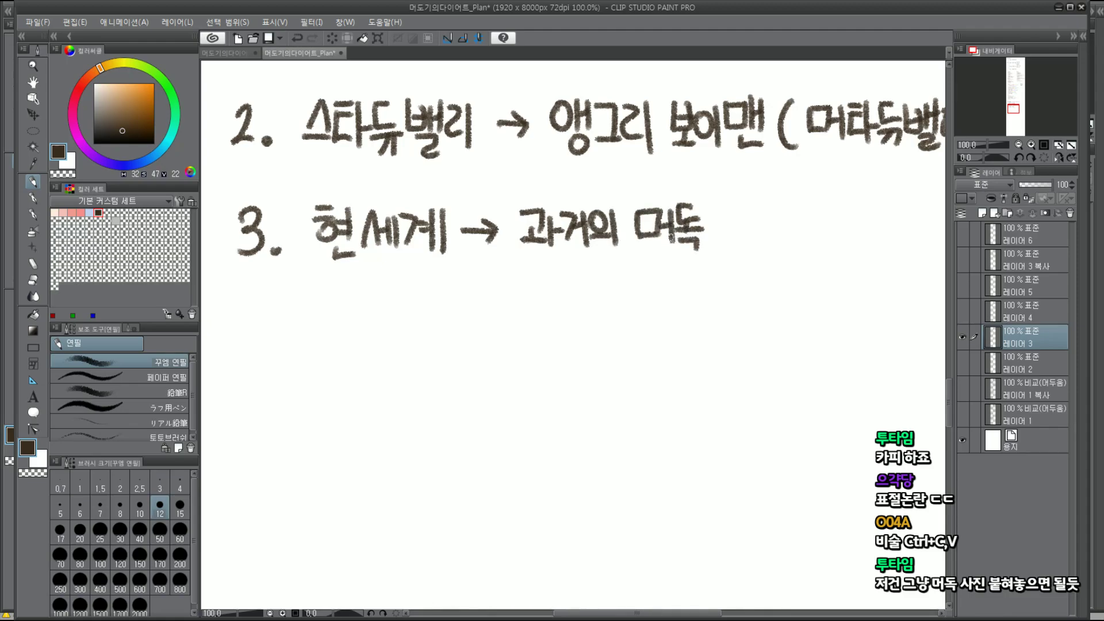
{"action": "key", "text": "ctrl+minus"}
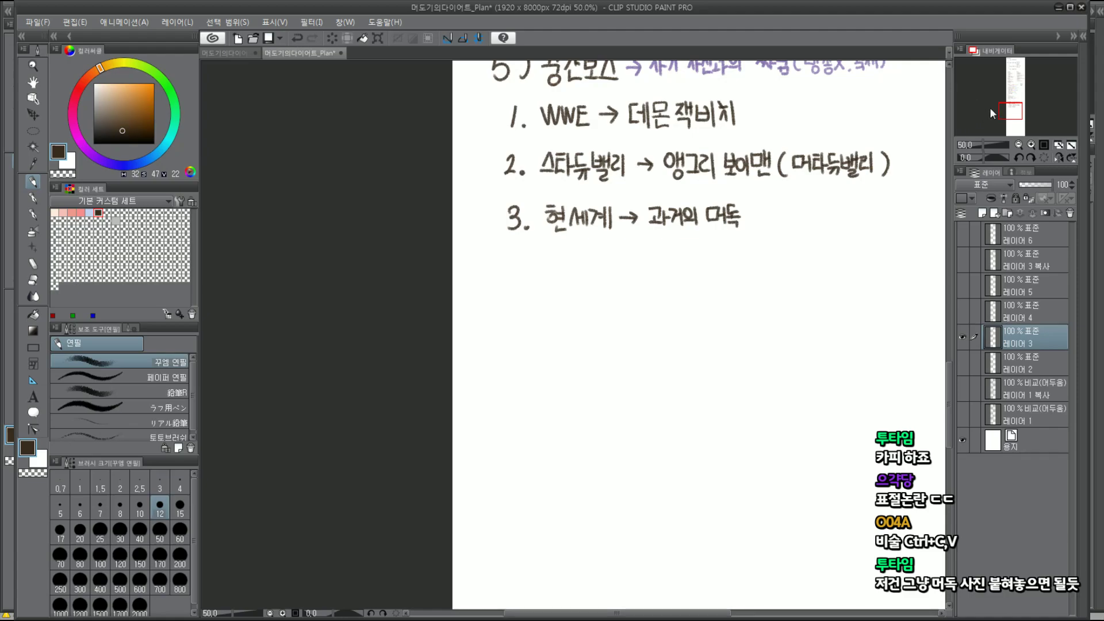
Select the second list line and shift it up beneath line 1
{"action": "key", "text": "ctrl+minus"}
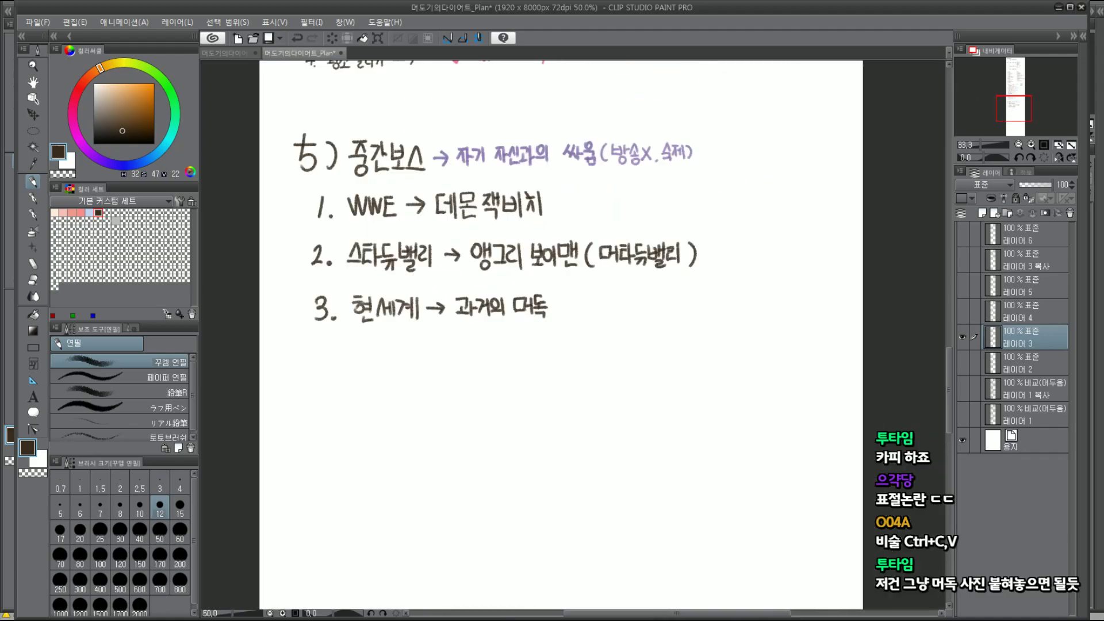
{"action": "key", "text": "ctrl+plus"}
{"action": "left_click", "coordinate": [32, 132]}
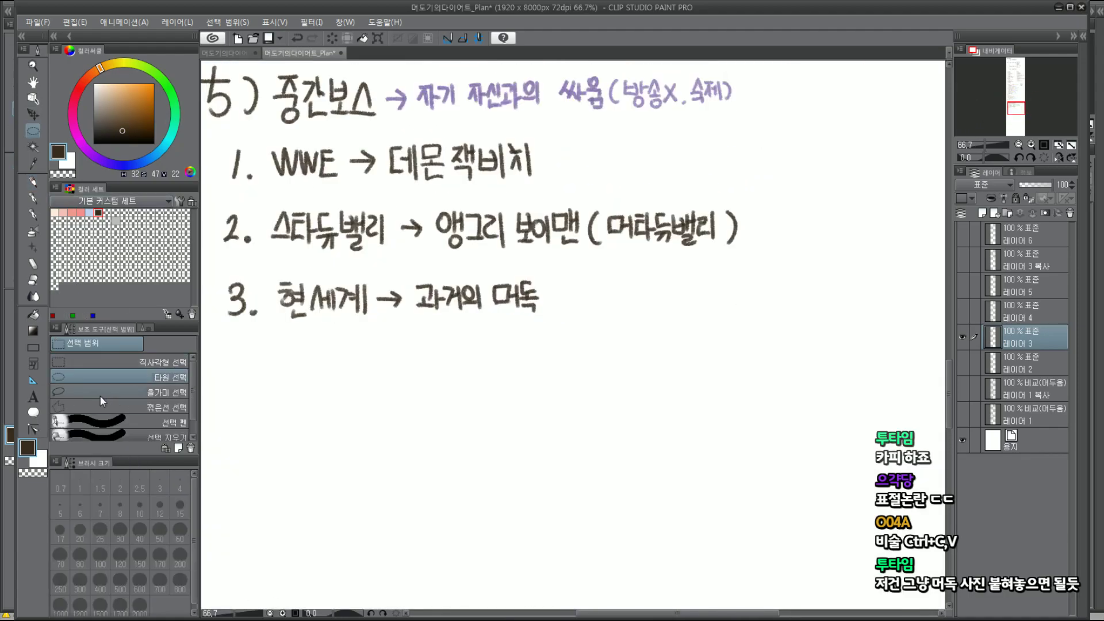
{"action": "left_click", "coordinate": [83, 361]}
{"action": "left_click_drag", "start_coordinate": [212, 202], "coordinate": [753, 261]}
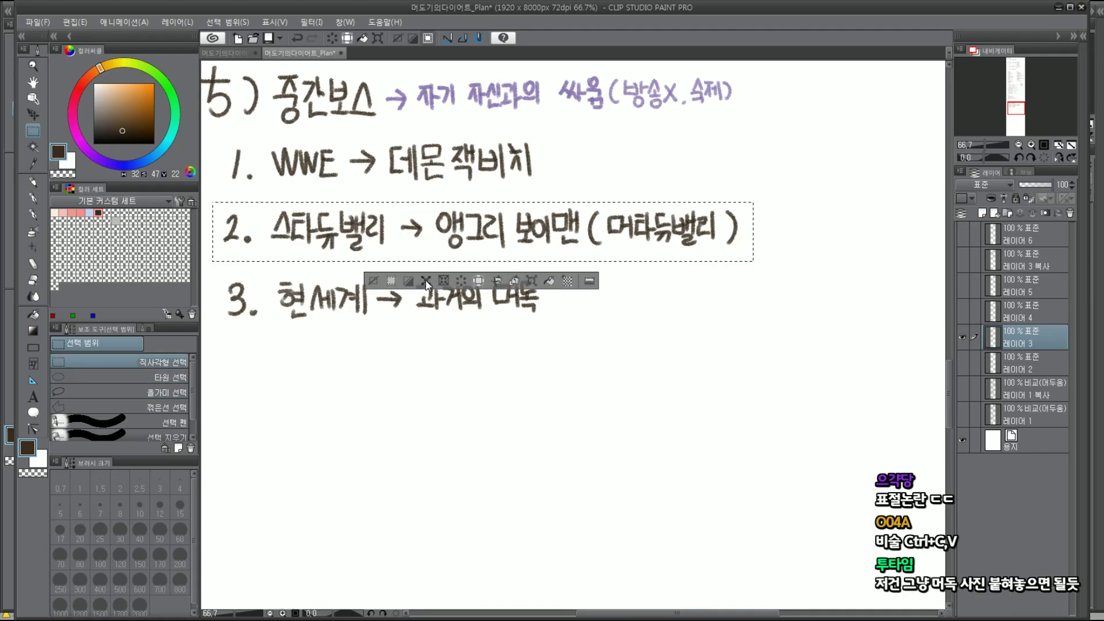
{"action": "left_click", "coordinate": [531, 281]}
{"action": "left_click_drag", "start_coordinate": [571, 225], "coordinate": [565, 210]}
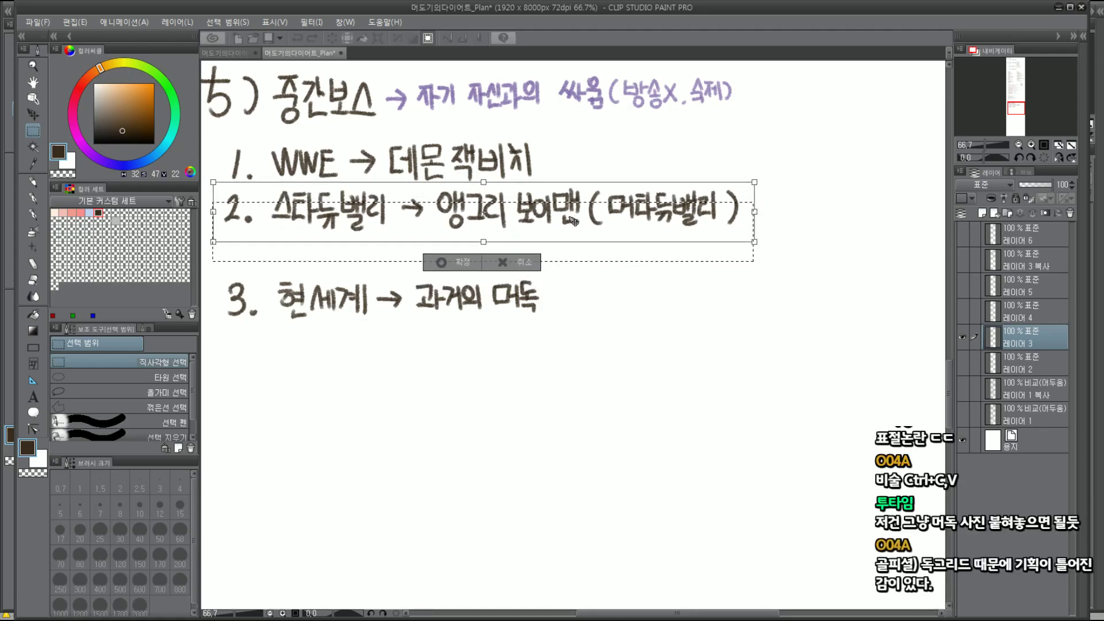
{"action": "key", "text": "Return"}
Select the third list line and move it up directly under line 2
{"action": "left_click_drag", "start_coordinate": [220, 274], "coordinate": [566, 328]}
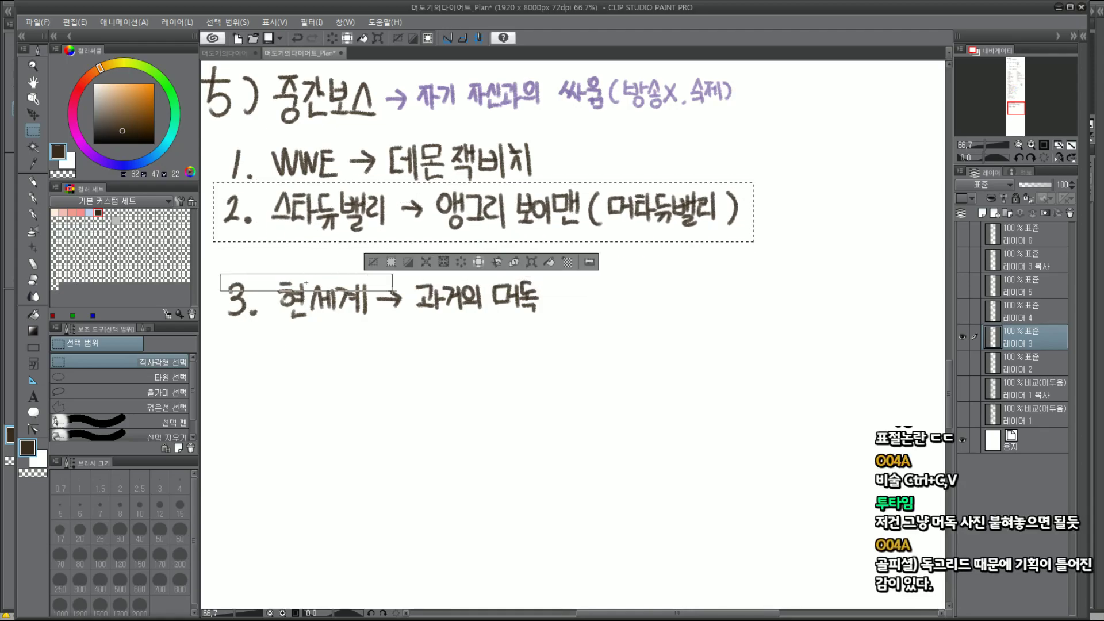
{"action": "left_click", "coordinate": [437, 349]}
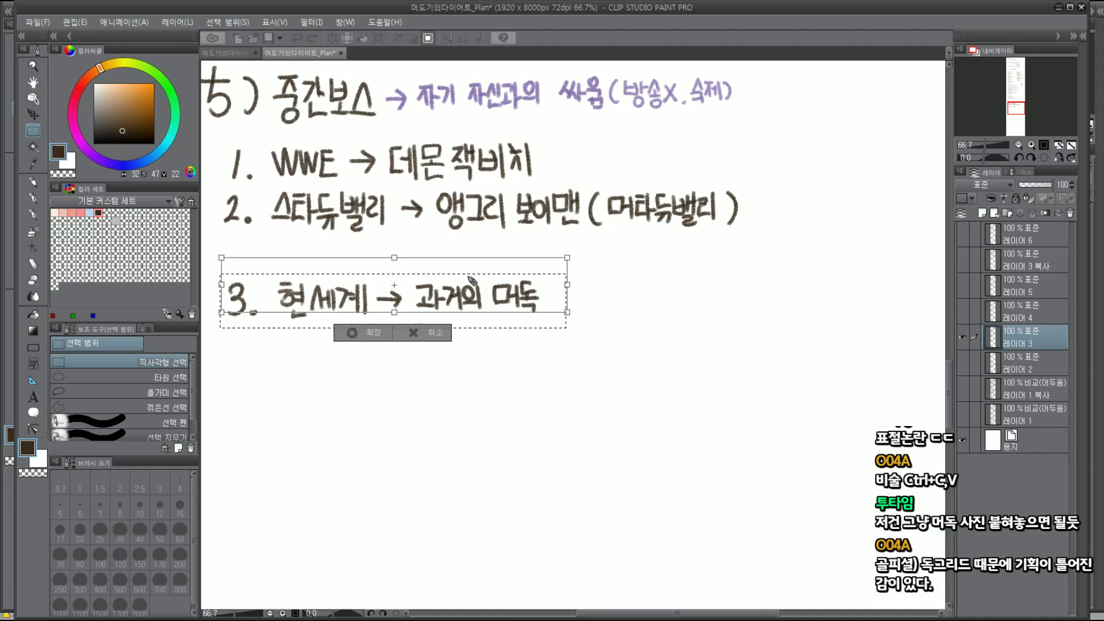
{"action": "left_click_drag", "start_coordinate": [467, 298], "coordinate": [468, 262]}
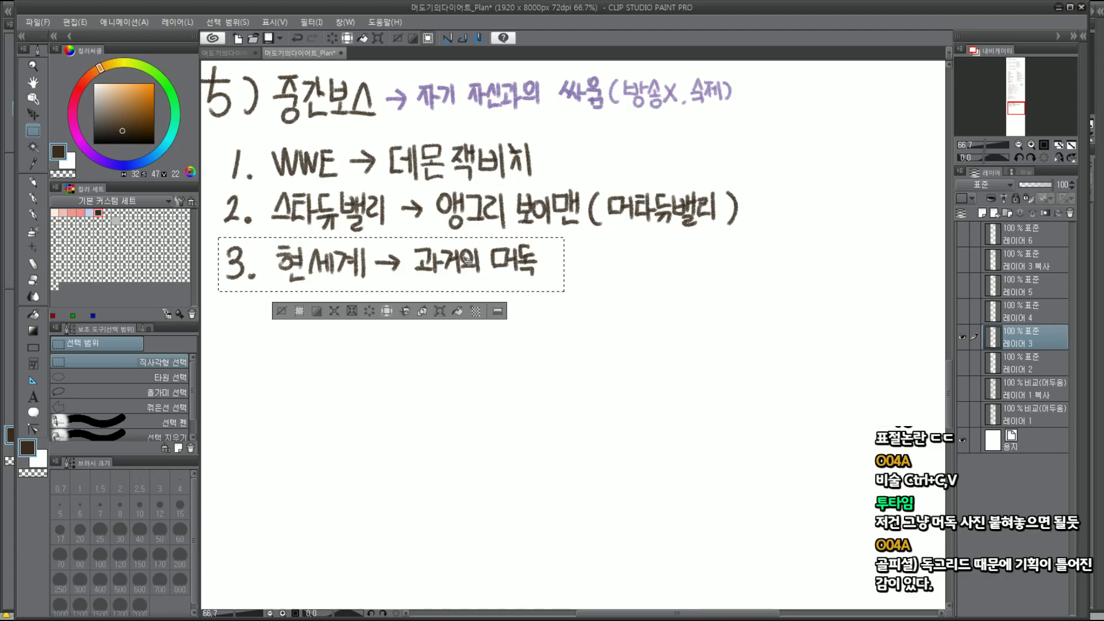
{"action": "key", "text": "Return"}
{"action": "left_click_drag", "start_coordinate": [1016, 109], "coordinate": [1015, 107]}
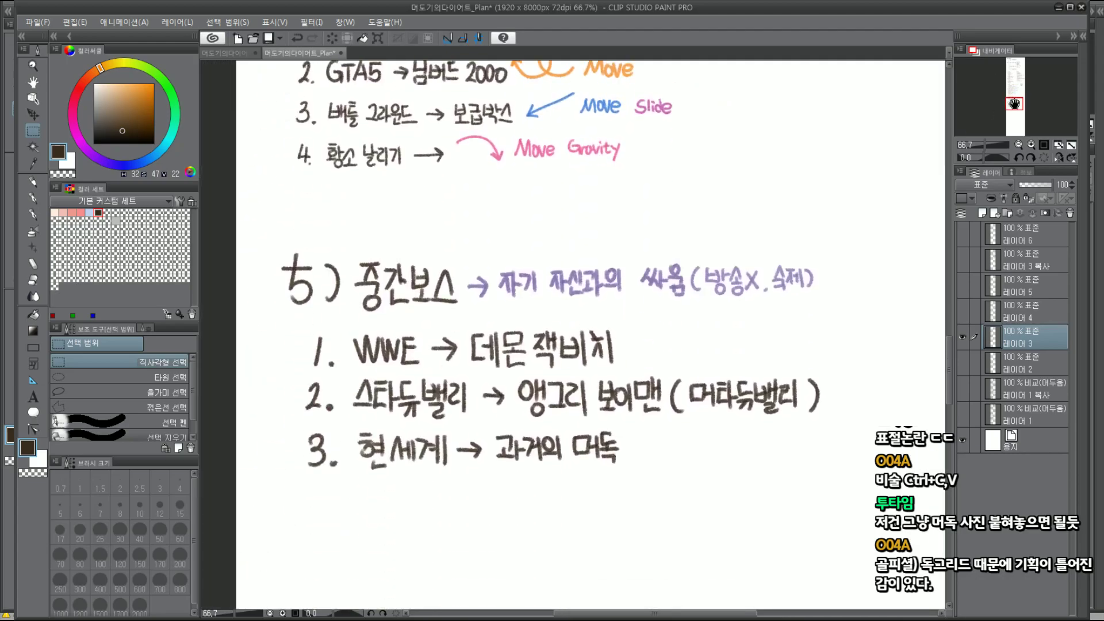
{"action": "left_click", "coordinate": [33, 181]}
{"action": "mouse_move", "coordinate": [296, 372]}
{"action": "left_mouse_down"}
{"action": "mouse_move", "coordinate": [297, 387]}
{"action": "mouse_move", "coordinate": [322, 405]}
{"action": "left_mouse_up"}
{"action": "key", "text": "ctrl+z"}
{"action": "left_click_drag", "start_coordinate": [360, 373], "coordinate": [352, 397]}
{"action": "mouse_move", "coordinate": [352, 385]}
{"action": "left_mouse_down"}
{"action": "mouse_move", "coordinate": [364, 384]}
{"action": "mouse_move", "coordinate": [367, 401]}
{"action": "mouse_move", "coordinate": [376, 390]}
{"action": "left_mouse_up"}
{"action": "left_click_drag", "start_coordinate": [377, 371], "coordinate": [382, 389]}
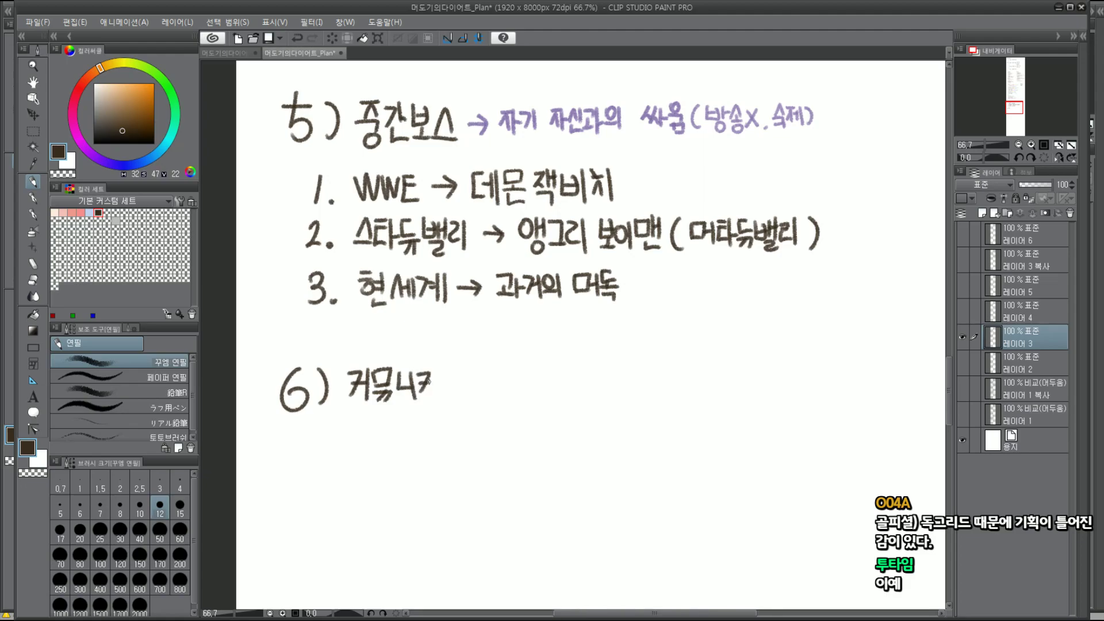
{"action": "left_click_drag", "start_coordinate": [448, 393], "coordinate": [448, 379]}
{"action": "left_click_drag", "start_coordinate": [459, 371], "coordinate": [462, 391]}
{"action": "left_click_drag", "start_coordinate": [469, 379], "coordinate": [475, 392]}
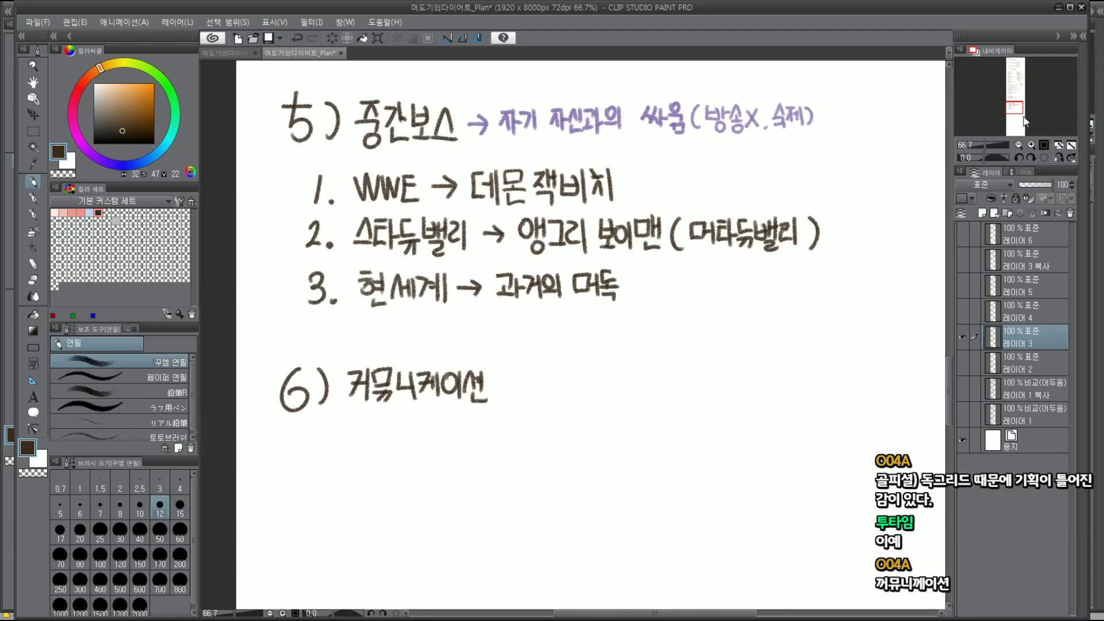
{"action": "left_click_drag", "start_coordinate": [1025, 121], "coordinate": [1008, 126]}
{"action": "scroll", "coordinate": [569, 229], "scroll_direction": "up", "scroll_amount": 1}
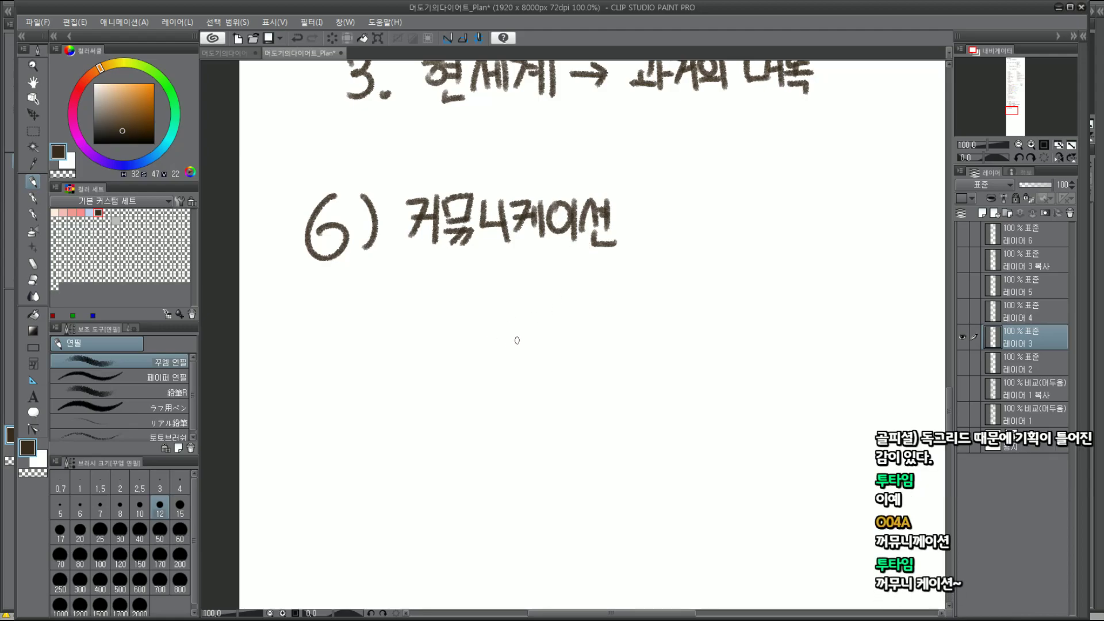
{"action": "mouse_move", "coordinate": [507, 331]}
{"action": "left_mouse_down"}
{"action": "mouse_move", "coordinate": [530, 352]}
{"action": "mouse_move", "coordinate": [547, 340]}
{"action": "mouse_move", "coordinate": [561, 362]}
{"action": "left_mouse_up"}
{"action": "left_click_drag", "start_coordinate": [520, 296], "coordinate": [518, 413]}
{"action": "key", "text": "ctrl+z"}
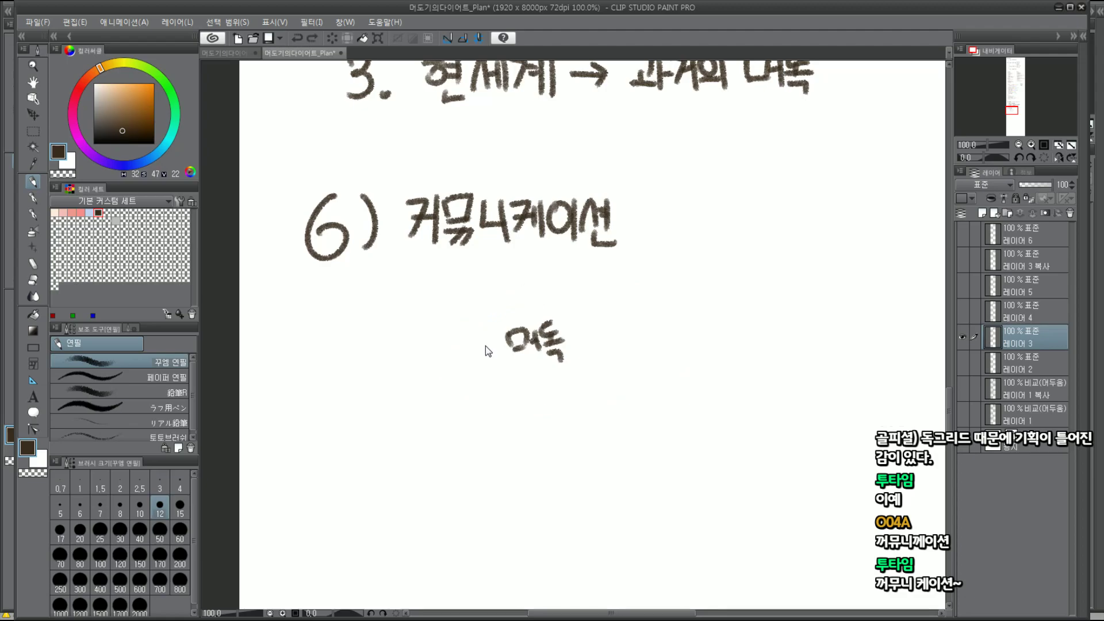
{"action": "left_click_drag", "start_coordinate": [509, 317], "coordinate": [498, 413]}
{"action": "left_click_drag", "start_coordinate": [591, 411], "coordinate": [614, 313]}
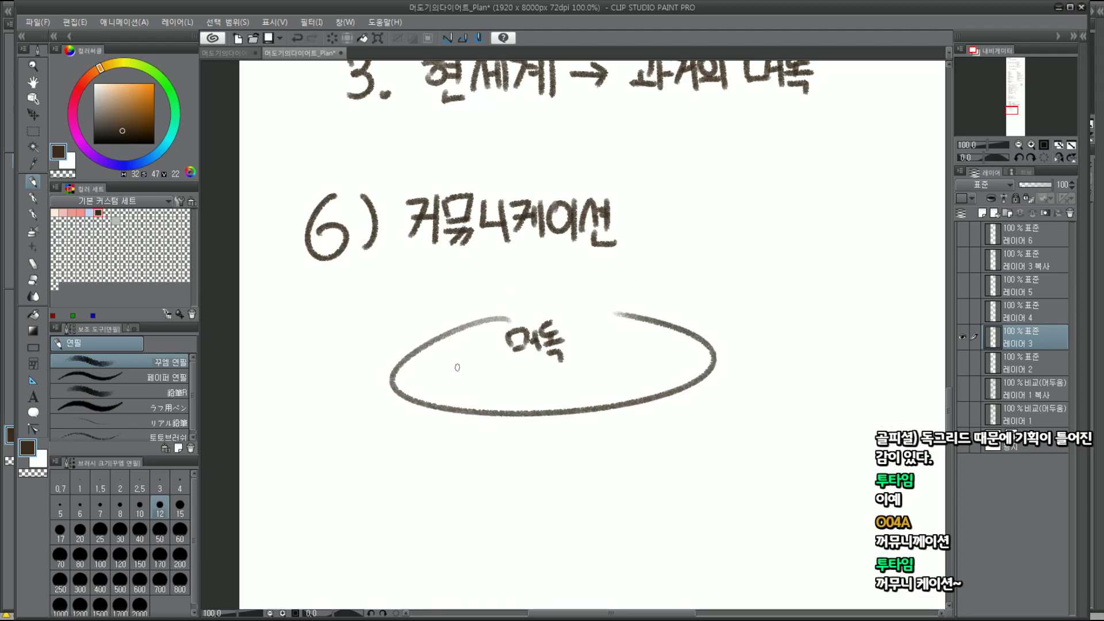
{"action": "left_click_drag", "start_coordinate": [458, 369], "coordinate": [482, 390]}
{"action": "mouse_move", "coordinate": [489, 372]}
{"action": "left_mouse_down"}
{"action": "mouse_move", "coordinate": [491, 398]}
{"action": "mouse_move", "coordinate": [501, 374]}
{"action": "mouse_move", "coordinate": [510, 390]}
{"action": "left_mouse_up"}
{"action": "key", "text": "ctrl+z"}
{"action": "key", "text": "ctrl+z"}
{"action": "mouse_move", "coordinate": [513, 372]}
{"action": "left_mouse_down"}
{"action": "mouse_move", "coordinate": [524, 371]}
{"action": "mouse_move", "coordinate": [530, 389]}
{"action": "left_mouse_up"}
{"action": "left_click_drag", "start_coordinate": [613, 345], "coordinate": [636, 361]}
{"action": "mouse_move", "coordinate": [639, 338]}
{"action": "left_mouse_down"}
{"action": "mouse_move", "coordinate": [639, 363]}
{"action": "mouse_move", "coordinate": [653, 372]}
{"action": "left_mouse_up"}
{"action": "left_click_drag", "start_coordinate": [650, 346], "coordinate": [665, 361]}
{"action": "mouse_move", "coordinate": [670, 341]}
{"action": "left_mouse_down"}
{"action": "mouse_move", "coordinate": [673, 362]}
{"action": "mouse_move", "coordinate": [689, 354]}
{"action": "left_mouse_up"}
{"action": "left_click_drag", "start_coordinate": [687, 339], "coordinate": [693, 372]}
{"action": "left_click_drag", "start_coordinate": [554, 379], "coordinate": [598, 363]}
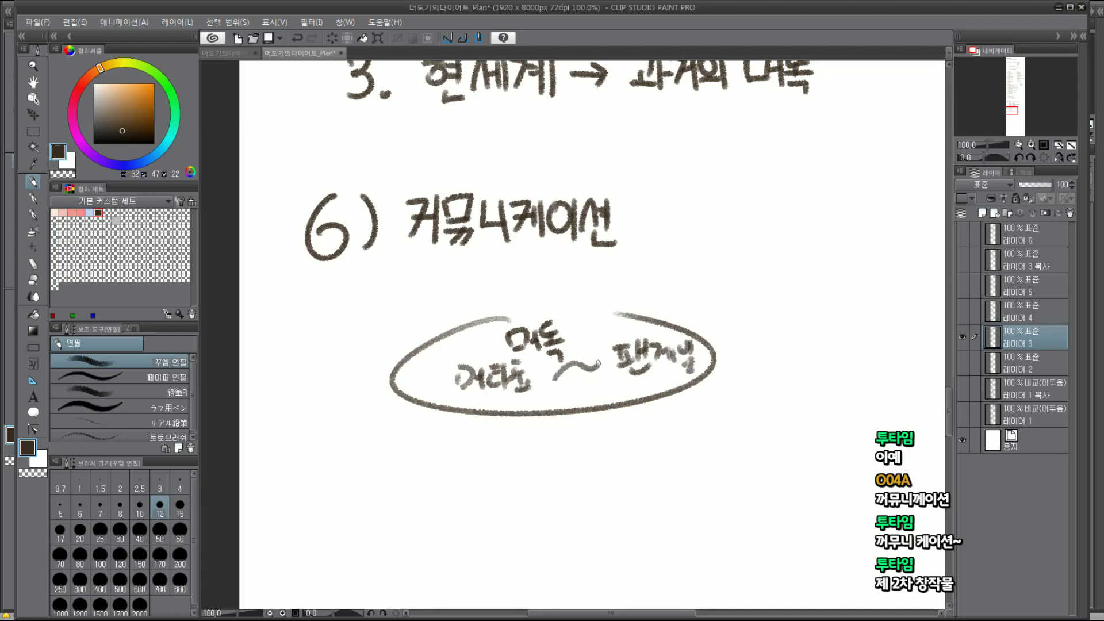
{"action": "key", "text": "ctrl+z"}
{"action": "key", "text": "ctrl+z"}
{"action": "key", "text": "ctrl+z"}
{"action": "key", "text": "ctrl+z"}
{"action": "key", "text": "ctrl+z"}
{"action": "key", "text": "ctrl+z"}
{"action": "key", "text": "ctrl+z"}
{"action": "key", "text": "ctrl+z"}
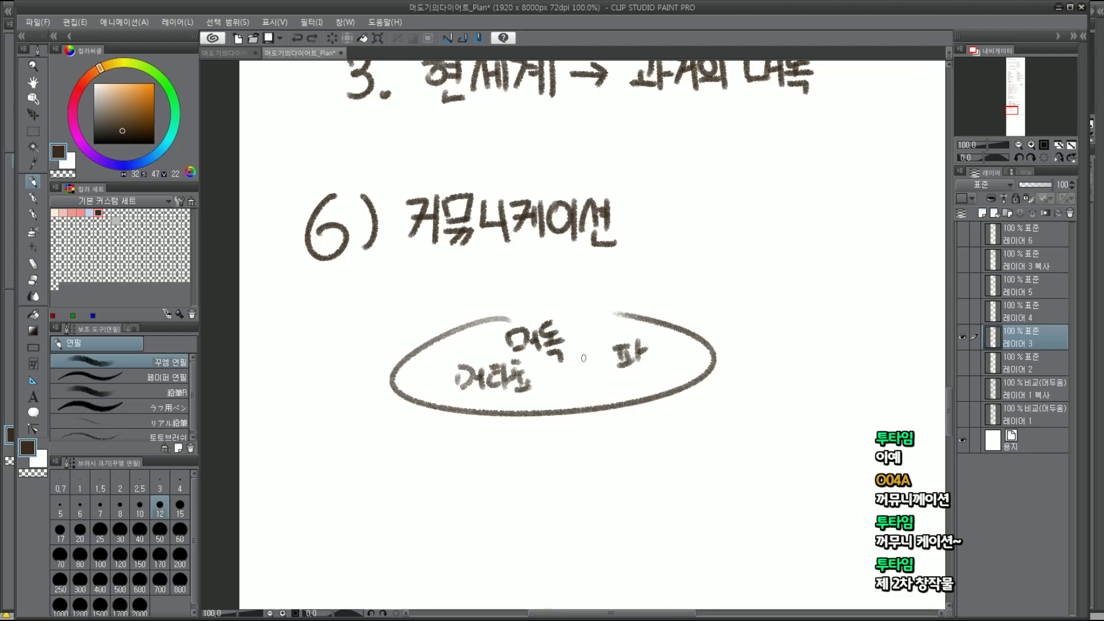
{"action": "key", "text": "ctrl+z"}
{"action": "key", "text": "ctrl+z"}
{"action": "key", "text": "ctrl+z"}
{"action": "key", "text": "ctrl+z"}
{"action": "key", "text": "ctrl+z"}
{"action": "key", "text": "ctrl+z"}
{"action": "key", "text": "ctrl+z"}
{"action": "key", "text": "ctrl+z"}
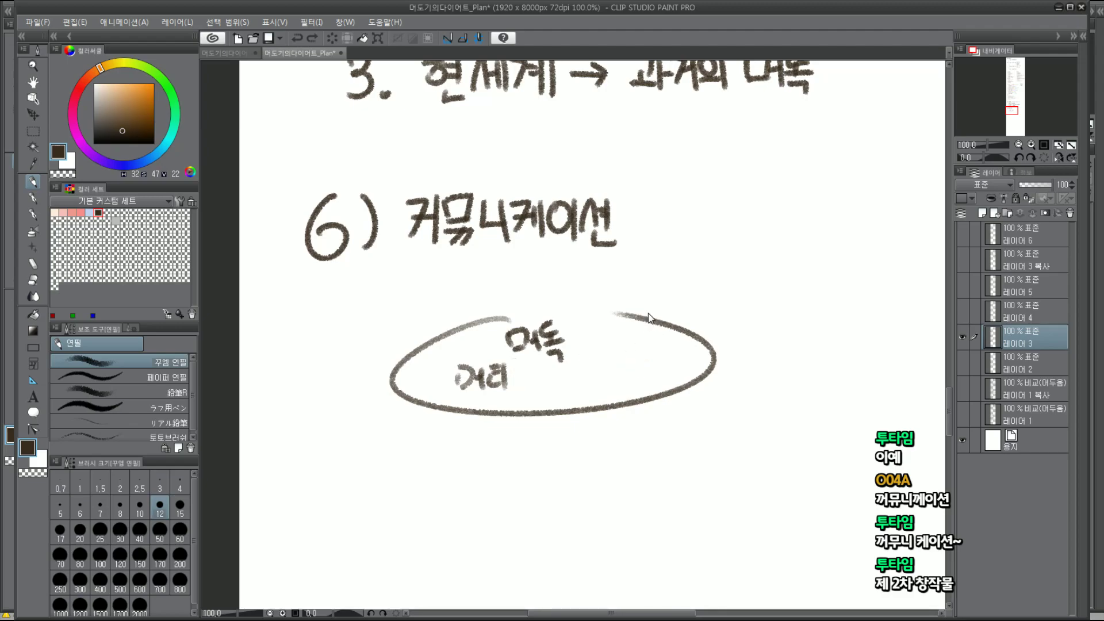
{"action": "key", "text": "ctrl+z"}
{"action": "key", "text": "ctrl+z"}
{"action": "key", "text": "ctrl+z"}
{"action": "key", "text": "ctrl+z"}
{"action": "key", "text": "ctrl+z"}
{"action": "key", "text": "ctrl+z"}
{"action": "key", "text": "ctrl+z"}
{"action": "key", "text": "ctrl+z"}
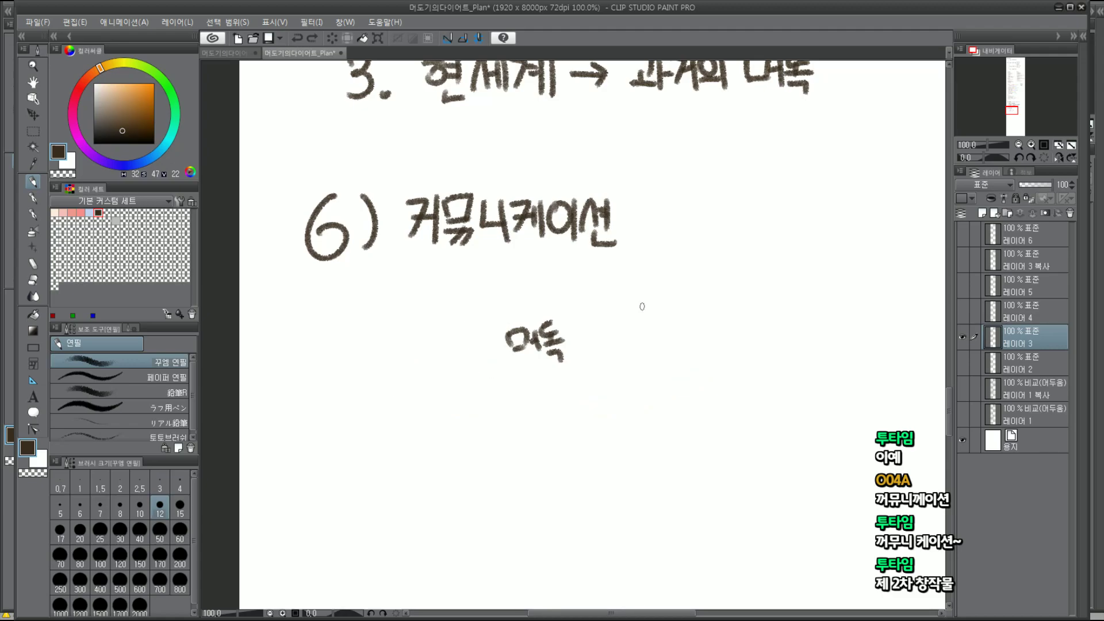
{"action": "key", "text": "ctrl+z"}
{"action": "key", "text": "ctrl+z"}
{"action": "key", "text": "ctrl+z"}
{"action": "key", "text": "ctrl+z"}
{"action": "key", "text": "ctrl+z"}
{"action": "key", "text": "ctrl+z"}
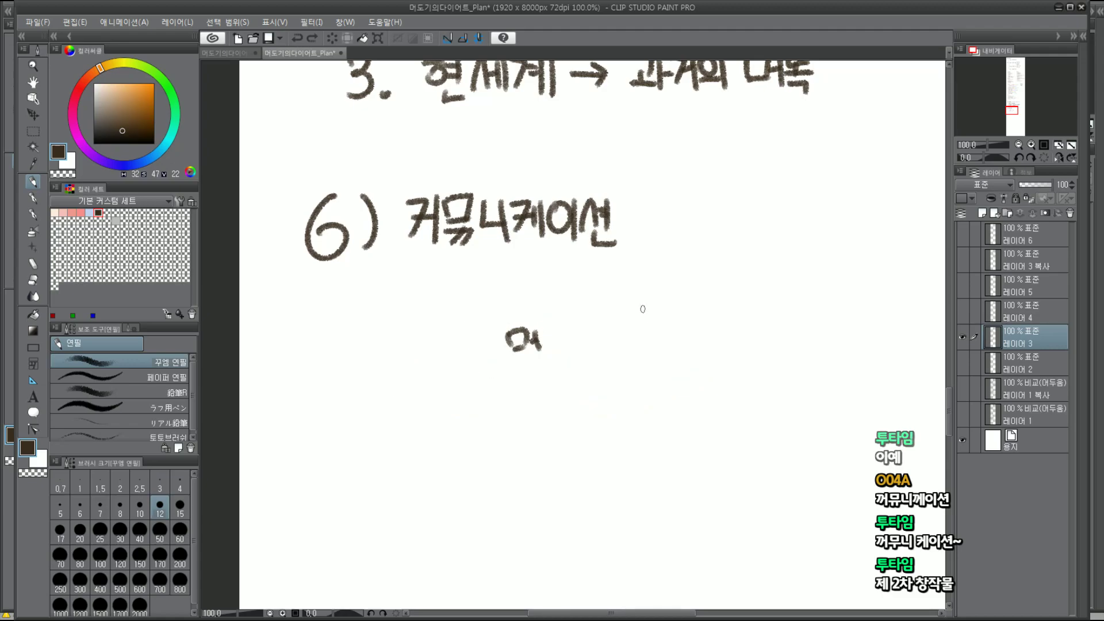
{"action": "key", "text": "ctrl+z"}
{"action": "key", "text": "ctrl+z"}
{"action": "key", "text": "ctrl+z"}
{"action": "key", "text": "ctrl+z"}
{"action": "key", "text": "ctrl+z"}
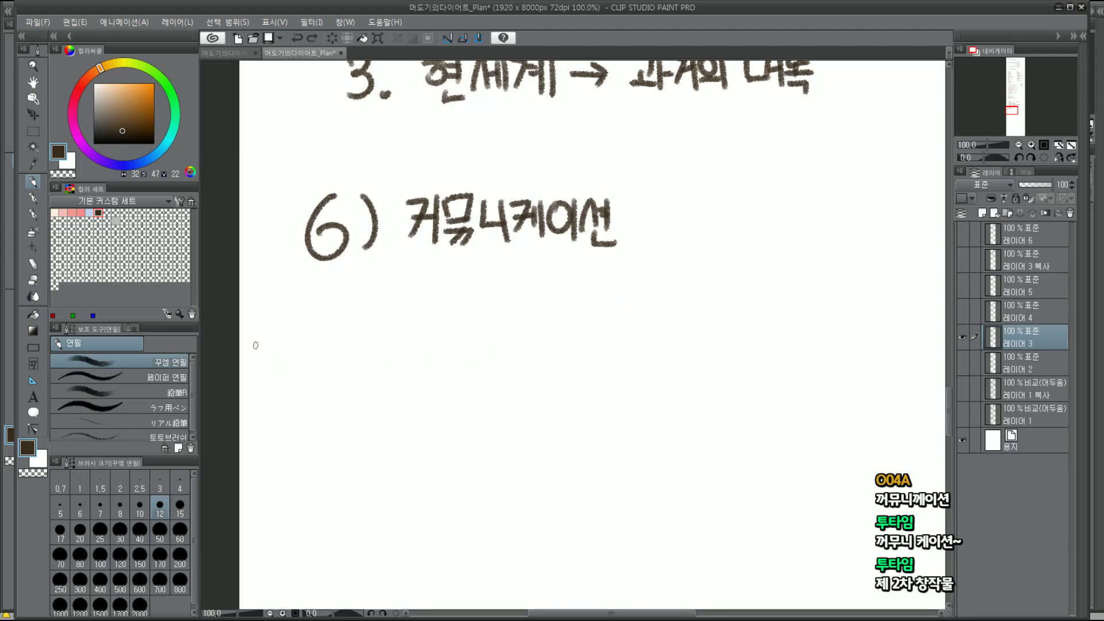
Handwrite '* 런게임 →' beneath the 커뮤니케이션 heading
{"action": "left_click_drag", "start_coordinate": [333, 288], "coordinate": [345, 319]}
{"action": "mouse_move", "coordinate": [345, 290]}
{"action": "left_mouse_down"}
{"action": "mouse_move", "coordinate": [327, 319]}
{"action": "mouse_move", "coordinate": [378, 300]}
{"action": "mouse_move", "coordinate": [379, 314]}
{"action": "mouse_move", "coordinate": [383, 300]}
{"action": "left_mouse_up"}
{"action": "mouse_move", "coordinate": [385, 285]}
{"action": "left_mouse_down"}
{"action": "mouse_move", "coordinate": [393, 323]}
{"action": "mouse_move", "coordinate": [414, 297]}
{"action": "left_mouse_up"}
{"action": "mouse_move", "coordinate": [415, 285]}
{"action": "left_mouse_down"}
{"action": "mouse_move", "coordinate": [421, 319]}
{"action": "mouse_move", "coordinate": [435, 291]}
{"action": "left_mouse_up"}
{"action": "left_click_drag", "start_coordinate": [443, 279], "coordinate": [429, 324]}
{"action": "left_click_drag", "start_coordinate": [429, 306], "coordinate": [450, 325]}
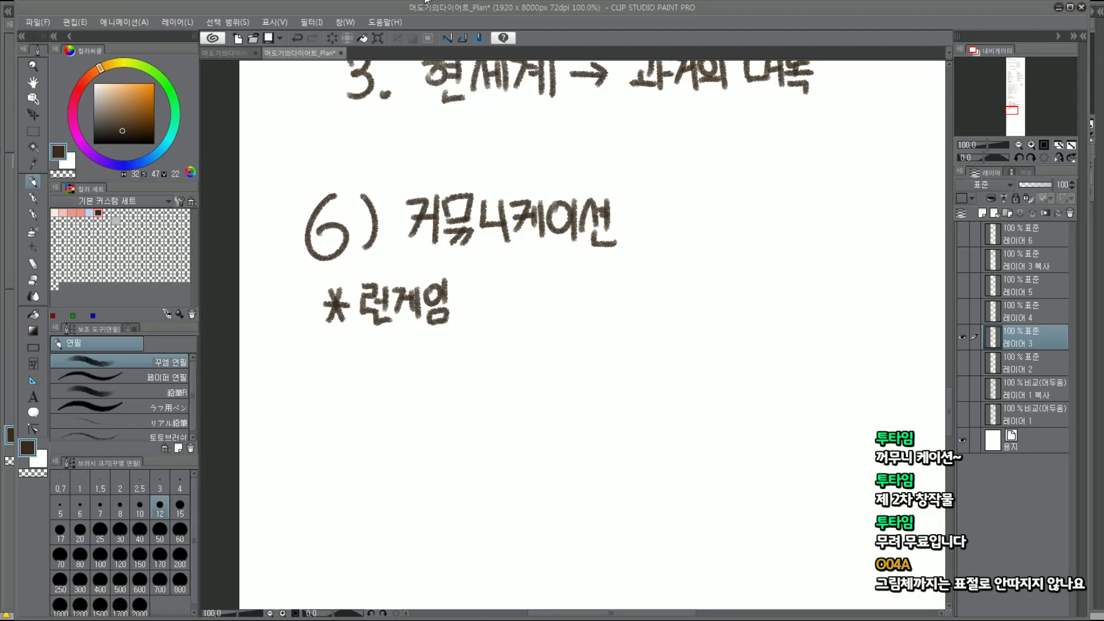
{"action": "key", "text": "ctrl+z"}
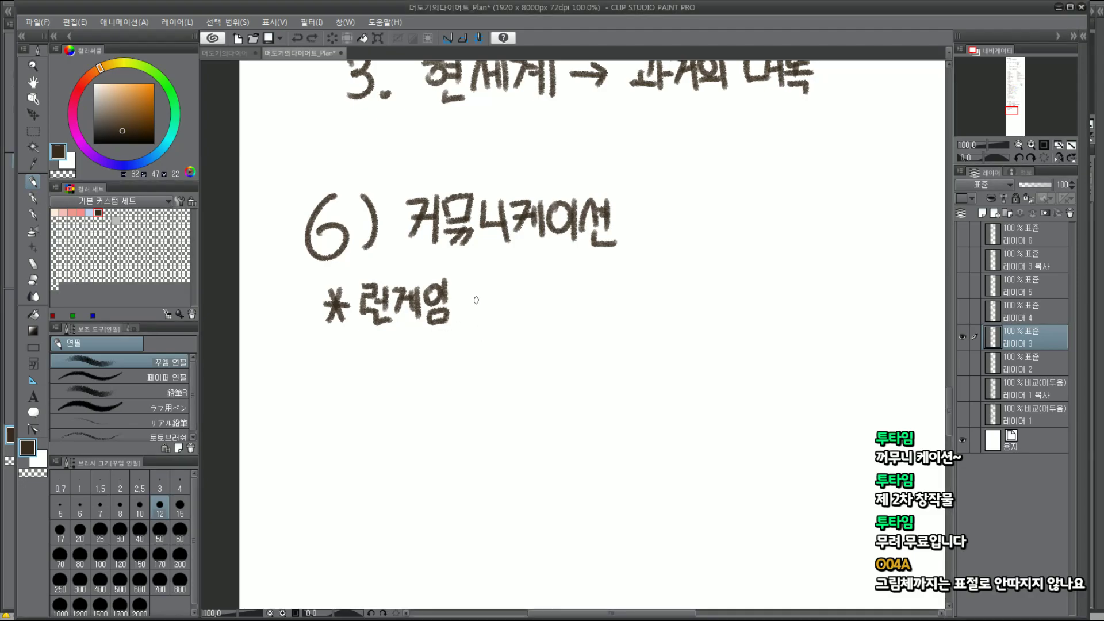
{"action": "mouse_move", "coordinate": [467, 302]}
{"action": "left_mouse_down"}
{"action": "mouse_move", "coordinate": [496, 301]}
{"action": "mouse_move", "coordinate": [493, 313]}
{"action": "left_mouse_up"}
{"action": "key", "text": "ctrl+z"}
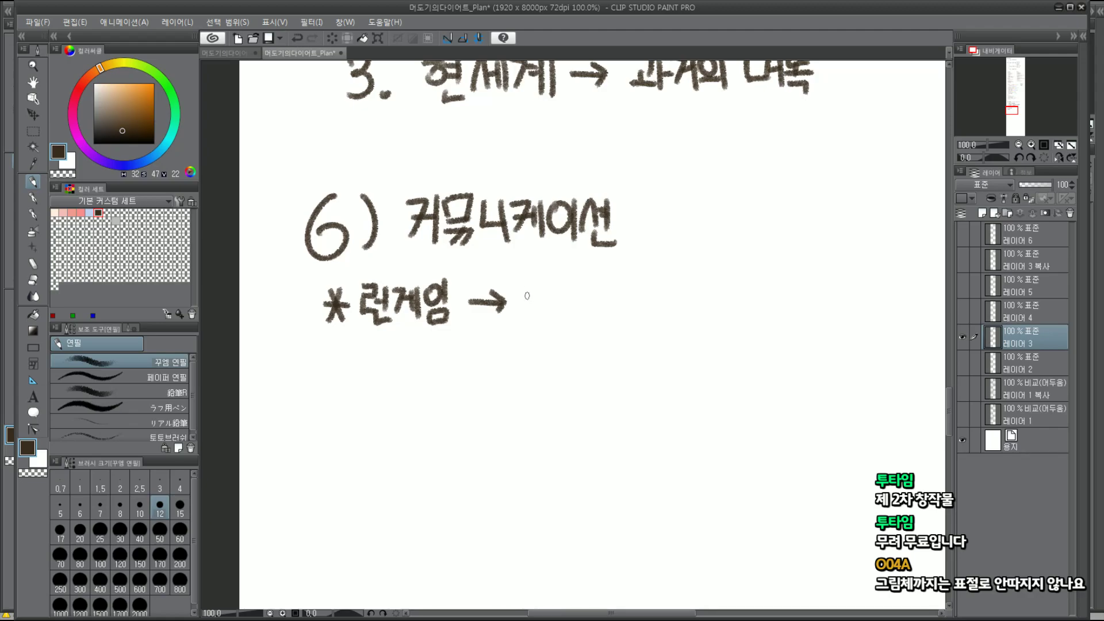
Continue the line with '% 다른장소'
{"action": "left_click_drag", "start_coordinate": [538, 290], "coordinate": [530, 317]}
{"action": "left_click_drag", "start_coordinate": [523, 285], "coordinate": [526, 294]}
{"action": "key", "text": "ctrl+z"}
{"action": "mouse_move", "coordinate": [527, 284]}
{"action": "left_mouse_down"}
{"action": "mouse_move", "coordinate": [521, 299]}
{"action": "mouse_move", "coordinate": [538, 316]}
{"action": "left_mouse_up"}
{"action": "mouse_move", "coordinate": [573, 283]}
{"action": "left_mouse_down"}
{"action": "mouse_move", "coordinate": [562, 308]}
{"action": "mouse_move", "coordinate": [580, 310]}
{"action": "left_mouse_up"}
{"action": "mouse_move", "coordinate": [582, 273]}
{"action": "left_mouse_down"}
{"action": "mouse_move", "coordinate": [582, 308]}
{"action": "mouse_move", "coordinate": [603, 287]}
{"action": "mouse_move", "coordinate": [596, 308]}
{"action": "mouse_move", "coordinate": [615, 322]}
{"action": "left_mouse_up"}
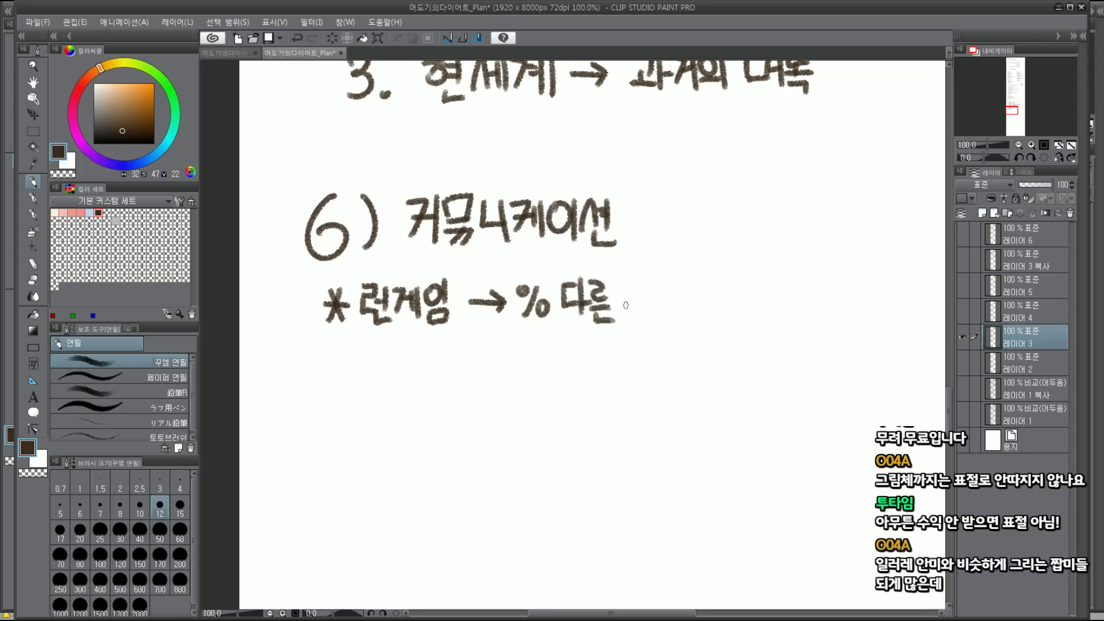
{"action": "mouse_move", "coordinate": [617, 281]}
{"action": "left_mouse_down"}
{"action": "mouse_move", "coordinate": [621, 305]}
{"action": "mouse_move", "coordinate": [651, 294]}
{"action": "left_mouse_up"}
{"action": "left_click_drag", "start_coordinate": [638, 300], "coordinate": [676, 305]}
{"action": "left_click_drag", "start_coordinate": [667, 299], "coordinate": [681, 315]}
{"action": "key", "text": "ctrl+z"}
Below it, start the bracketed place list with '(강변, 시어터'
{"action": "mouse_move", "coordinate": [526, 339]}
{"action": "left_mouse_down"}
{"action": "mouse_move", "coordinate": [526, 364]}
{"action": "mouse_move", "coordinate": [554, 357]}
{"action": "left_mouse_up"}
{"action": "mouse_move", "coordinate": [560, 347]}
{"action": "left_mouse_down"}
{"action": "mouse_move", "coordinate": [549, 363]}
{"action": "mouse_move", "coordinate": [591, 345]}
{"action": "mouse_move", "coordinate": [595, 369]}
{"action": "left_mouse_up"}
{"action": "left_click_drag", "start_coordinate": [602, 367], "coordinate": [635, 363]}
{"action": "mouse_move", "coordinate": [640, 339]}
{"action": "left_mouse_down"}
{"action": "mouse_move", "coordinate": [641, 366]}
{"action": "mouse_move", "coordinate": [651, 345]}
{"action": "mouse_move", "coordinate": [666, 351]}
{"action": "left_mouse_up"}
{"action": "mouse_move", "coordinate": [667, 339]}
{"action": "left_mouse_down"}
{"action": "mouse_move", "coordinate": [668, 367]}
{"action": "mouse_move", "coordinate": [683, 335]}
{"action": "mouse_move", "coordinate": [682, 345]}
{"action": "left_mouse_up"}
{"action": "mouse_move", "coordinate": [672, 338]}
{"action": "left_mouse_down"}
{"action": "mouse_move", "coordinate": [684, 359]}
{"action": "mouse_move", "coordinate": [692, 349]}
{"action": "left_mouse_up"}
{"action": "mouse_move", "coordinate": [693, 335]}
{"action": "left_mouse_down"}
{"action": "mouse_move", "coordinate": [694, 367]}
{"action": "mouse_move", "coordinate": [705, 348]}
{"action": "mouse_move", "coordinate": [717, 353]}
{"action": "left_mouse_up"}
Finish the list with '말, 마트)' and reframe the view around the note
{"action": "left_click_drag", "start_coordinate": [726, 334], "coordinate": [731, 375]}
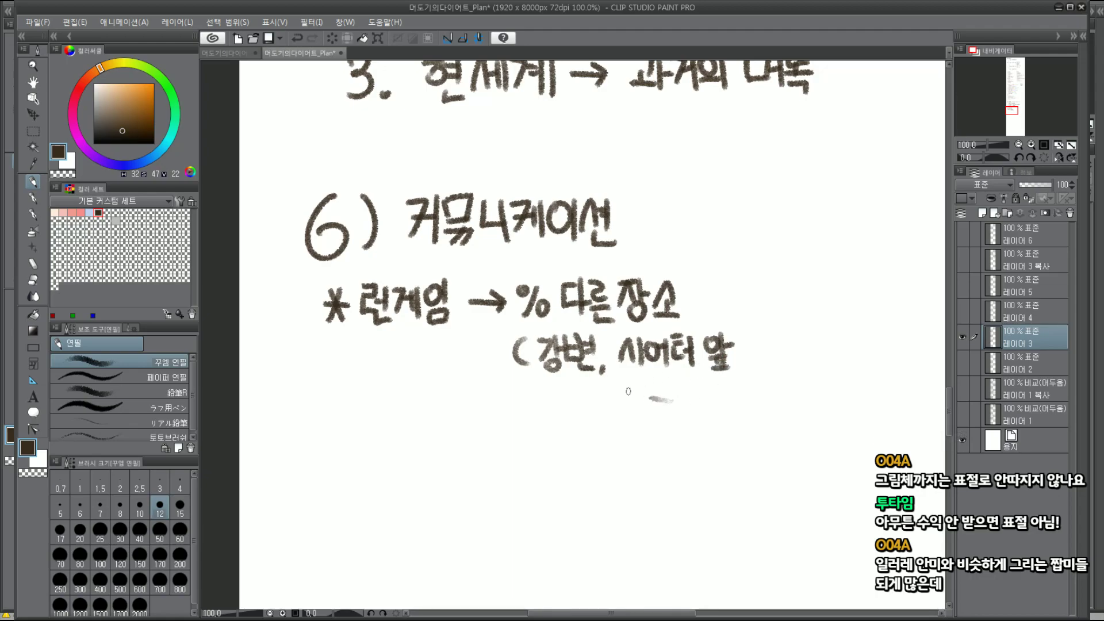
{"action": "left_click_drag", "start_coordinate": [673, 400], "coordinate": [693, 416]}
{"action": "key", "text": "ctrl+z"}
{"action": "mouse_move", "coordinate": [746, 365]}
{"action": "left_mouse_down"}
{"action": "mouse_move", "coordinate": [770, 340]}
{"action": "mouse_move", "coordinate": [759, 358]}
{"action": "mouse_move", "coordinate": [779, 365]}
{"action": "left_mouse_up"}
{"action": "mouse_move", "coordinate": [781, 351]}
{"action": "left_mouse_down"}
{"action": "mouse_move", "coordinate": [802, 336]}
{"action": "mouse_move", "coordinate": [809, 354]}
{"action": "left_mouse_up"}
{"action": "left_click_drag", "start_coordinate": [784, 364], "coordinate": [825, 368]}
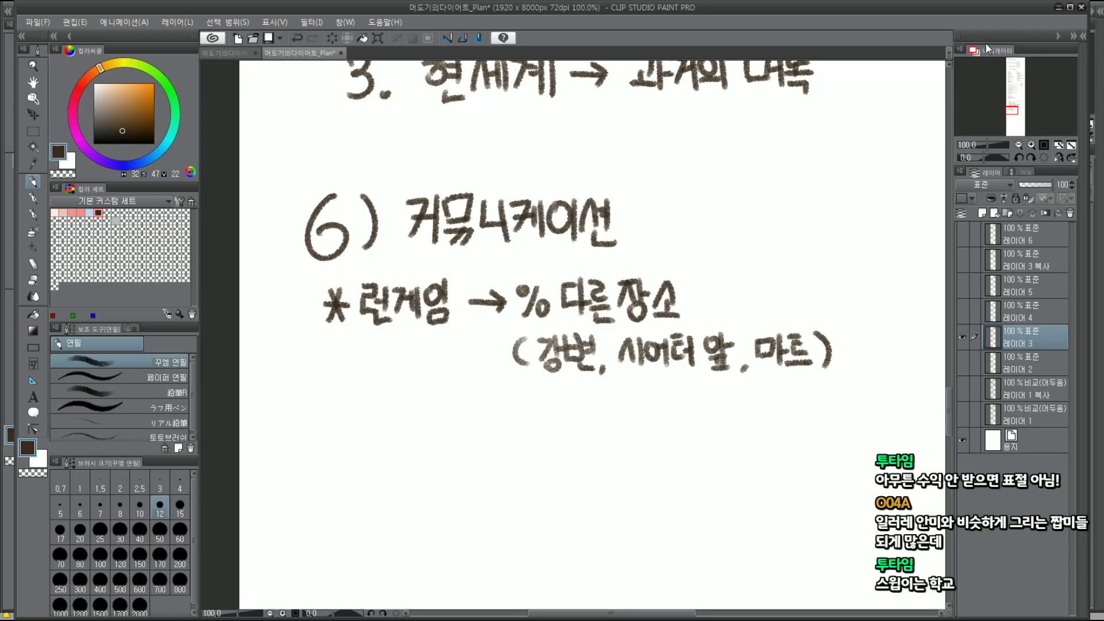
{"action": "left_click_drag", "start_coordinate": [632, 172], "coordinate": [814, 192]}
{"action": "left_click_drag", "start_coordinate": [1003, 219], "coordinate": [815, 187]}
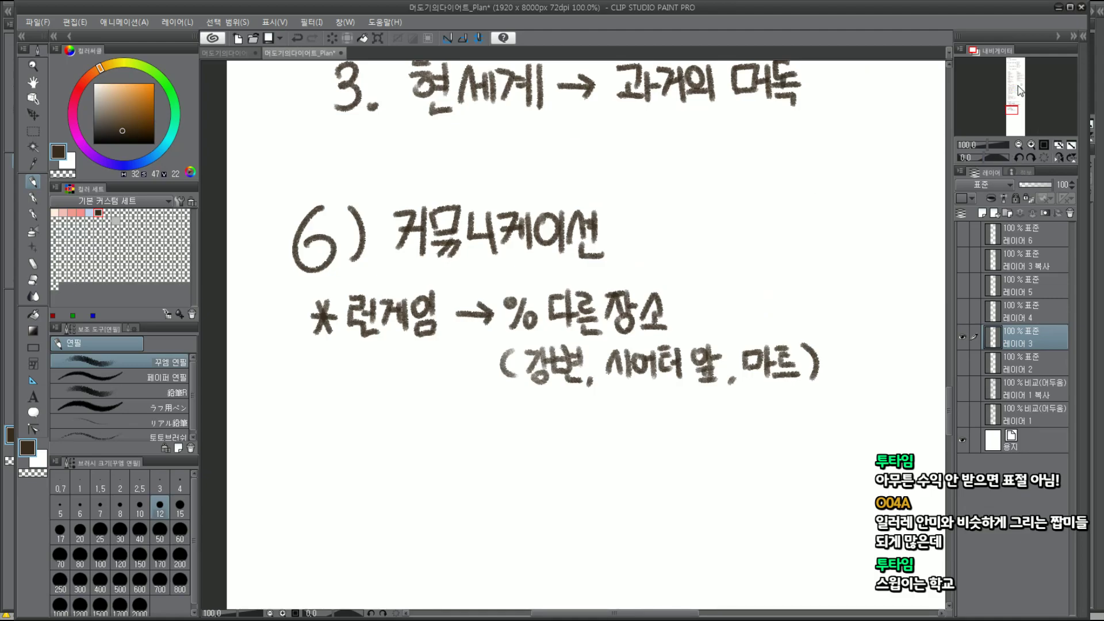
Rectangle-select the bracketed place list line and nudge it left beneath the 런게임 note
{"action": "left_click", "coordinate": [32, 131]}
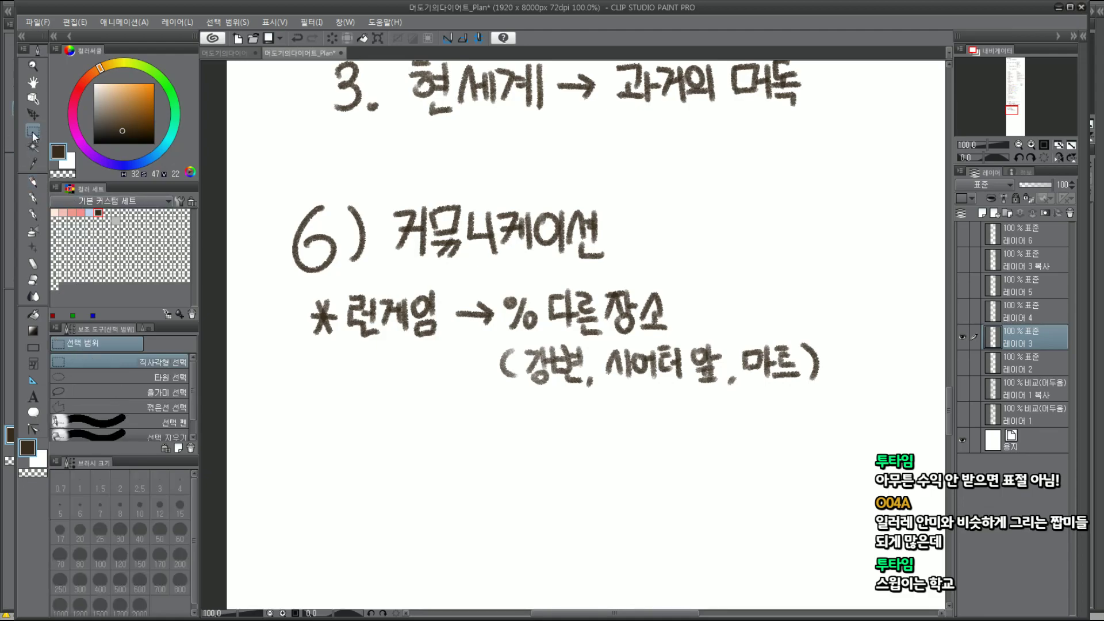
{"action": "left_click_drag", "start_coordinate": [486, 341], "coordinate": [838, 399]}
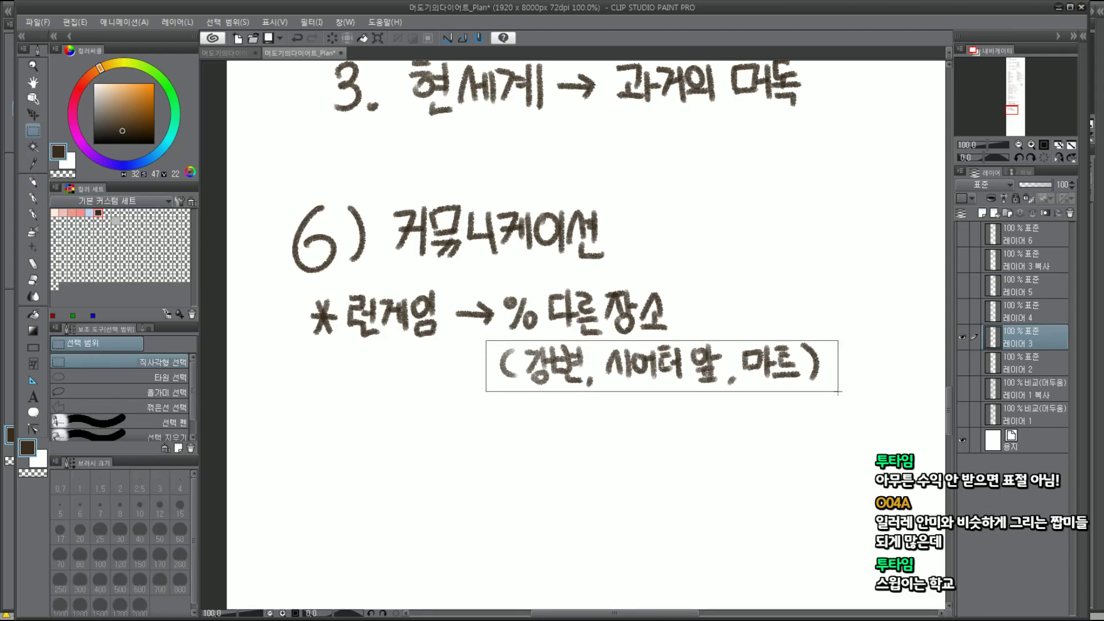
{"action": "left_click", "coordinate": [711, 410]}
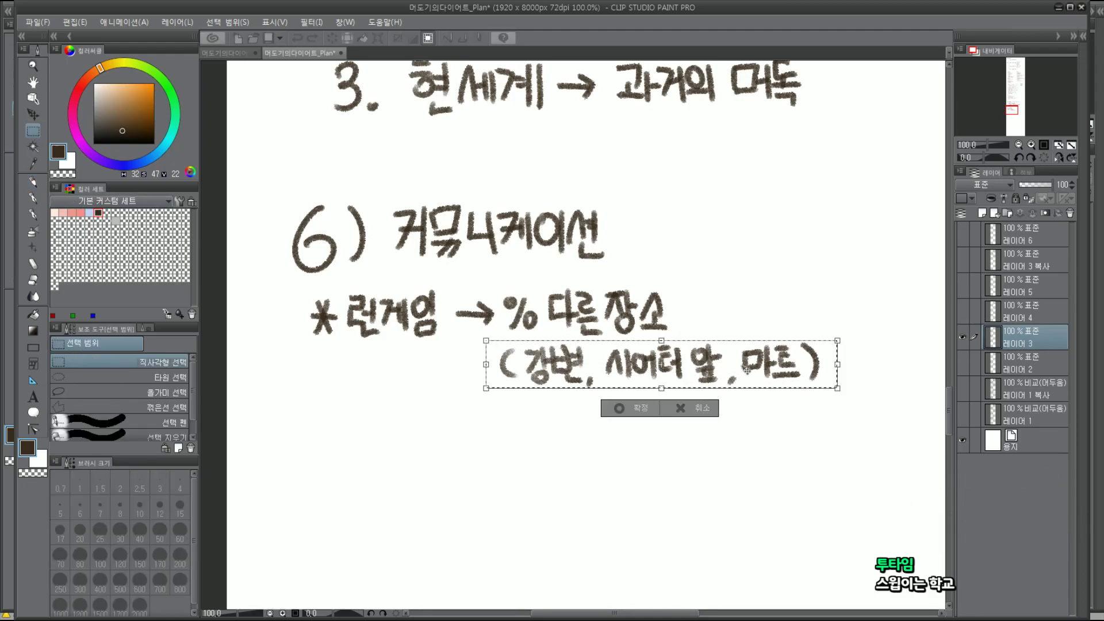
{"action": "left_click_drag", "start_coordinate": [744, 370], "coordinate": [700, 369]}
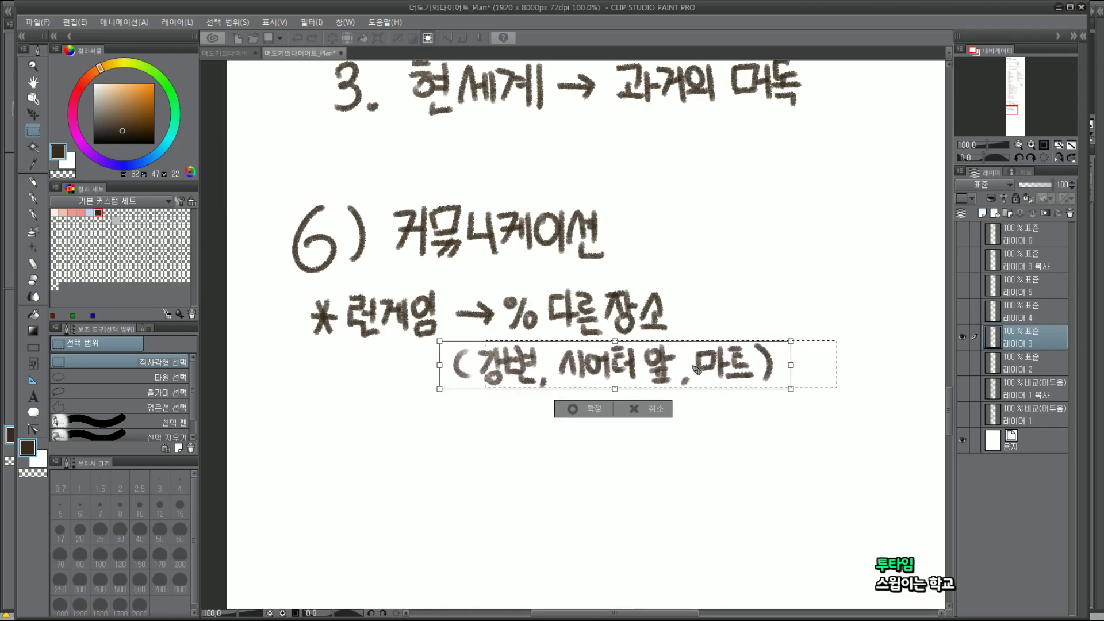
{"action": "key", "text": "Return"}
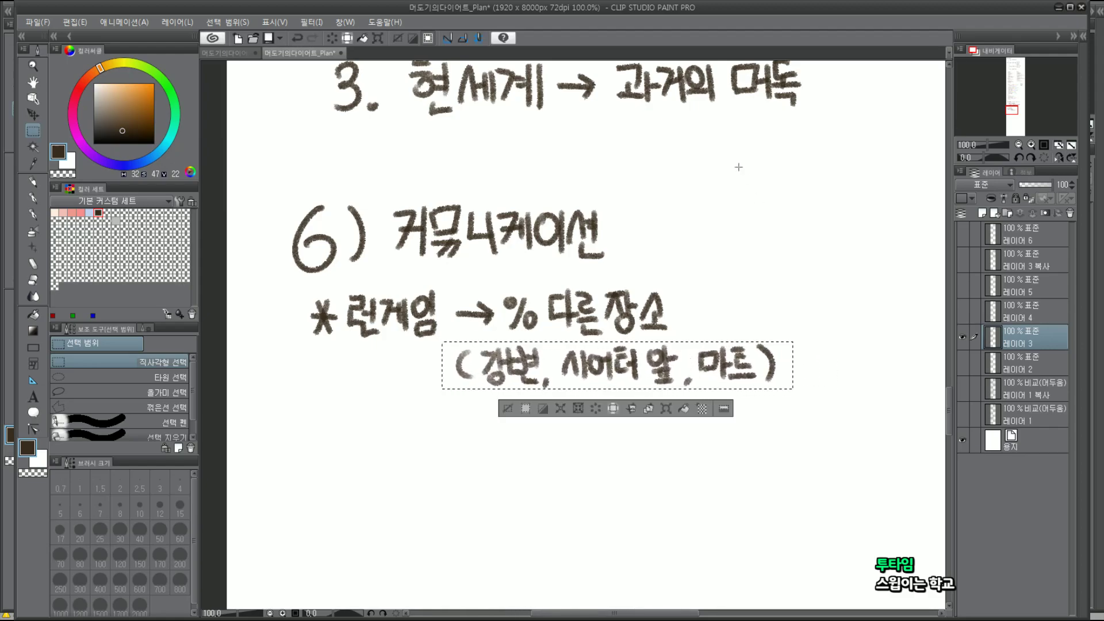
Clear the selection and draw a long arrow after 다른장소 in pencil
{"action": "key", "text": "ctrl+d"}
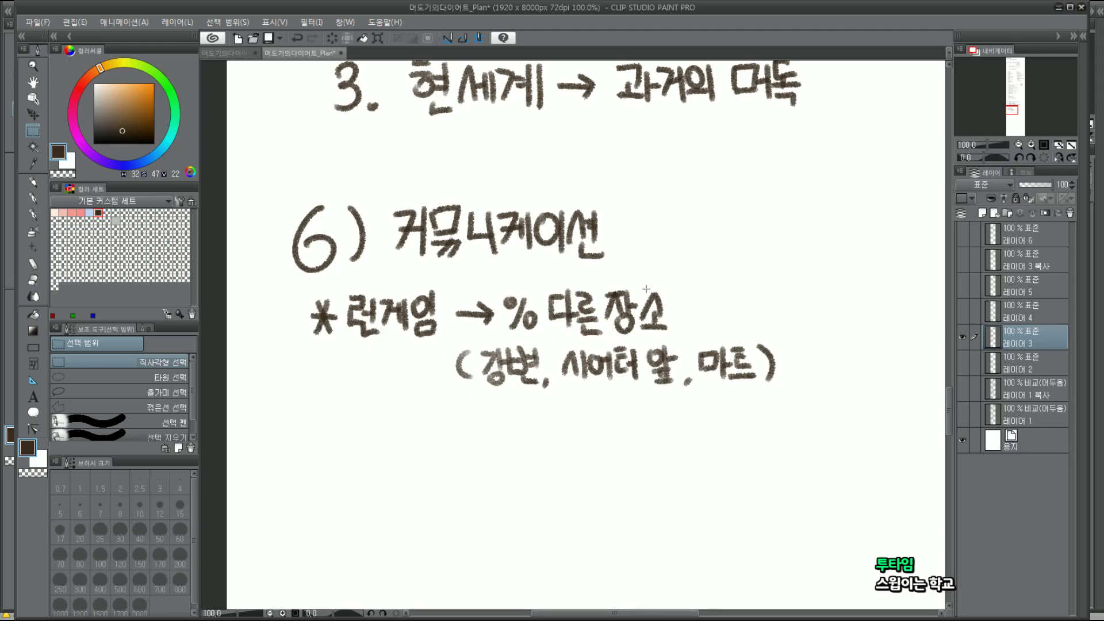
{"action": "left_click", "coordinate": [33, 182]}
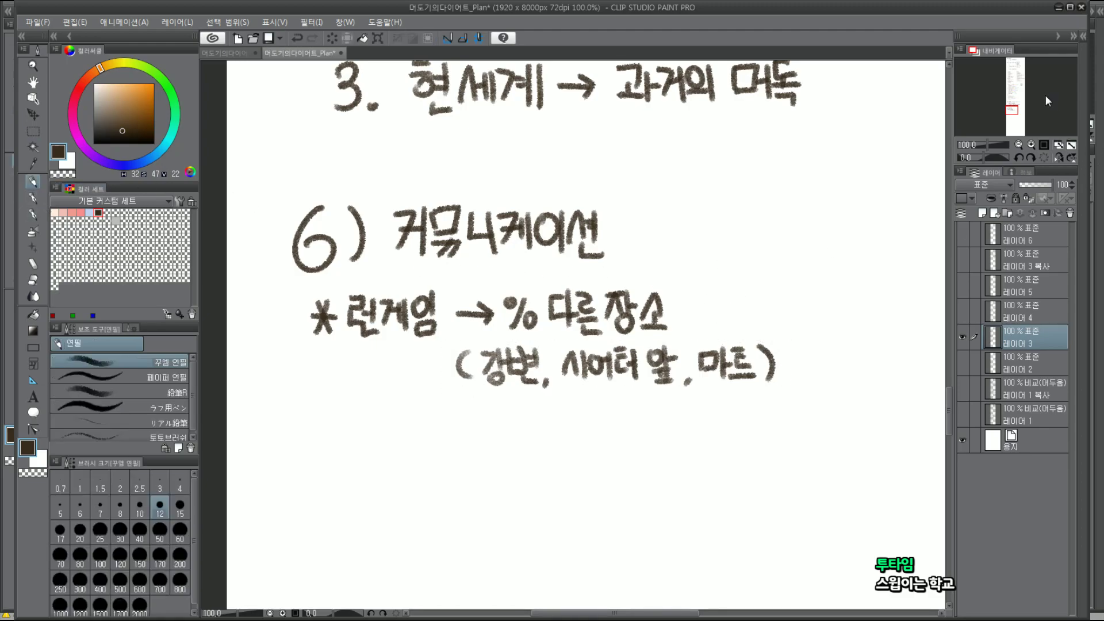
{"action": "scroll", "coordinate": [539, 273], "scroll_direction": "down", "scroll_amount": 1}
{"action": "scroll", "coordinate": [538, 273], "scroll_direction": "up", "scroll_amount": 1}
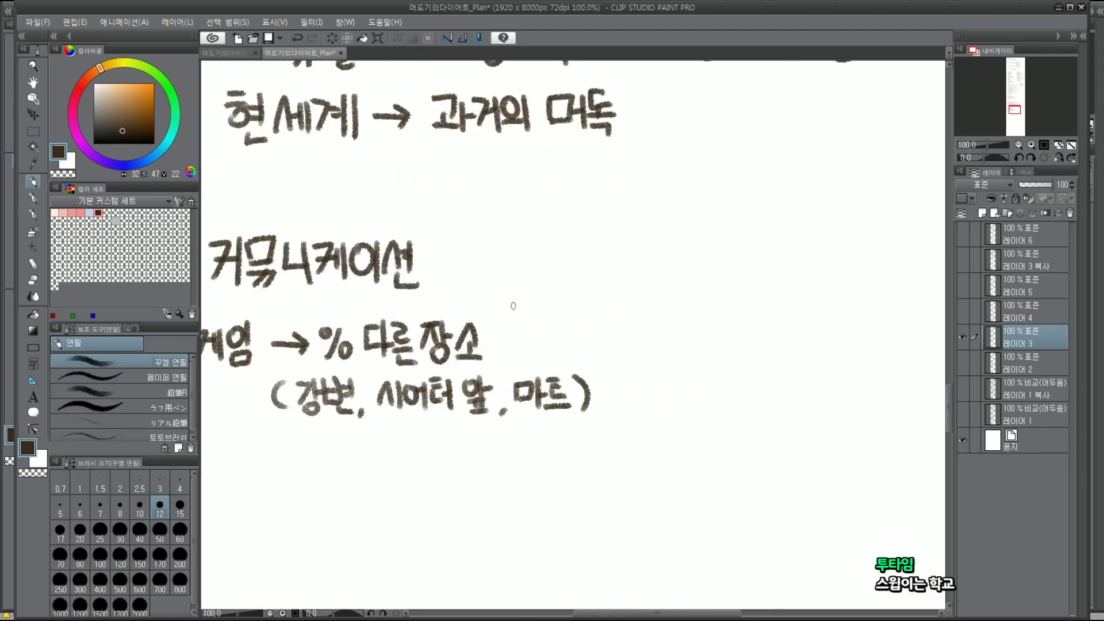
{"action": "left_click_drag", "start_coordinate": [514, 343], "coordinate": [595, 343]}
{"action": "key", "text": "ctrl+z"}
{"action": "key", "text": "ctrl+z"}
{"action": "mouse_move", "coordinate": [514, 342]}
{"action": "left_mouse_down"}
{"action": "mouse_move", "coordinate": [604, 343]}
{"action": "mouse_move", "coordinate": [598, 357]}
{"action": "mouse_move", "coordinate": [601, 347]}
{"action": "mouse_move", "coordinate": [628, 352]}
{"action": "mouse_move", "coordinate": [633, 339]}
{"action": "mouse_move", "coordinate": [641, 358]}
{"action": "left_mouse_up"}
Try writing 커뮤시스 after the arrow, then undo it
{"action": "key", "text": "ctrl+z"}
{"action": "mouse_move", "coordinate": [649, 328]}
{"action": "left_mouse_down"}
{"action": "mouse_move", "coordinate": [651, 345]}
{"action": "mouse_move", "coordinate": [667, 345]}
{"action": "left_mouse_up"}
{"action": "mouse_move", "coordinate": [647, 351]}
{"action": "left_mouse_down"}
{"action": "mouse_move", "coordinate": [672, 351]}
{"action": "mouse_move", "coordinate": [654, 361]}
{"action": "left_mouse_up"}
{"action": "mouse_move", "coordinate": [664, 352]}
{"action": "left_mouse_down"}
{"action": "mouse_move", "coordinate": [665, 361]}
{"action": "mouse_move", "coordinate": [687, 351]}
{"action": "left_mouse_up"}
{"action": "left_click_drag", "start_coordinate": [692, 339], "coordinate": [710, 363]}
{"action": "left_click_drag", "start_coordinate": [728, 323], "coordinate": [733, 344]}
{"action": "mouse_move", "coordinate": [718, 352]}
{"action": "left_mouse_down"}
{"action": "mouse_move", "coordinate": [740, 348]}
{"action": "mouse_move", "coordinate": [748, 333]}
{"action": "left_mouse_up"}
{"action": "key", "text": "ctrl+z"}
{"action": "key", "text": "ctrl+z"}
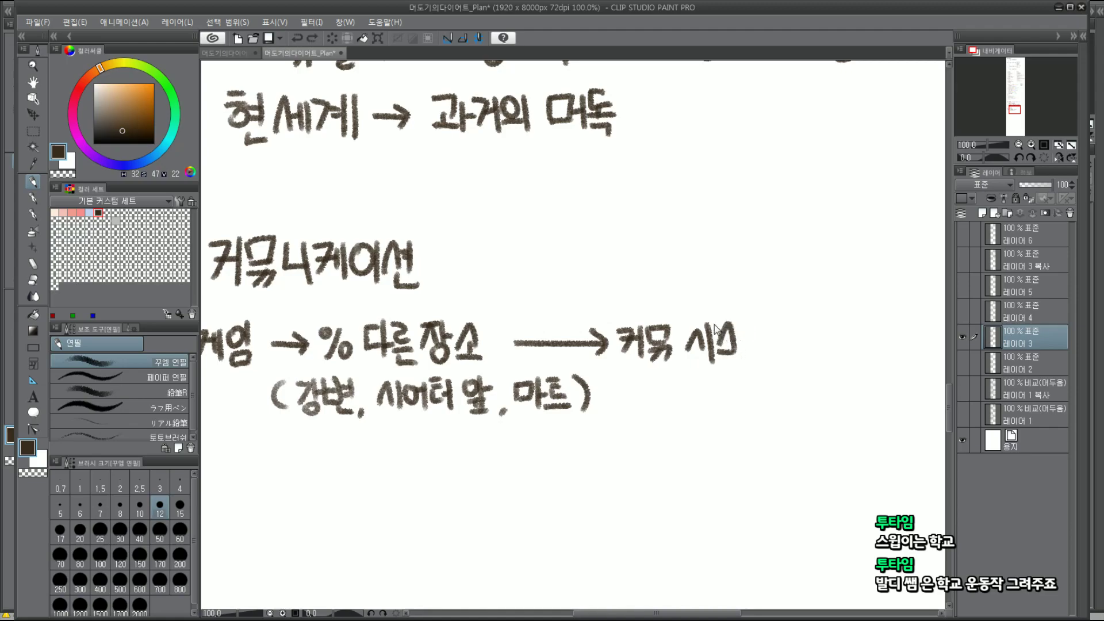
{"action": "key", "text": "ctrl+z"}
{"action": "key", "text": "ctrl+z"}
{"action": "key", "text": "ctrl+z"}
{"action": "key", "text": "ctrl+z"}
{"action": "key", "text": "ctrl+z"}
{"action": "key", "text": "ctrl+z"}
{"action": "key", "text": "ctrl+z"}
{"action": "key", "text": "ctrl+z"}
{"action": "key", "text": "ctrl+z"}
{"action": "key", "text": "ctrl+z"}
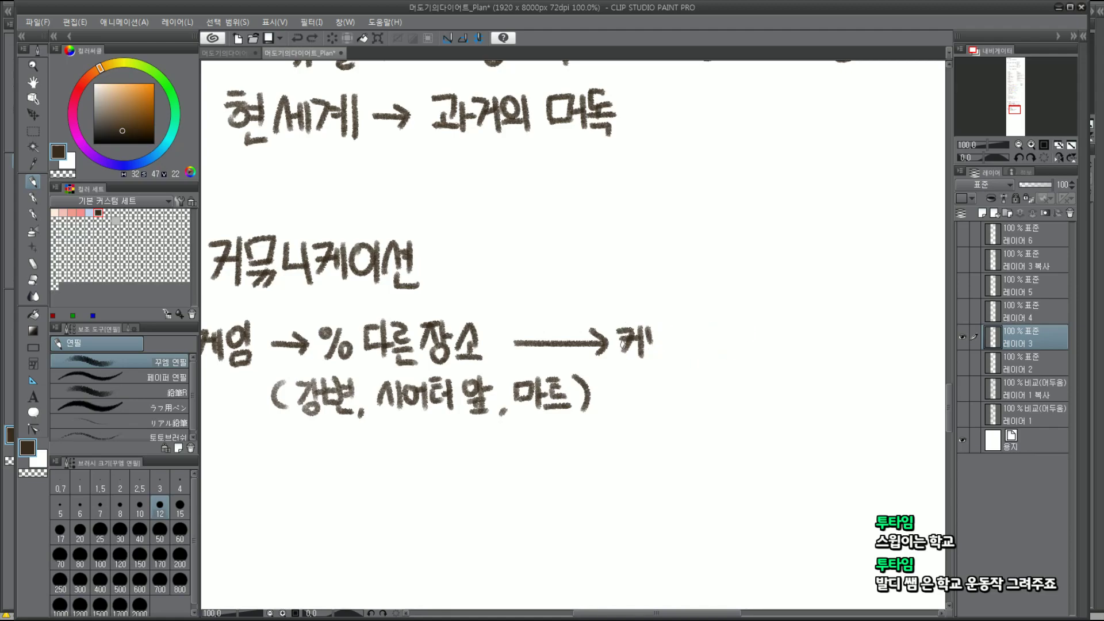
{"action": "key", "text": "ctrl+z"}
{"action": "key", "text": "ctrl+z"}
{"action": "key", "text": "ctrl+z"}
Write 대화 → 결과 after the long arrow
{"action": "mouse_move", "coordinate": [627, 331]}
{"action": "left_mouse_down"}
{"action": "mouse_move", "coordinate": [642, 330]}
{"action": "mouse_move", "coordinate": [650, 359]}
{"action": "left_mouse_up"}
{"action": "mouse_move", "coordinate": [649, 325]}
{"action": "left_mouse_down"}
{"action": "mouse_move", "coordinate": [650, 363]}
{"action": "mouse_move", "coordinate": [661, 343]}
{"action": "left_mouse_up"}
{"action": "mouse_move", "coordinate": [661, 326]}
{"action": "left_mouse_down"}
{"action": "mouse_move", "coordinate": [663, 367]}
{"action": "mouse_move", "coordinate": [677, 335]}
{"action": "mouse_move", "coordinate": [695, 368]}
{"action": "left_mouse_up"}
{"action": "mouse_move", "coordinate": [695, 349]}
{"action": "left_mouse_down"}
{"action": "mouse_move", "coordinate": [753, 342]}
{"action": "mouse_move", "coordinate": [745, 355]}
{"action": "mouse_move", "coordinate": [799, 338]}
{"action": "left_mouse_up"}
{"action": "mouse_move", "coordinate": [801, 321]}
{"action": "left_mouse_down"}
{"action": "mouse_move", "coordinate": [805, 360]}
{"action": "mouse_move", "coordinate": [822, 344]}
{"action": "mouse_move", "coordinate": [812, 351]}
{"action": "left_mouse_up"}
{"action": "mouse_move", "coordinate": [806, 355]}
{"action": "left_mouse_down"}
{"action": "mouse_move", "coordinate": [827, 352]}
{"action": "mouse_move", "coordinate": [831, 364]}
{"action": "left_mouse_up"}
{"action": "left_click_drag", "start_coordinate": [833, 347], "coordinate": [843, 347]}
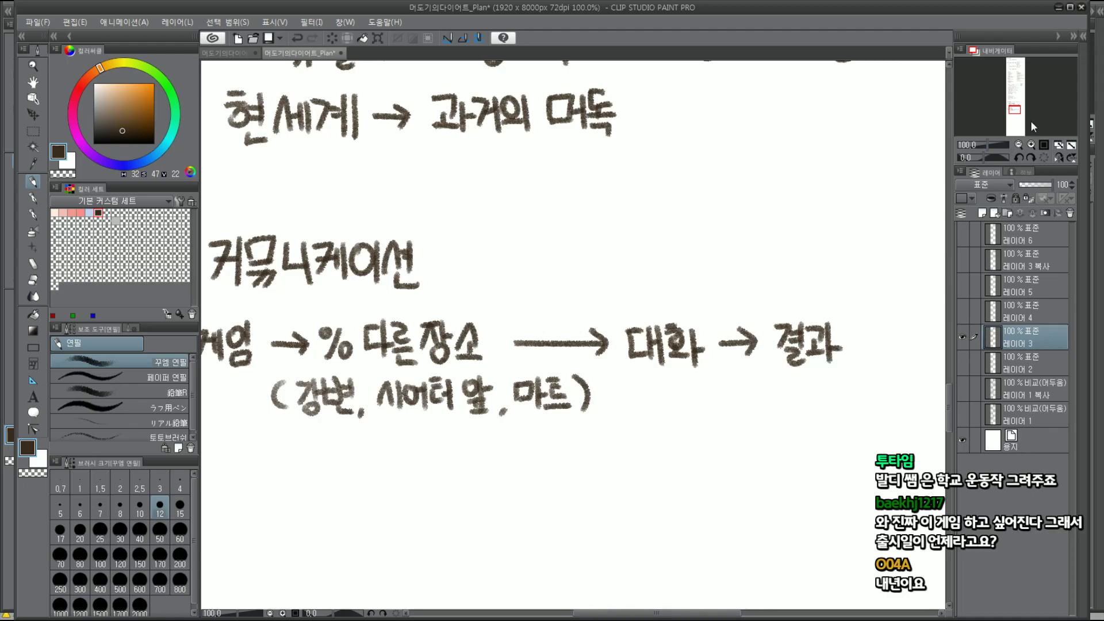
Handwrite 친밀도 ± after a dash following 결과 on the 런게임 line
{"action": "left_click_drag", "start_coordinate": [1021, 118], "coordinate": [1024, 118]}
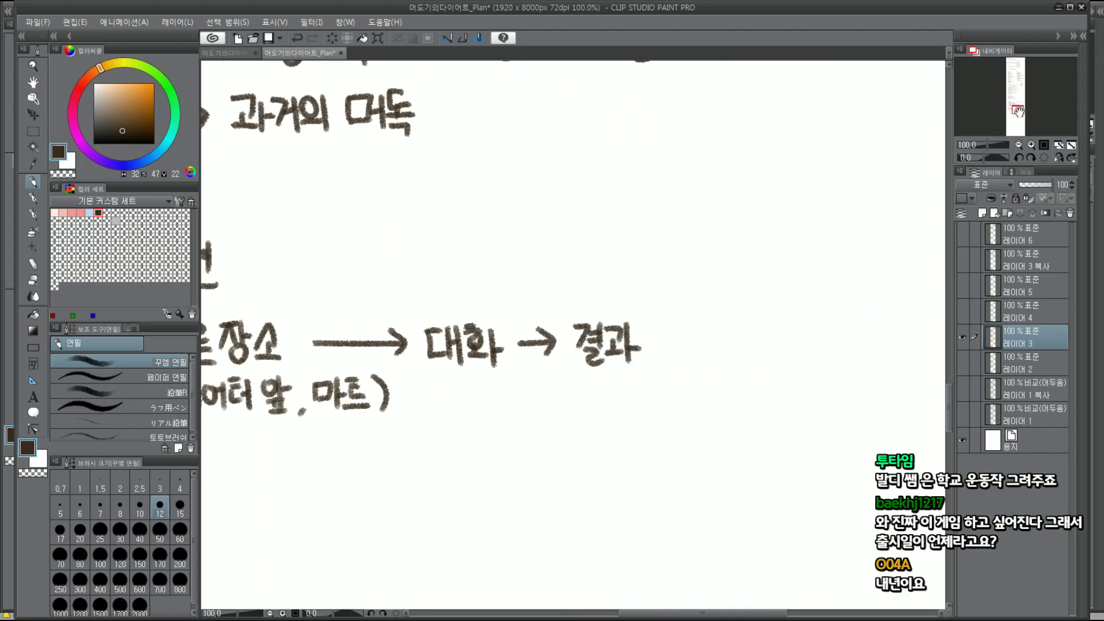
{"action": "mouse_move", "coordinate": [661, 338]}
{"action": "left_mouse_down"}
{"action": "mouse_move", "coordinate": [694, 338]}
{"action": "mouse_move", "coordinate": [686, 351]}
{"action": "mouse_move", "coordinate": [717, 327]}
{"action": "left_mouse_up"}
{"action": "mouse_move", "coordinate": [705, 333]}
{"action": "left_mouse_down"}
{"action": "mouse_move", "coordinate": [728, 330]}
{"action": "mouse_move", "coordinate": [708, 350]}
{"action": "left_mouse_up"}
{"action": "left_click_drag", "start_coordinate": [718, 342], "coordinate": [726, 352]}
{"action": "left_click_drag", "start_coordinate": [730, 322], "coordinate": [735, 363]}
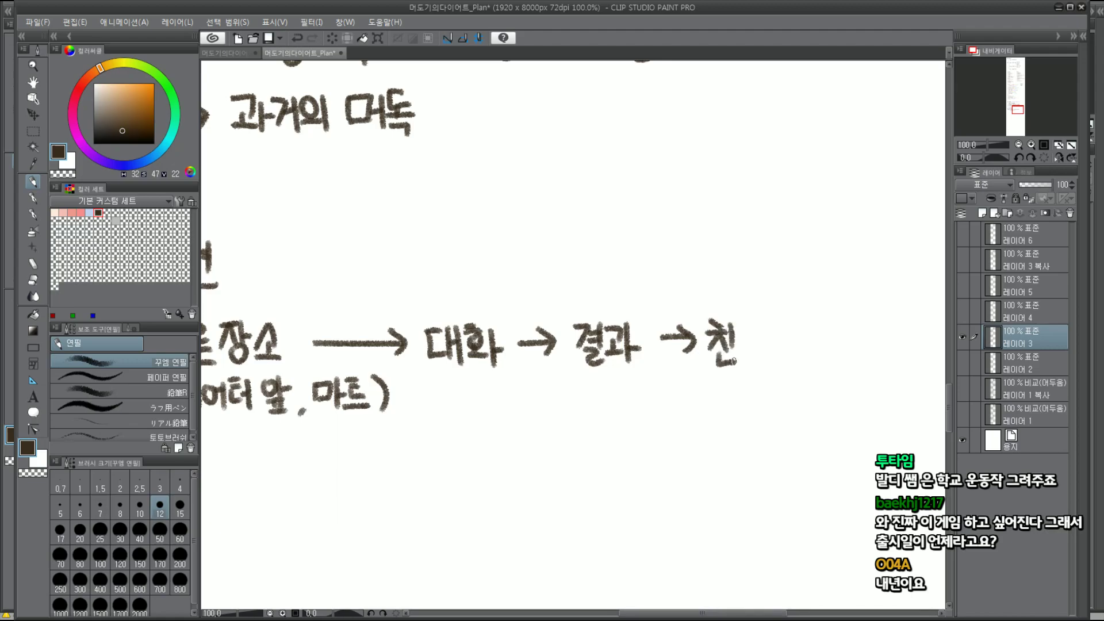
{"action": "left_click_drag", "start_coordinate": [742, 323], "coordinate": [744, 342]}
{"action": "left_click_drag", "start_coordinate": [743, 322], "coordinate": [759, 342]}
{"action": "mouse_move", "coordinate": [763, 318]}
{"action": "left_mouse_down"}
{"action": "mouse_move", "coordinate": [765, 367]}
{"action": "mouse_move", "coordinate": [784, 336]}
{"action": "left_mouse_up"}
{"action": "mouse_move", "coordinate": [767, 338]}
{"action": "left_mouse_down"}
{"action": "mouse_move", "coordinate": [788, 357]}
{"action": "mouse_move", "coordinate": [822, 333]}
{"action": "mouse_move", "coordinate": [811, 350]}
{"action": "left_mouse_up"}
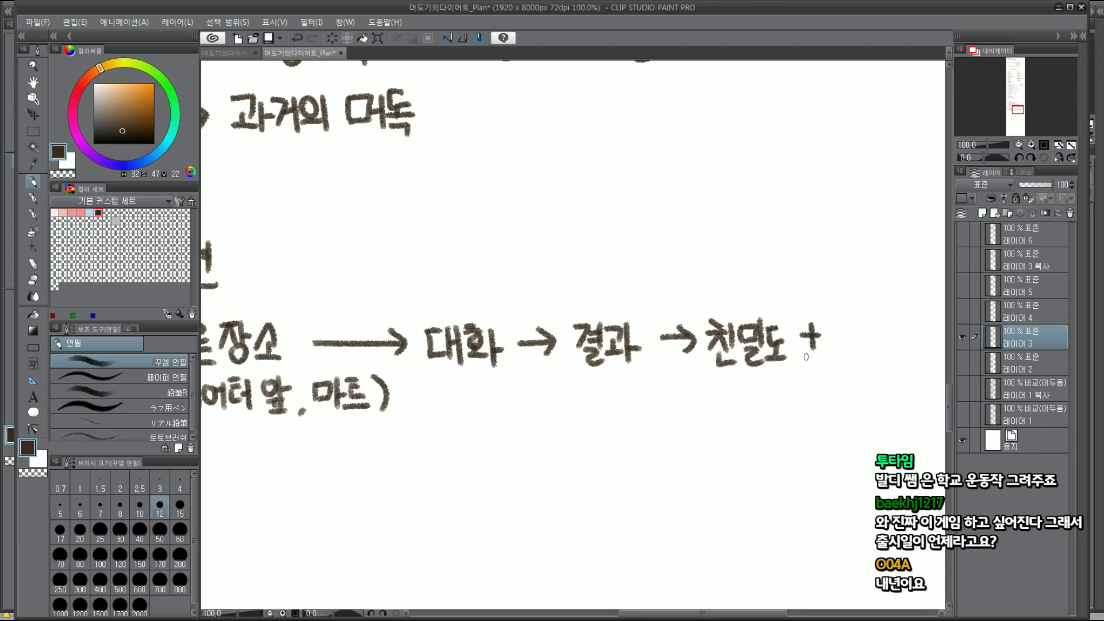
{"action": "left_click_drag", "start_coordinate": [802, 357], "coordinate": [824, 356]}
Sketch a circled 5월~6월 note above the flow, then undo it back to 5…
{"action": "left_click_drag", "start_coordinate": [587, 162], "coordinate": [575, 246]}
{"action": "mouse_move", "coordinate": [562, 194]}
{"action": "left_mouse_down"}
{"action": "mouse_move", "coordinate": [615, 185]}
{"action": "mouse_move", "coordinate": [626, 204]}
{"action": "left_mouse_up"}
{"action": "mouse_move", "coordinate": [619, 222]}
{"action": "left_mouse_down"}
{"action": "mouse_move", "coordinate": [639, 219]}
{"action": "mouse_move", "coordinate": [646, 230]}
{"action": "left_mouse_up"}
{"action": "mouse_move", "coordinate": [648, 213]}
{"action": "left_mouse_down"}
{"action": "mouse_move", "coordinate": [641, 241]}
{"action": "mouse_move", "coordinate": [654, 257]}
{"action": "left_mouse_up"}
{"action": "left_click_drag", "start_coordinate": [669, 225], "coordinate": [700, 214]}
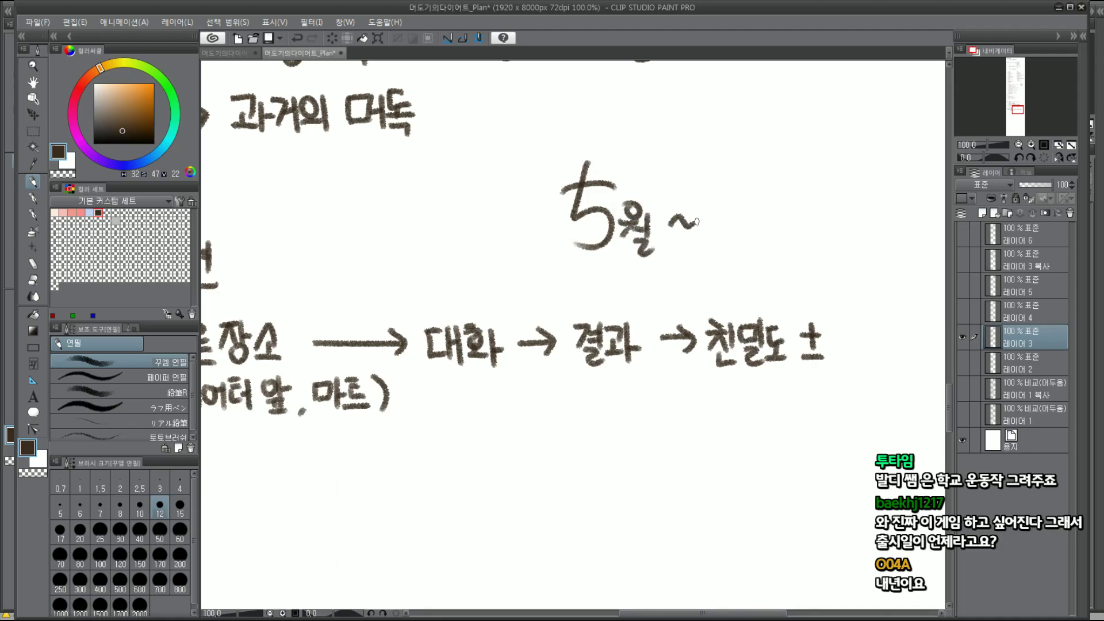
{"action": "mouse_move", "coordinate": [725, 172]}
{"action": "left_mouse_down"}
{"action": "mouse_move", "coordinate": [719, 221]}
{"action": "mouse_move", "coordinate": [753, 208]}
{"action": "mouse_move", "coordinate": [755, 237]}
{"action": "left_mouse_up"}
{"action": "mouse_move", "coordinate": [761, 219]}
{"action": "left_mouse_down"}
{"action": "mouse_move", "coordinate": [773, 249]}
{"action": "mouse_move", "coordinate": [685, 309]}
{"action": "left_mouse_up"}
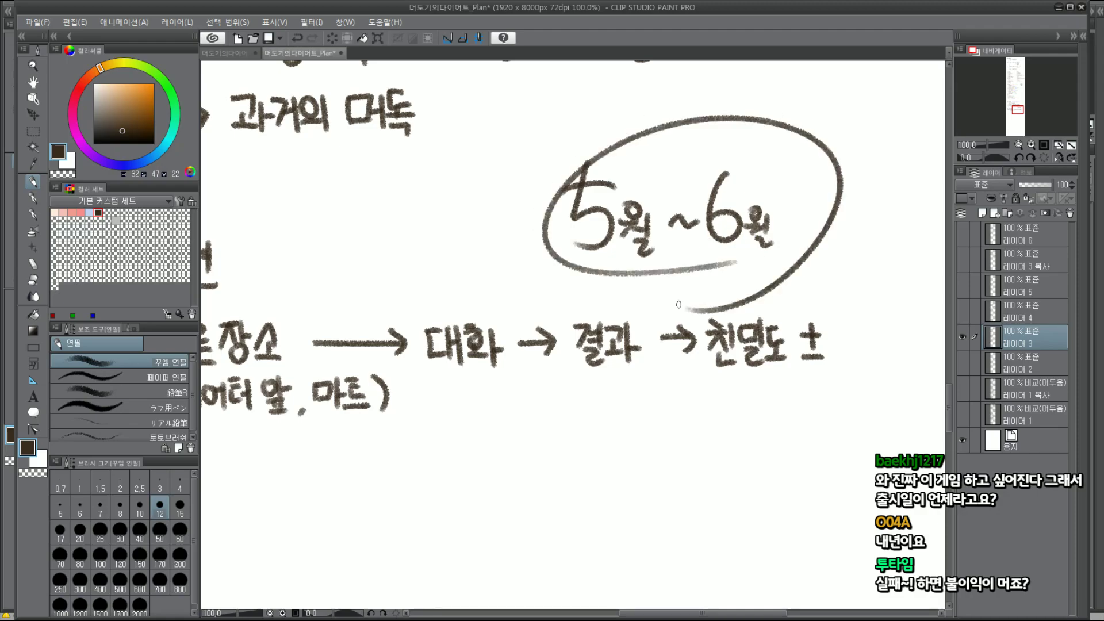
{"action": "key", "text": "ctrl+z"}
{"action": "key", "text": "ctrl+z"}
{"action": "key", "text": "ctrl+z"}
{"action": "key", "text": "ctrl+z"}
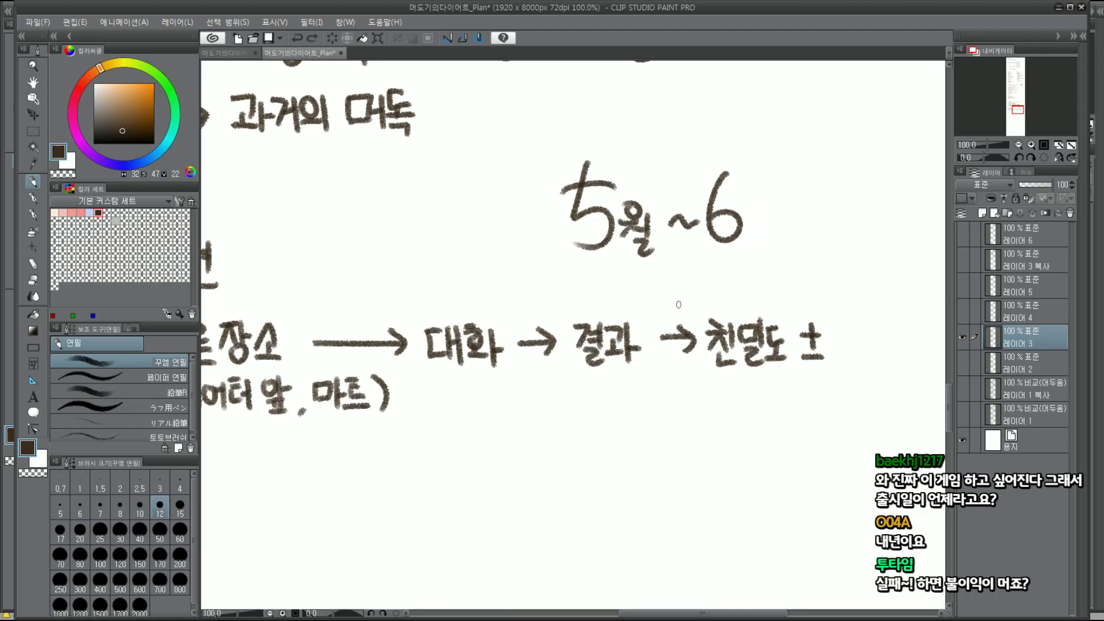
{"action": "key", "text": "ctrl+z"}
{"action": "key", "text": "ctrl+z"}
{"action": "key", "text": "ctrl+z"}
{"action": "key", "text": "ctrl+z"}
{"action": "key", "text": "ctrl+z"}
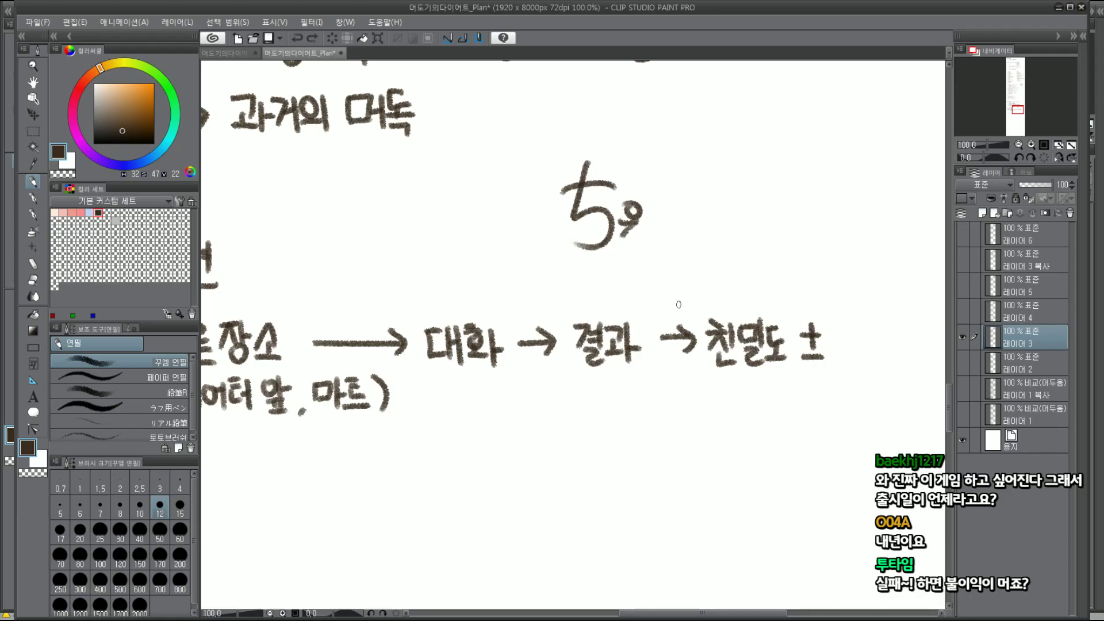
{"action": "key", "text": "ctrl+z"}
{"action": "key", "text": "ctrl+z"}
{"action": "key", "text": "ctrl+z"}
{"action": "key", "text": "ctrl+z"}
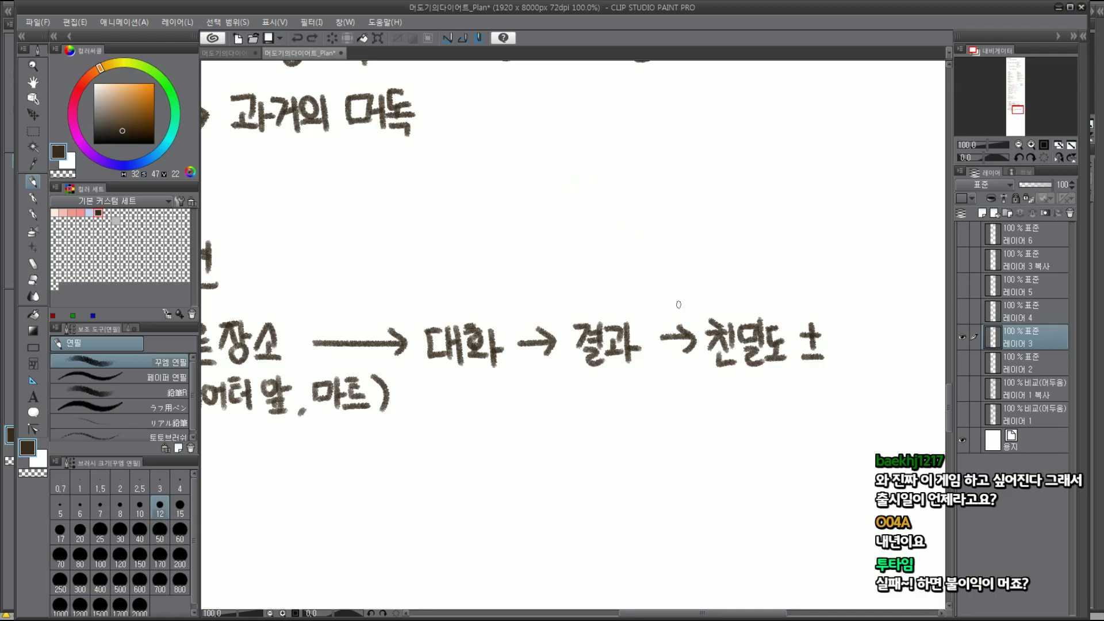
Bring the communication section into view, trying and undoing two circles around 친밀도
{"action": "scroll", "coordinate": [1012, 112], "scroll_direction": "down", "scroll_amount": 2}
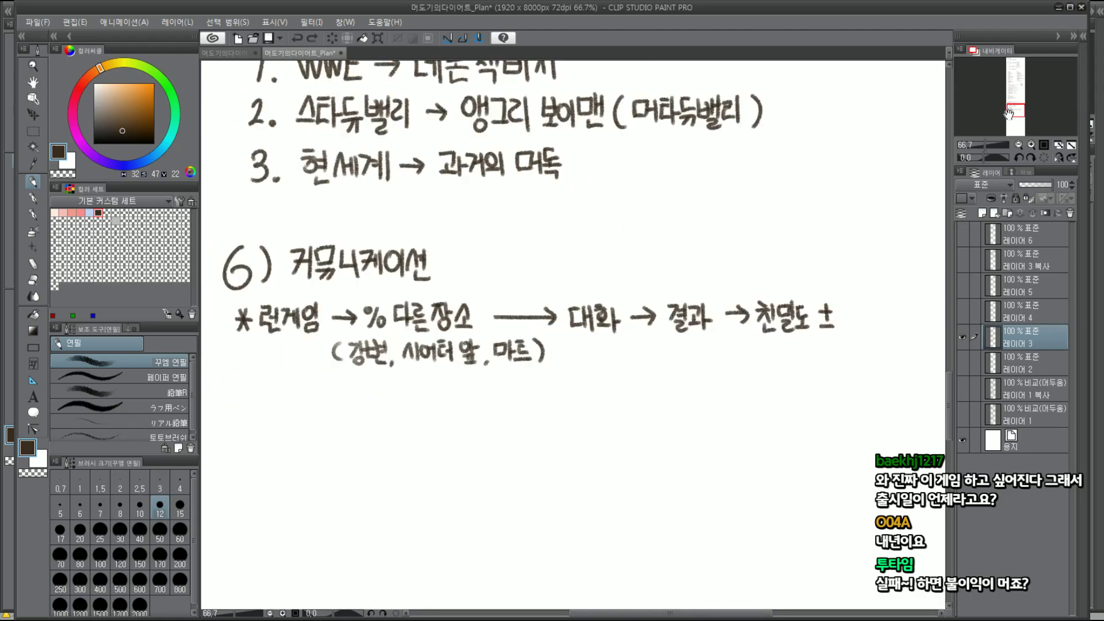
{"action": "left_click_drag", "start_coordinate": [1013, 110], "coordinate": [1008, 115]}
{"action": "scroll", "coordinate": [1008, 113], "scroll_direction": "up", "scroll_amount": 1}
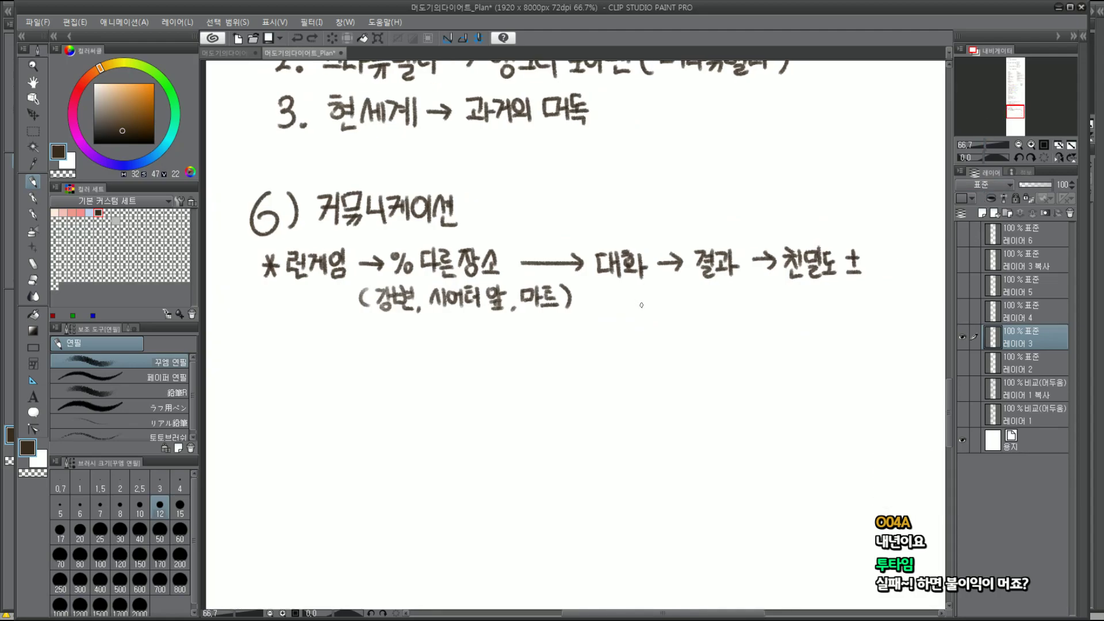
{"action": "scroll", "coordinate": [598, 280], "scroll_direction": "up", "scroll_amount": 1}
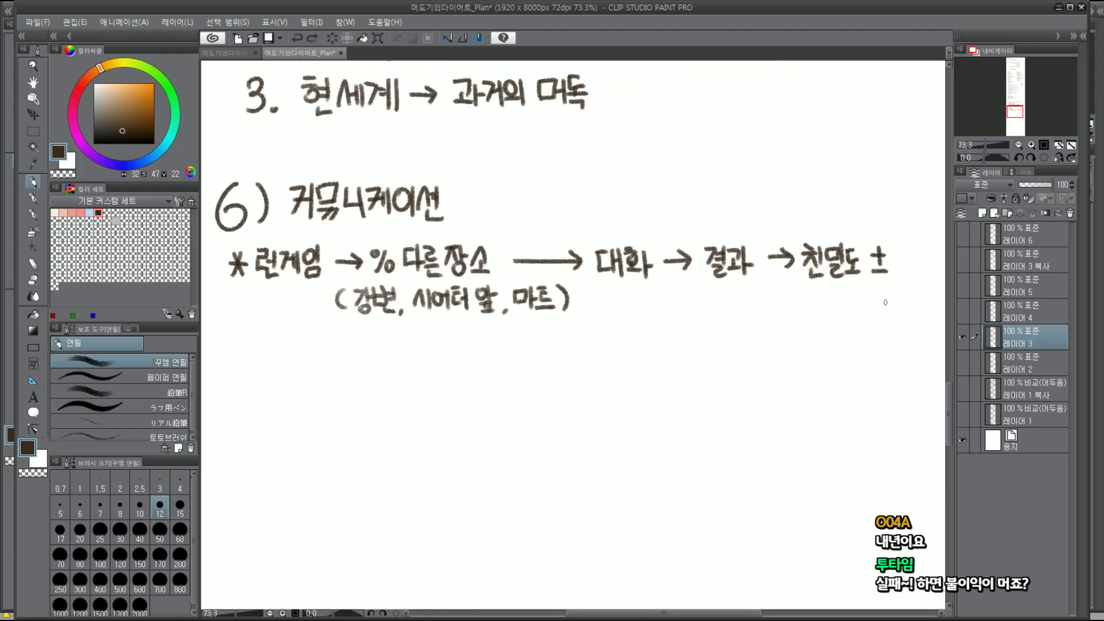
{"action": "left_click_drag", "start_coordinate": [842, 301], "coordinate": [851, 308]}
{"action": "key", "text": "ctrl+z"}
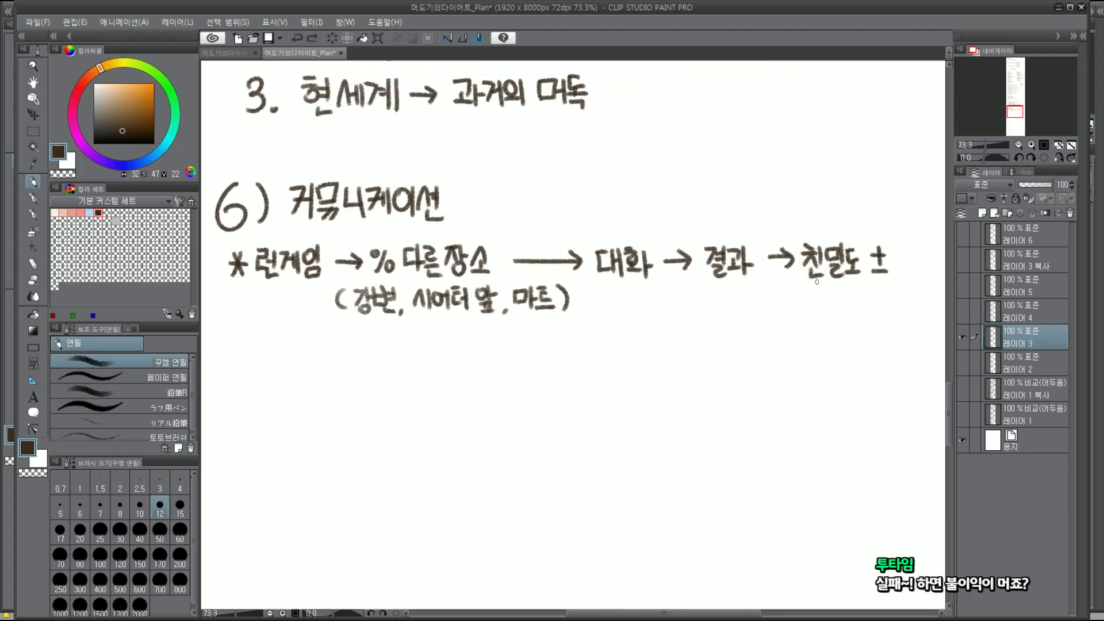
{"action": "left_click_drag", "start_coordinate": [880, 225], "coordinate": [897, 294]}
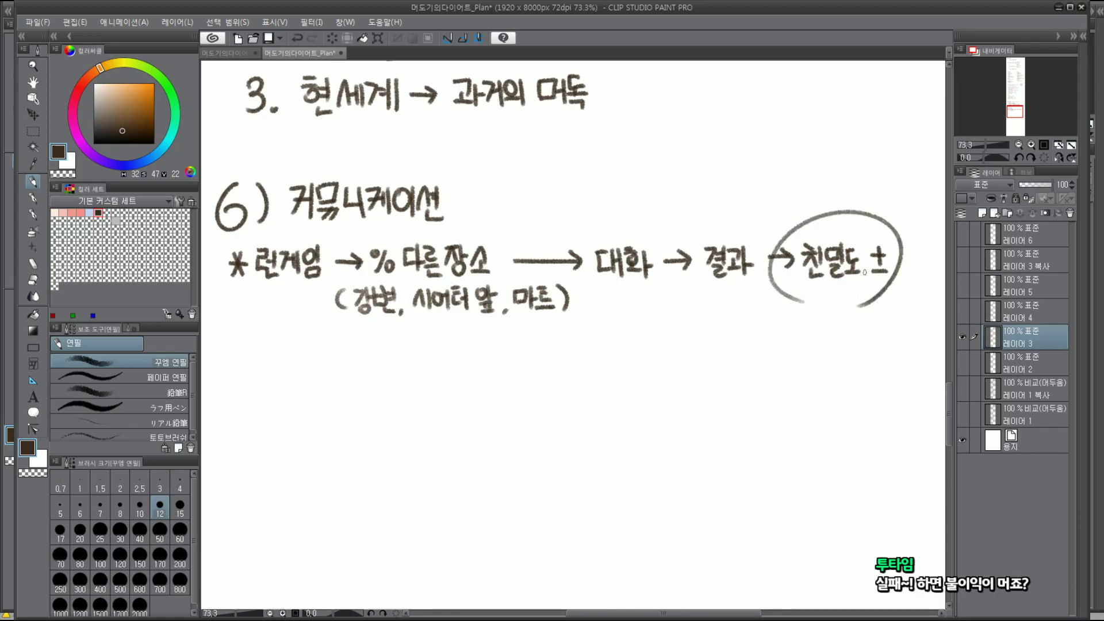
{"action": "key", "text": "ctrl+z"}
{"action": "left_click_drag", "start_coordinate": [1015, 113], "coordinate": [1021, 110]}
{"action": "scroll", "coordinate": [517, 338], "scroll_direction": "up", "scroll_amount": 2}
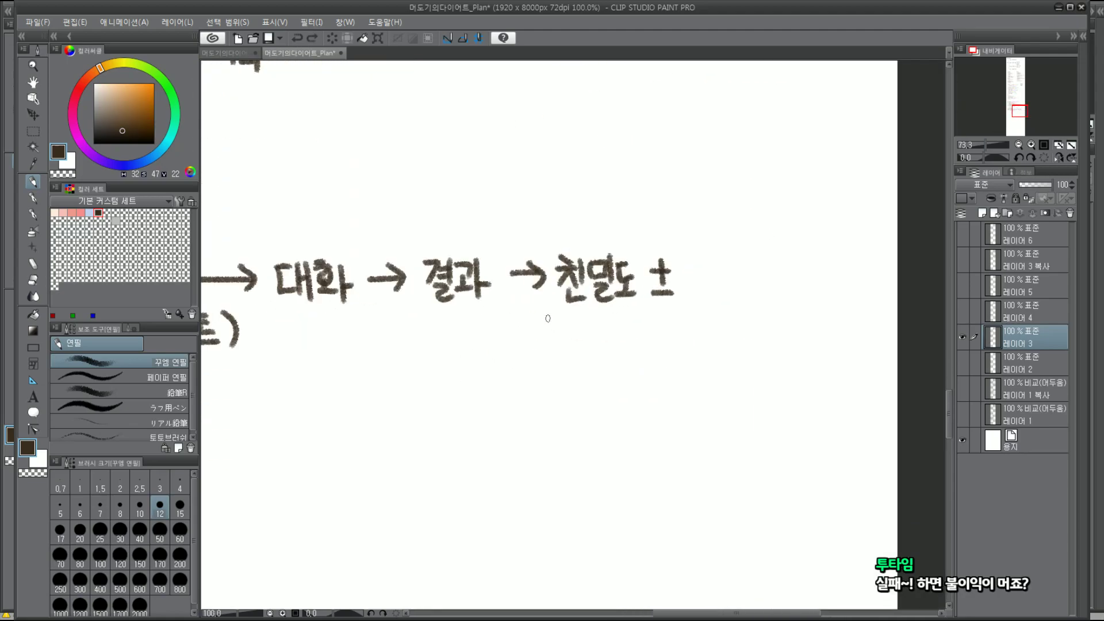
Draw a U-curve with a down arrow under 결과/친밀도 and write 로비 below
{"action": "mouse_move", "coordinate": [493, 319]}
{"action": "left_mouse_down"}
{"action": "mouse_move", "coordinate": [578, 322]}
{"action": "mouse_move", "coordinate": [535, 395]}
{"action": "mouse_move", "coordinate": [549, 380]}
{"action": "left_mouse_up"}
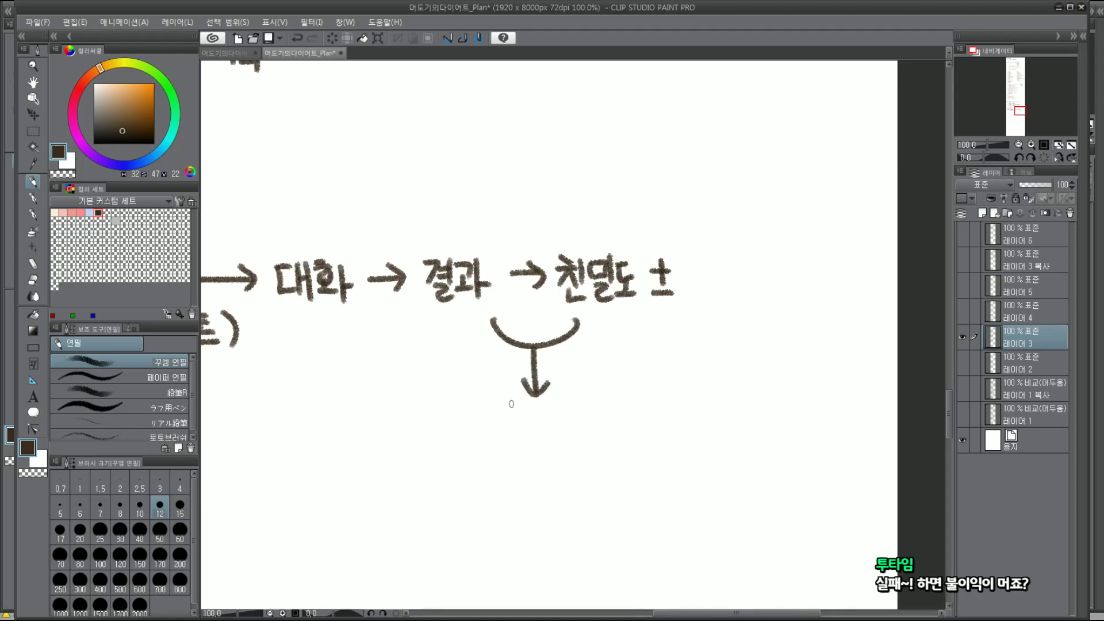
{"action": "mouse_move", "coordinate": [510, 410]}
{"action": "left_mouse_down"}
{"action": "mouse_move", "coordinate": [531, 430]}
{"action": "mouse_move", "coordinate": [523, 440]}
{"action": "mouse_move", "coordinate": [557, 434]}
{"action": "left_mouse_up"}
{"action": "left_click_drag", "start_coordinate": [541, 420], "coordinate": [555, 421]}
{"action": "left_click_drag", "start_coordinate": [567, 403], "coordinate": [564, 438]}
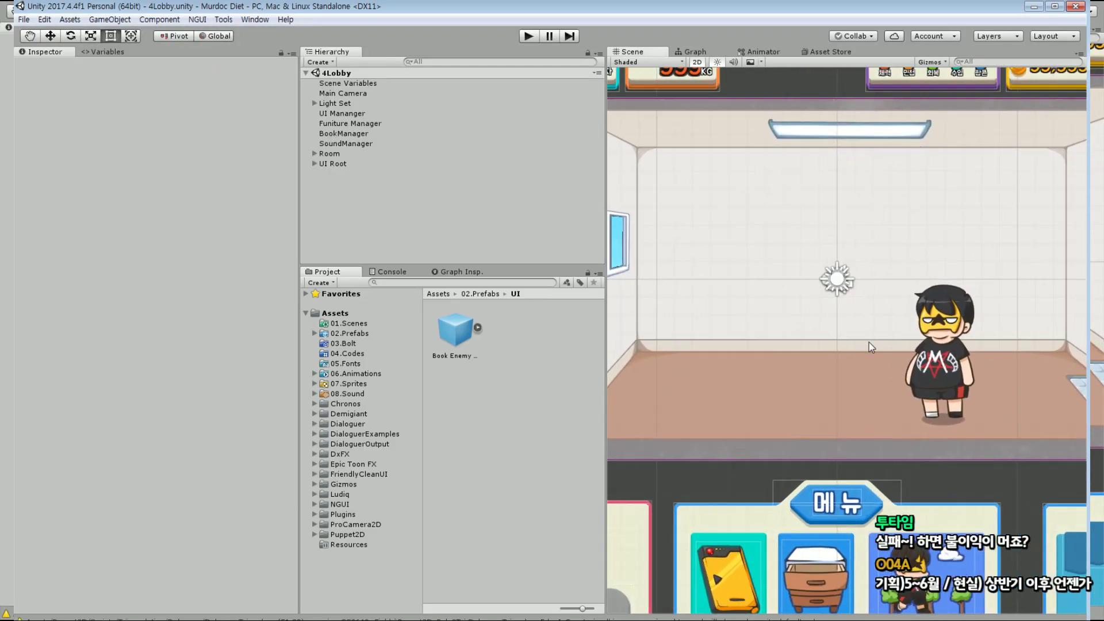
Zoom out and pan Unity's Scene view to see more of the 4Lobby room
{"action": "scroll", "coordinate": [868, 343], "scroll_direction": "down", "scroll_amount": 3}
{"action": "left_click_drag", "start_coordinate": [946, 337], "coordinate": [944, 321]}
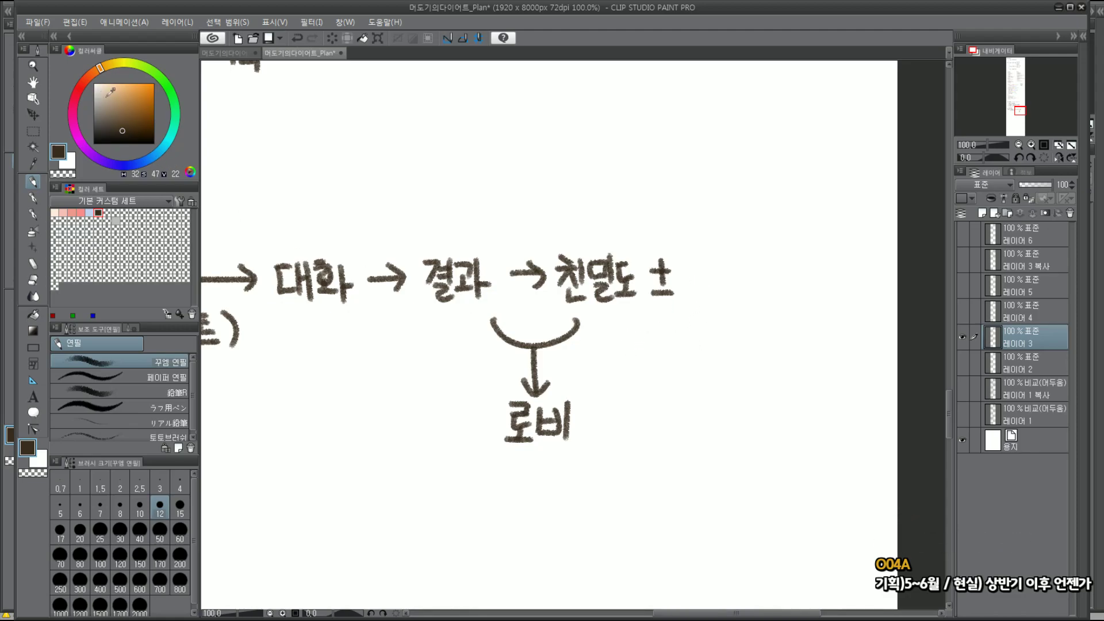
Switch the pencil to light blue and draw a branching arrow right of 친밀도 ±
{"action": "left_click", "coordinate": [141, 162]}
{"action": "left_click", "coordinate": [132, 85]}
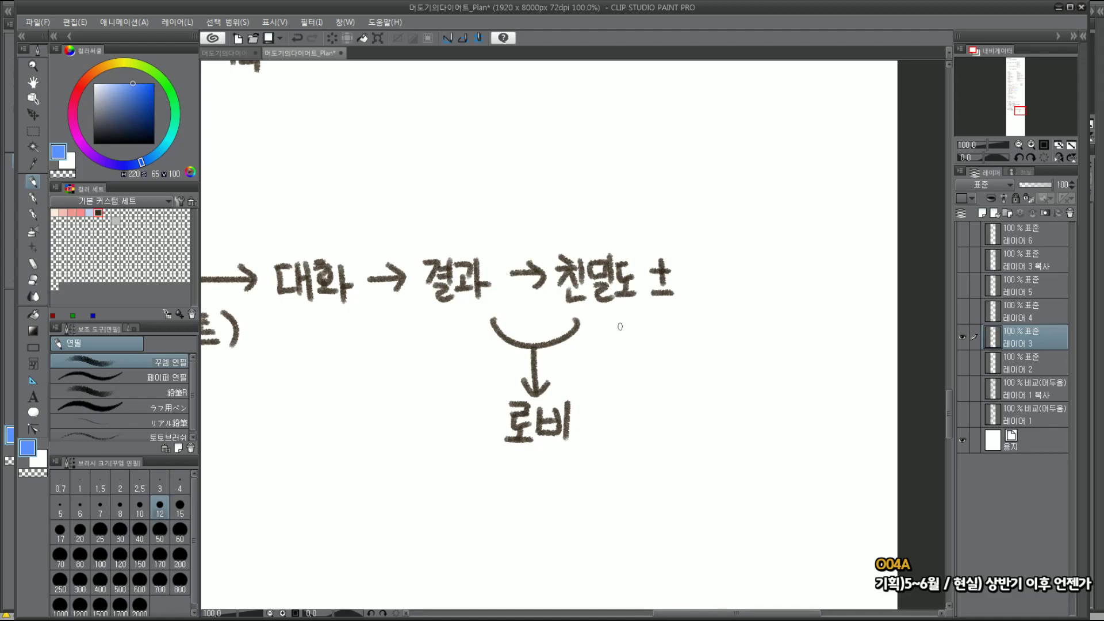
{"action": "left_click_drag", "start_coordinate": [634, 316], "coordinate": [675, 378]}
{"action": "left_click_drag", "start_coordinate": [647, 313], "coordinate": [607, 420]}
{"action": "mouse_move", "coordinate": [657, 369]}
{"action": "left_mouse_down"}
{"action": "mouse_move", "coordinate": [692, 385]}
{"action": "mouse_move", "coordinate": [678, 390]}
{"action": "left_mouse_up"}
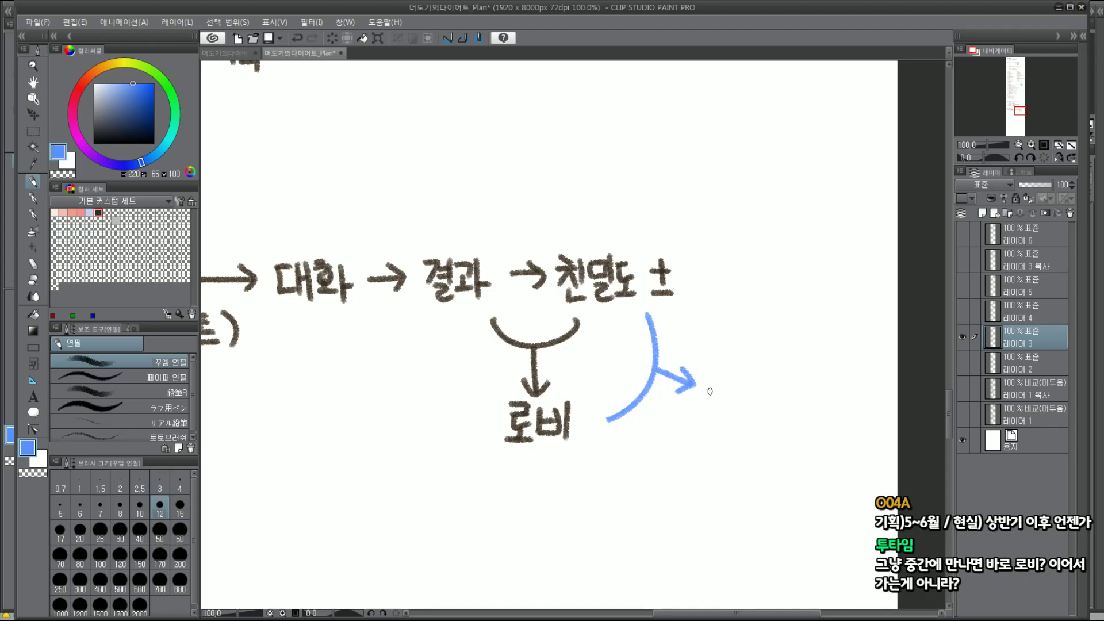
Write 친밀도 보상 버프 in blue beside the arrowhead
{"action": "mouse_move", "coordinate": [710, 352]}
{"action": "left_mouse_down"}
{"action": "mouse_move", "coordinate": [721, 359]}
{"action": "mouse_move", "coordinate": [711, 377]}
{"action": "mouse_move", "coordinate": [728, 377]}
{"action": "left_mouse_up"}
{"action": "left_click_drag", "start_coordinate": [715, 378], "coordinate": [731, 388]}
{"action": "left_click_drag", "start_coordinate": [736, 351], "coordinate": [751, 375]}
{"action": "left_click_drag", "start_coordinate": [741, 369], "coordinate": [757, 385]}
{"action": "mouse_move", "coordinate": [768, 352]}
{"action": "left_mouse_down"}
{"action": "mouse_move", "coordinate": [755, 380]}
{"action": "mouse_move", "coordinate": [815, 379]}
{"action": "left_mouse_up"}
{"action": "left_click_drag", "start_coordinate": [822, 366], "coordinate": [831, 380]}
{"action": "mouse_move", "coordinate": [834, 365]}
{"action": "left_mouse_down"}
{"action": "mouse_move", "coordinate": [844, 365]}
{"action": "mouse_move", "coordinate": [825, 382]}
{"action": "left_mouse_up"}
{"action": "mouse_move", "coordinate": [736, 401]}
{"action": "left_mouse_down"}
{"action": "mouse_move", "coordinate": [758, 429]}
{"action": "mouse_move", "coordinate": [757, 414]}
{"action": "left_mouse_up"}
{"action": "mouse_move", "coordinate": [768, 397]}
{"action": "left_mouse_down"}
{"action": "mouse_move", "coordinate": [769, 437]}
{"action": "mouse_move", "coordinate": [795, 401]}
{"action": "mouse_move", "coordinate": [779, 417]}
{"action": "left_mouse_up"}
{"action": "left_click_drag", "start_coordinate": [791, 403], "coordinate": [802, 429]}
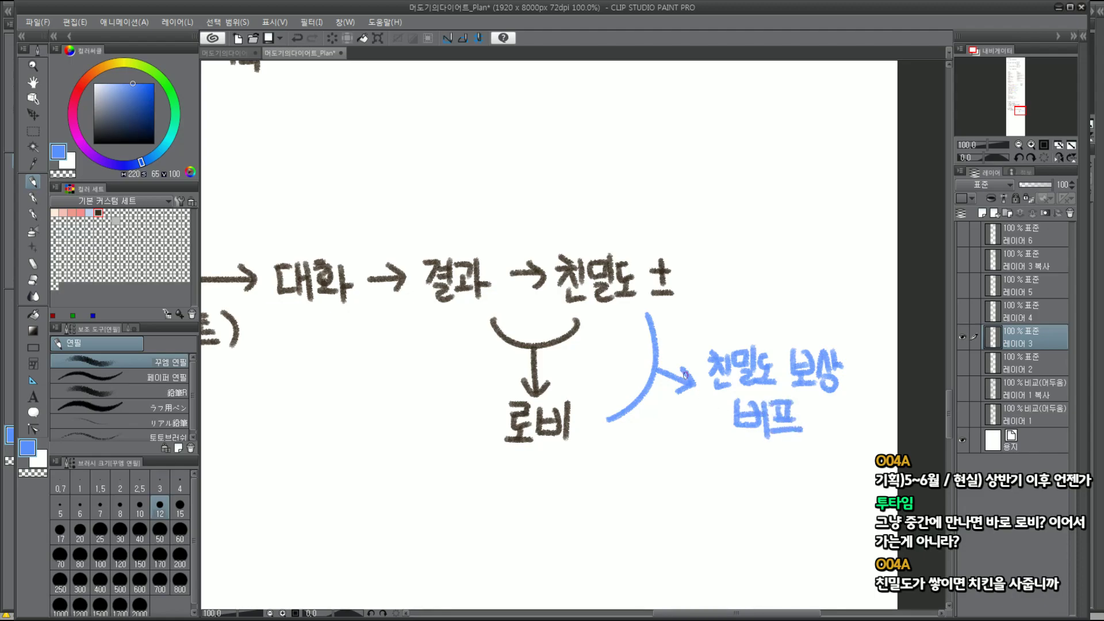
{"action": "scroll", "coordinate": [686, 375], "scroll_direction": "down", "scroll_amount": 2}
In dark brown, draw a return line from 로비 left and up to 런게임
{"action": "left_click_drag", "start_coordinate": [992, 119], "coordinate": [987, 122]}
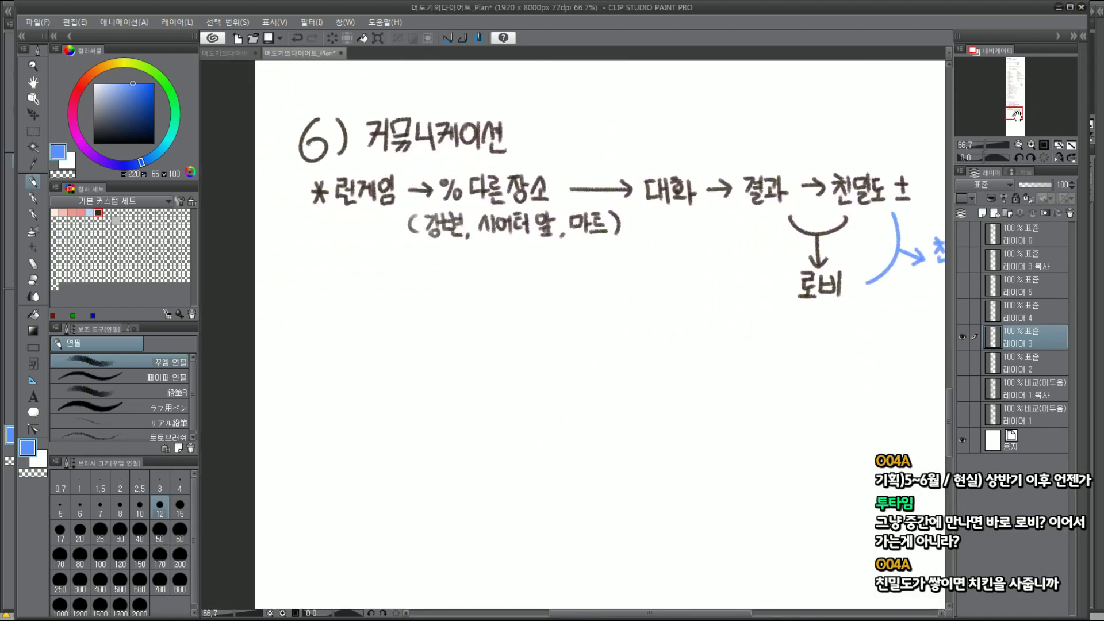
{"action": "left_click", "coordinate": [99, 213]}
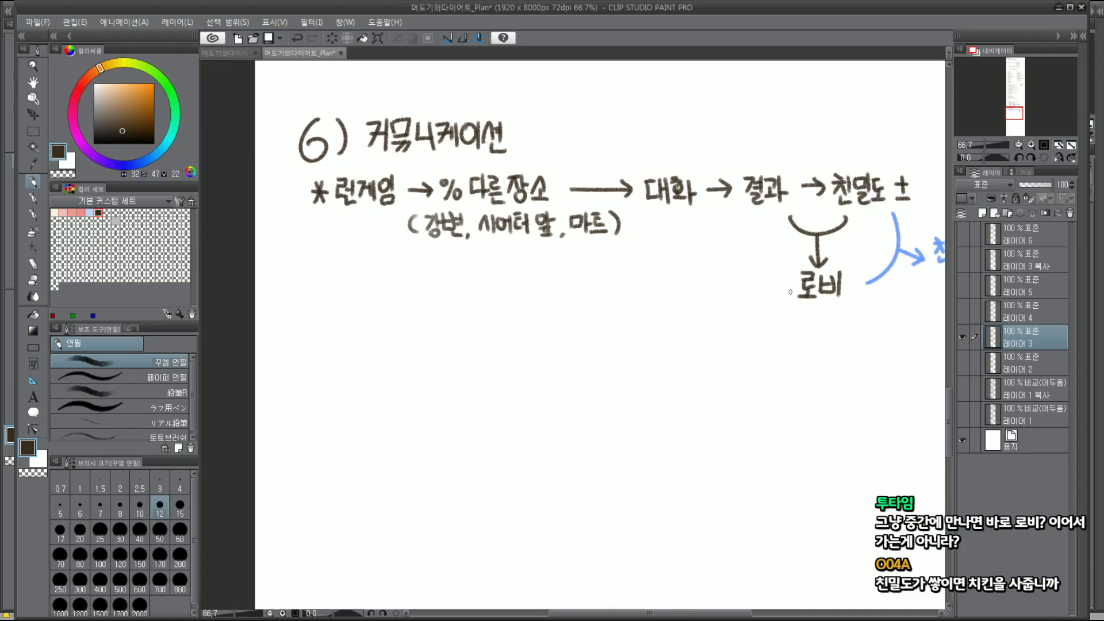
{"action": "left_click_drag", "start_coordinate": [789, 291], "coordinate": [409, 313]}
{"action": "key", "text": "ctrl+z"}
{"action": "key", "text": "ctrl+z"}
{"action": "left_click_drag", "start_coordinate": [793, 290], "coordinate": [381, 298]}
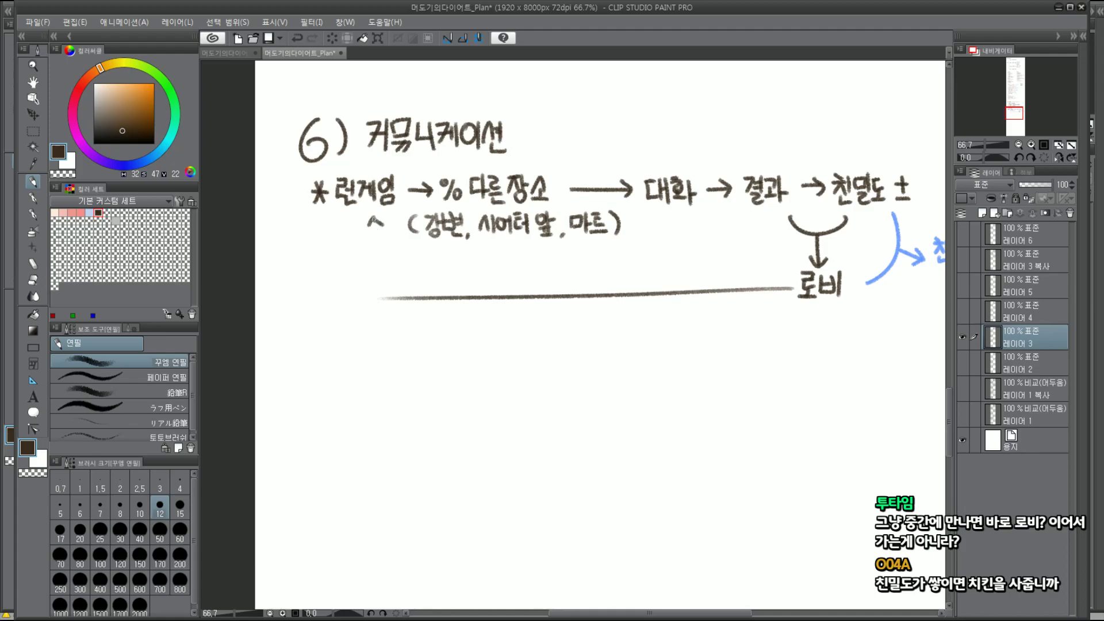
{"action": "left_click_drag", "start_coordinate": [375, 219], "coordinate": [372, 292]}
Undo stray loops around the place list, restore the return line, and outline 런게임
{"action": "left_click_drag", "start_coordinate": [471, 262], "coordinate": [516, 267]}
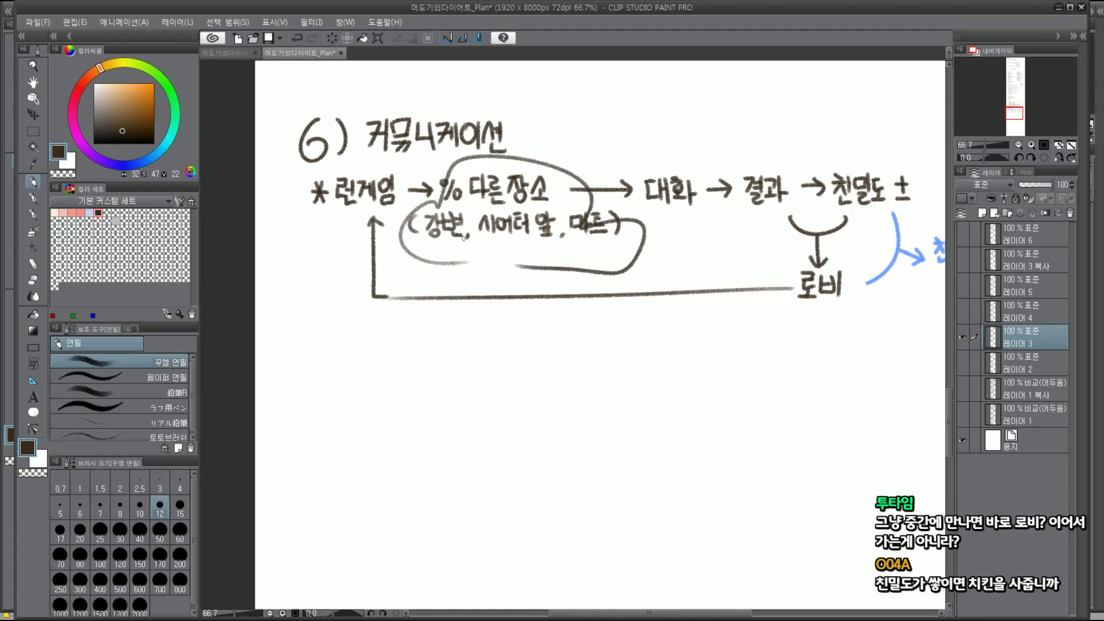
{"action": "mouse_move", "coordinate": [463, 237]}
{"action": "left_mouse_down"}
{"action": "mouse_move", "coordinate": [647, 223]}
{"action": "mouse_move", "coordinate": [713, 199]}
{"action": "mouse_move", "coordinate": [811, 226]}
{"action": "mouse_move", "coordinate": [844, 288]}
{"action": "left_mouse_up"}
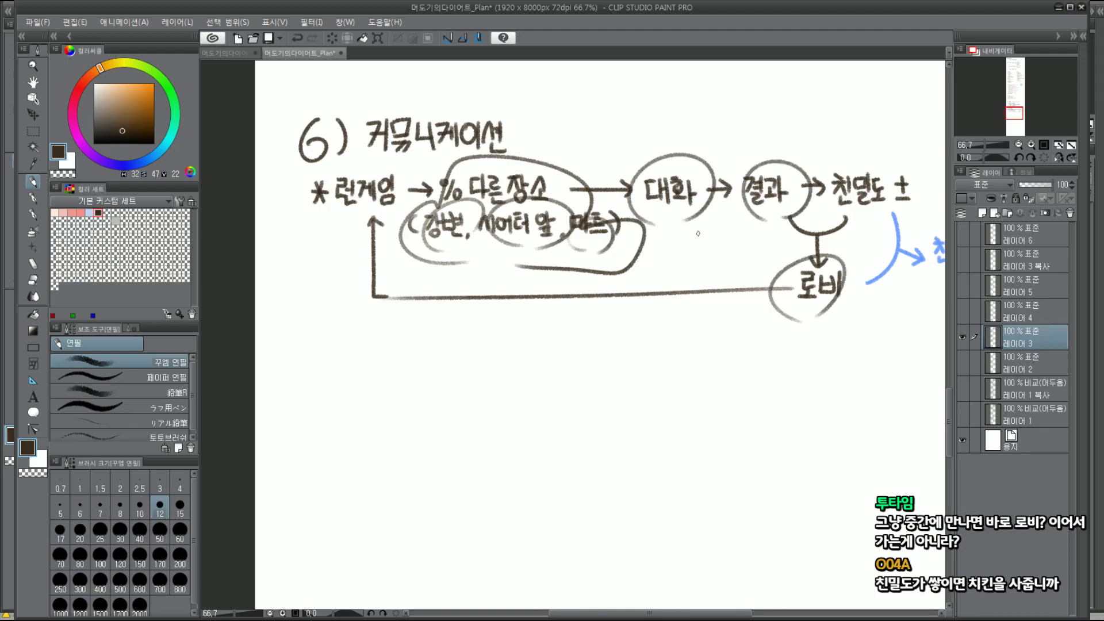
{"action": "left_click_drag", "start_coordinate": [550, 311], "coordinate": [664, 314]}
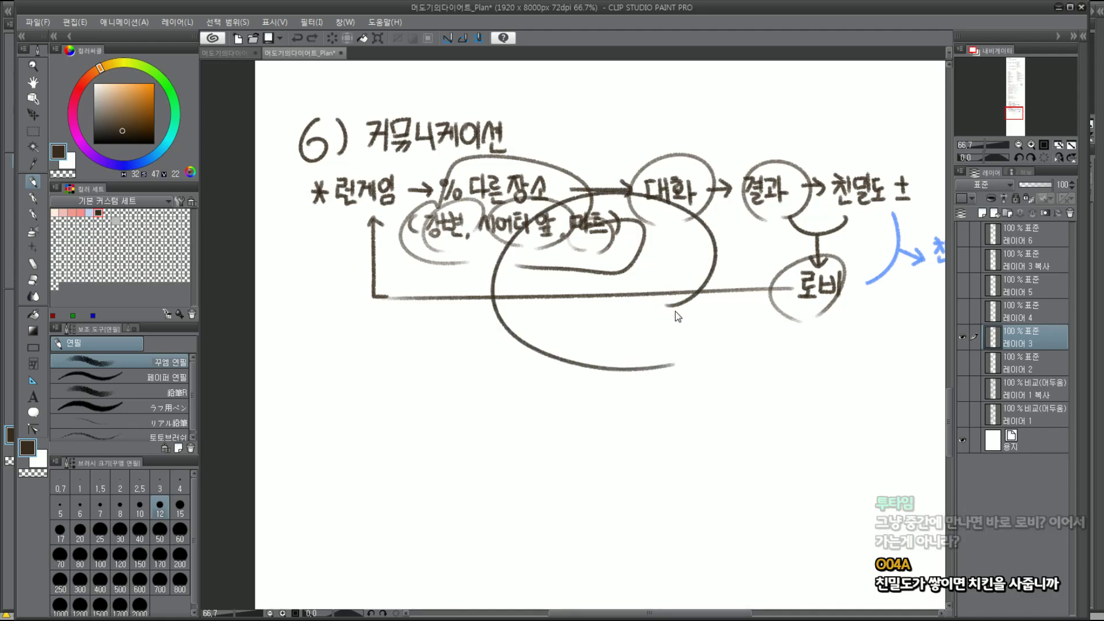
{"action": "key", "text": "ctrl+z"}
{"action": "key", "text": "ctrl+z"}
{"action": "key", "text": "ctrl+z"}
{"action": "key", "text": "ctrl+z"}
{"action": "key", "text": "ctrl+z"}
{"action": "key", "text": "ctrl+z"}
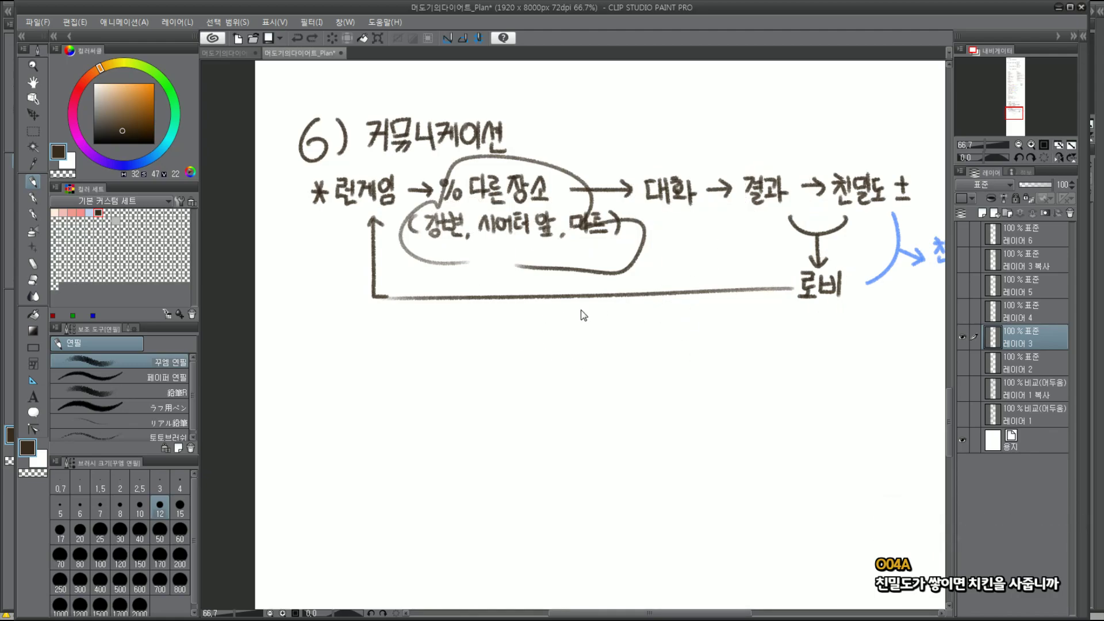
{"action": "key", "text": "ctrl+z"}
{"action": "key", "text": "ctrl+z"}
{"action": "key", "text": "ctrl+y"}
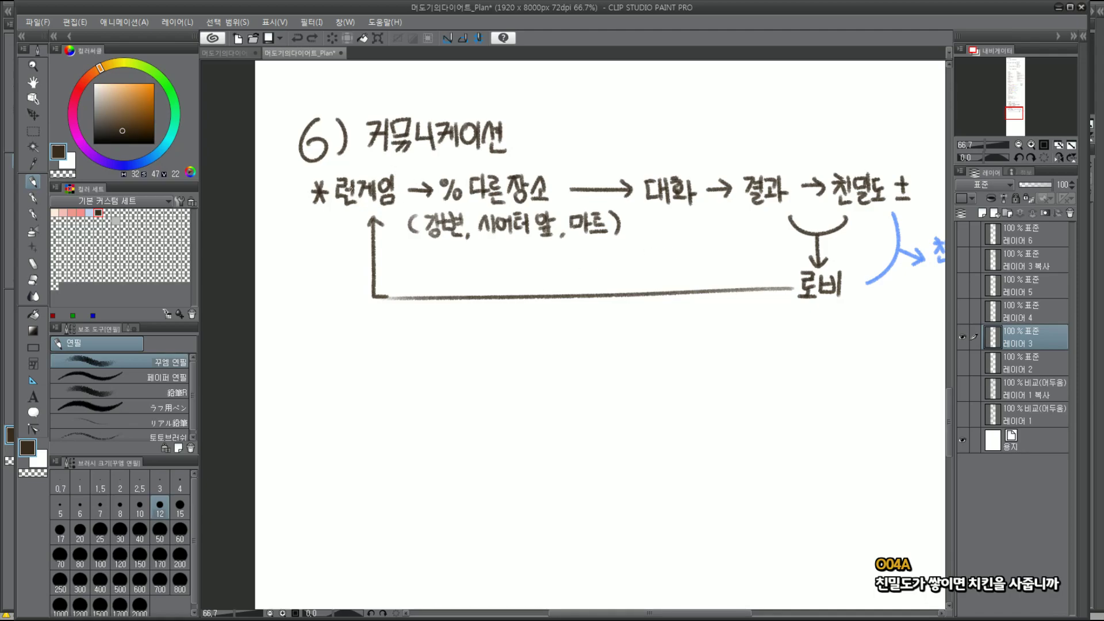
{"action": "mouse_move", "coordinate": [333, 168]}
{"action": "left_mouse_down"}
{"action": "mouse_move", "coordinate": [326, 223]}
{"action": "mouse_move", "coordinate": [343, 172]}
{"action": "left_mouse_up"}
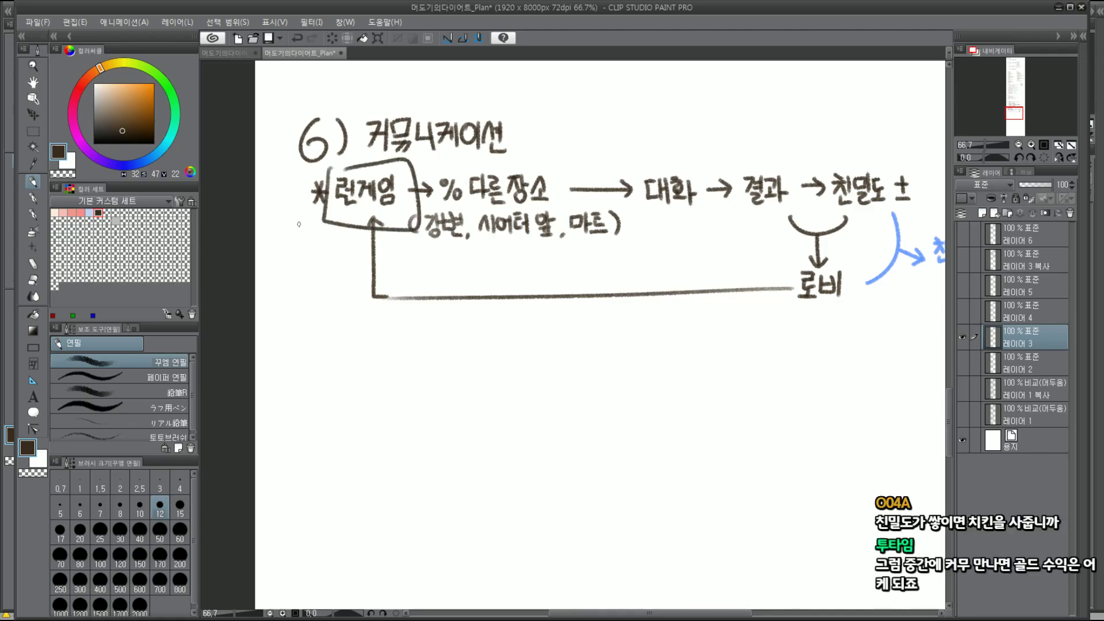
Remove the 50% note, large loop and the box around 런게임 after sketching them
{"action": "mouse_move", "coordinate": [295, 249]}
{"action": "left_mouse_down"}
{"action": "mouse_move", "coordinate": [293, 287]}
{"action": "mouse_move", "coordinate": [316, 248]}
{"action": "mouse_move", "coordinate": [335, 283]}
{"action": "left_mouse_up"}
{"action": "left_click_drag", "start_coordinate": [335, 253], "coordinate": [345, 275]}
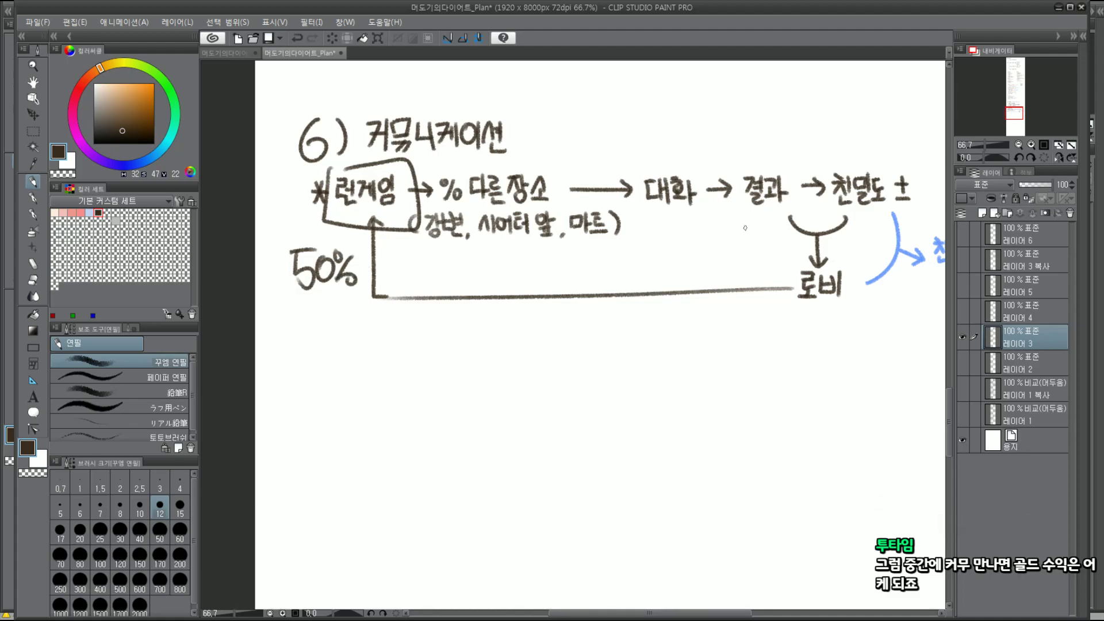
{"action": "mouse_move", "coordinate": [819, 378]}
{"action": "left_mouse_down"}
{"action": "mouse_move", "coordinate": [809, 379]}
{"action": "mouse_move", "coordinate": [840, 293]}
{"action": "mouse_move", "coordinate": [598, 476]}
{"action": "left_mouse_up"}
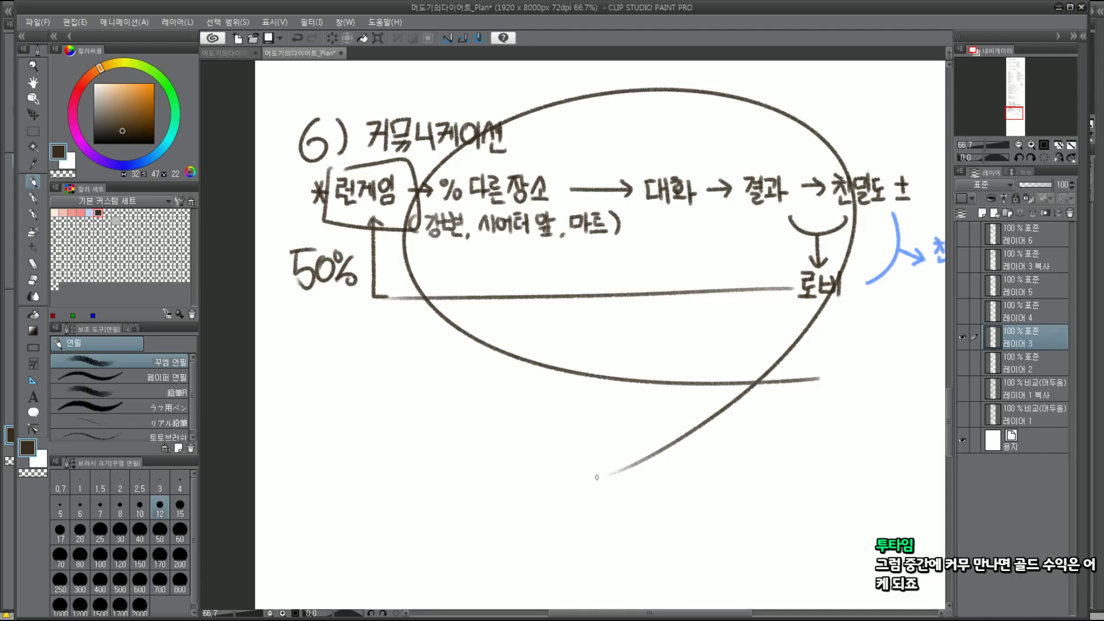
{"action": "key", "text": "ctrl+z"}
{"action": "key", "text": "ctrl+z"}
{"action": "key", "text": "ctrl+z"}
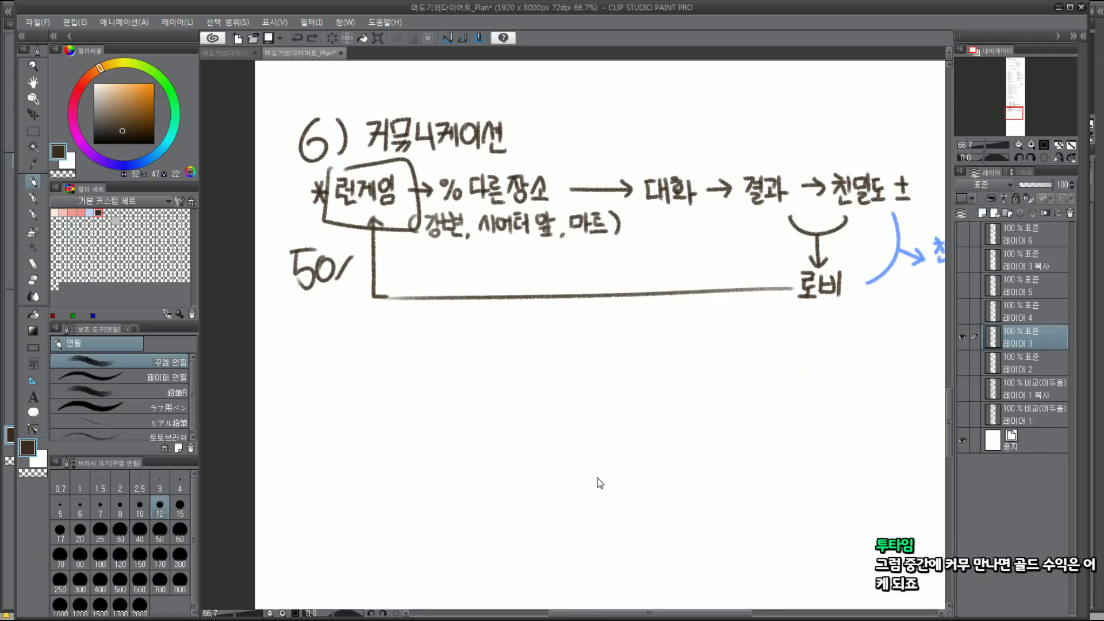
{"action": "key", "text": "ctrl+z"}
{"action": "key", "text": "ctrl+z"}
{"action": "key", "text": "ctrl+z"}
{"action": "key", "text": "ctrl+z"}
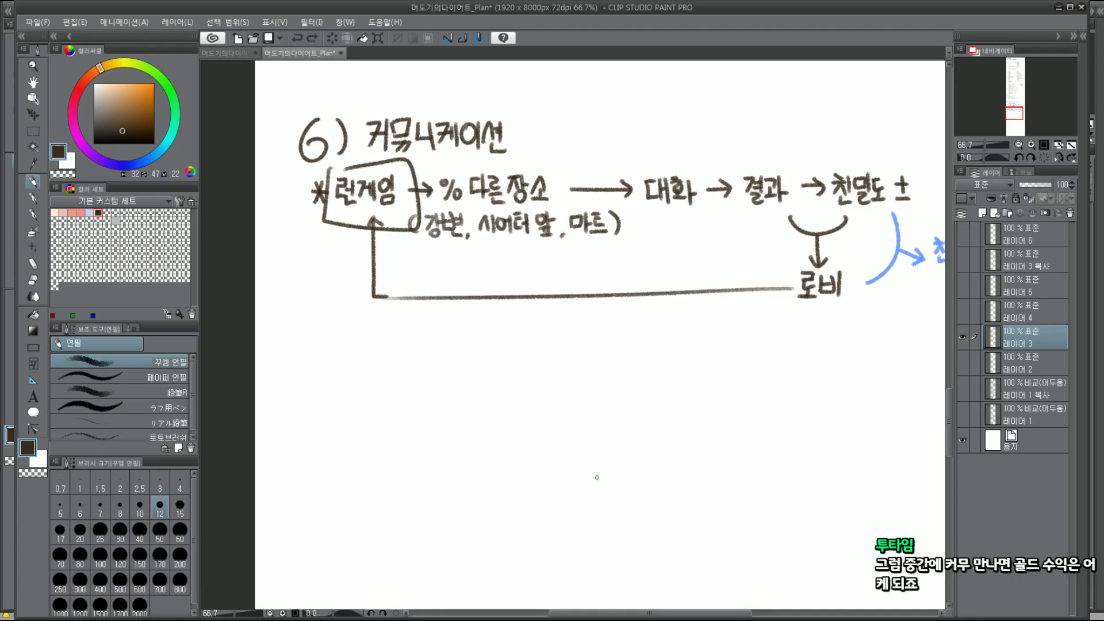
{"action": "key", "text": "ctrl+z"}
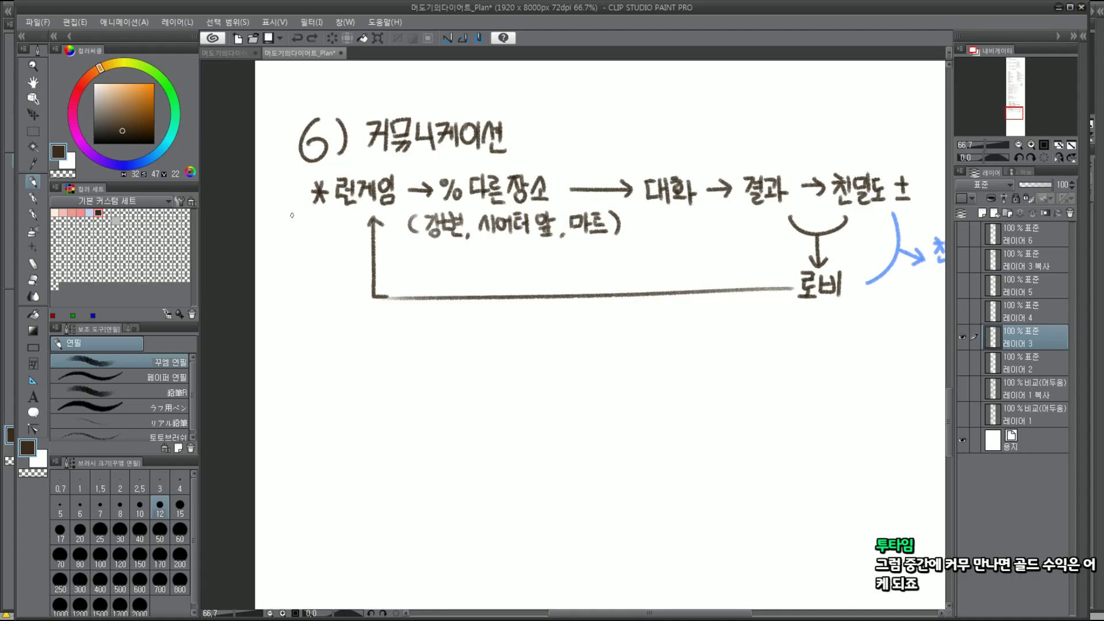
Erase the asterisk, label the first flow A), and start a B label below
{"action": "mouse_move", "coordinate": [314, 193]}
{"action": "left_mouse_down"}
{"action": "mouse_move", "coordinate": [322, 210]}
{"action": "mouse_move", "coordinate": [313, 230]}
{"action": "mouse_move", "coordinate": [305, 201]}
{"action": "left_mouse_up"}
{"action": "left_click_drag", "start_coordinate": [309, 184], "coordinate": [310, 213]}
{"action": "mouse_move", "coordinate": [302, 363]}
{"action": "left_mouse_down"}
{"action": "mouse_move", "coordinate": [294, 394]}
{"action": "mouse_move", "coordinate": [313, 388]}
{"action": "mouse_move", "coordinate": [294, 396]}
{"action": "left_mouse_up"}
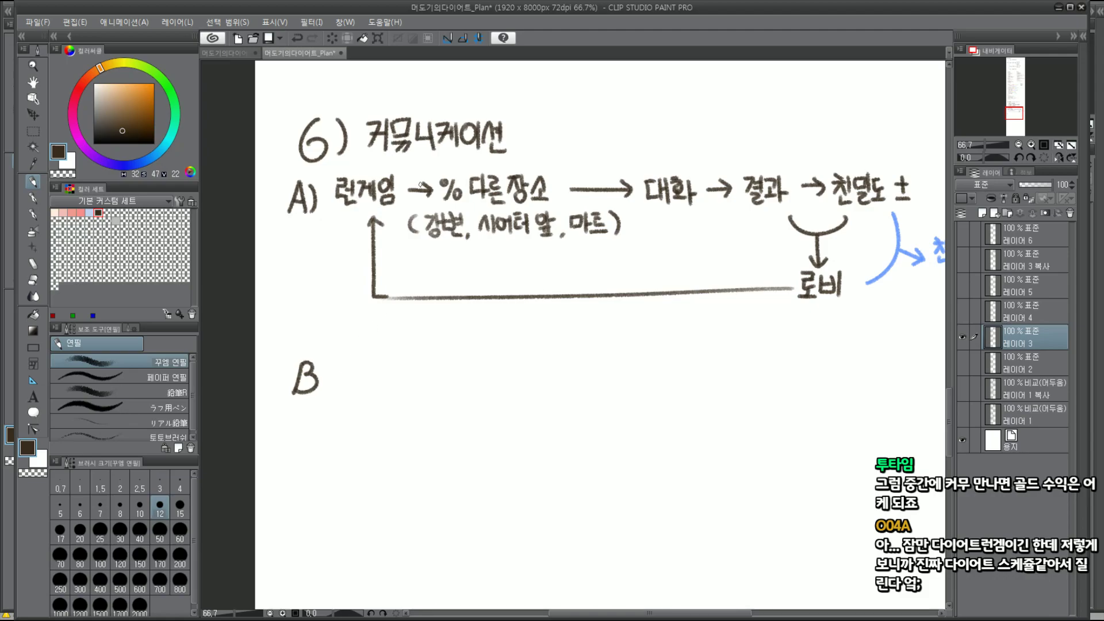
Pencil a small bracketed note above flow A's first arrow
{"action": "scroll", "coordinate": [421, 185], "scroll_direction": "up", "scroll_amount": 1}
{"action": "scroll", "coordinate": [422, 185], "scroll_direction": "up", "scroll_amount": 1}
{"action": "mouse_move", "coordinate": [407, 156]}
{"action": "left_mouse_down"}
{"action": "mouse_move", "coordinate": [410, 184]}
{"action": "mouse_move", "coordinate": [444, 163]}
{"action": "mouse_move", "coordinate": [448, 194]}
{"action": "left_mouse_up"}
{"action": "left_click_drag", "start_coordinate": [459, 146], "coordinate": [455, 196]}
Write 대화 followed by an arrow after the B) label
{"action": "scroll", "coordinate": [451, 192], "scroll_direction": "down", "scroll_amount": 1}
{"action": "scroll", "coordinate": [356, 399], "scroll_direction": "down", "scroll_amount": 1}
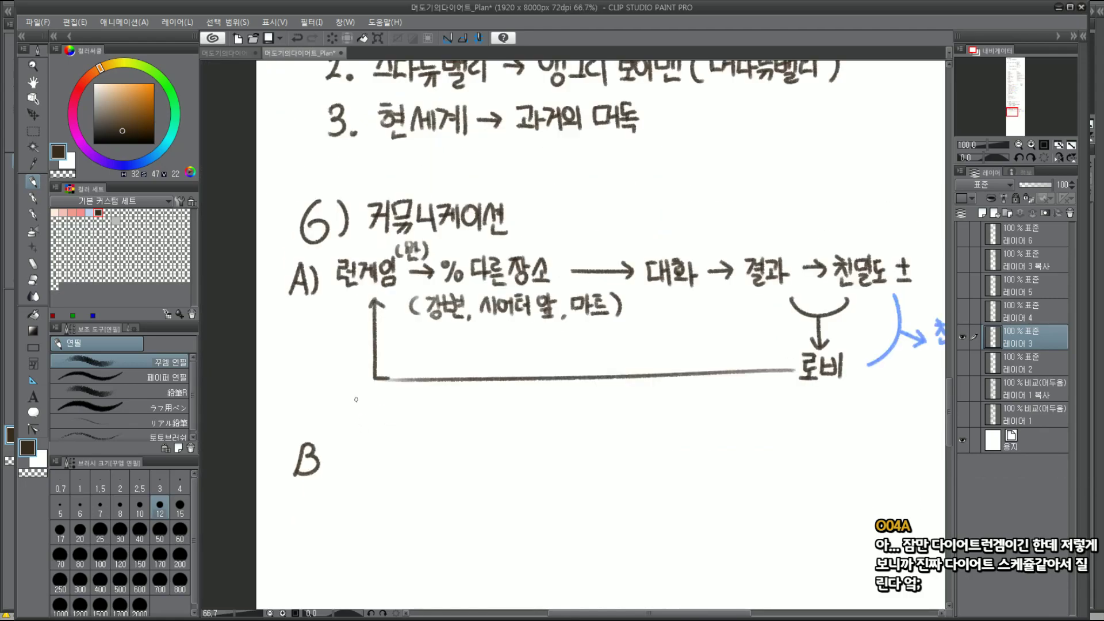
{"action": "mouse_move", "coordinate": [389, 436]}
{"action": "left_mouse_down"}
{"action": "mouse_move", "coordinate": [416, 329]}
{"action": "mouse_move", "coordinate": [358, 366]}
{"action": "mouse_move", "coordinate": [395, 348]}
{"action": "mouse_move", "coordinate": [393, 362]}
{"action": "left_mouse_up"}
{"action": "left_click_drag", "start_coordinate": [397, 349], "coordinate": [406, 365]}
{"action": "left_click_drag", "start_coordinate": [409, 334], "coordinate": [424, 363]}
{"action": "mouse_move", "coordinate": [425, 352]}
{"action": "left_mouse_down"}
{"action": "mouse_move", "coordinate": [457, 348]}
{"action": "mouse_move", "coordinate": [453, 357]}
{"action": "left_mouse_up"}
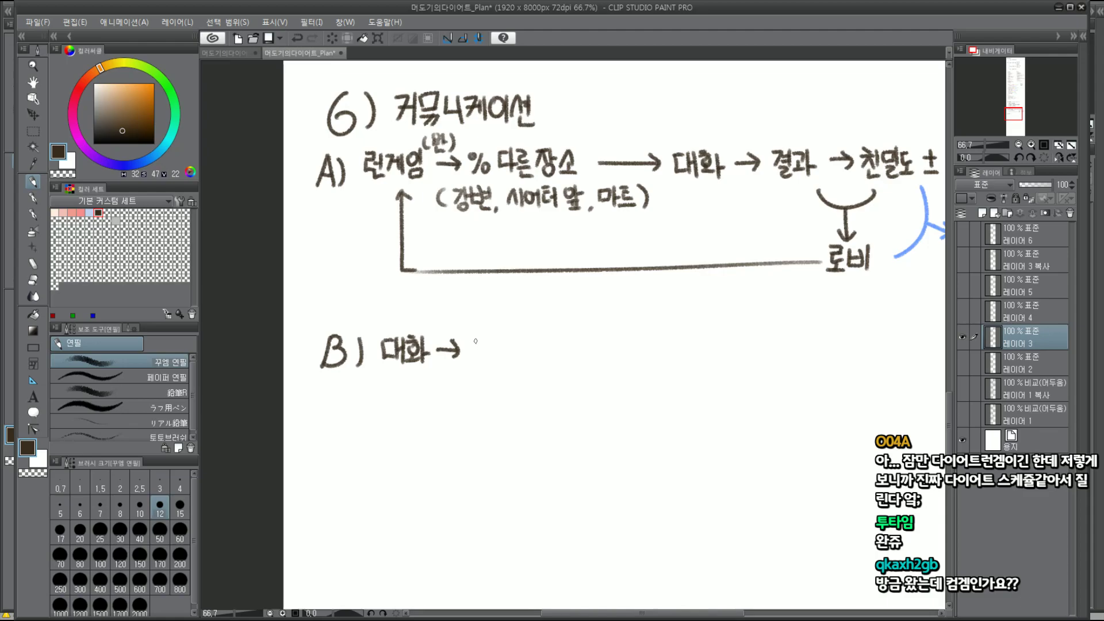
Write 미팅 포인트 힌트 after the arrow in flow B
{"action": "left_click_drag", "start_coordinate": [475, 341], "coordinate": [475, 356]}
{"action": "mouse_move", "coordinate": [475, 341]}
{"action": "left_mouse_down"}
{"action": "mouse_move", "coordinate": [491, 360]}
{"action": "mouse_move", "coordinate": [504, 342]}
{"action": "left_mouse_up"}
{"action": "left_click_drag", "start_coordinate": [494, 344], "coordinate": [508, 356]}
{"action": "left_click_drag", "start_coordinate": [504, 353], "coordinate": [505, 353]}
{"action": "left_click_drag", "start_coordinate": [519, 337], "coordinate": [525, 356]}
{"action": "mouse_move", "coordinate": [518, 359]}
{"action": "left_mouse_down"}
{"action": "mouse_move", "coordinate": [532, 358]}
{"action": "mouse_move", "coordinate": [532, 345]}
{"action": "left_mouse_up"}
{"action": "left_click_drag", "start_coordinate": [541, 334], "coordinate": [545, 361]}
{"action": "mouse_move", "coordinate": [545, 338]}
{"action": "left_mouse_down"}
{"action": "mouse_move", "coordinate": [560, 359]}
{"action": "mouse_move", "coordinate": [578, 339]}
{"action": "left_mouse_up"}
{"action": "left_click_drag", "start_coordinate": [574, 342], "coordinate": [593, 353]}
{"action": "mouse_move", "coordinate": [585, 352]}
{"action": "left_mouse_down"}
{"action": "mouse_move", "coordinate": [597, 361]}
{"action": "mouse_move", "coordinate": [606, 343]}
{"action": "left_mouse_up"}
{"action": "left_click_drag", "start_coordinate": [597, 340], "coordinate": [613, 359]}
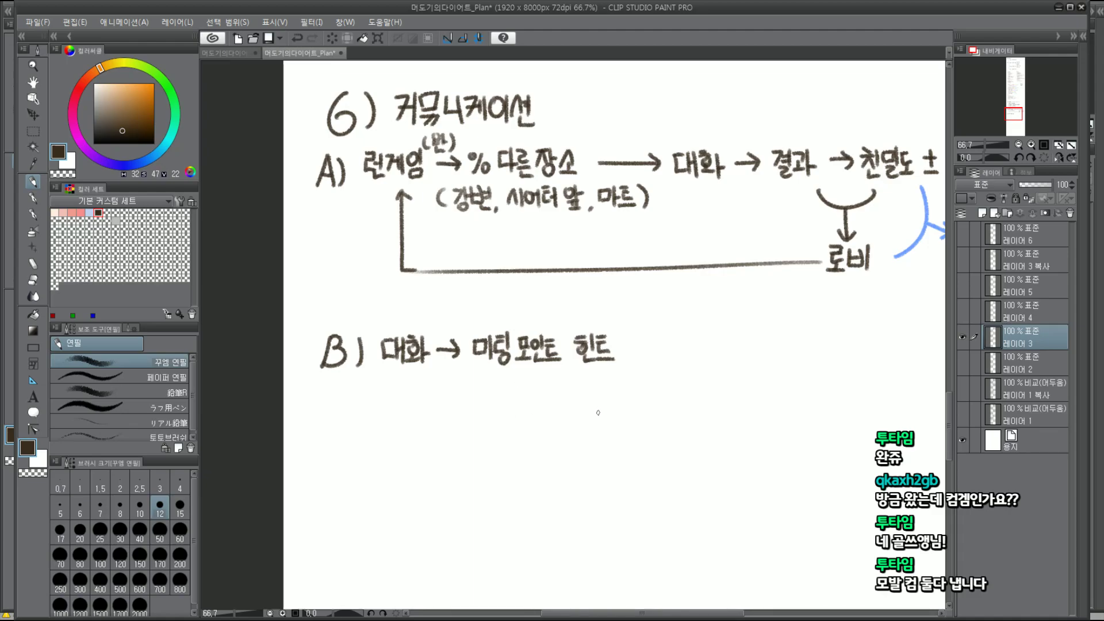
Jot a circled 1.2 note to the right of 힌트, removing a stray stroke
{"action": "scroll", "coordinate": [1021, 121], "scroll_direction": "down", "scroll_amount": 2}
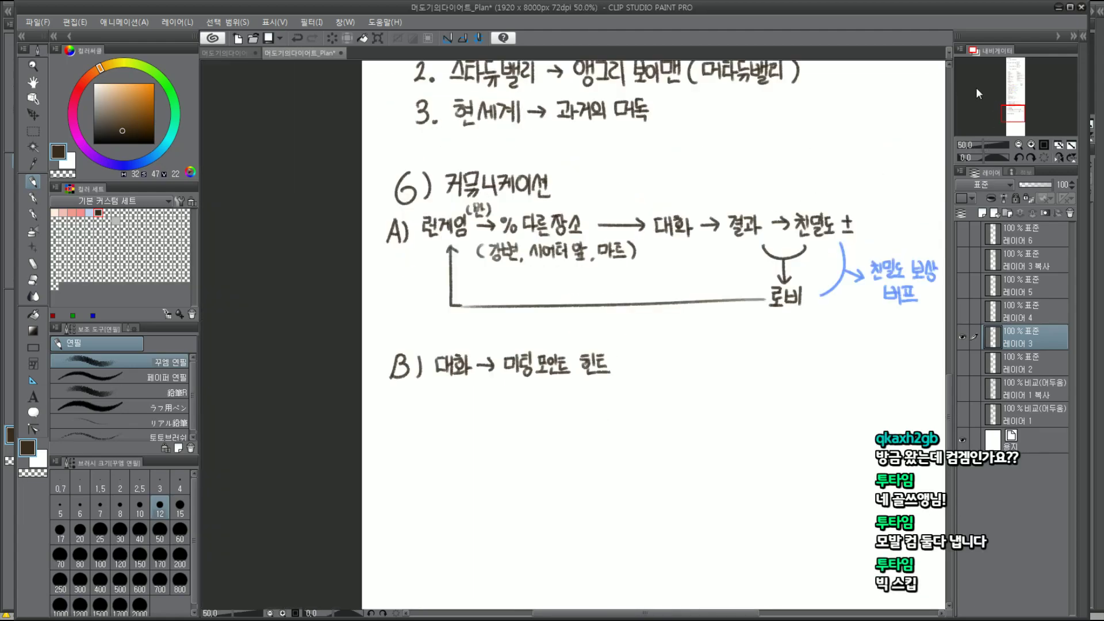
{"action": "scroll", "coordinate": [1021, 120], "scroll_direction": "up", "scroll_amount": 1}
{"action": "scroll", "coordinate": [1020, 121], "scroll_direction": "up", "scroll_amount": 1}
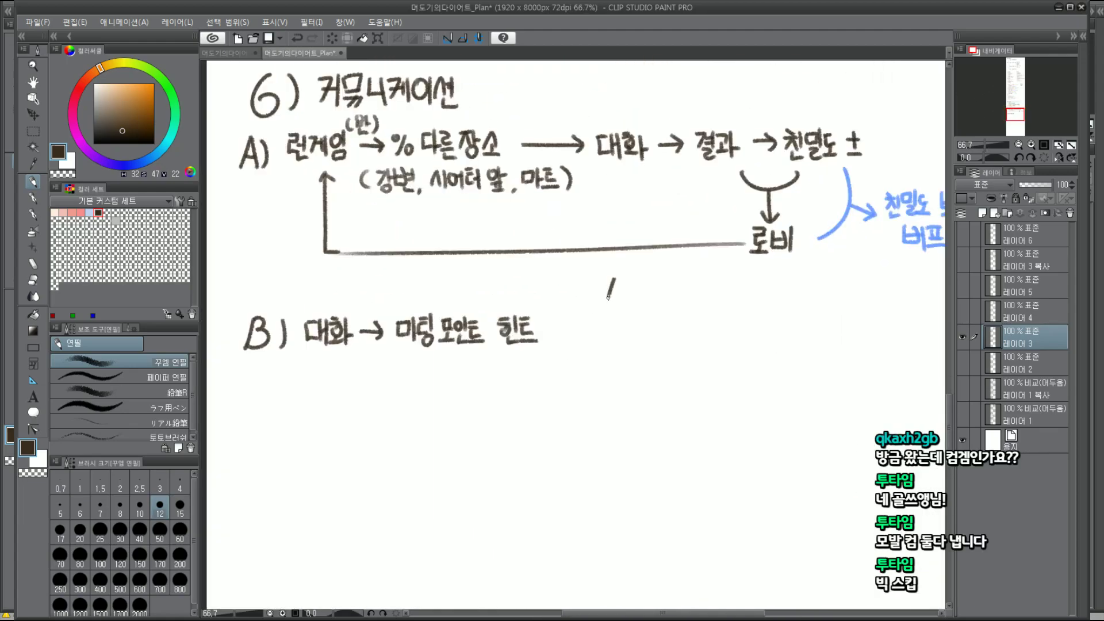
{"action": "mouse_move", "coordinate": [636, 279]}
{"action": "left_mouse_down"}
{"action": "mouse_move", "coordinate": [652, 299]}
{"action": "mouse_move", "coordinate": [627, 346]}
{"action": "mouse_move", "coordinate": [609, 351]}
{"action": "mouse_move", "coordinate": [669, 328]}
{"action": "left_mouse_up"}
{"action": "key", "text": "ctrl+z"}
{"action": "key", "text": "ctrl+z"}
Write Com → Mobile beside the circle, then undo it along with the circled 1.2
{"action": "mouse_move", "coordinate": [661, 322]}
{"action": "left_mouse_down"}
{"action": "mouse_move", "coordinate": [692, 339]}
{"action": "mouse_move", "coordinate": [700, 319]}
{"action": "mouse_move", "coordinate": [713, 338]}
{"action": "left_mouse_up"}
{"action": "left_click_drag", "start_coordinate": [718, 319], "coordinate": [729, 336]}
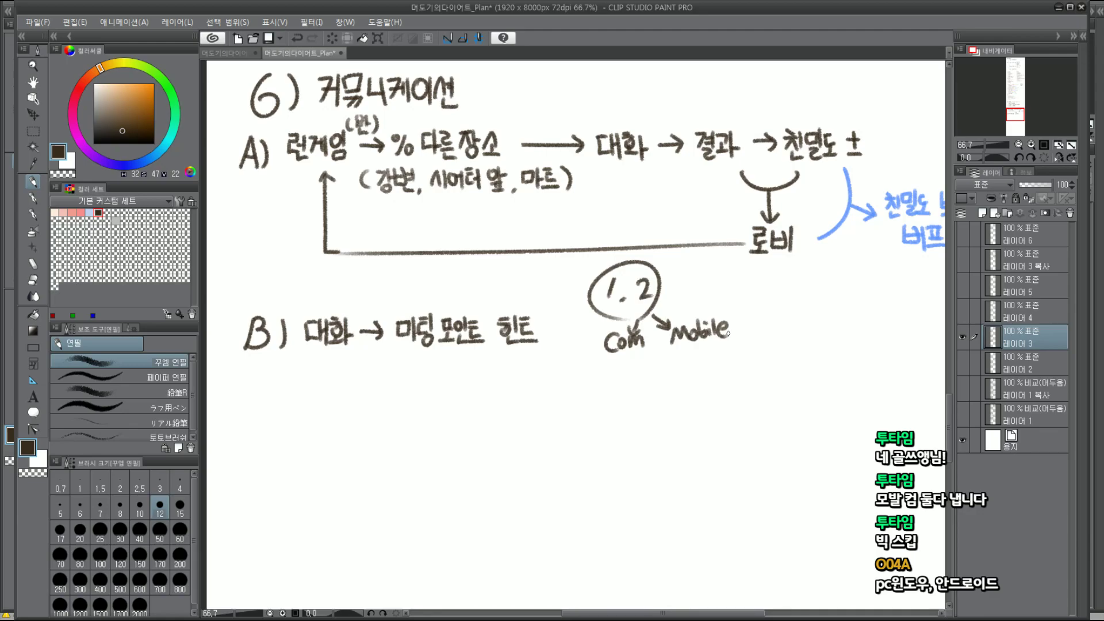
{"action": "key", "text": "ctrl+z"}
{"action": "key", "text": "ctrl+z"}
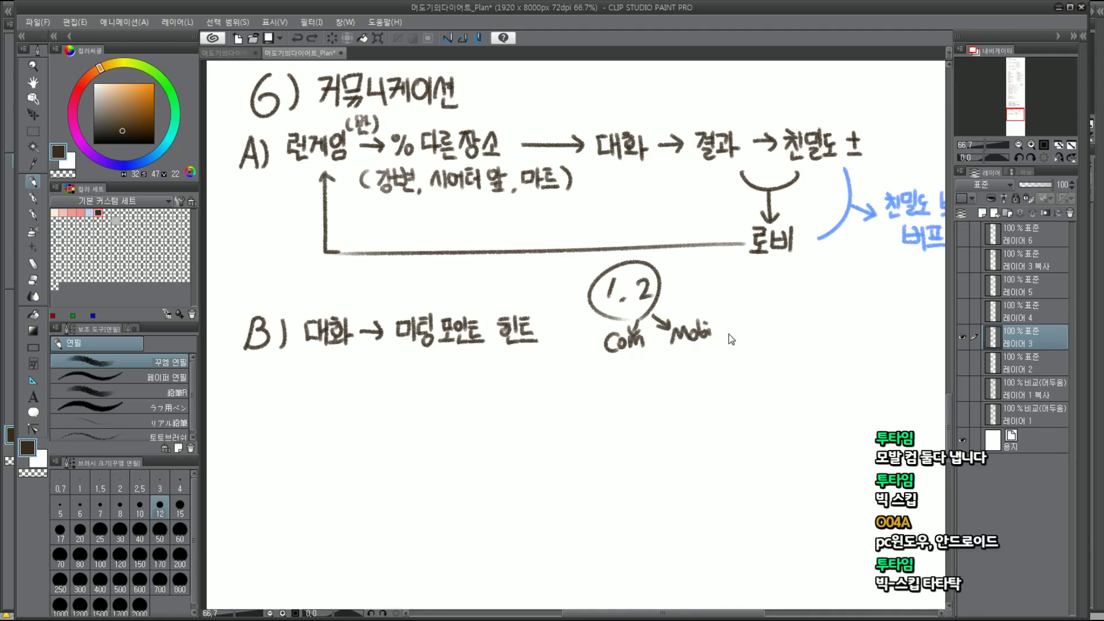
{"action": "key", "text": "ctrl+z"}
{"action": "key", "text": "ctrl+z"}
{"action": "key", "text": "ctrl+z"}
{"action": "key", "text": "ctrl+z"}
{"action": "key", "text": "ctrl+z"}
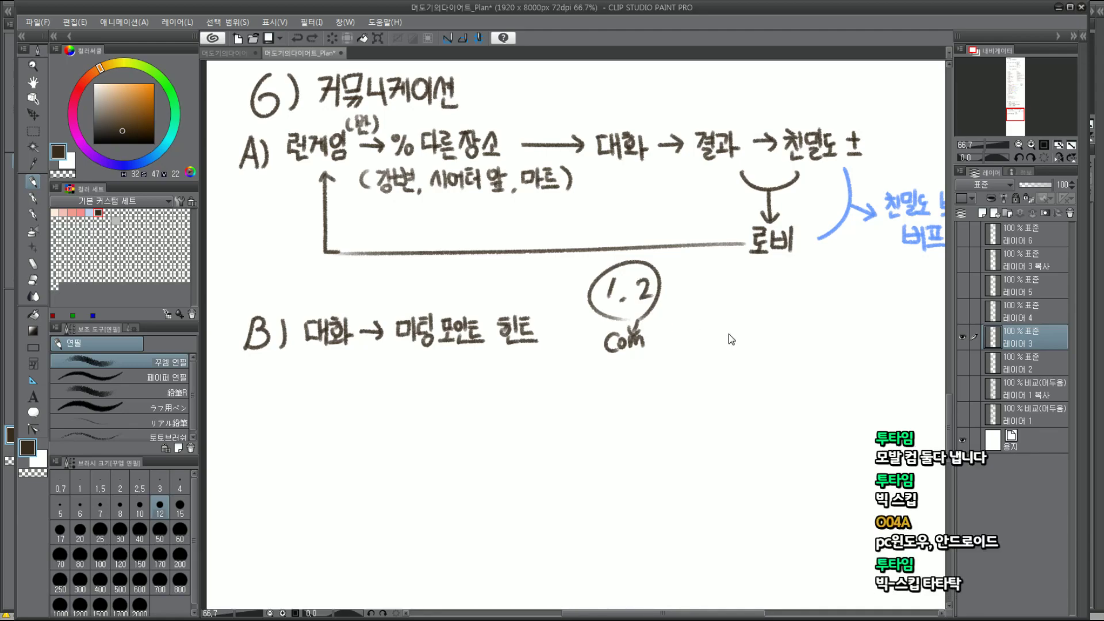
{"action": "key", "text": "ctrl+z"}
{"action": "key", "text": "ctrl+z"}
{"action": "key", "text": "ctrl+z"}
{"action": "key", "text": "ctrl+z"}
{"action": "key", "text": "ctrl+z"}
{"action": "key", "text": "ctrl+z"}
{"action": "key", "text": "ctrl+z"}
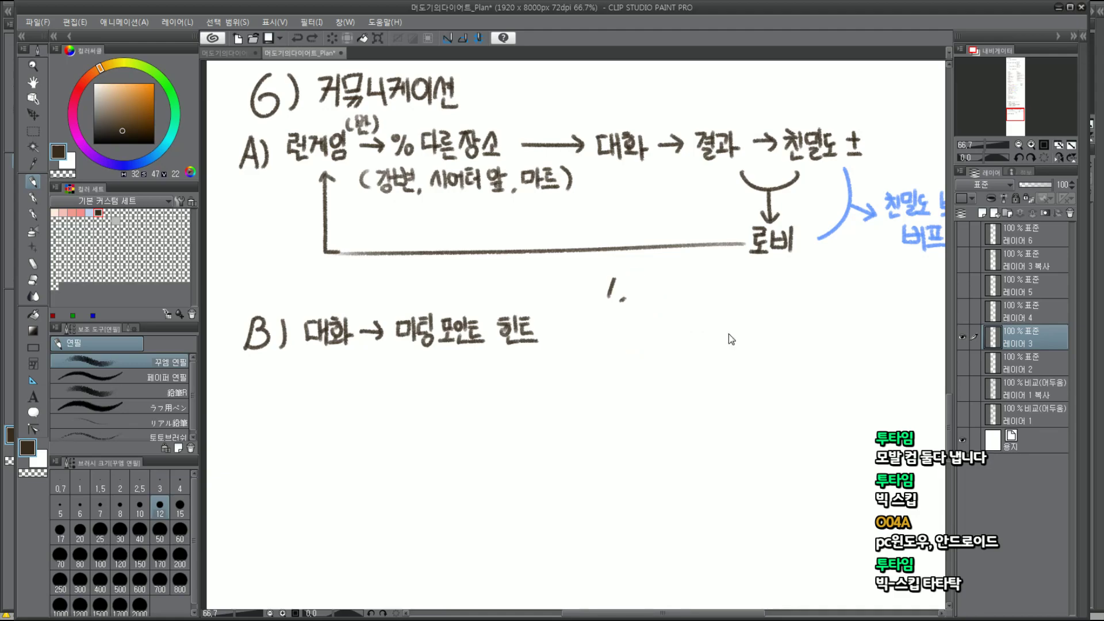
{"action": "key", "text": "ctrl+z"}
{"action": "key", "text": "ctrl+z"}
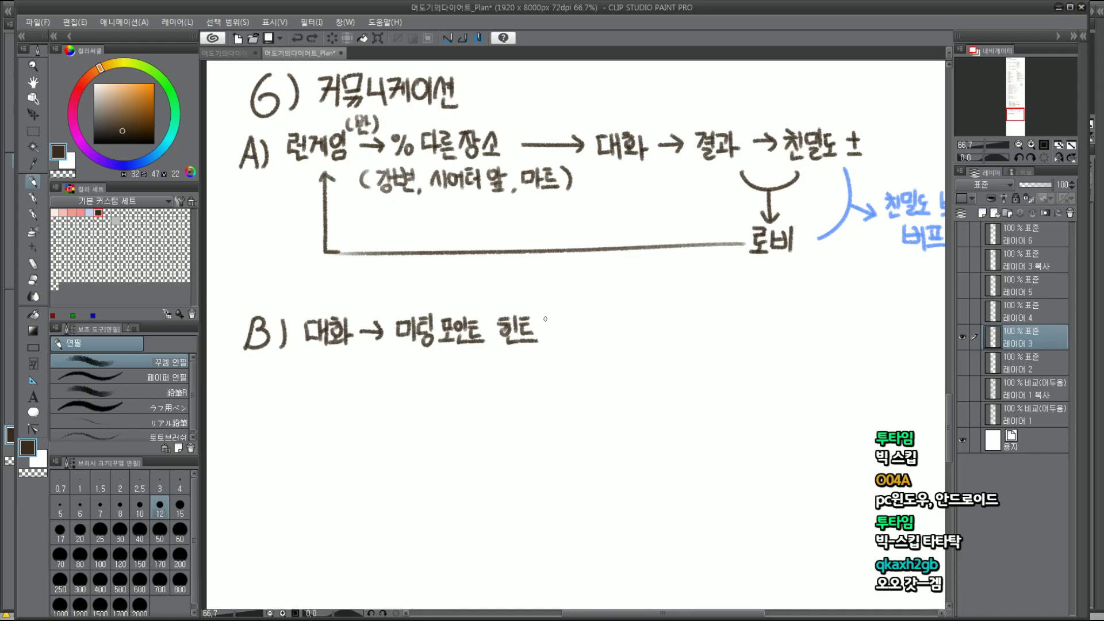
Extend flow B with → 로비 → after 힌트
{"action": "left_click_drag", "start_coordinate": [402, 290], "coordinate": [405, 362]}
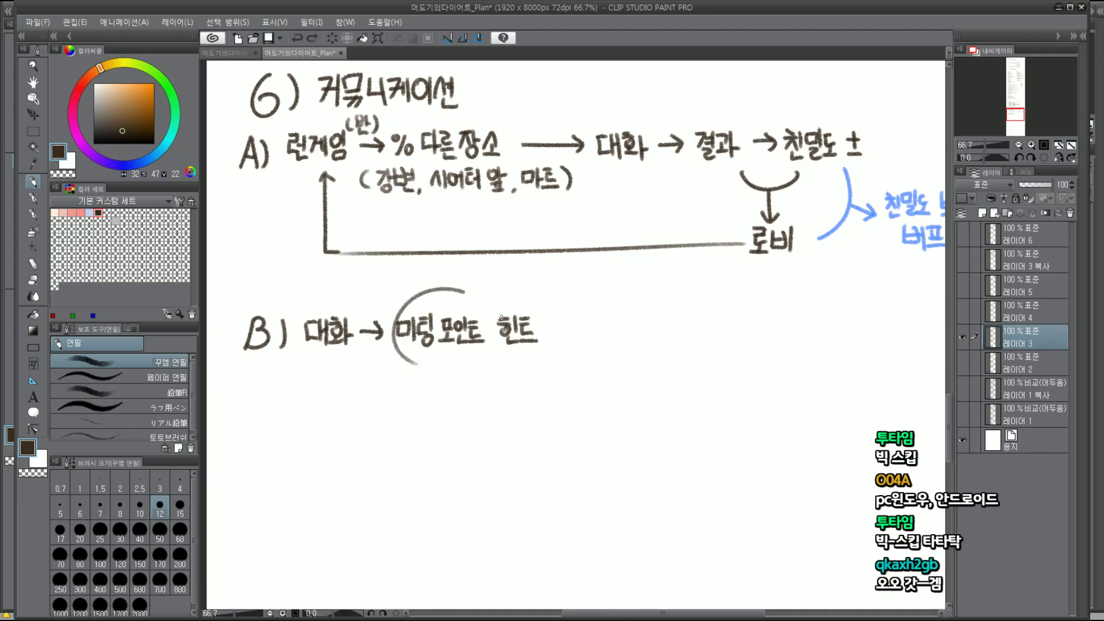
{"action": "key", "text": "ctrl+z"}
{"action": "mouse_move", "coordinate": [553, 332]}
{"action": "left_mouse_down"}
{"action": "mouse_move", "coordinate": [598, 328]}
{"action": "mouse_move", "coordinate": [594, 340]}
{"action": "left_mouse_up"}
{"action": "left_click_drag", "start_coordinate": [584, 342], "coordinate": [606, 339]}
{"action": "left_click_drag", "start_coordinate": [606, 329], "coordinate": [614, 337]}
{"action": "mouse_move", "coordinate": [623, 316]}
{"action": "left_mouse_down"}
{"action": "mouse_move", "coordinate": [624, 345]}
{"action": "mouse_move", "coordinate": [679, 323]}
{"action": "mouse_move", "coordinate": [691, 346]}
{"action": "left_mouse_up"}
Continue flow B with 런게임 → 미팅포인트
{"action": "left_click_drag", "start_coordinate": [689, 321], "coordinate": [694, 339]}
{"action": "mouse_move", "coordinate": [702, 315]}
{"action": "left_mouse_down"}
{"action": "mouse_move", "coordinate": [709, 342]}
{"action": "mouse_move", "coordinate": [715, 329]}
{"action": "left_mouse_up"}
{"action": "mouse_move", "coordinate": [724, 314]}
{"action": "left_mouse_down"}
{"action": "mouse_move", "coordinate": [729, 346]}
{"action": "mouse_move", "coordinate": [757, 329]}
{"action": "left_mouse_up"}
{"action": "mouse_move", "coordinate": [757, 329]}
{"action": "left_mouse_down"}
{"action": "mouse_move", "coordinate": [749, 336]}
{"action": "mouse_move", "coordinate": [765, 336]}
{"action": "left_mouse_up"}
{"action": "left_click_drag", "start_coordinate": [765, 323], "coordinate": [783, 335]}
{"action": "mouse_move", "coordinate": [780, 316]}
{"action": "left_mouse_down"}
{"action": "mouse_move", "coordinate": [782, 343]}
{"action": "mouse_move", "coordinate": [798, 331]}
{"action": "mouse_move", "coordinate": [794, 344]}
{"action": "mouse_move", "coordinate": [819, 318]}
{"action": "left_mouse_up"}
{"action": "left_click_drag", "start_coordinate": [810, 321], "coordinate": [817, 331]}
{"action": "left_click_drag", "start_coordinate": [804, 338], "coordinate": [838, 332]}
{"action": "mouse_move", "coordinate": [838, 316]}
{"action": "left_mouse_down"}
{"action": "mouse_move", "coordinate": [849, 315]}
{"action": "mouse_move", "coordinate": [841, 333]}
{"action": "left_mouse_up"}
{"action": "left_click_drag", "start_coordinate": [840, 325], "coordinate": [856, 335]}
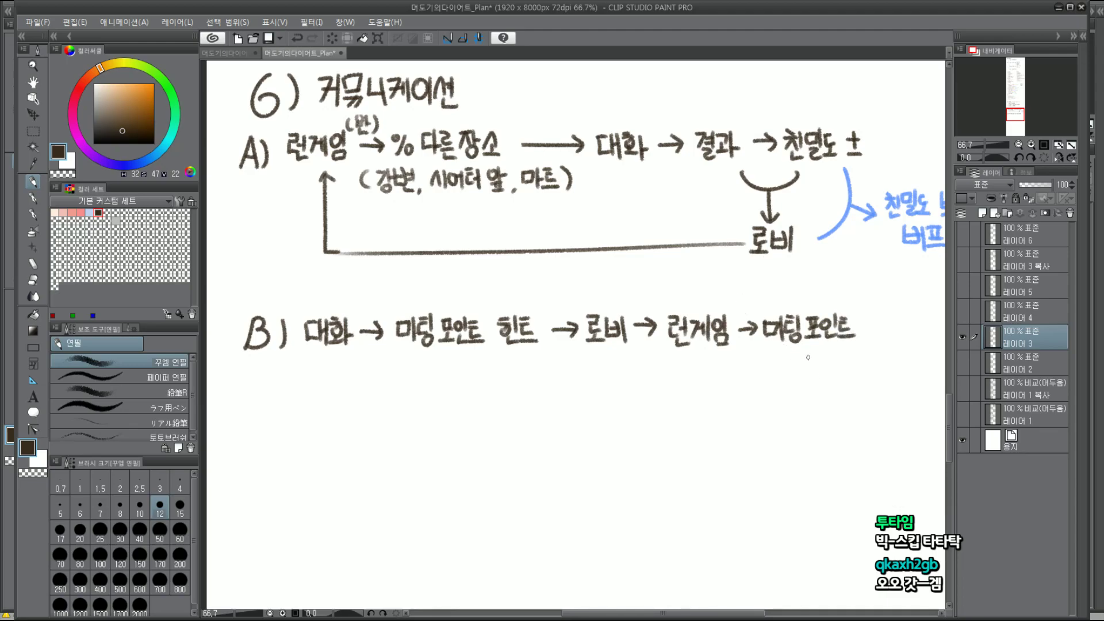
Draw a return line under flow B with an arrowhead into 대화, trimming the overhang
{"action": "mouse_move", "coordinate": [808, 345]}
{"action": "left_mouse_down"}
{"action": "mouse_move", "coordinate": [812, 381]}
{"action": "mouse_move", "coordinate": [387, 384]}
{"action": "left_mouse_up"}
{"action": "key", "text": "ctrl+z"}
{"action": "key", "text": "ctrl+z"}
{"action": "key", "text": "ctrl+z"}
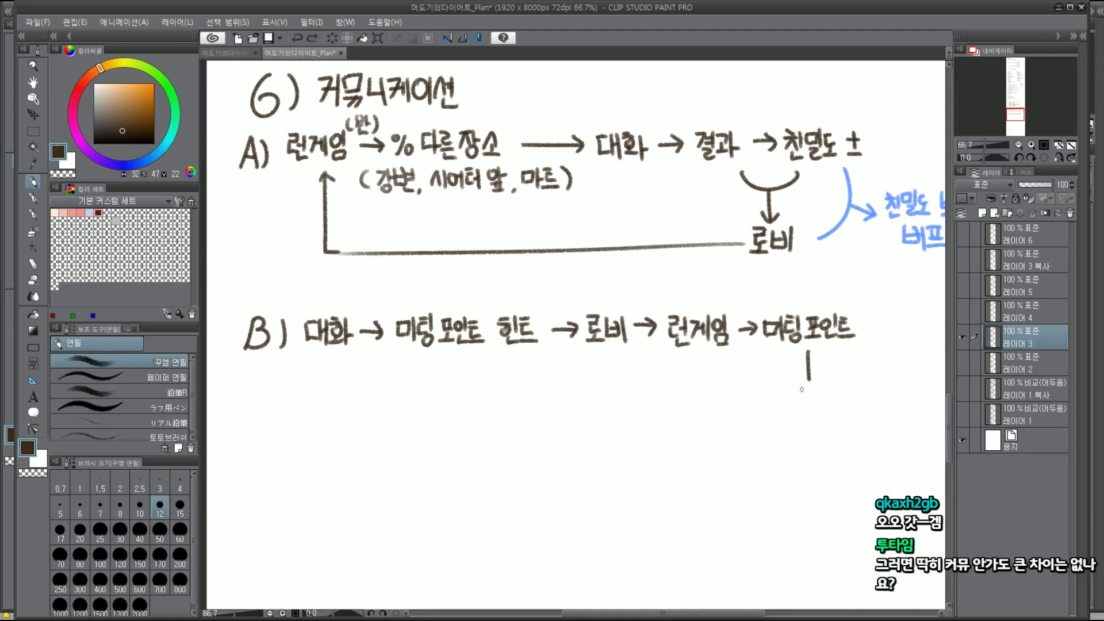
{"action": "mouse_move", "coordinate": [810, 381]}
{"action": "left_mouse_down"}
{"action": "mouse_move", "coordinate": [371, 384]}
{"action": "mouse_move", "coordinate": [857, 383]}
{"action": "left_mouse_up"}
{"action": "key", "text": "ctrl+z"}
{"action": "key", "text": "ctrl+z"}
{"action": "left_click_drag", "start_coordinate": [338, 386], "coordinate": [859, 376]}
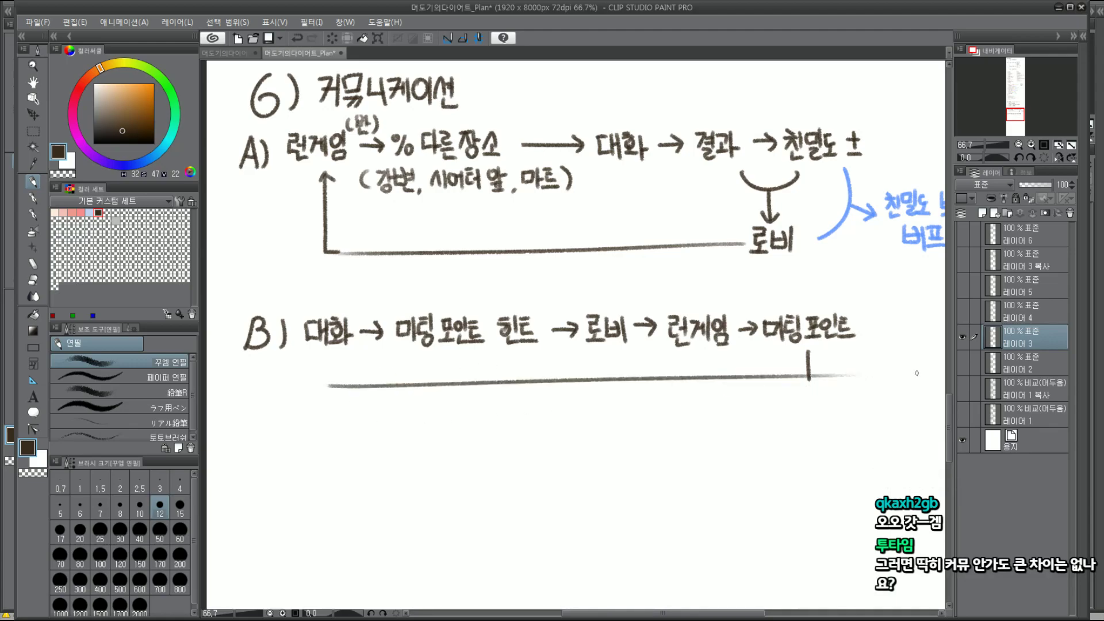
{"action": "mouse_move", "coordinate": [329, 355]}
{"action": "left_mouse_down"}
{"action": "mouse_move", "coordinate": [329, 385]}
{"action": "mouse_move", "coordinate": [329, 353]}
{"action": "mouse_move", "coordinate": [342, 365]}
{"action": "left_mouse_up"}
{"action": "left_click_drag", "start_coordinate": [850, 380], "coordinate": [817, 375]}
Start writing 친밀 below the return line, undoing the last 밀 strokes
{"action": "left_click_drag", "start_coordinate": [503, 386], "coordinate": [515, 392]}
{"action": "mouse_move", "coordinate": [506, 397]}
{"action": "left_mouse_down"}
{"action": "mouse_move", "coordinate": [500, 407]}
{"action": "mouse_move", "coordinate": [514, 408]}
{"action": "left_mouse_up"}
{"action": "mouse_move", "coordinate": [516, 391]}
{"action": "left_mouse_down"}
{"action": "mouse_move", "coordinate": [521, 417]}
{"action": "mouse_move", "coordinate": [524, 401]}
{"action": "left_mouse_up"}
{"action": "left_click_drag", "start_coordinate": [524, 391], "coordinate": [535, 418]}
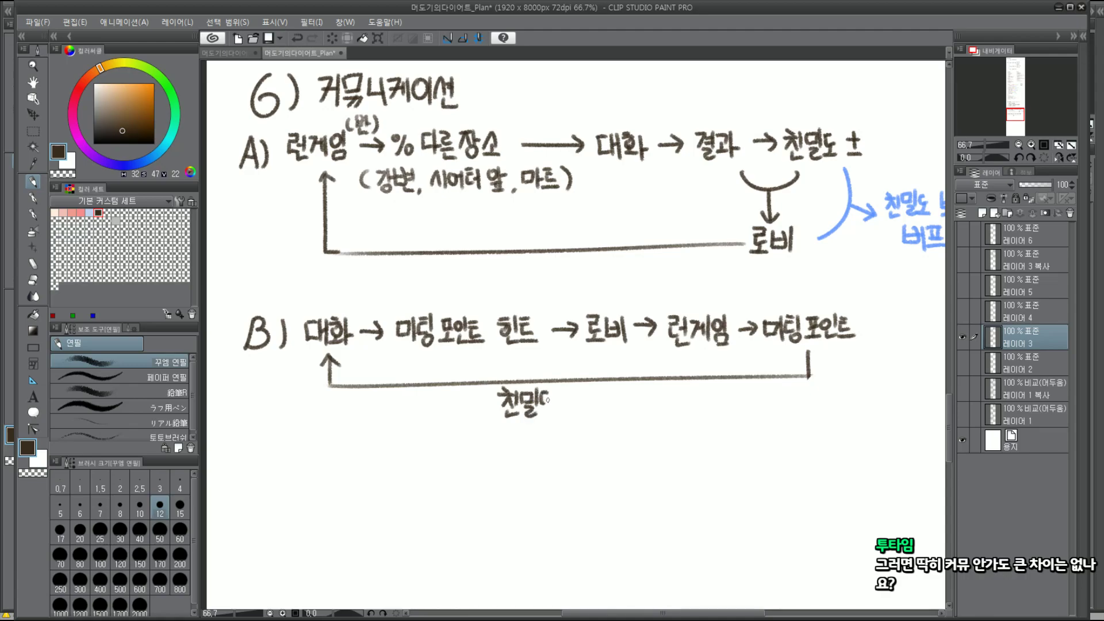
{"action": "key", "text": "ctrl+z"}
{"action": "key", "text": "ctrl+z"}
{"action": "key", "text": "ctrl+z"}
{"action": "key", "text": "ctrl+z"}
{"action": "key", "text": "ctrl+z"}
{"action": "key", "text": "ctrl+z"}
{"action": "key", "text": "ctrl+z"}
{"action": "key", "text": "ctrl+z"}
{"action": "key", "text": "ctrl+z"}
{"action": "key", "text": "ctrl+z"}
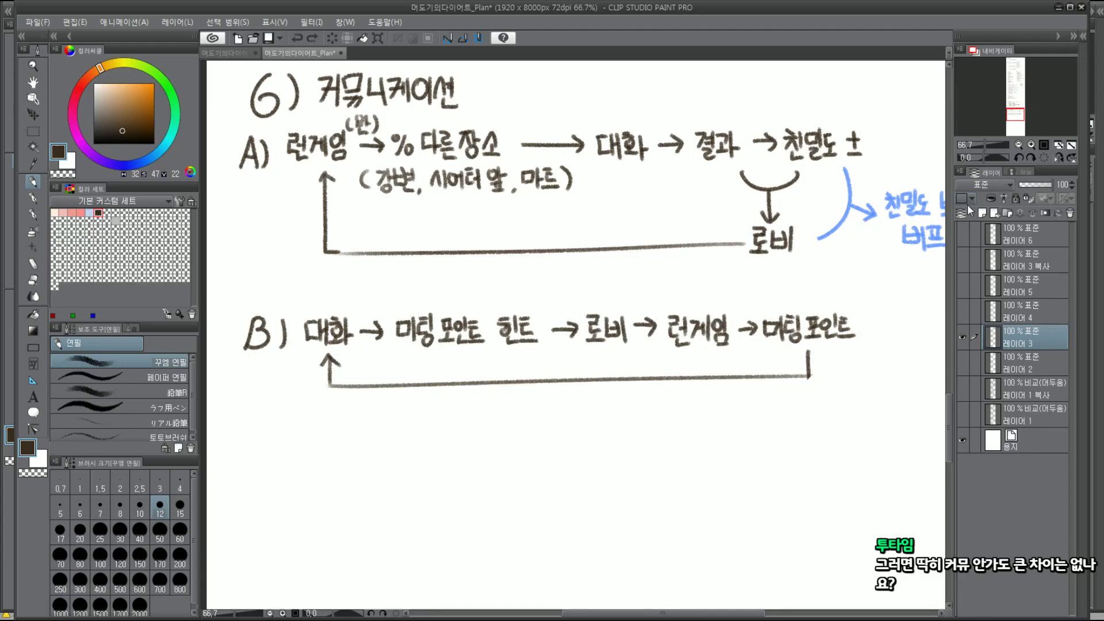
Zoom in on flow A's note and sample the blue colour from its arrow
{"action": "left_click", "coordinate": [1035, 112]}
{"action": "scroll", "coordinate": [506, 310], "scroll_direction": "up", "scroll_amount": 3}
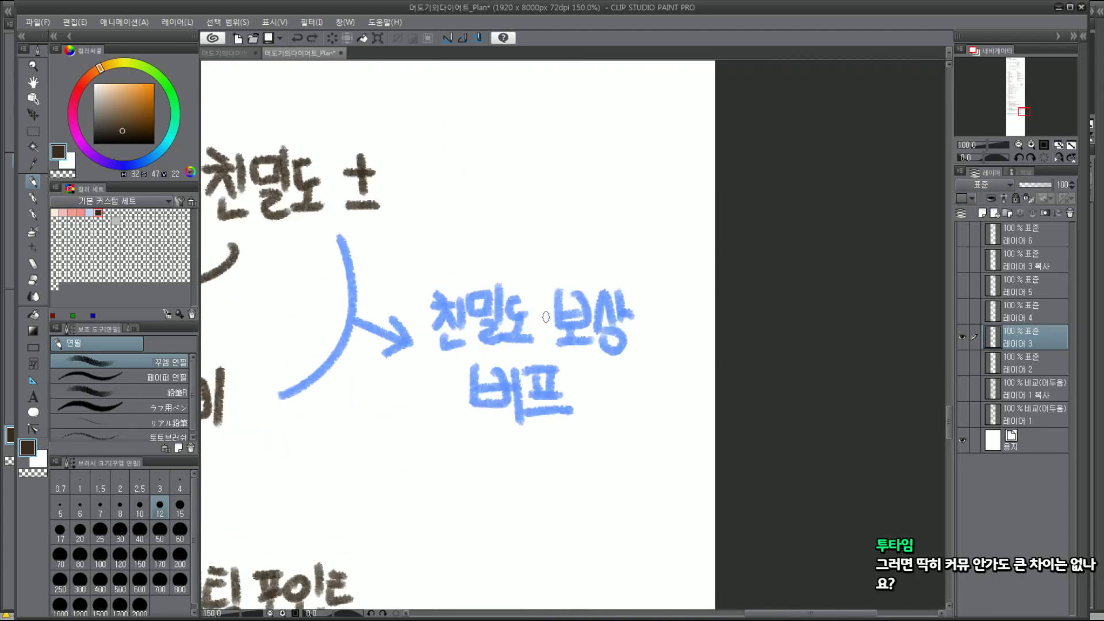
{"action": "scroll", "coordinate": [506, 310], "scroll_direction": "up", "scroll_amount": 1}
{"action": "scroll", "coordinate": [397, 350], "scroll_direction": "up", "scroll_amount": 3}
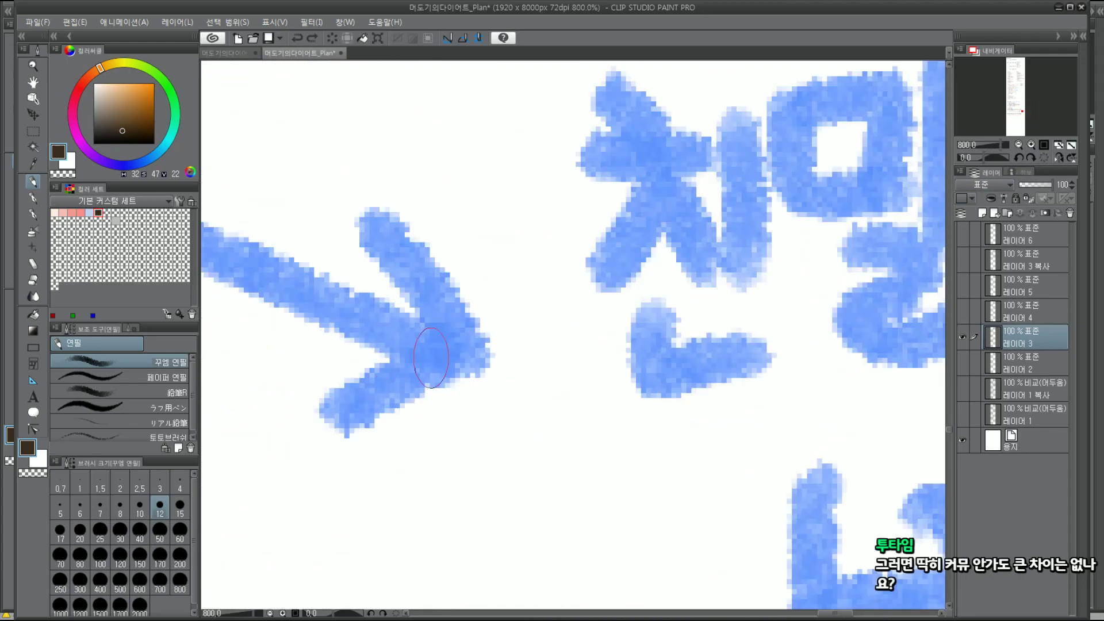
{"action": "left_click", "coordinate": [440, 351], "text": "alt"}
Handwrite a blue 친밀도 + label beneath flow B's return loop
{"action": "scroll", "coordinate": [437, 354], "scroll_direction": "down", "scroll_amount": 2}
{"action": "scroll", "coordinate": [767, 307], "scroll_direction": "down", "scroll_amount": 3}
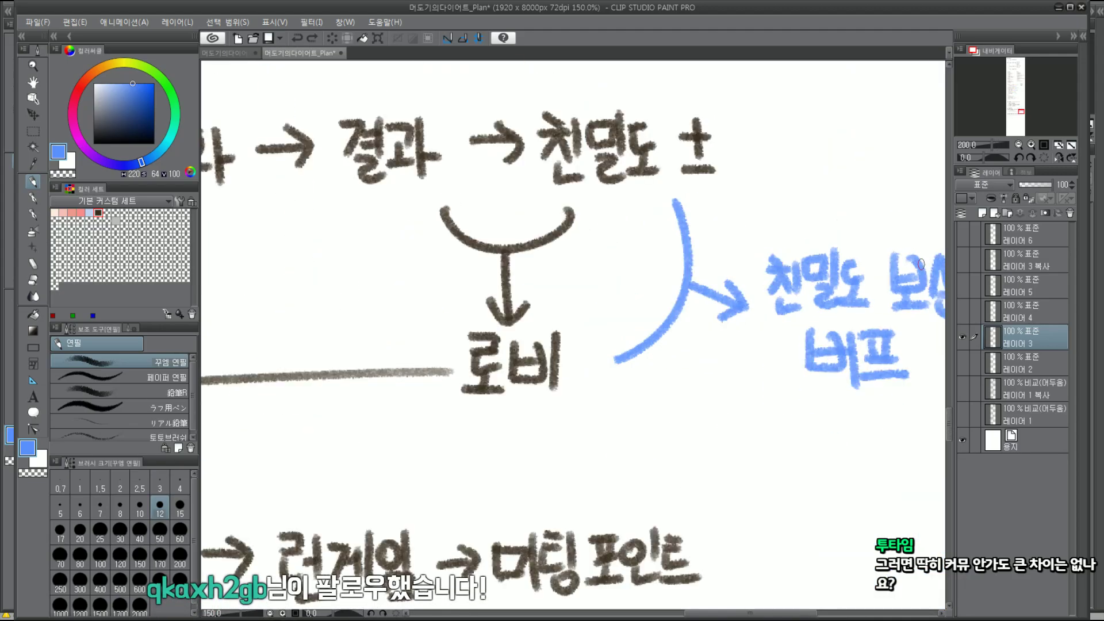
{"action": "scroll", "coordinate": [767, 307], "scroll_direction": "down", "scroll_amount": 1}
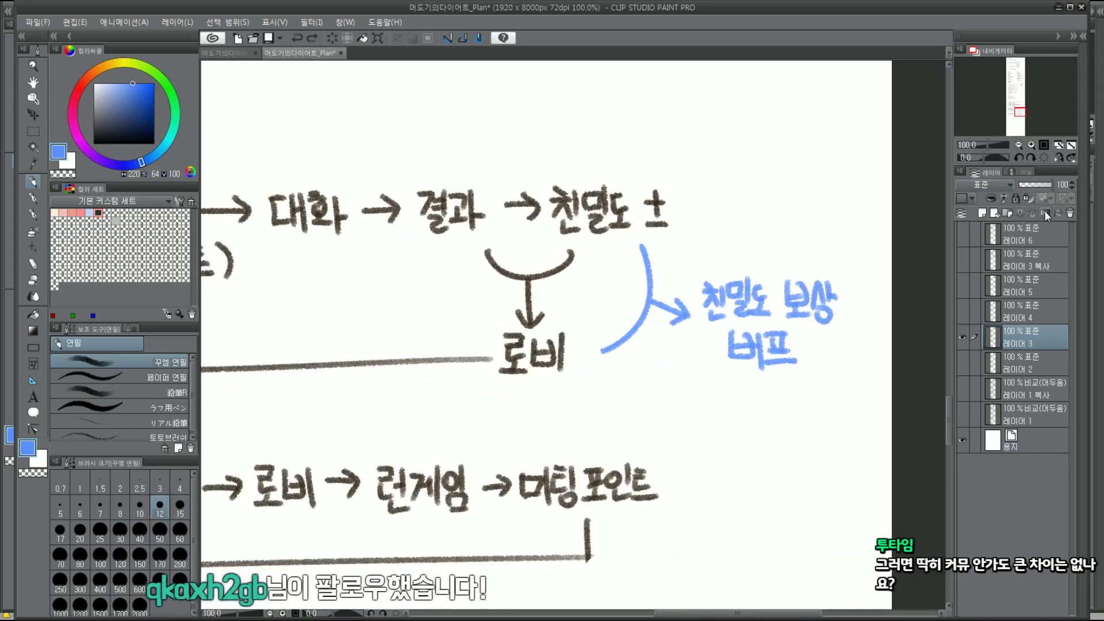
{"action": "scroll", "coordinate": [1019, 115], "scroll_direction": "down", "scroll_amount": 1}
{"action": "left_click_drag", "start_coordinate": [1020, 115], "coordinate": [1015, 117]}
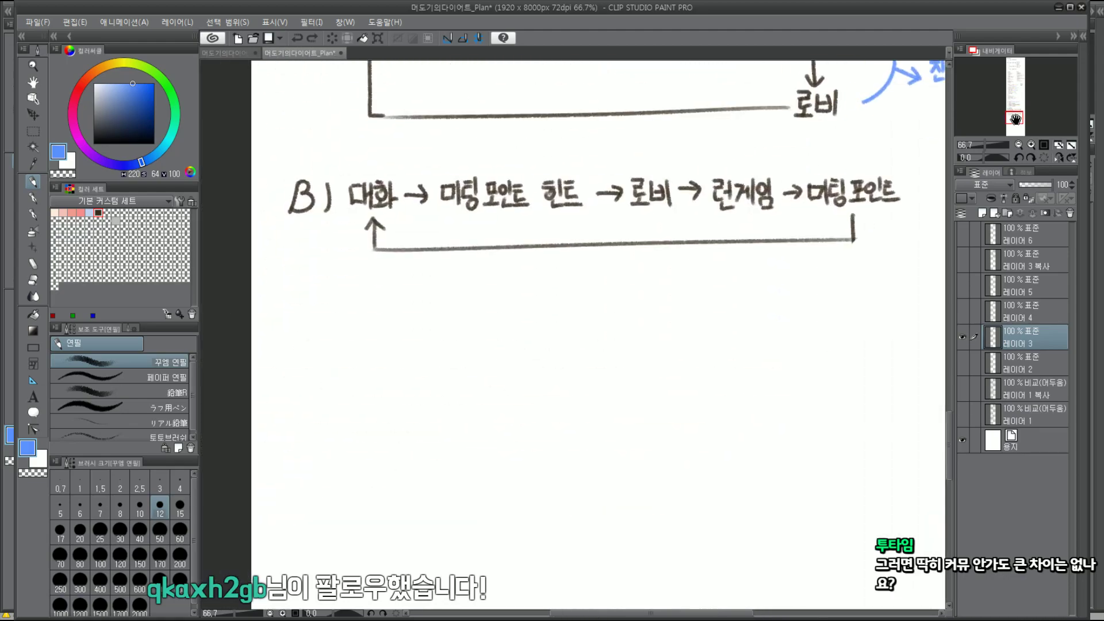
{"action": "scroll", "coordinate": [1015, 118], "scroll_direction": "up", "scroll_amount": 1}
{"action": "scroll", "coordinate": [520, 244], "scroll_direction": "down", "scroll_amount": 1}
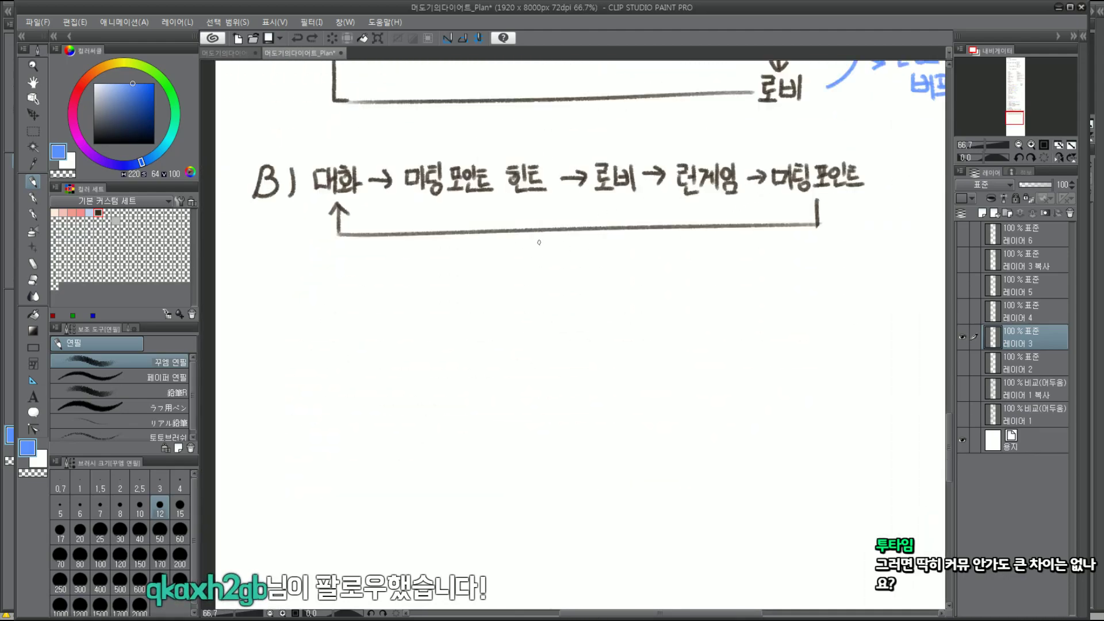
{"action": "left_click_drag", "start_coordinate": [535, 242], "coordinate": [545, 257]}
{"action": "mouse_move", "coordinate": [536, 258]}
{"action": "left_mouse_down"}
{"action": "mouse_move", "coordinate": [550, 264]}
{"action": "mouse_move", "coordinate": [558, 253]}
{"action": "mouse_move", "coordinate": [563, 266]}
{"action": "mouse_move", "coordinate": [575, 240]}
{"action": "mouse_move", "coordinate": [570, 258]}
{"action": "left_mouse_up"}
{"action": "mouse_move", "coordinate": [562, 261]}
{"action": "left_mouse_down"}
{"action": "mouse_move", "coordinate": [597, 249]}
{"action": "mouse_move", "coordinate": [591, 256]}
{"action": "left_mouse_up"}
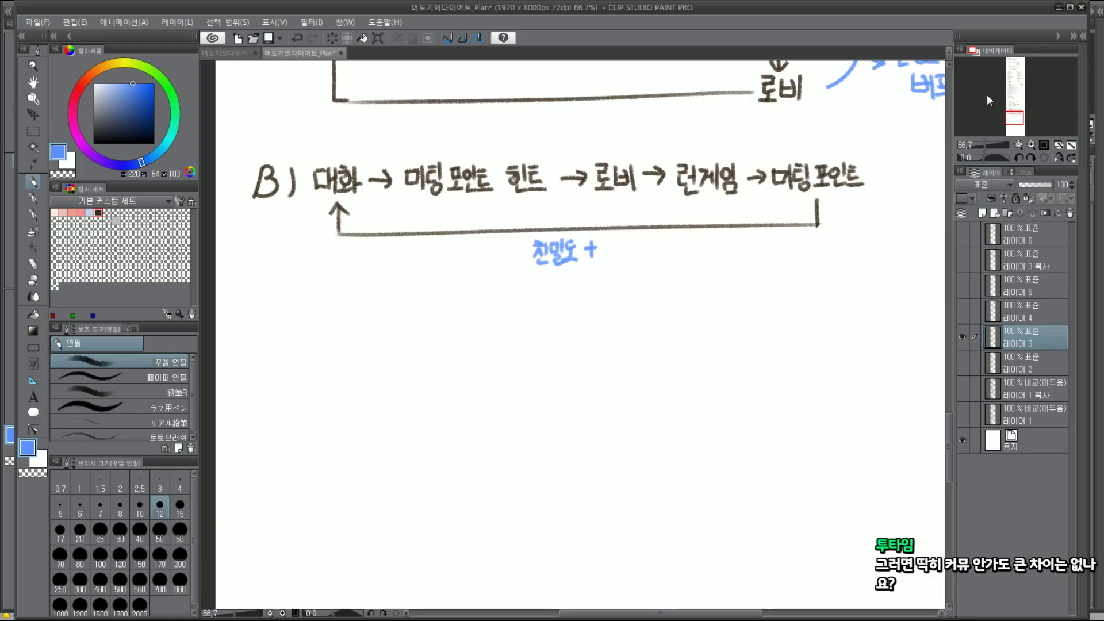
{"action": "scroll", "coordinate": [989, 106], "scroll_direction": "down", "scroll_amount": 1}
{"action": "left_click_drag", "start_coordinate": [997, 99], "coordinate": [1014, 114]}
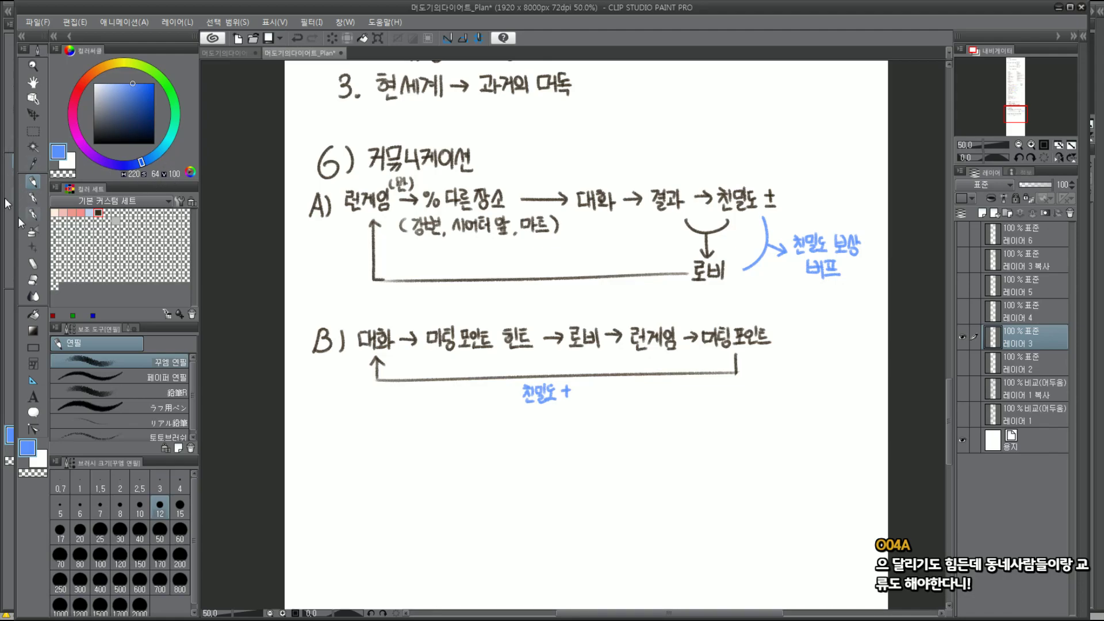
Switch the drawing colour to dark brown on the colour wheel
{"action": "left_click", "coordinate": [99, 213]}
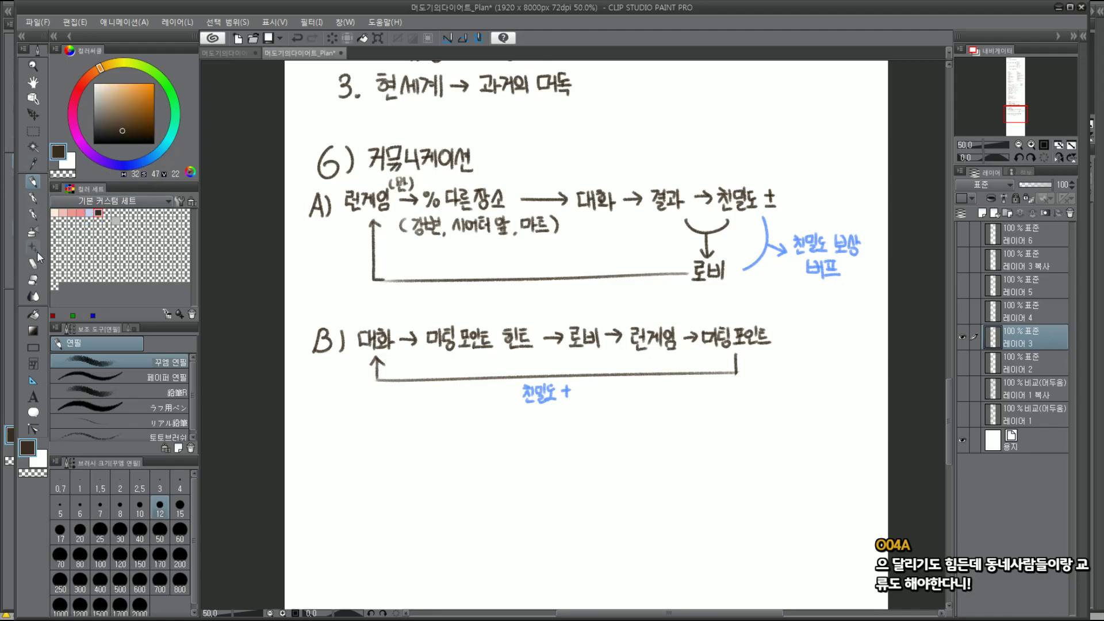
{"action": "left_click_drag", "start_coordinate": [98, 213], "coordinate": [80, 232]}
{"action": "scroll", "coordinate": [466, 390], "scroll_direction": "up", "scroll_amount": 1}
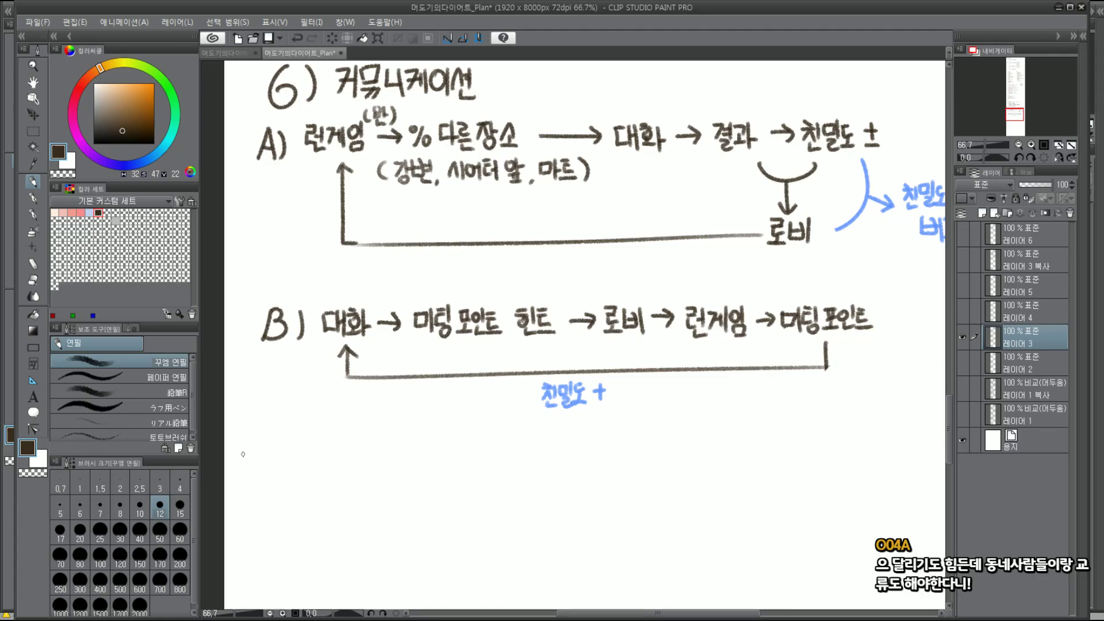
Handwrite a bullet reading 커뮤 NPC : 7명 below flowchart B
{"action": "mouse_move", "coordinate": [276, 460]}
{"action": "left_mouse_down"}
{"action": "mouse_move", "coordinate": [304, 471]}
{"action": "mouse_move", "coordinate": [314, 462]}
{"action": "left_mouse_up"}
{"action": "mouse_move", "coordinate": [316, 449]}
{"action": "left_mouse_down"}
{"action": "mouse_move", "coordinate": [315, 478]}
{"action": "mouse_move", "coordinate": [335, 463]}
{"action": "left_mouse_up"}
{"action": "mouse_move", "coordinate": [331, 464]}
{"action": "left_mouse_down"}
{"action": "mouse_move", "coordinate": [322, 477]}
{"action": "mouse_move", "coordinate": [351, 473]}
{"action": "mouse_move", "coordinate": [368, 449]}
{"action": "mouse_move", "coordinate": [368, 472]}
{"action": "mouse_move", "coordinate": [374, 460]}
{"action": "mouse_move", "coordinate": [391, 472]}
{"action": "mouse_move", "coordinate": [460, 465]}
{"action": "left_mouse_up"}
{"action": "left_click", "coordinate": [412, 458]}
{"action": "left_click", "coordinate": [413, 467]}
{"action": "left_click_drag", "start_coordinate": [469, 452], "coordinate": [474, 458]}
{"action": "left_click_drag", "start_coordinate": [476, 446], "coordinate": [470, 463]}
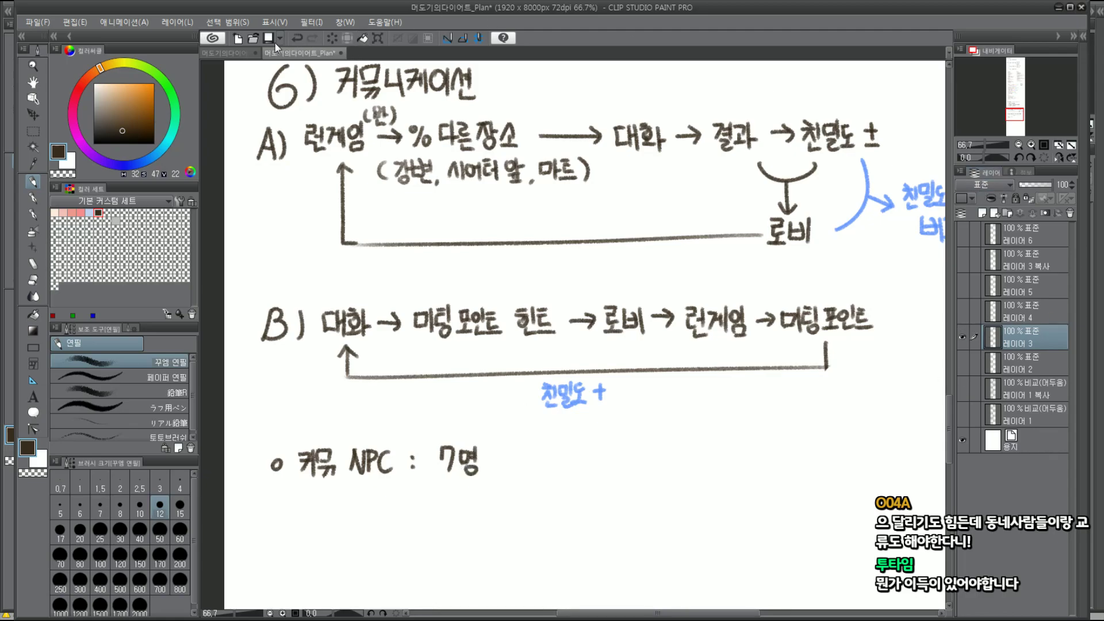
On the GDD document, try a circled 12봄 note beside the #8 title, then undo it
{"action": "left_click", "coordinate": [217, 54]}
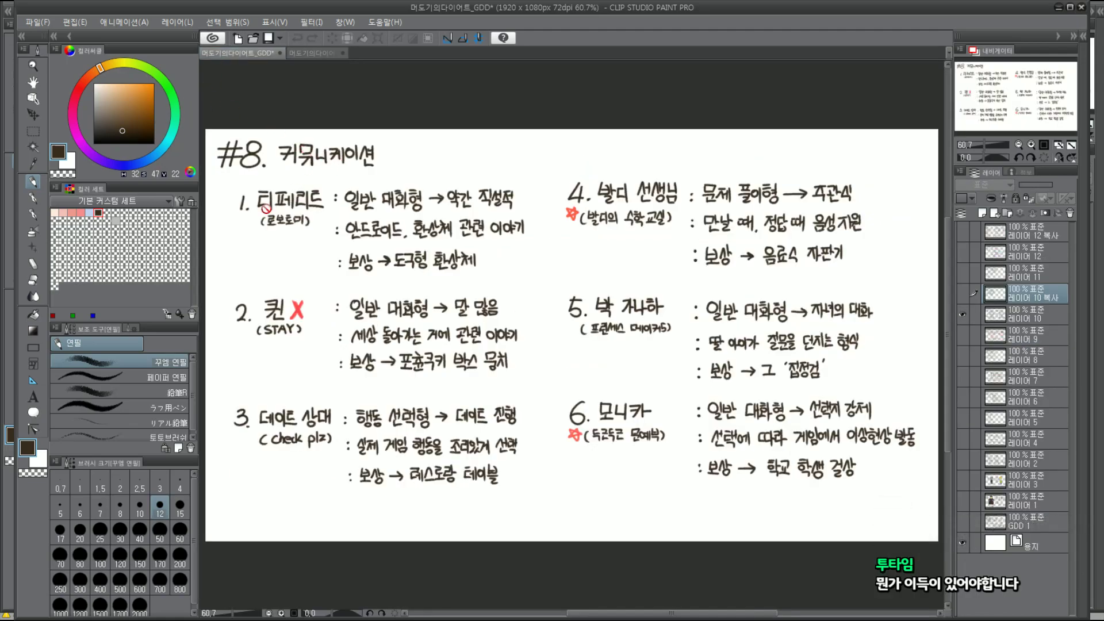
{"action": "scroll", "coordinate": [255, 171], "scroll_direction": "up", "scroll_amount": 3}
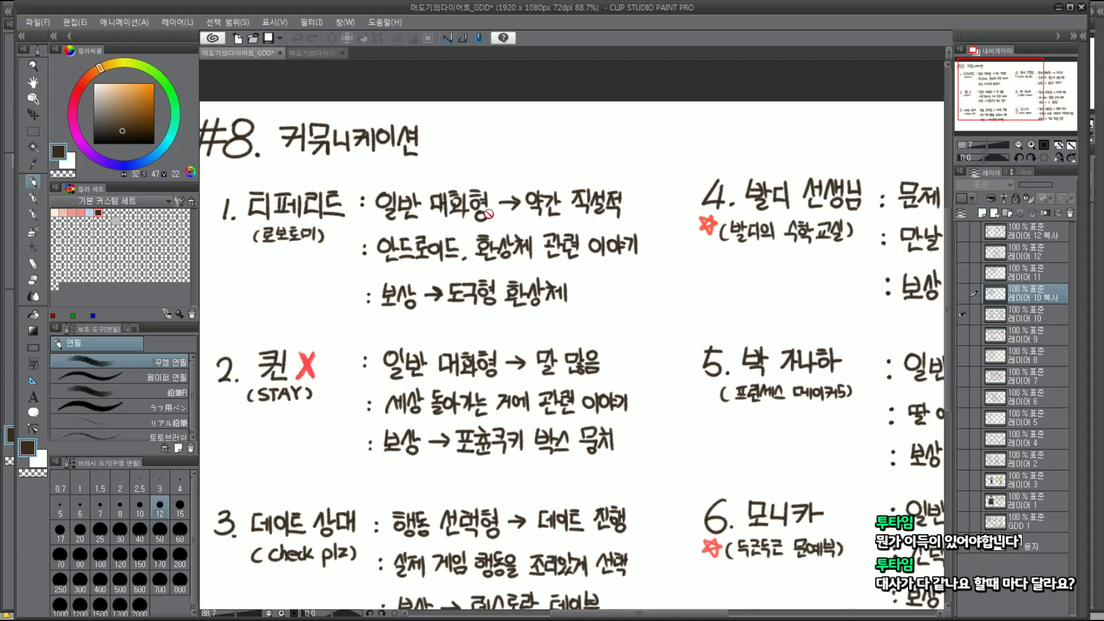
{"action": "left_click", "coordinate": [1016, 315]}
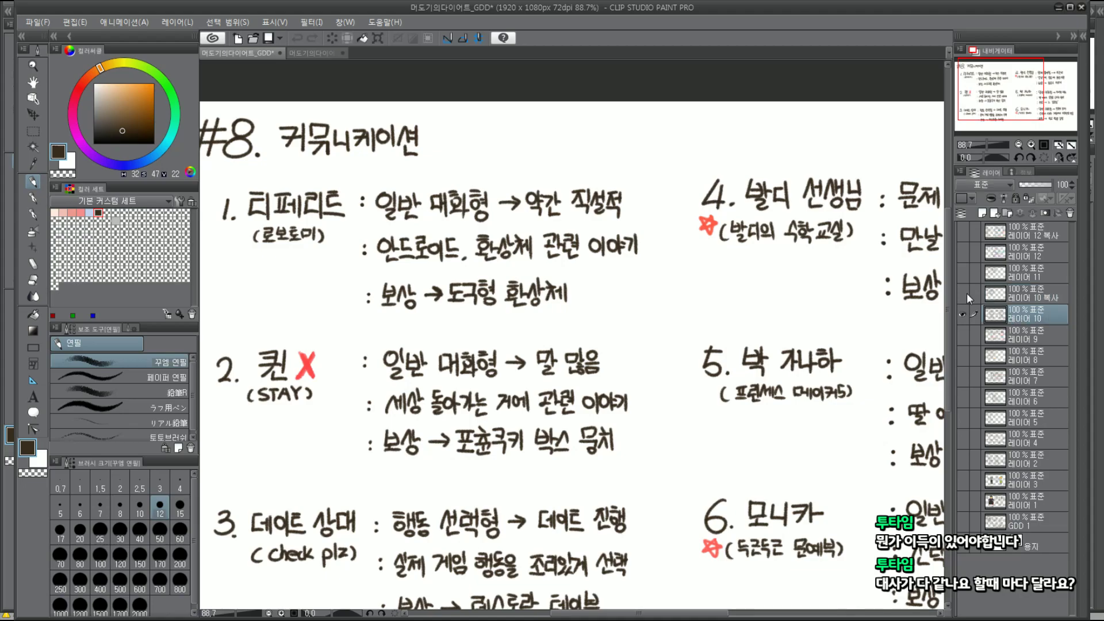
{"action": "left_click_drag", "start_coordinate": [511, 132], "coordinate": [506, 167]}
{"action": "left_click_drag", "start_coordinate": [516, 138], "coordinate": [537, 164]}
{"action": "left_click_drag", "start_coordinate": [541, 133], "coordinate": [558, 178]}
{"action": "left_click_drag", "start_coordinate": [506, 164], "coordinate": [546, 185]}
{"action": "left_click_drag", "start_coordinate": [498, 141], "coordinate": [529, 179]}
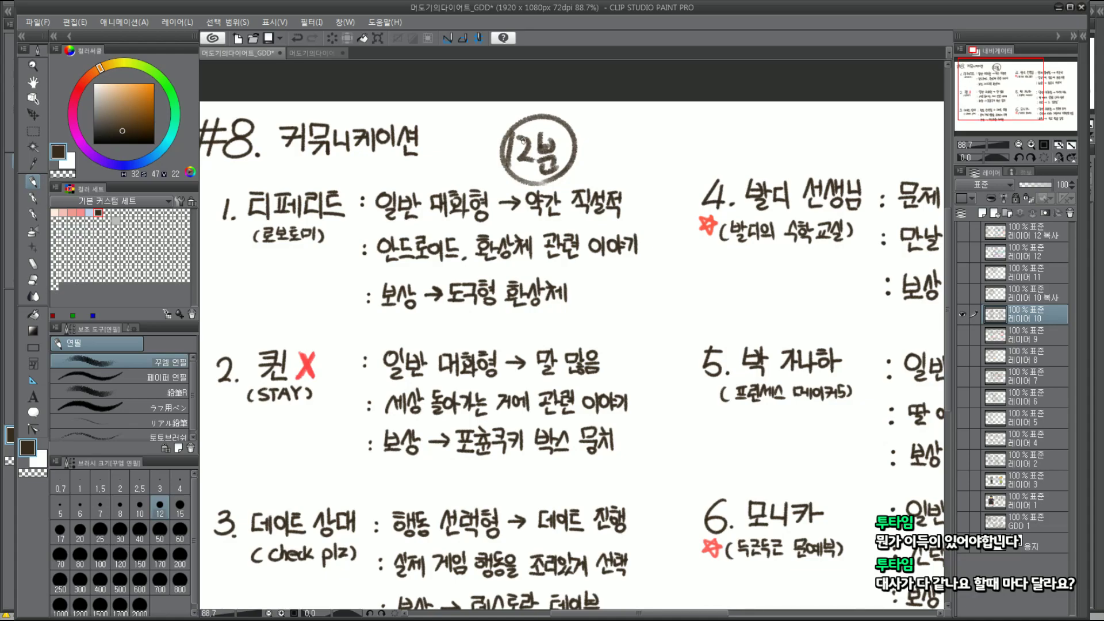
{"action": "key", "text": "ctrl+z"}
{"action": "key", "text": "ctrl+z"}
{"action": "key", "text": "ctrl+z"}
{"action": "key", "text": "ctrl+z"}
{"action": "key", "text": "ctrl+z"}
{"action": "key", "text": "ctrl+z"}
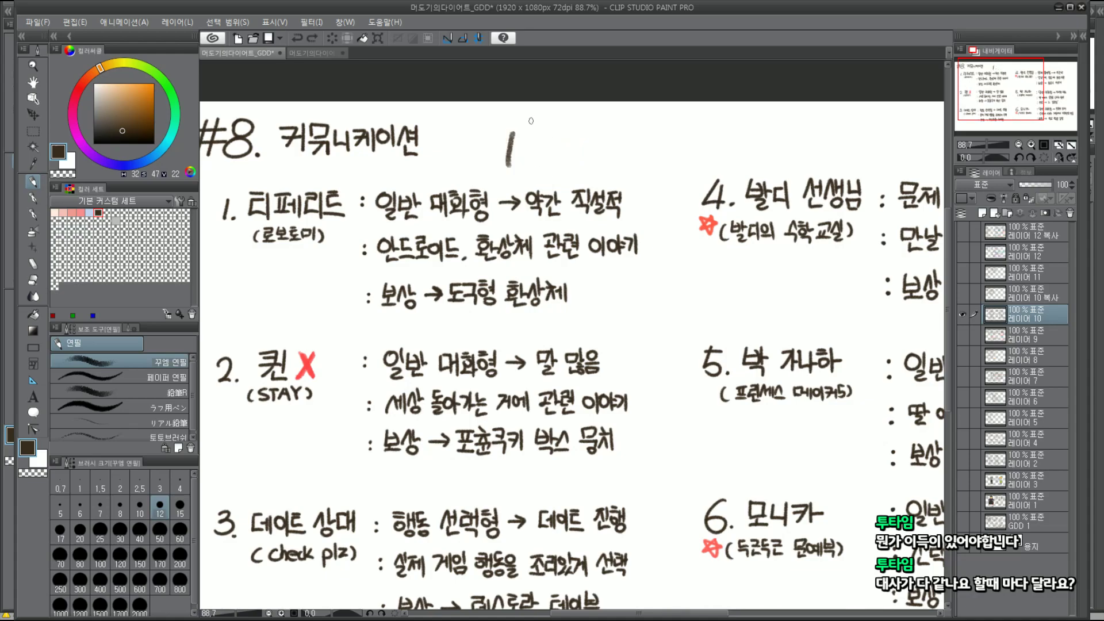
{"action": "key", "text": "ctrl+z"}
Try marks near 런게임 and B) on the Plan sheet, undo them, and return to the GDD sheet
{"action": "left_click", "coordinate": [306, 54]}
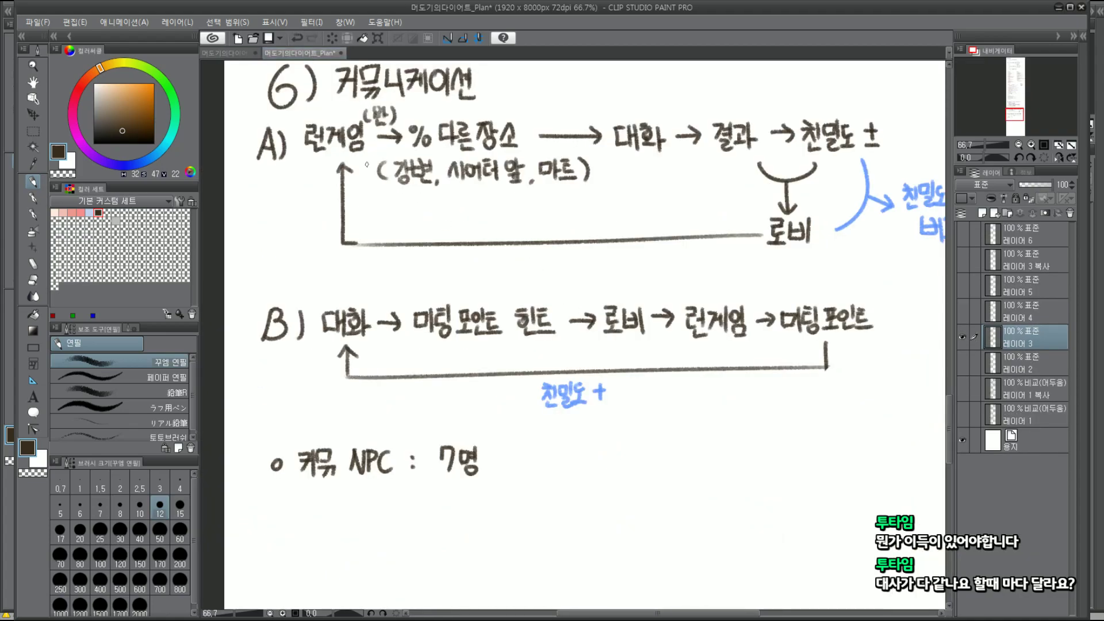
{"action": "mouse_move", "coordinate": [367, 165]}
{"action": "left_mouse_down"}
{"action": "mouse_move", "coordinate": [345, 143]}
{"action": "mouse_move", "coordinate": [379, 172]}
{"action": "left_mouse_up"}
{"action": "key", "text": "ctrl+z"}
{"action": "key", "text": "ctrl+z"}
{"action": "key", "text": "ctrl+z"}
{"action": "left_click_drag", "start_coordinate": [326, 250], "coordinate": [290, 297]}
{"action": "key", "text": "ctrl+z"}
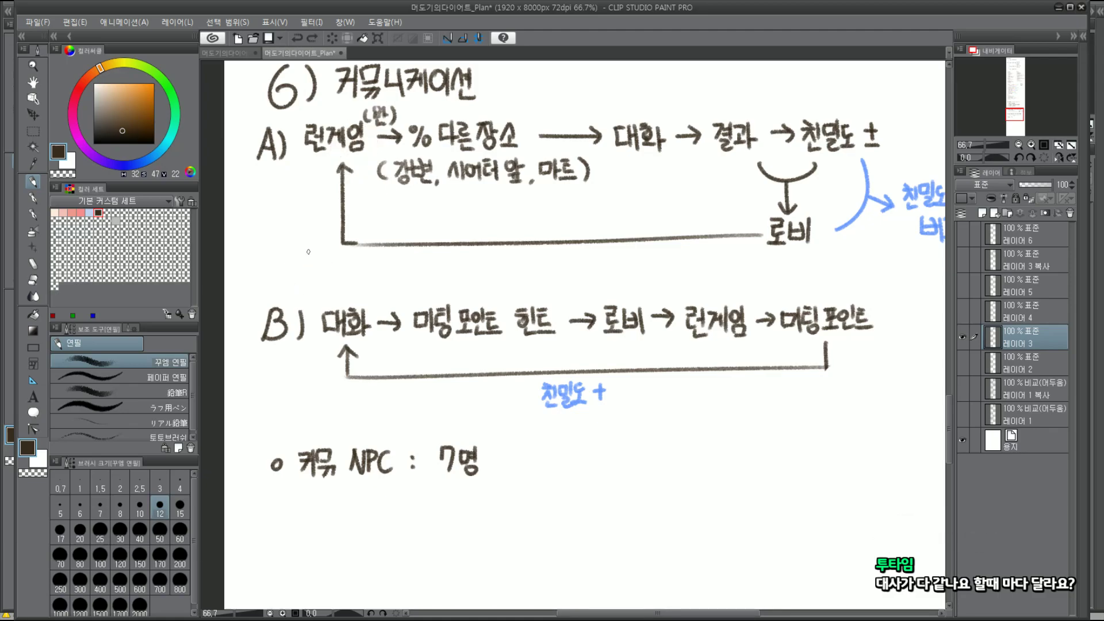
{"action": "left_click", "coordinate": [230, 53]}
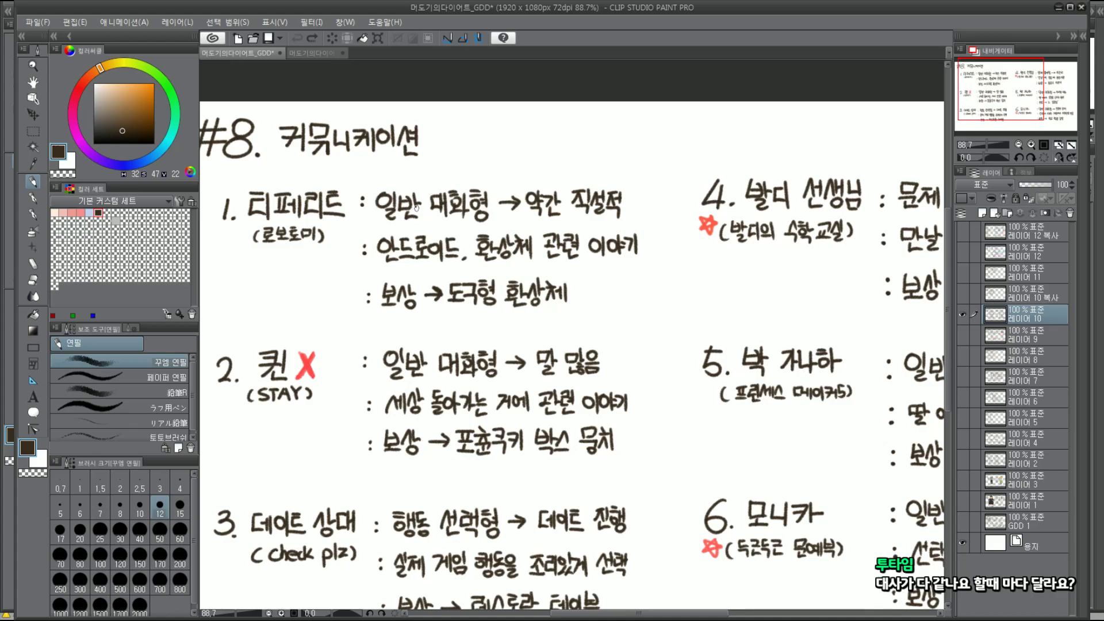
{"action": "scroll", "coordinate": [445, 227], "scroll_direction": "down", "scroll_amount": 1}
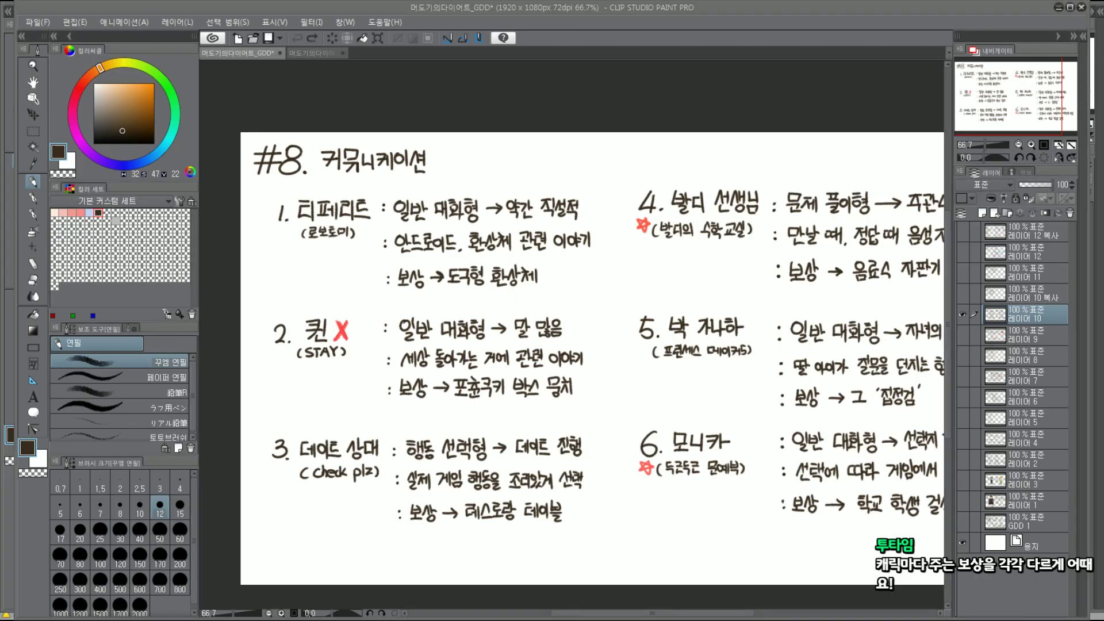
Sketch a trial face below 발디 선생님 on the GDD sheet, with some undo and redo
{"action": "key", "text": "super"}
{"action": "left_click", "coordinate": [145, 413]}
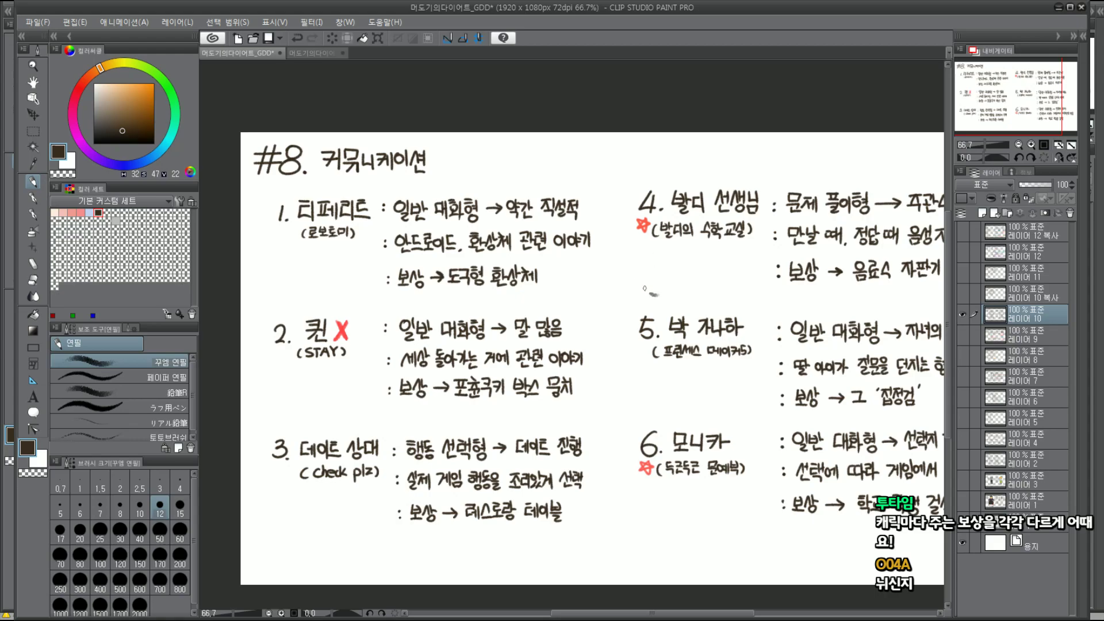
{"action": "mouse_move", "coordinate": [654, 294]}
{"action": "left_mouse_down"}
{"action": "mouse_move", "coordinate": [687, 294]}
{"action": "mouse_move", "coordinate": [653, 263]}
{"action": "mouse_move", "coordinate": [674, 264]}
{"action": "mouse_move", "coordinate": [672, 291]}
{"action": "mouse_move", "coordinate": [668, 276]}
{"action": "left_mouse_up"}
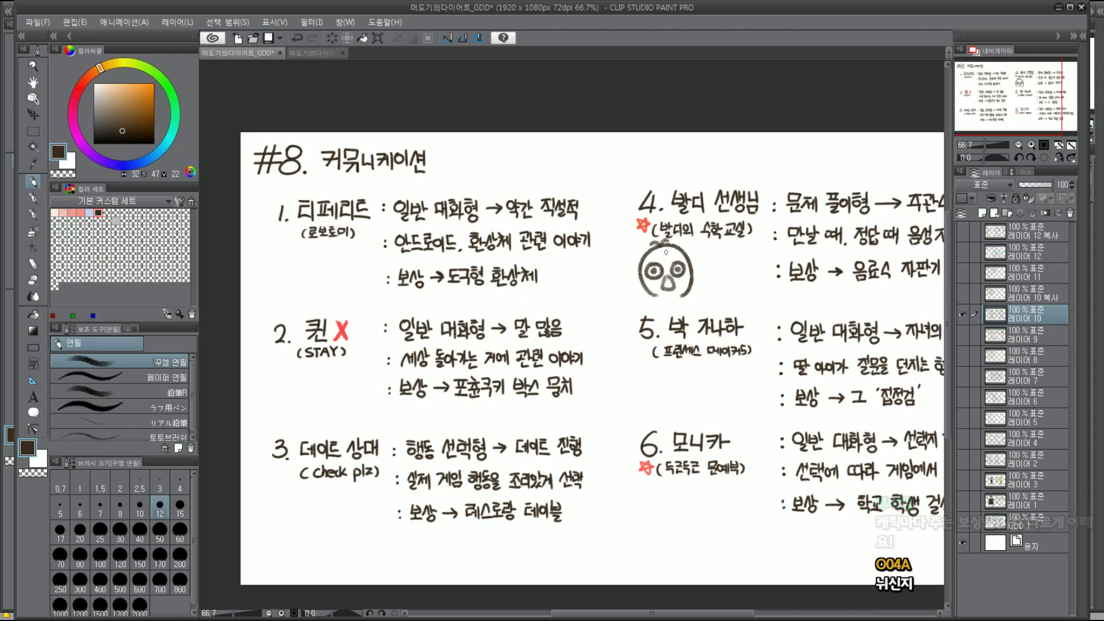
{"action": "mouse_move", "coordinate": [648, 261]}
{"action": "left_mouse_down"}
{"action": "mouse_move", "coordinate": [662, 256]}
{"action": "mouse_move", "coordinate": [684, 297]}
{"action": "mouse_move", "coordinate": [658, 298]}
{"action": "mouse_move", "coordinate": [682, 285]}
{"action": "mouse_move", "coordinate": [684, 295]}
{"action": "mouse_move", "coordinate": [724, 251]}
{"action": "mouse_move", "coordinate": [701, 300]}
{"action": "left_mouse_up"}
{"action": "key", "text": "ctrl+z"}
{"action": "key", "text": "ctrl+z"}
{"action": "key", "text": "ctrl+z"}
{"action": "key", "text": "ctrl+y"}
{"action": "key", "text": "ctrl+z"}
Undo the face, its tail and curve strokes, plus a trial circle around 6. 모니카
{"action": "left_click_drag", "start_coordinate": [726, 250], "coordinate": [728, 267]}
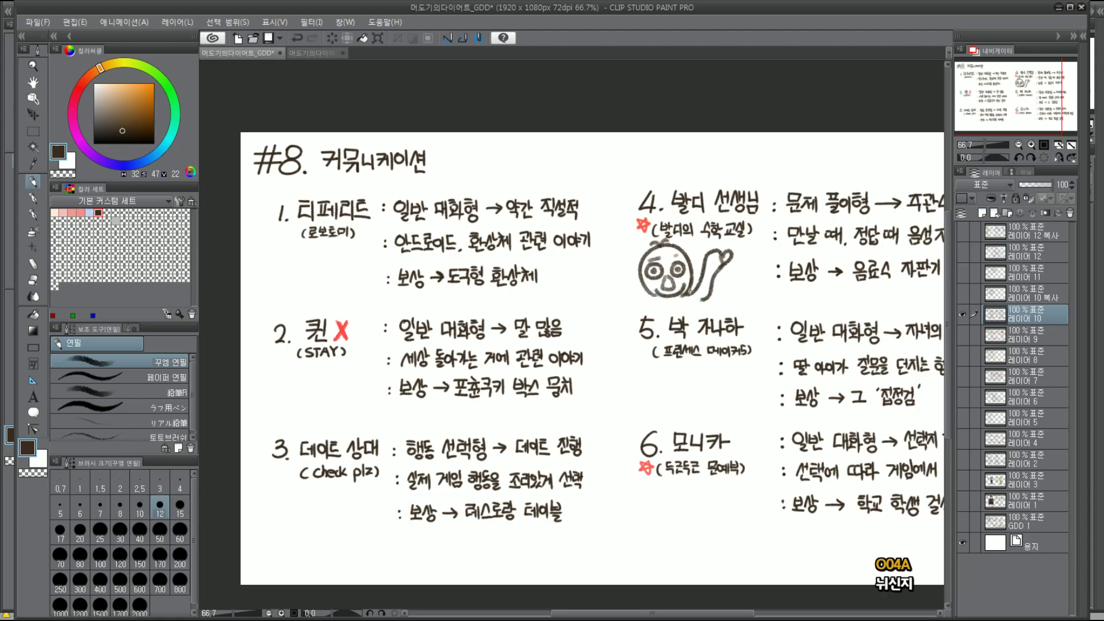
{"action": "left_click_drag", "start_coordinate": [659, 298], "coordinate": [643, 319]}
{"action": "key", "text": "ctrl+z"}
{"action": "key", "text": "ctrl+z"}
{"action": "key", "text": "ctrl+z"}
{"action": "key", "text": "ctrl+z"}
{"action": "key", "text": "ctrl+z"}
{"action": "key", "text": "ctrl+z"}
{"action": "key", "text": "ctrl+z"}
{"action": "key", "text": "ctrl+z"}
{"action": "key", "text": "ctrl+z"}
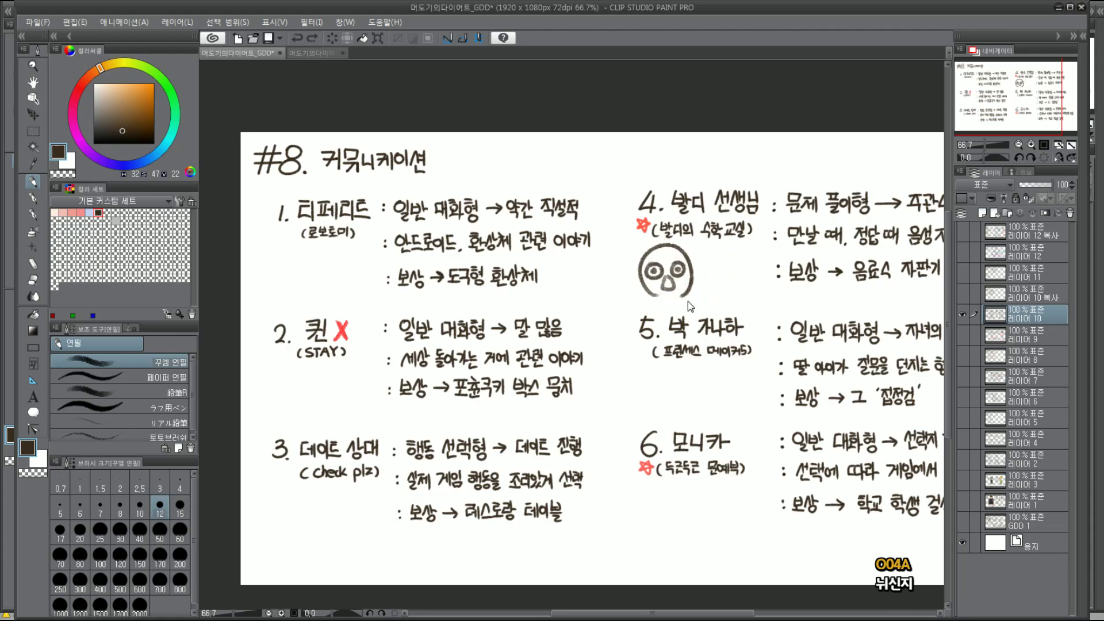
{"action": "key", "text": "ctrl+z"}
{"action": "key", "text": "ctrl+z"}
{"action": "key", "text": "ctrl+z"}
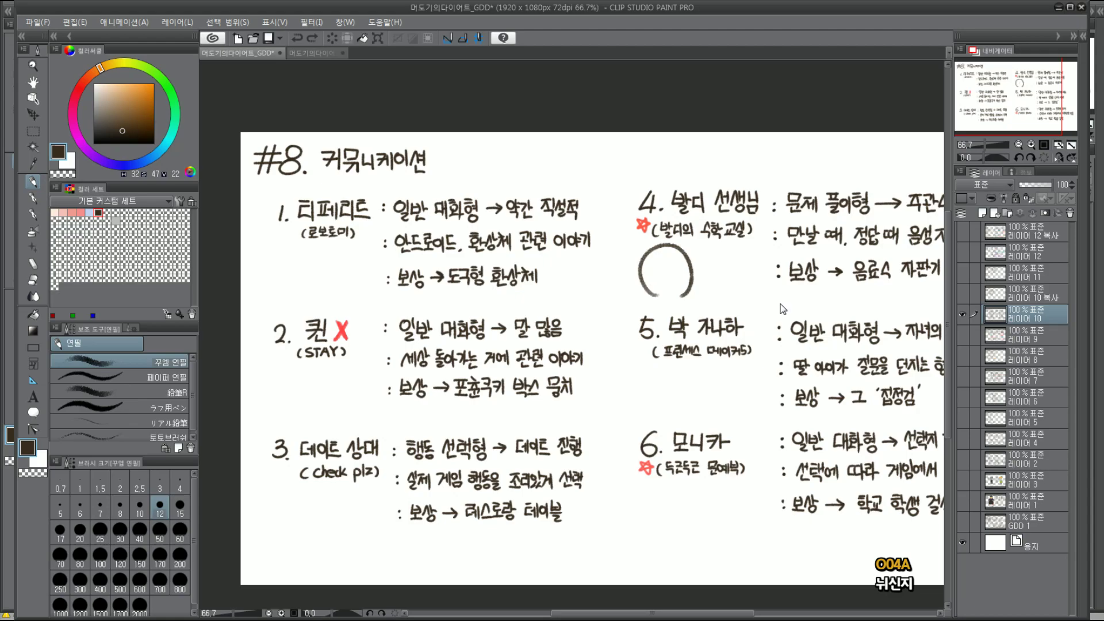
{"action": "key", "text": "ctrl+z"}
{"action": "left_click_drag", "start_coordinate": [1005, 92], "coordinate": [1013, 98]}
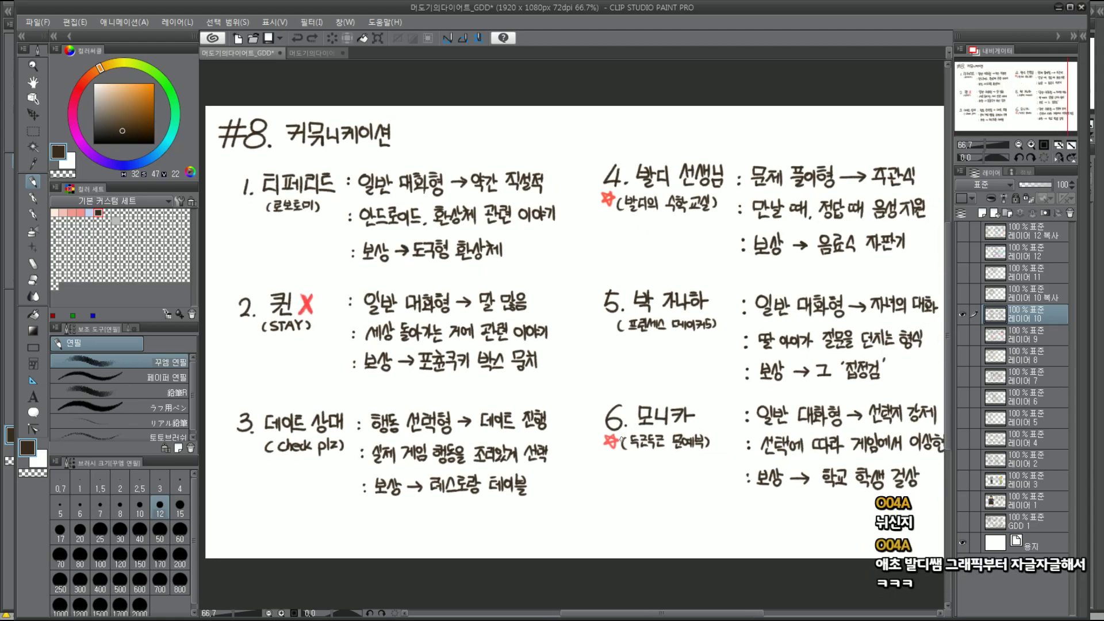
{"action": "left_click_drag", "start_coordinate": [682, 472], "coordinate": [710, 469]}
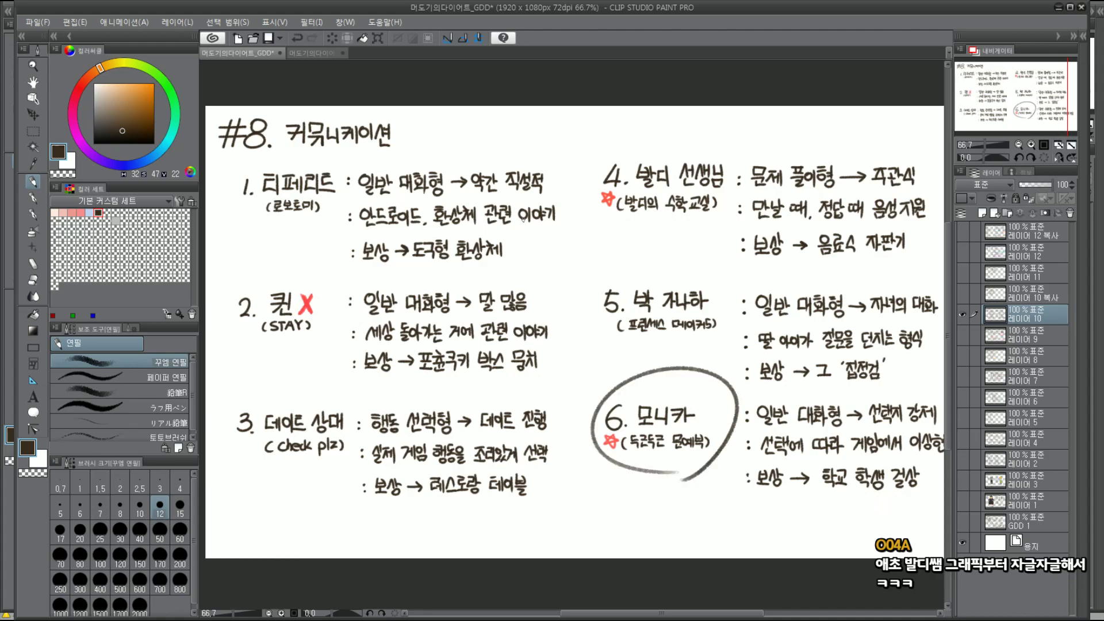
{"action": "key", "text": "ctrl+z"}
Browse the Plan document's pages by toggling layer visibility, ending on 6) 커뮤니케이션
{"action": "left_click", "coordinate": [316, 53]}
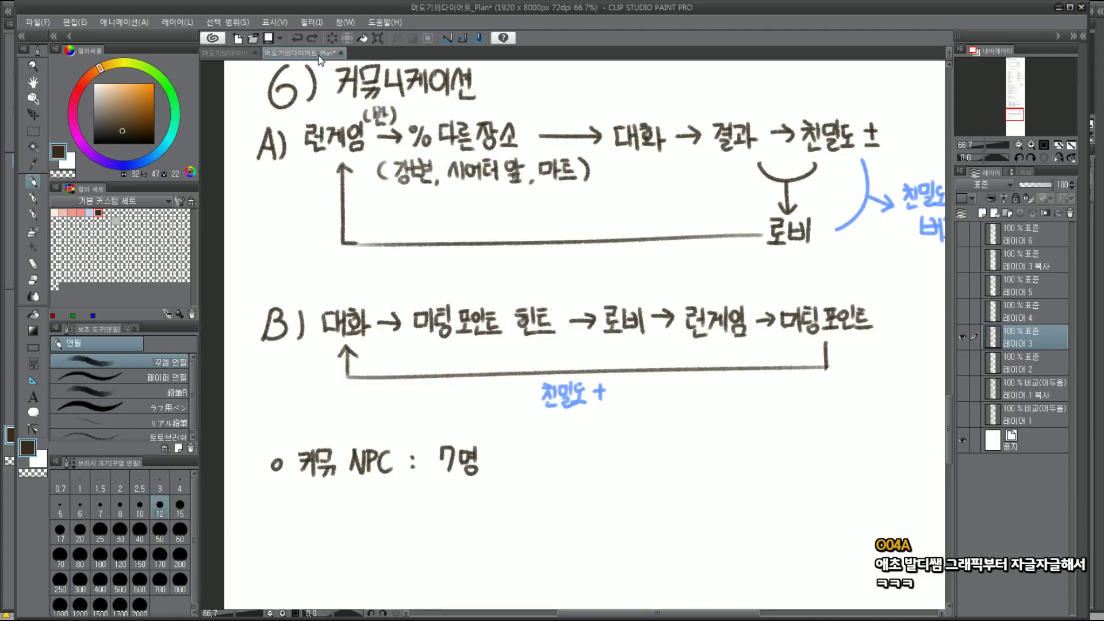
{"action": "left_click", "coordinate": [962, 339]}
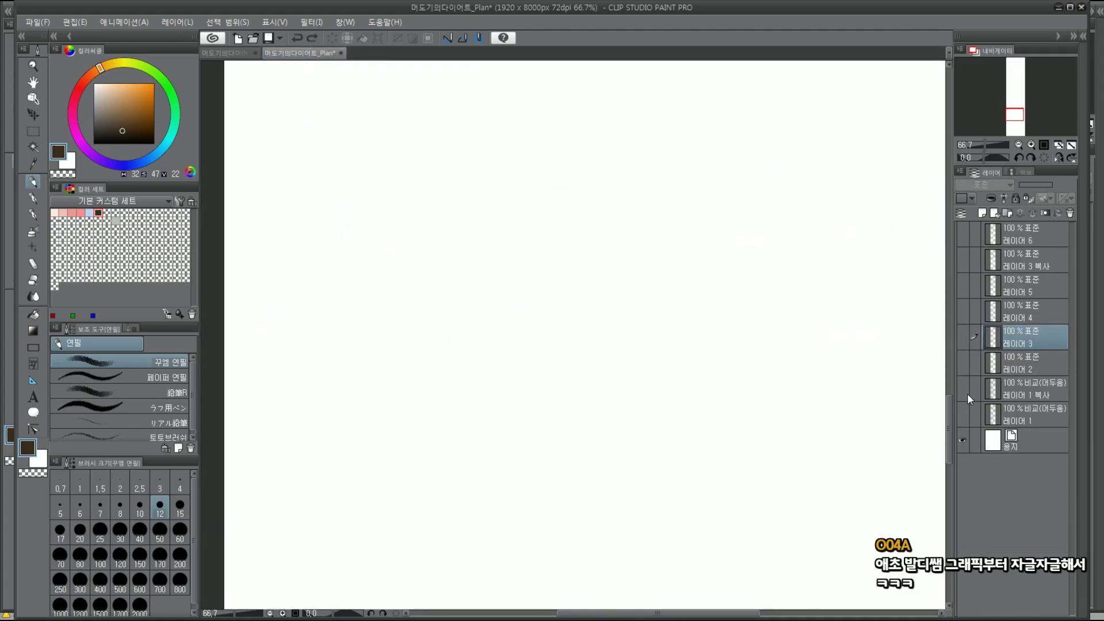
{"action": "left_click", "coordinate": [966, 387]}
{"action": "left_click_drag", "start_coordinate": [1017, 113], "coordinate": [1014, 99]}
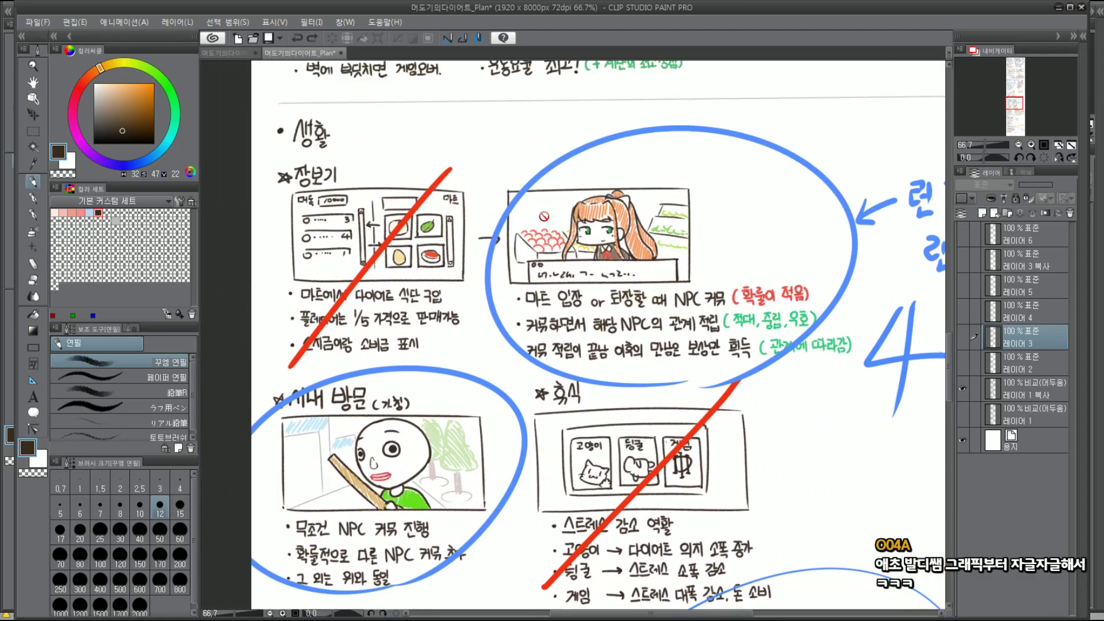
{"action": "left_click", "coordinate": [962, 388]}
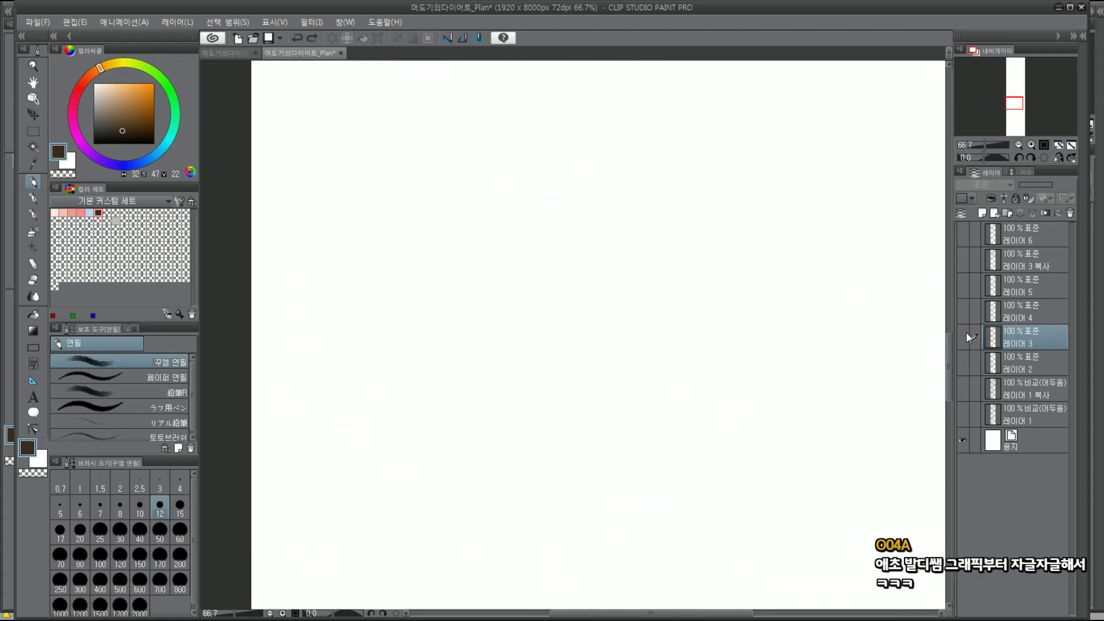
{"action": "left_click", "coordinate": [962, 337]}
{"action": "left_click", "coordinate": [962, 339]}
{"action": "left_click", "coordinate": [959, 313]}
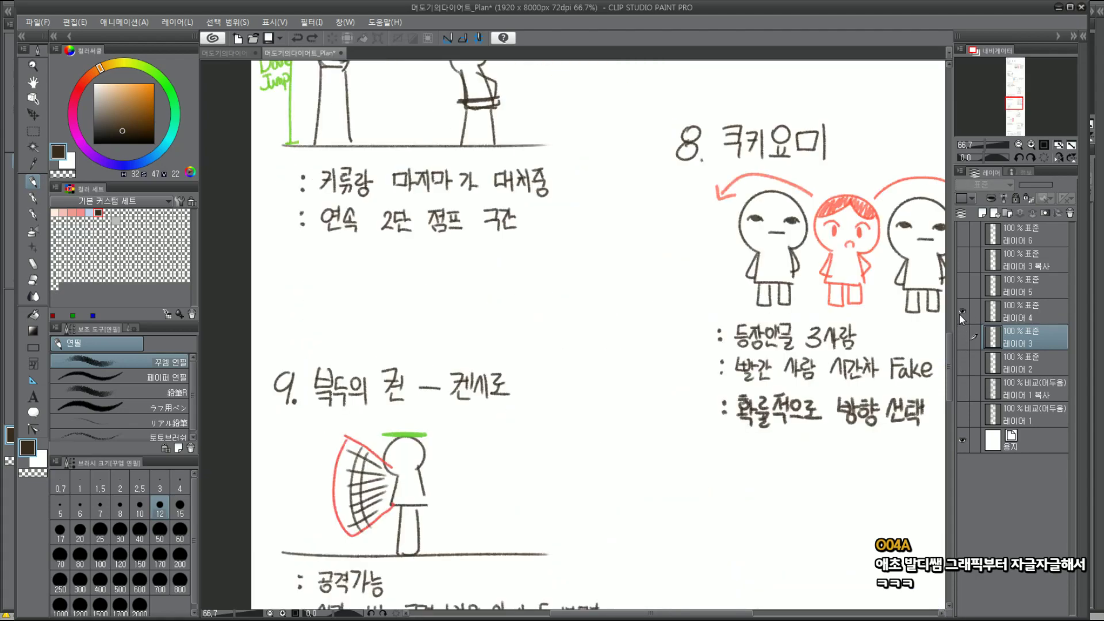
{"action": "left_click", "coordinate": [961, 339]}
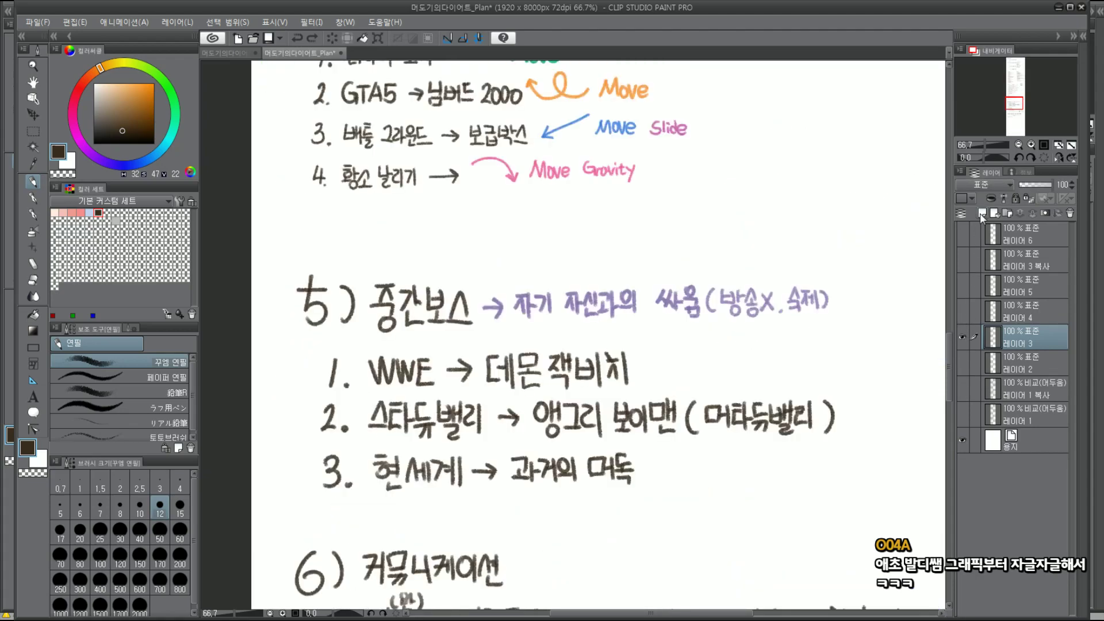
{"action": "left_click_drag", "start_coordinate": [1016, 103], "coordinate": [1016, 116]}
On the GDD document, hide Layer 10 and show Layer 10 copy with entries 7 and 8
{"action": "left_click", "coordinate": [236, 55]}
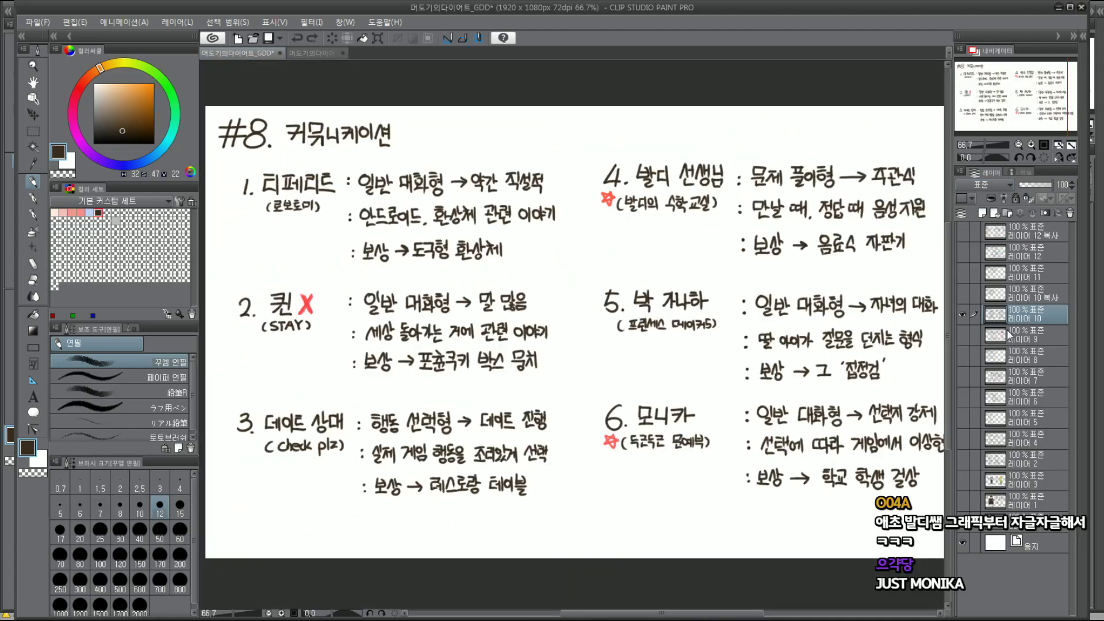
{"action": "left_click", "coordinate": [968, 311]}
{"action": "left_click", "coordinate": [967, 298]}
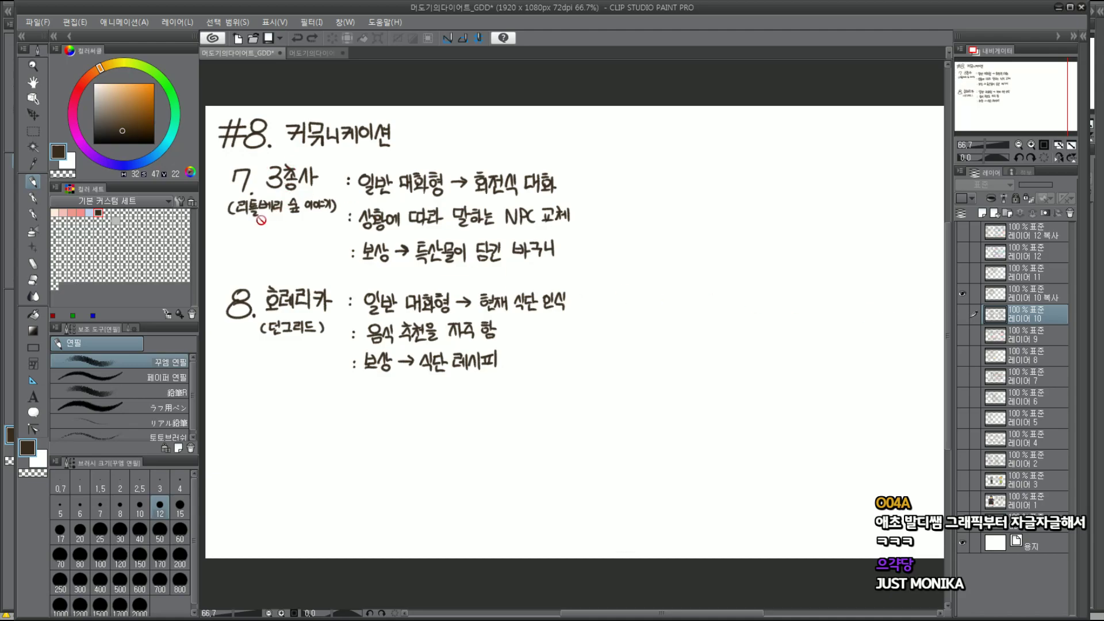
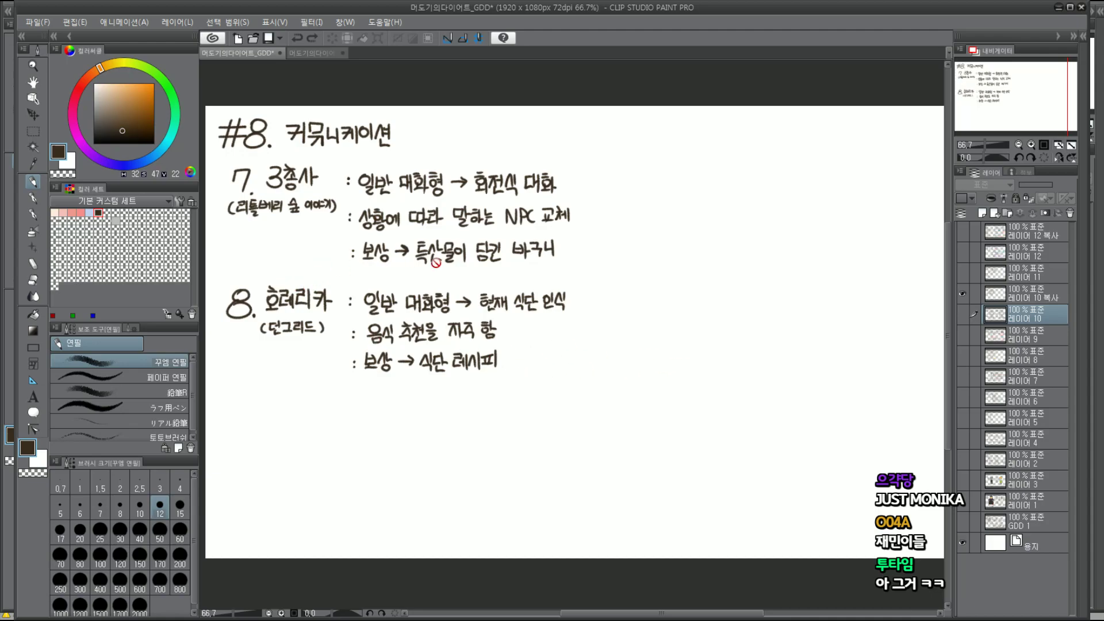
Hide the duplicate communication layer, show Layer 10 with NPC items 1–6, and switch to the Plan document
{"action": "left_click", "coordinate": [962, 295]}
{"action": "left_click", "coordinate": [963, 314]}
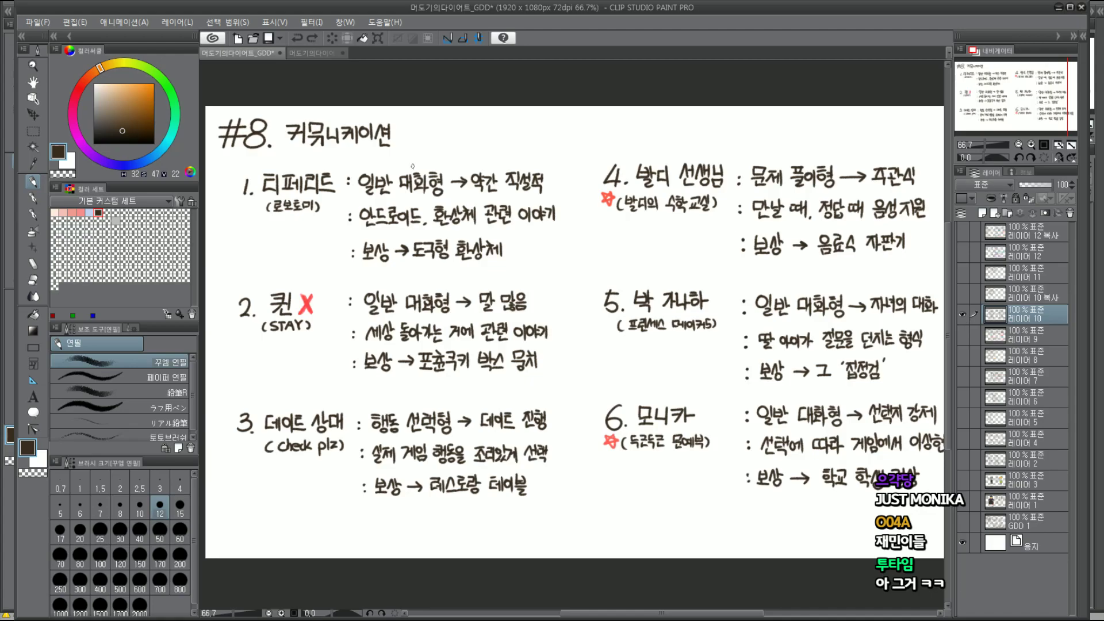
{"action": "left_click", "coordinate": [313, 53]}
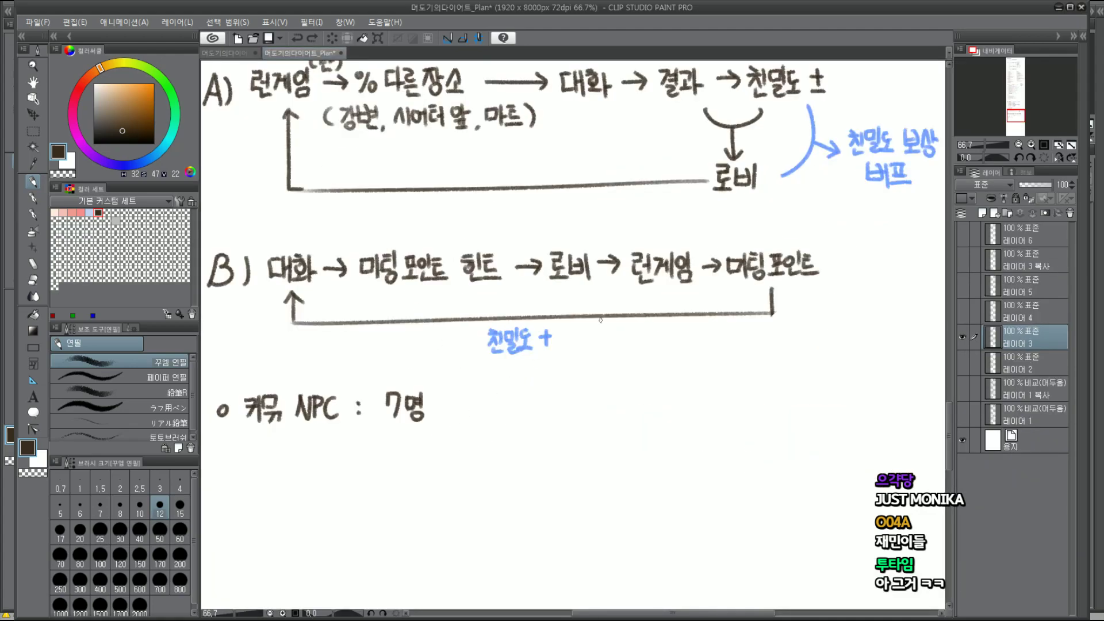
Handwrite a bullet with '대사 :' below the 7-NPC line
{"action": "scroll", "coordinate": [572, 334], "scroll_direction": "down", "scroll_amount": 3}
{"action": "scroll", "coordinate": [572, 334], "scroll_direction": "down", "scroll_amount": 3}
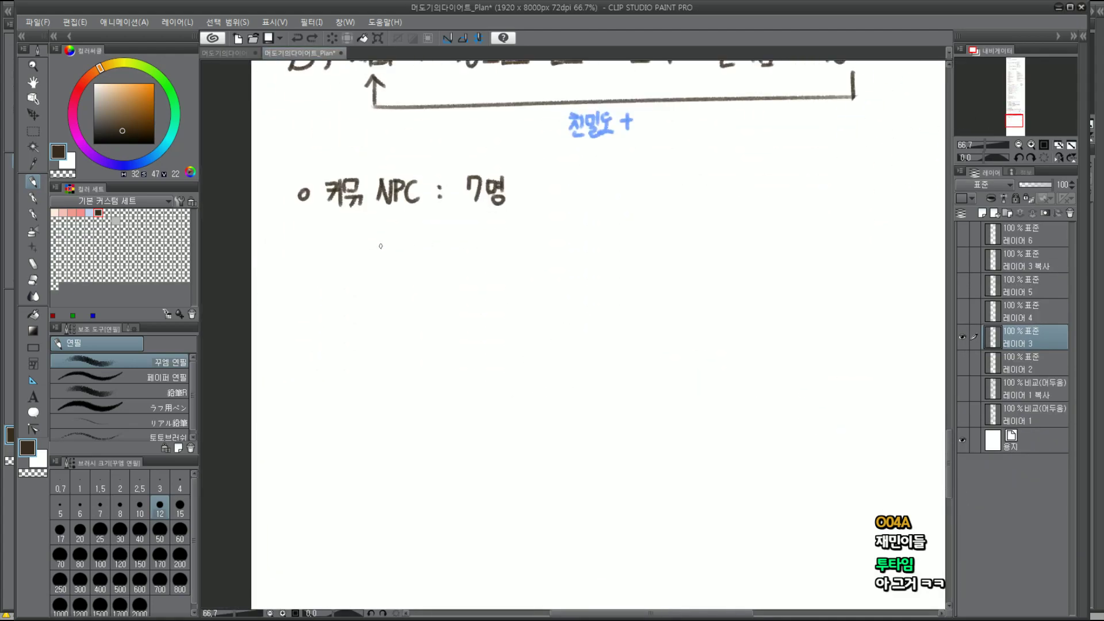
{"action": "mouse_move", "coordinate": [299, 244]}
{"action": "left_mouse_down"}
{"action": "mouse_move", "coordinate": [337, 244]}
{"action": "mouse_move", "coordinate": [342, 262]}
{"action": "left_mouse_up"}
{"action": "key", "text": "ctrl+z"}
{"action": "mouse_move", "coordinate": [348, 239]}
{"action": "left_mouse_down"}
{"action": "mouse_move", "coordinate": [348, 268]}
{"action": "mouse_move", "coordinate": [362, 263]}
{"action": "left_mouse_up"}
{"action": "left_click_drag", "start_coordinate": [366, 237], "coordinate": [367, 266]}
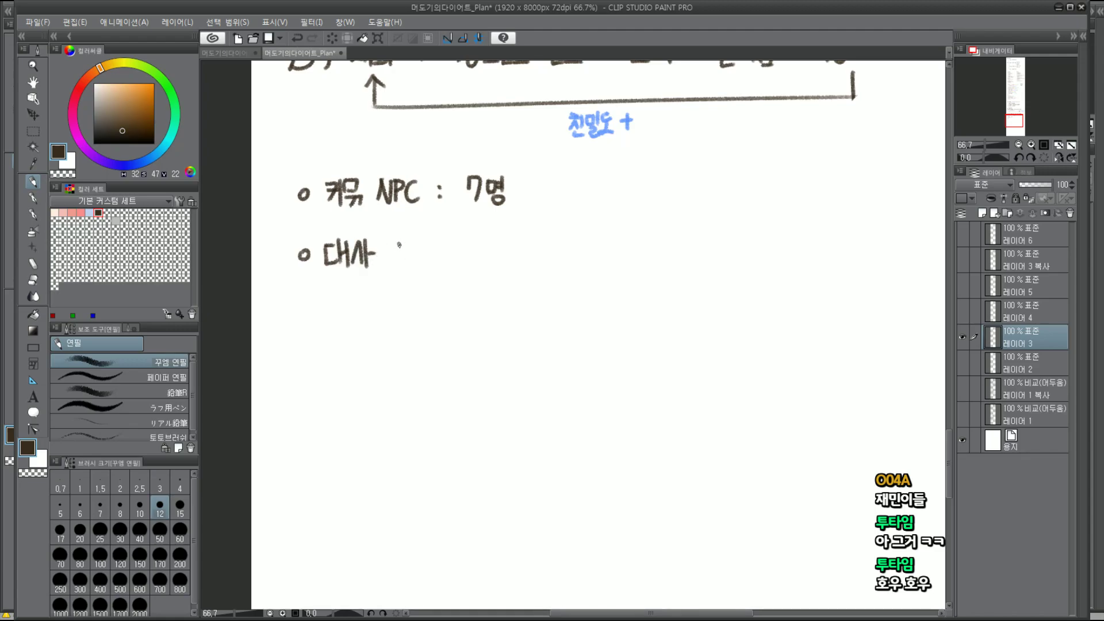
{"action": "key", "text": "ctrl+z"}
{"action": "mouse_move", "coordinate": [400, 241]}
{"action": "left_mouse_down"}
{"action": "mouse_move", "coordinate": [401, 266]}
{"action": "mouse_move", "coordinate": [421, 246]}
{"action": "mouse_move", "coordinate": [407, 260]}
{"action": "left_mouse_up"}
{"action": "left_click_drag", "start_coordinate": [415, 251], "coordinate": [422, 264]}
{"action": "key", "text": "ctrl+z"}
{"action": "key", "text": "ctrl+z"}
{"action": "key", "text": "ctrl+z"}
{"action": "key", "text": "ctrl+z"}
{"action": "key", "text": "ctrl+z"}
{"action": "left_click", "coordinate": [395, 245]}
{"action": "left_click", "coordinate": [395, 257]}
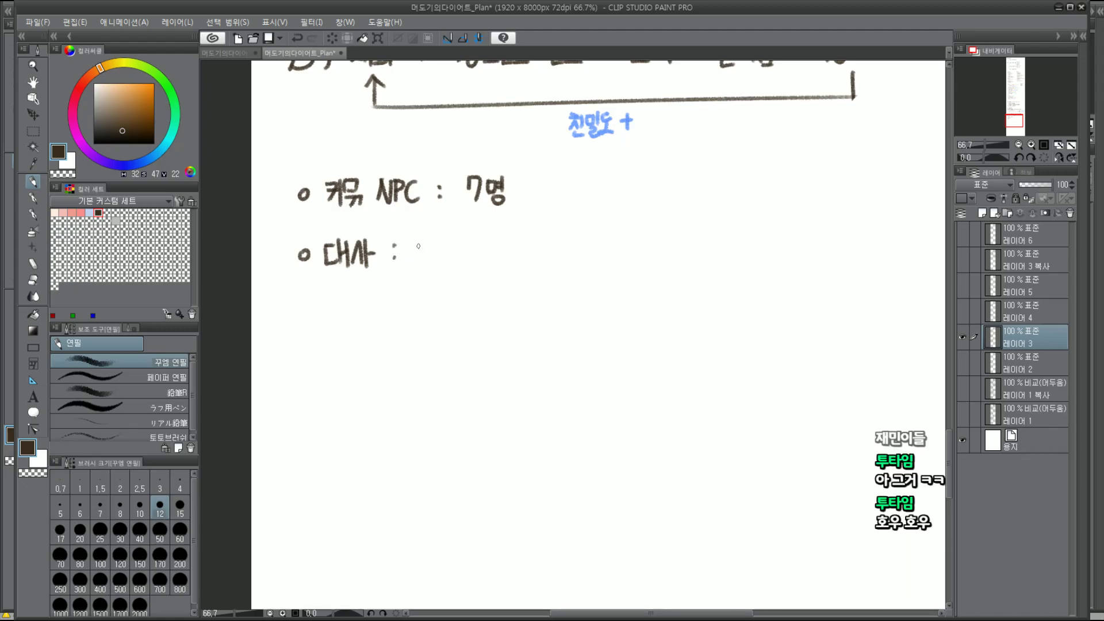
Handwrite '친밀도에 따라' after the 대사 colon
{"action": "left_click_drag", "start_coordinate": [417, 244], "coordinate": [431, 243]}
{"action": "mouse_move", "coordinate": [425, 245]}
{"action": "left_mouse_down"}
{"action": "mouse_move", "coordinate": [419, 257]}
{"action": "mouse_move", "coordinate": [440, 266]}
{"action": "mouse_move", "coordinate": [438, 252]}
{"action": "left_mouse_up"}
{"action": "left_click_drag", "start_coordinate": [439, 239], "coordinate": [451, 252]}
{"action": "left_click_drag", "start_coordinate": [454, 235], "coordinate": [456, 267]}
{"action": "left_click_drag", "start_coordinate": [467, 238], "coordinate": [475, 262]}
{"action": "mouse_move", "coordinate": [481, 244]}
{"action": "left_mouse_down"}
{"action": "mouse_move", "coordinate": [494, 260]}
{"action": "mouse_move", "coordinate": [524, 244]}
{"action": "mouse_move", "coordinate": [537, 258]}
{"action": "left_mouse_up"}
{"action": "mouse_move", "coordinate": [536, 237]}
{"action": "left_mouse_down"}
{"action": "mouse_move", "coordinate": [537, 264]}
{"action": "mouse_move", "coordinate": [545, 250]}
{"action": "mouse_move", "coordinate": [555, 263]}
{"action": "left_mouse_up"}
{"action": "left_click_drag", "start_coordinate": [555, 249], "coordinate": [561, 248]}
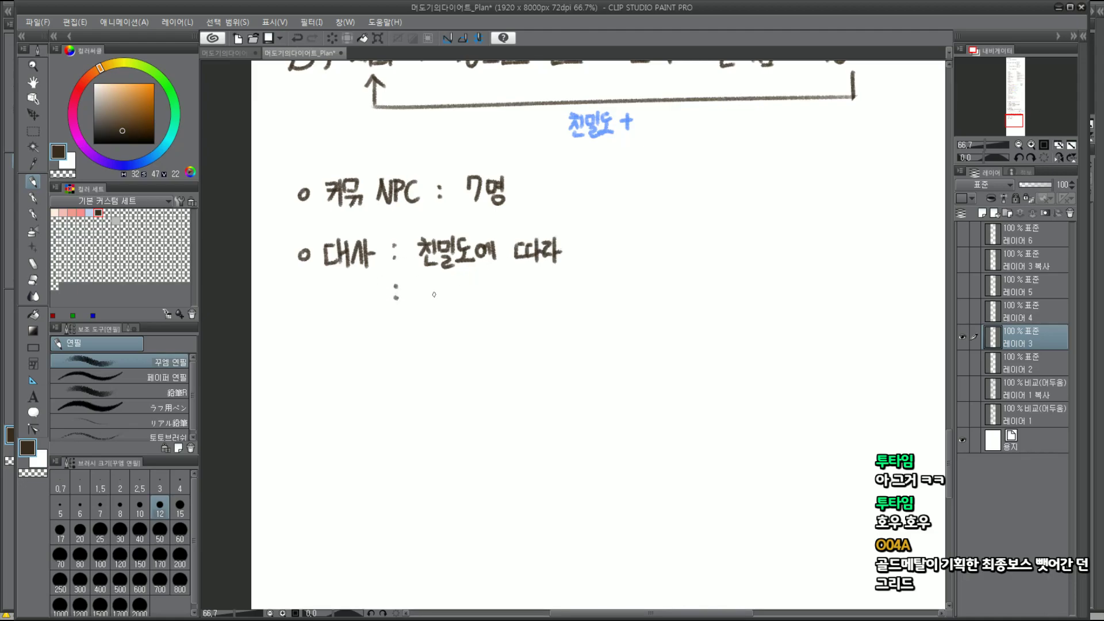
Write '총 5레벨' on the line below
{"action": "left_click_drag", "start_coordinate": [422, 281], "coordinate": [427, 296]}
{"action": "mouse_move", "coordinate": [421, 299]}
{"action": "left_mouse_down"}
{"action": "mouse_move", "coordinate": [455, 307]}
{"action": "mouse_move", "coordinate": [467, 283]}
{"action": "left_mouse_up"}
{"action": "left_click_drag", "start_coordinate": [469, 283], "coordinate": [481, 302]}
{"action": "mouse_move", "coordinate": [486, 283]}
{"action": "left_mouse_down"}
{"action": "mouse_move", "coordinate": [488, 307]}
{"action": "mouse_move", "coordinate": [509, 288]}
{"action": "mouse_move", "coordinate": [508, 297]}
{"action": "left_mouse_up"}
{"action": "left_click_drag", "start_coordinate": [514, 280], "coordinate": [515, 312]}
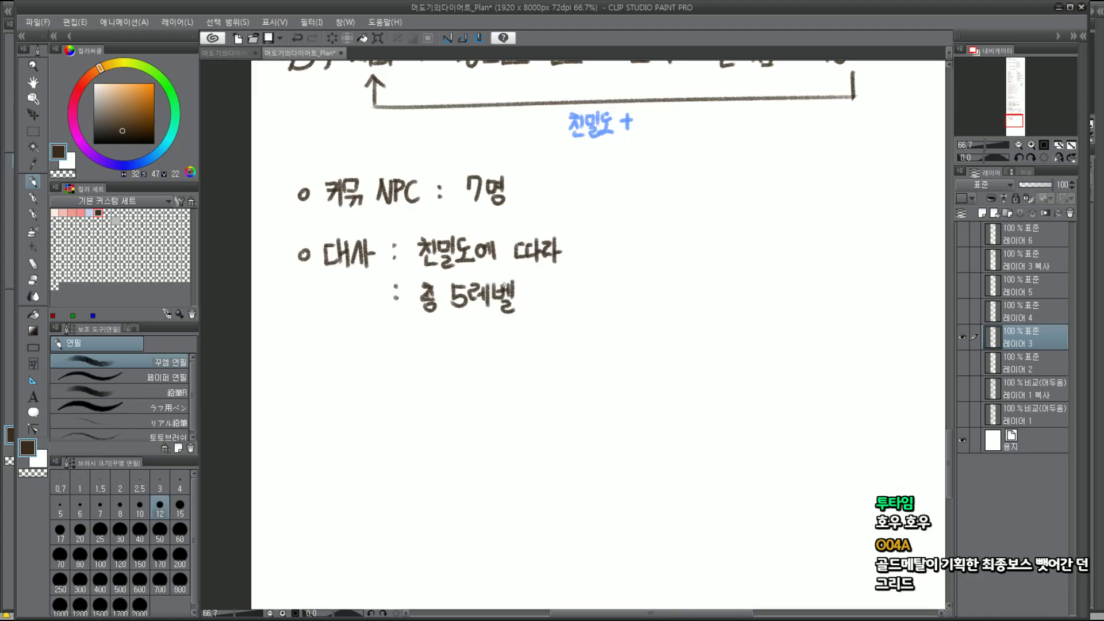
Sketch a small box right of the notes, then undo the stacked strokes
{"action": "left_click_drag", "start_coordinate": [598, 331], "coordinate": [599, 343]}
{"action": "left_click_drag", "start_coordinate": [598, 329], "coordinate": [643, 337]}
{"action": "mouse_move", "coordinate": [599, 341]}
{"action": "left_mouse_down"}
{"action": "mouse_move", "coordinate": [638, 339]}
{"action": "mouse_move", "coordinate": [639, 321]}
{"action": "left_mouse_up"}
{"action": "mouse_move", "coordinate": [598, 288]}
{"action": "left_mouse_down"}
{"action": "mouse_move", "coordinate": [645, 299]}
{"action": "mouse_move", "coordinate": [632, 300]}
{"action": "left_mouse_up"}
{"action": "left_click_drag", "start_coordinate": [598, 284], "coordinate": [636, 284]}
{"action": "left_click_drag", "start_coordinate": [598, 255], "coordinate": [639, 273]}
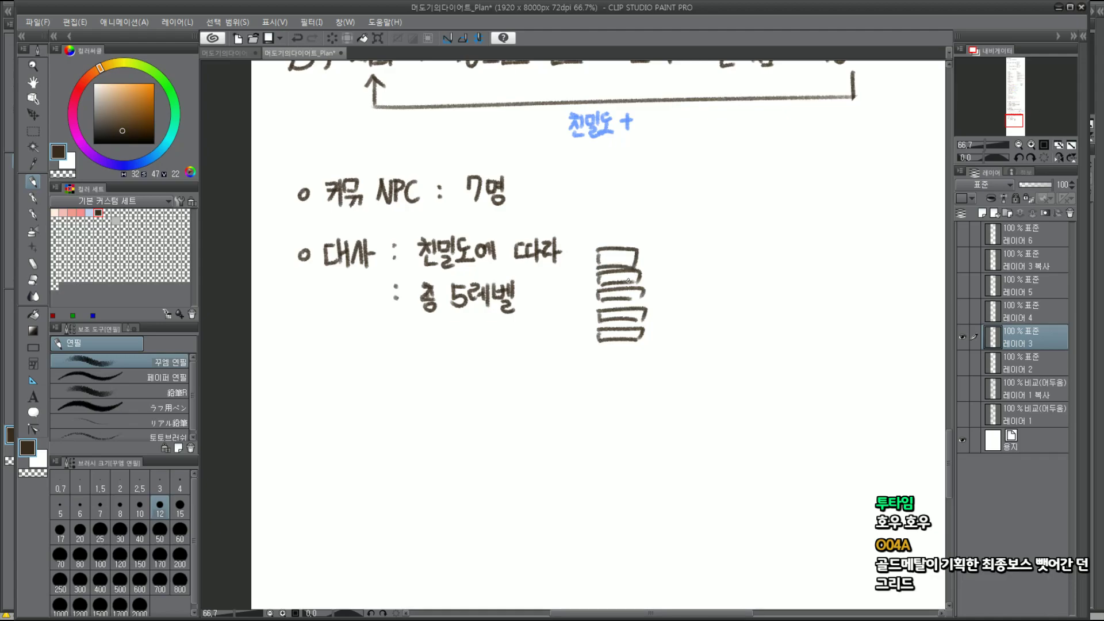
{"action": "key", "text": "ctrl+z"}
{"action": "key", "text": "ctrl+z"}
{"action": "key", "text": "ctrl+z"}
{"action": "key", "text": "ctrl+z"}
{"action": "key", "text": "ctrl+z"}
{"action": "key", "text": "ctrl+z"}
{"action": "key", "text": "ctrl+z"}
{"action": "key", "text": "ctrl+z"}
{"action": "key", "text": "ctrl+z"}
{"action": "key", "text": "ctrl+z"}
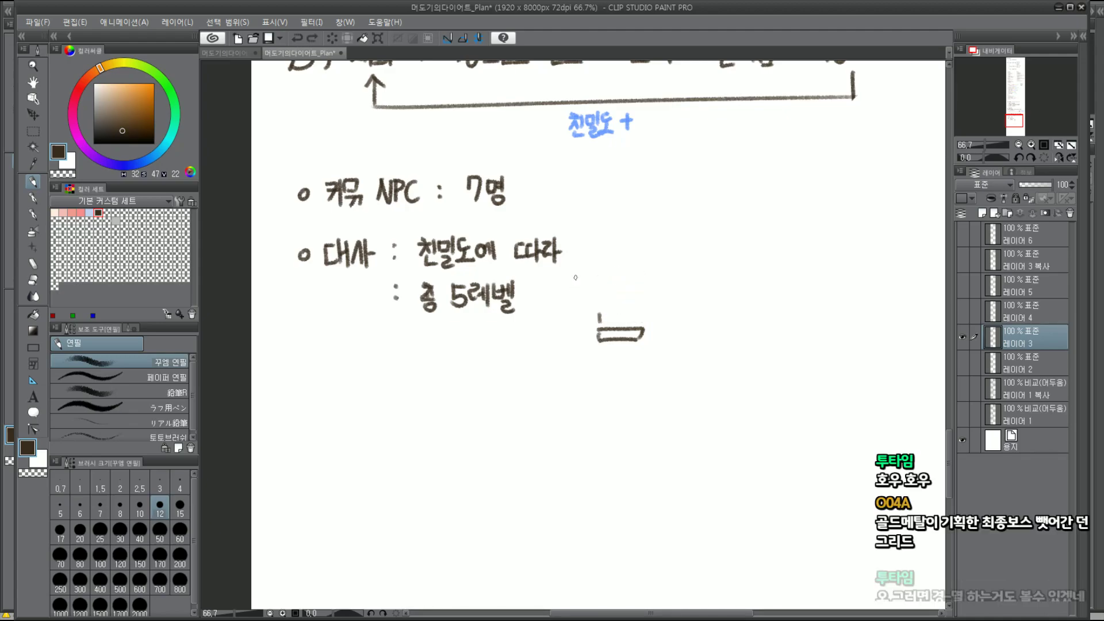
{"action": "key", "text": "ctrl+z"}
{"action": "key", "text": "ctrl+z"}
{"action": "key", "text": "ctrl+z"}
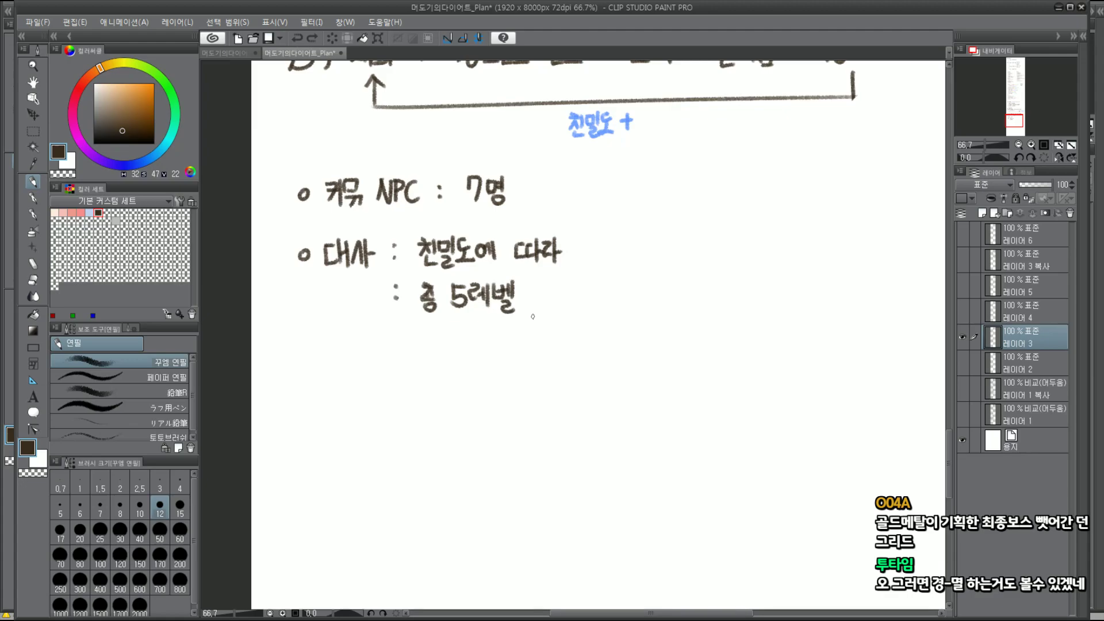
Draw an arrow after 총 5레벨 and begin writing 반
{"action": "left_click", "coordinate": [399, 338]}
{"action": "left_click_drag", "start_coordinate": [538, 295], "coordinate": [600, 296]}
{"action": "mouse_move", "coordinate": [610, 280]}
{"action": "left_mouse_down"}
{"action": "mouse_move", "coordinate": [609, 295]}
{"action": "mouse_move", "coordinate": [625, 287]}
{"action": "mouse_move", "coordinate": [622, 306]}
{"action": "left_mouse_up"}
{"action": "left_click_drag", "start_coordinate": [628, 276], "coordinate": [638, 291]}
{"action": "mouse_move", "coordinate": [629, 283]}
{"action": "left_mouse_down"}
{"action": "mouse_move", "coordinate": [638, 290]}
{"action": "mouse_move", "coordinate": [615, 303]}
{"action": "left_mouse_up"}
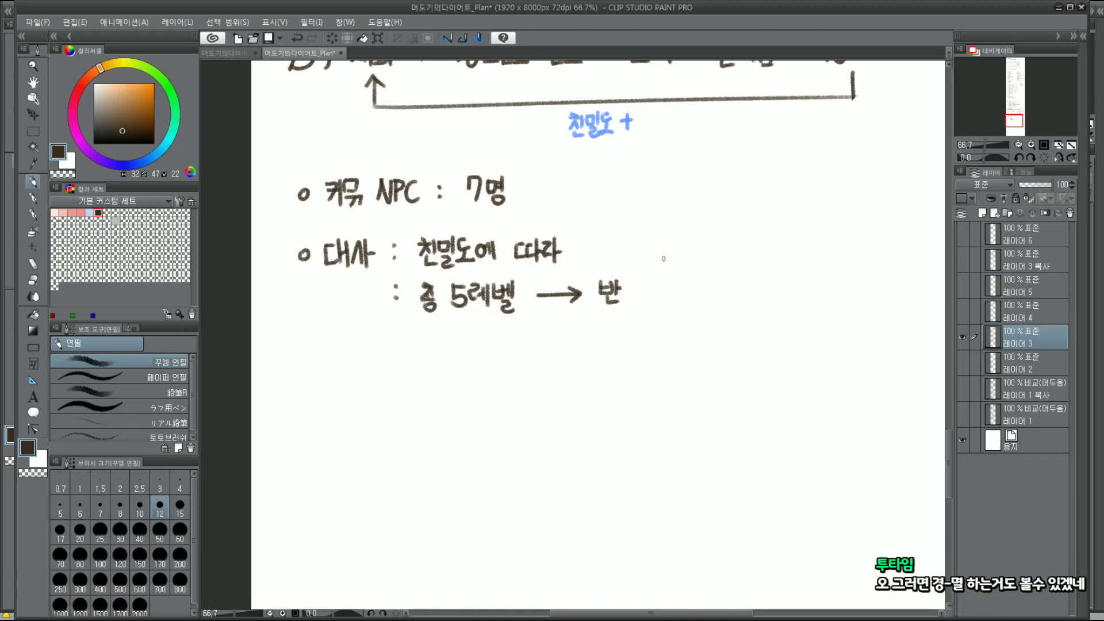
Zoom in and write 복 and '(+' after 반
{"action": "scroll", "coordinate": [664, 259], "scroll_direction": "up", "scroll_amount": 1}
{"action": "scroll", "coordinate": [663, 263], "scroll_direction": "up", "scroll_amount": 1}
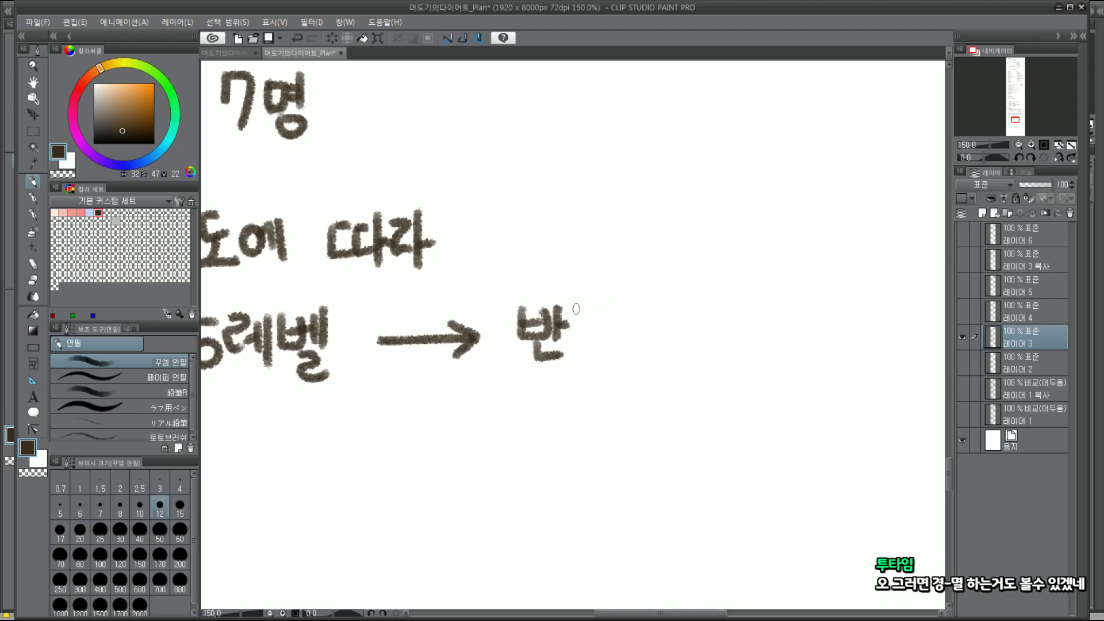
{"action": "mouse_move", "coordinate": [578, 303]}
{"action": "left_mouse_down"}
{"action": "mouse_move", "coordinate": [590, 314]}
{"action": "mouse_move", "coordinate": [578, 322]}
{"action": "mouse_move", "coordinate": [603, 321]}
{"action": "mouse_move", "coordinate": [588, 338]}
{"action": "mouse_move", "coordinate": [615, 343]}
{"action": "mouse_move", "coordinate": [613, 368]}
{"action": "left_mouse_up"}
{"action": "key", "text": "ctrl+z"}
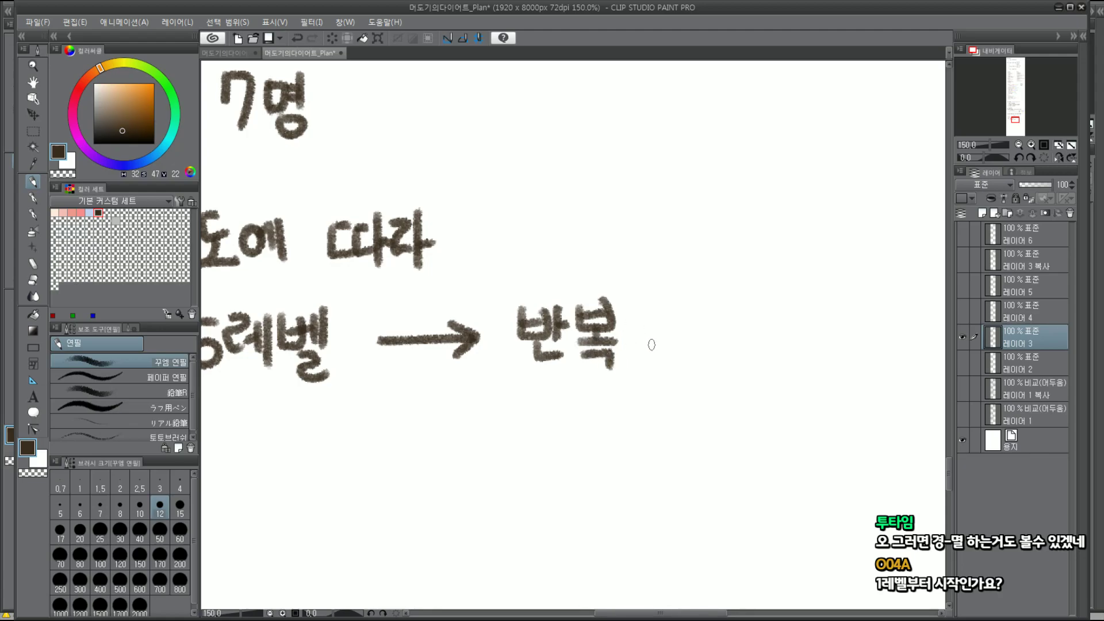
{"action": "mouse_move", "coordinate": [667, 307]}
{"action": "left_mouse_down"}
{"action": "mouse_move", "coordinate": [657, 313]}
{"action": "mouse_move", "coordinate": [670, 354]}
{"action": "left_mouse_up"}
{"action": "key", "text": "ctrl+z"}
{"action": "mouse_move", "coordinate": [667, 297]}
{"action": "left_mouse_down"}
{"action": "mouse_move", "coordinate": [670, 352]}
{"action": "mouse_move", "coordinate": [711, 326]}
{"action": "mouse_move", "coordinate": [692, 348]}
{"action": "left_mouse_up"}
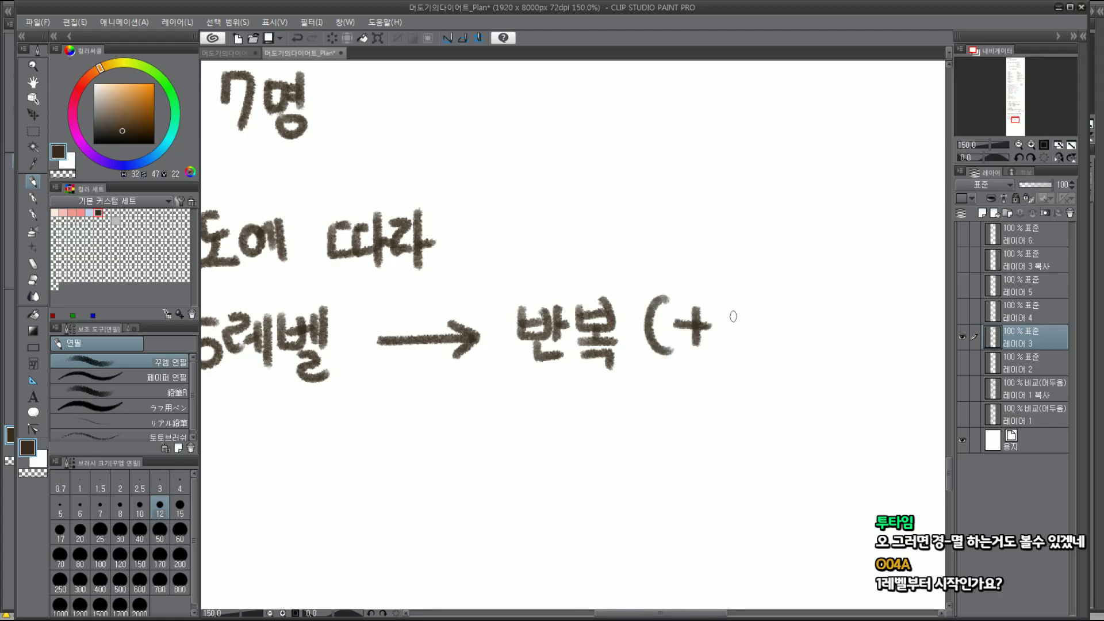
Write '보상)' to close the reward note, then zoom back out
{"action": "left_click_drag", "start_coordinate": [732, 295], "coordinate": [758, 329]}
{"action": "mouse_move", "coordinate": [735, 311]}
{"action": "left_mouse_down"}
{"action": "mouse_move", "coordinate": [755, 312]}
{"action": "mouse_move", "coordinate": [743, 341]}
{"action": "left_mouse_up"}
{"action": "left_click_drag", "start_coordinate": [730, 344], "coordinate": [766, 344]}
{"action": "left_click_drag", "start_coordinate": [778, 296], "coordinate": [765, 340]}
{"action": "left_click_drag", "start_coordinate": [777, 313], "coordinate": [792, 332]}
{"action": "left_click_drag", "start_coordinate": [796, 290], "coordinate": [796, 333]}
{"action": "mouse_move", "coordinate": [801, 317]}
{"action": "left_mouse_down"}
{"action": "mouse_move", "coordinate": [812, 318]}
{"action": "mouse_move", "coordinate": [789, 335]}
{"action": "left_mouse_up"}
{"action": "left_click_drag", "start_coordinate": [830, 293], "coordinate": [824, 362]}
{"action": "scroll", "coordinate": [819, 357], "scroll_direction": "down", "scroll_amount": 2}
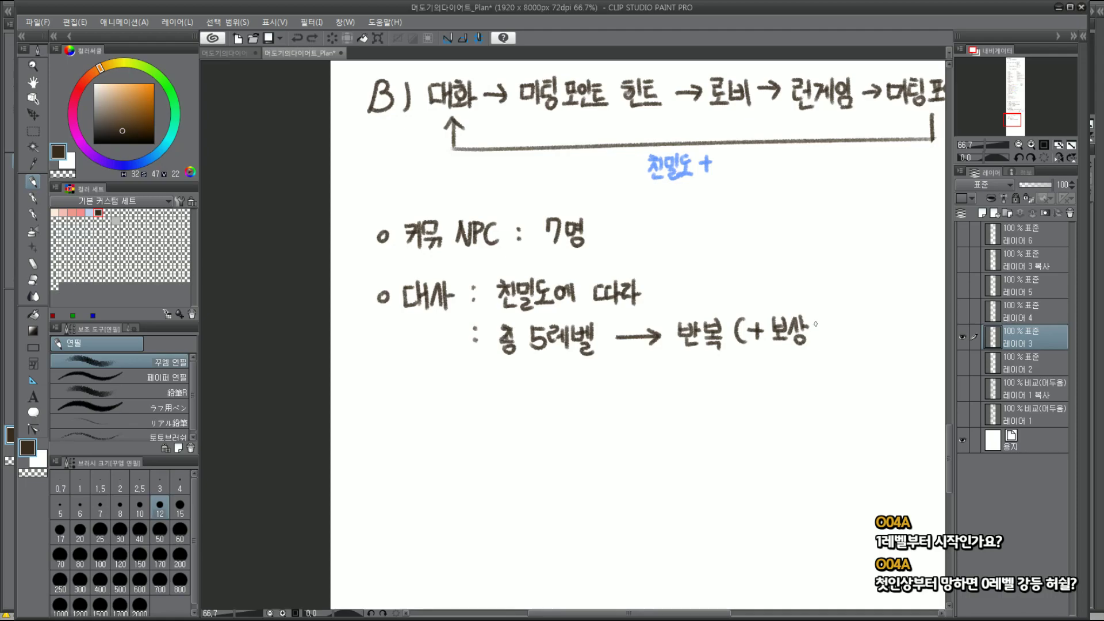
{"action": "left_click_drag", "start_coordinate": [815, 324], "coordinate": [816, 336]}
{"action": "scroll", "coordinate": [819, 335], "scroll_direction": "up", "scroll_amount": 1}
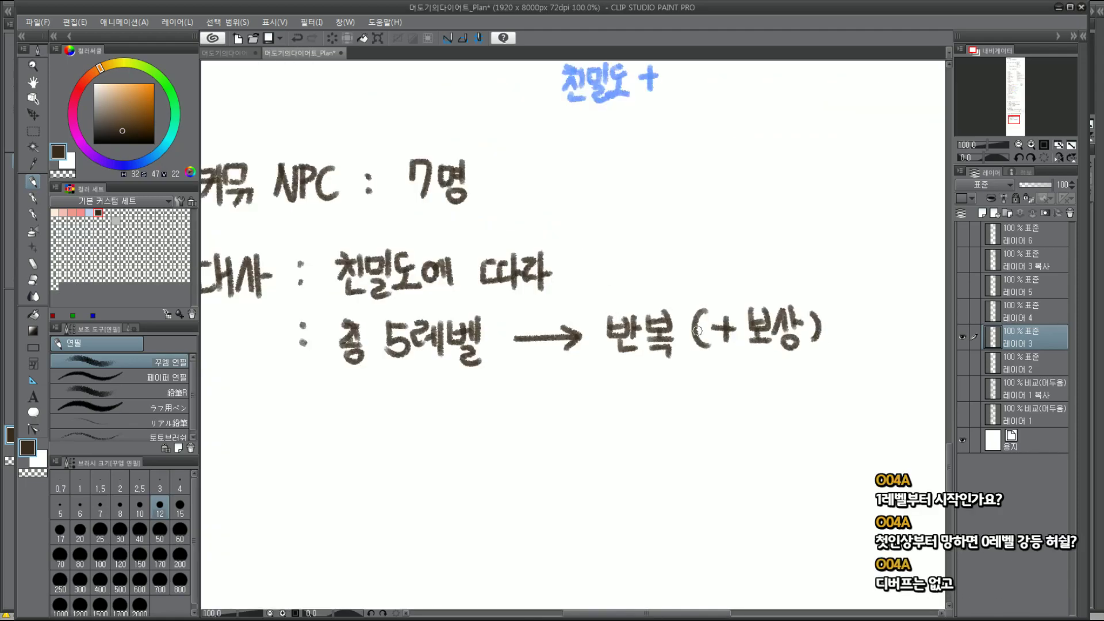
{"action": "mouse_move", "coordinate": [697, 330]}
{"action": "left_mouse_down"}
{"action": "mouse_move", "coordinate": [695, 320]}
{"action": "mouse_move", "coordinate": [705, 345]}
{"action": "left_mouse_up"}
{"action": "left_click_drag", "start_coordinate": [705, 314], "coordinate": [703, 348]}
{"action": "key", "text": "ctrl+z"}
{"action": "left_click_drag", "start_coordinate": [489, 437], "coordinate": [496, 463]}
{"action": "mouse_move", "coordinate": [510, 446]}
{"action": "left_mouse_down"}
{"action": "mouse_move", "coordinate": [561, 461]}
{"action": "mouse_move", "coordinate": [610, 440]}
{"action": "mouse_move", "coordinate": [603, 452]}
{"action": "left_mouse_up"}
{"action": "mouse_move", "coordinate": [627, 427]}
{"action": "left_mouse_down"}
{"action": "mouse_move", "coordinate": [634, 448]}
{"action": "mouse_move", "coordinate": [700, 435]}
{"action": "mouse_move", "coordinate": [687, 453]}
{"action": "mouse_move", "coordinate": [680, 434]}
{"action": "left_mouse_up"}
{"action": "mouse_move", "coordinate": [672, 427]}
{"action": "left_mouse_down"}
{"action": "mouse_move", "coordinate": [682, 439]}
{"action": "mouse_move", "coordinate": [788, 426]}
{"action": "left_mouse_up"}
{"action": "mouse_move", "coordinate": [782, 415]}
{"action": "left_mouse_down"}
{"action": "mouse_move", "coordinate": [781, 447]}
{"action": "mouse_move", "coordinate": [827, 415]}
{"action": "left_mouse_up"}
{"action": "left_click_drag", "start_coordinate": [814, 402], "coordinate": [820, 428]}
{"action": "mouse_move", "coordinate": [843, 390]}
{"action": "left_mouse_down"}
{"action": "mouse_move", "coordinate": [851, 432]}
{"action": "mouse_move", "coordinate": [870, 383]}
{"action": "left_mouse_up"}
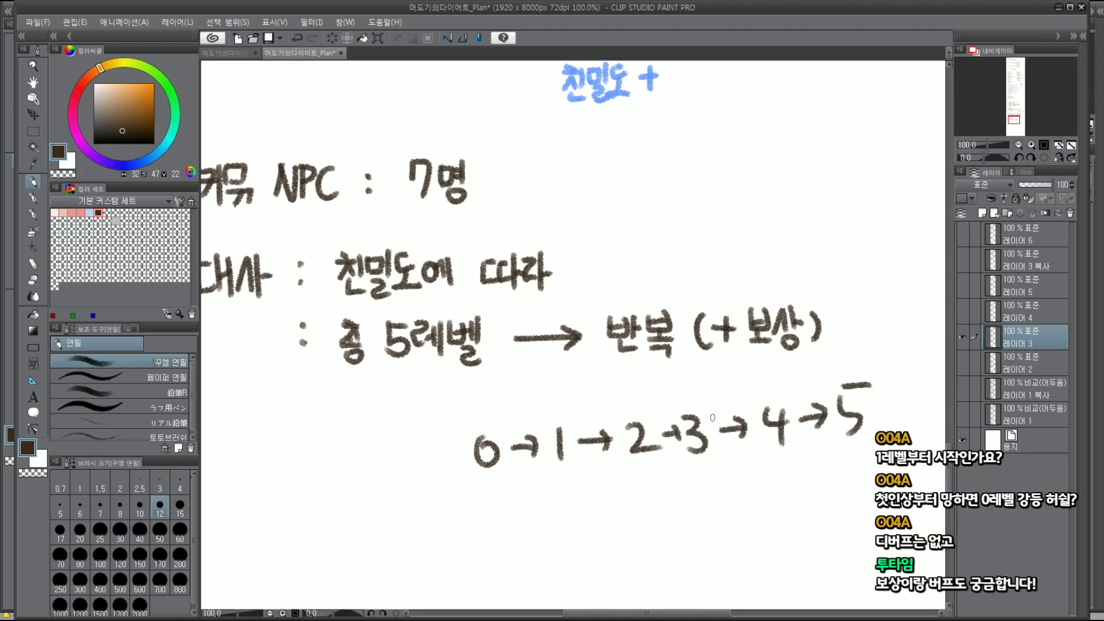
{"action": "mouse_move", "coordinate": [488, 502]}
{"action": "left_mouse_down"}
{"action": "mouse_move", "coordinate": [526, 454]}
{"action": "mouse_move", "coordinate": [581, 476]}
{"action": "mouse_move", "coordinate": [679, 468]}
{"action": "mouse_move", "coordinate": [709, 411]}
{"action": "left_mouse_up"}
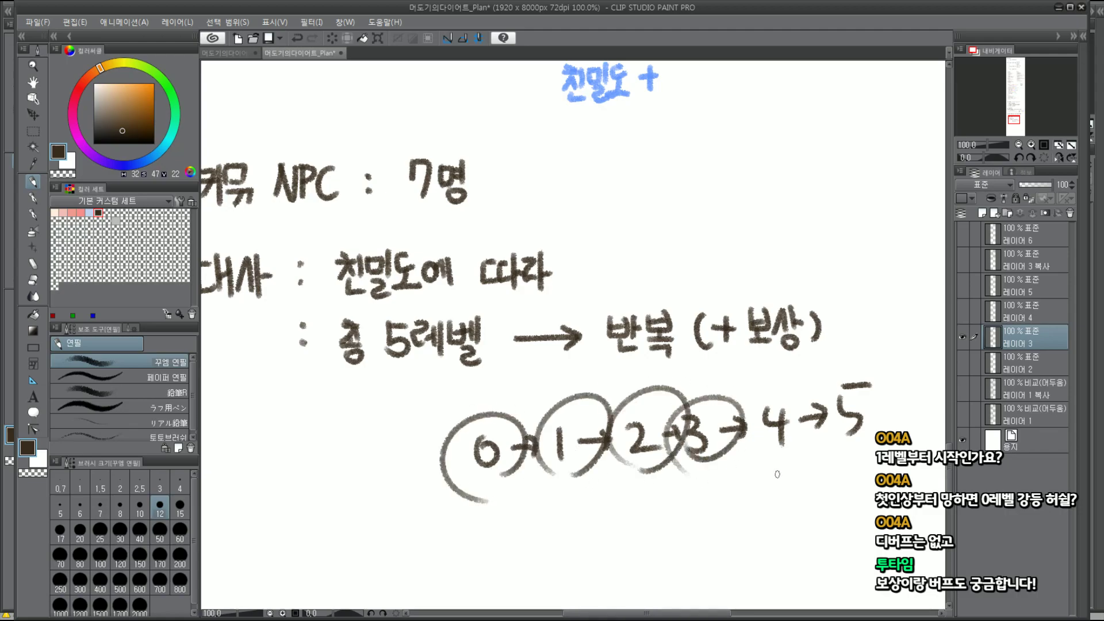
{"action": "mouse_move", "coordinate": [778, 474]}
{"action": "left_mouse_down"}
{"action": "mouse_move", "coordinate": [828, 460]}
{"action": "mouse_move", "coordinate": [844, 438]}
{"action": "left_mouse_up"}
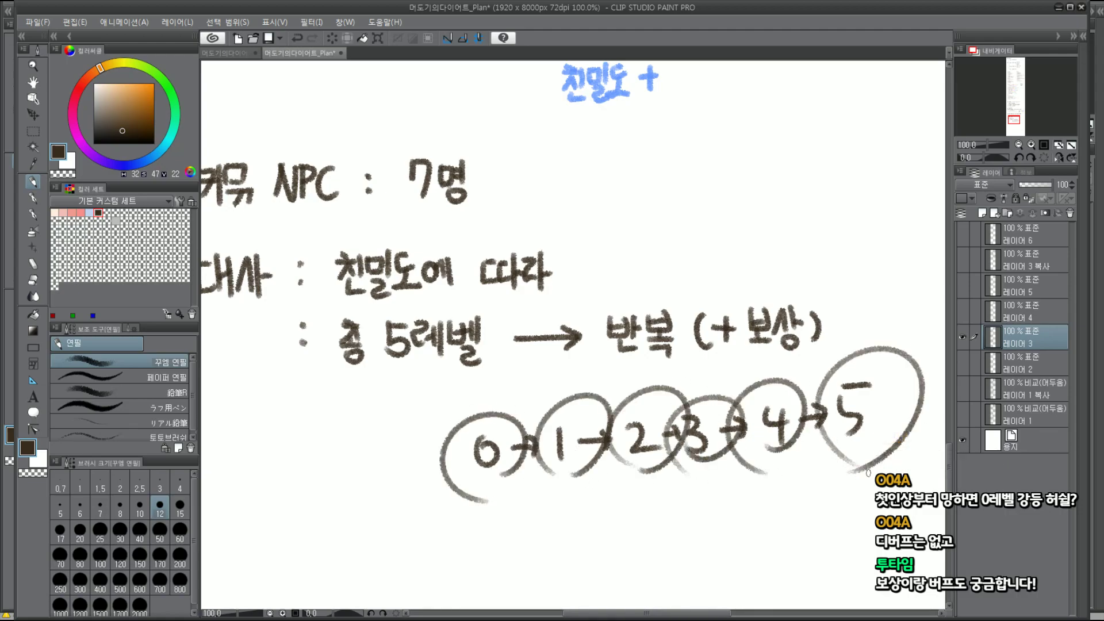
{"action": "left_click_drag", "start_coordinate": [905, 463], "coordinate": [891, 476]}
{"action": "key", "text": "ctrl+z"}
{"action": "key", "text": "ctrl+z"}
{"action": "key", "text": "ctrl+z"}
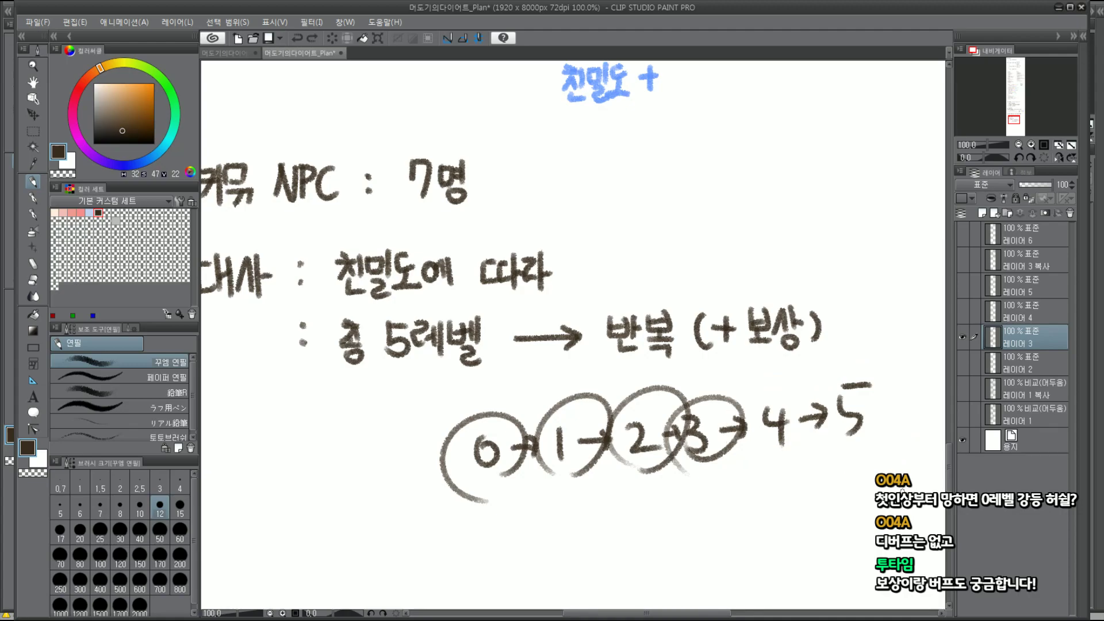
{"action": "key", "text": "ctrl+z"}
{"action": "key", "text": "ctrl+z"}
{"action": "key", "text": "ctrl+z"}
{"action": "key", "text": "ctrl+z"}
{"action": "key", "text": "ctrl+z"}
{"action": "key", "text": "ctrl+z"}
{"action": "key", "text": "ctrl+z"}
{"action": "key", "text": "ctrl+z"}
{"action": "key", "text": "ctrl+z"}
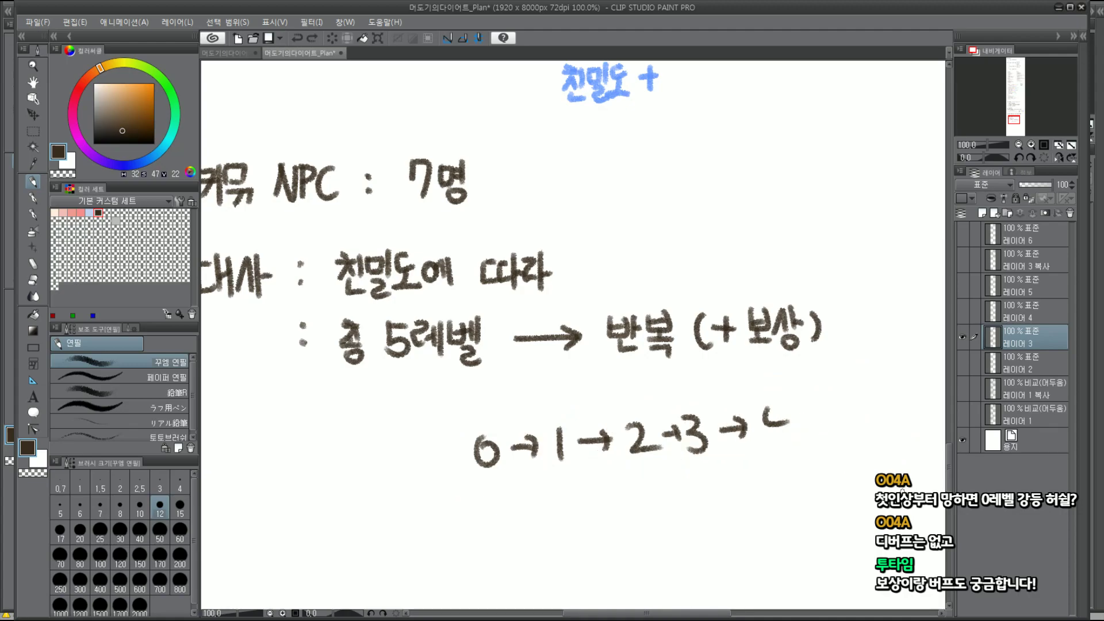
{"action": "key", "text": "ctrl+z"}
{"action": "key", "text": "ctrl+z"}
{"action": "key", "text": "ctrl+z"}
{"action": "key", "text": "ctrl+z"}
{"action": "key", "text": "ctrl+z"}
{"action": "key", "text": "ctrl+z"}
{"action": "key", "text": "ctrl+z"}
{"action": "key", "text": "ctrl+z"}
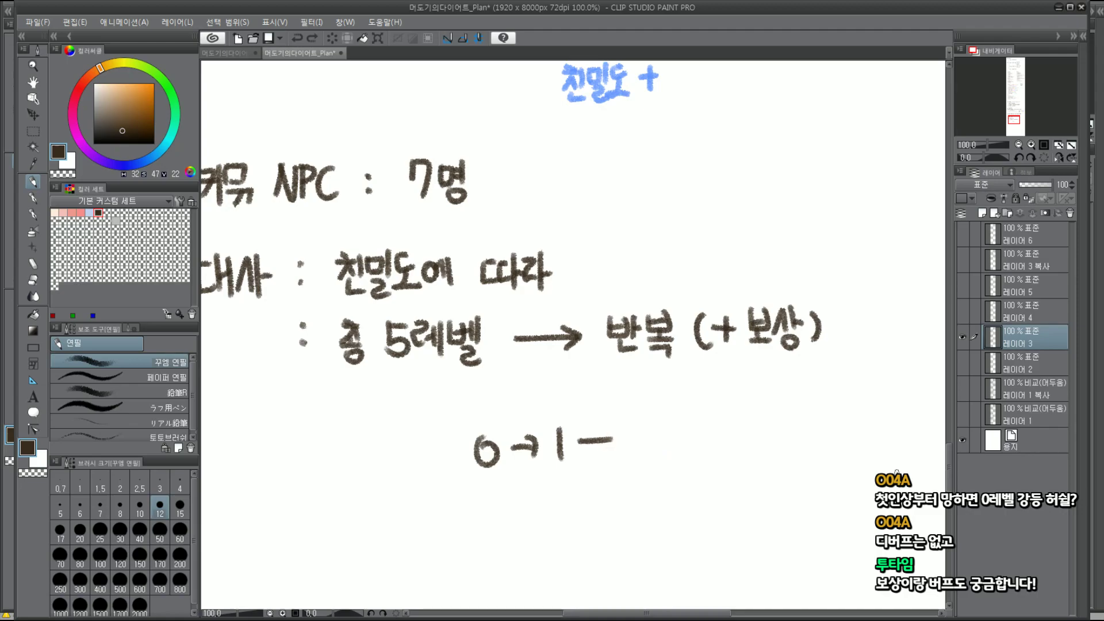
{"action": "key", "text": "ctrl+z"}
{"action": "key", "text": "ctrl+z"}
{"action": "key", "text": "ctrl+z"}
{"action": "key", "text": "ctrl+z"}
{"action": "key", "text": "ctrl+z"}
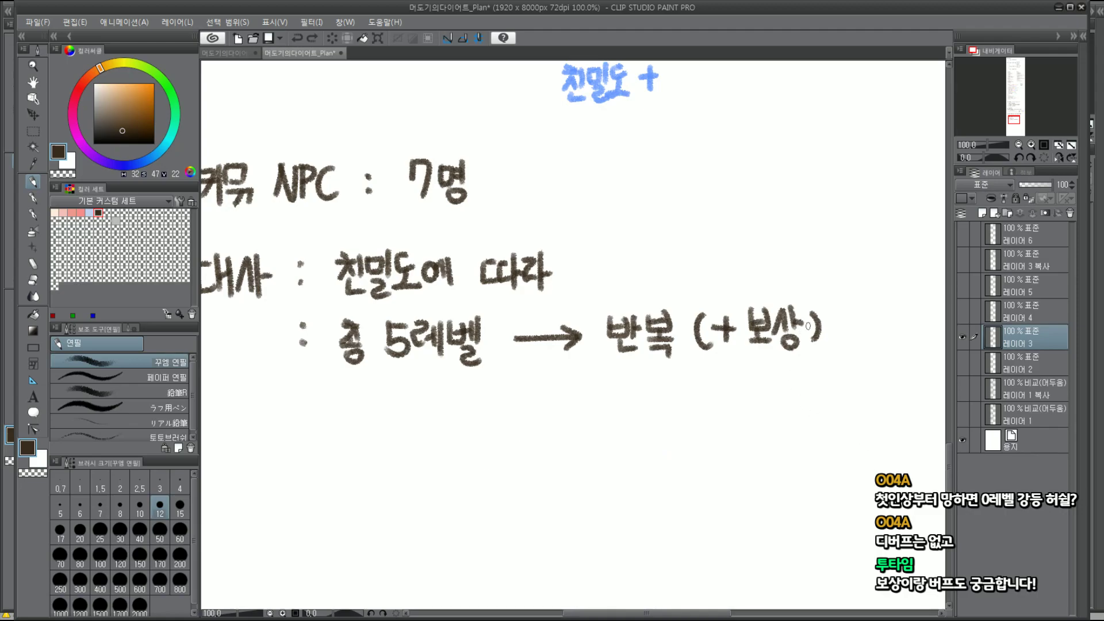
{"action": "scroll", "coordinate": [828, 333], "scroll_direction": "down", "scroll_amount": 1}
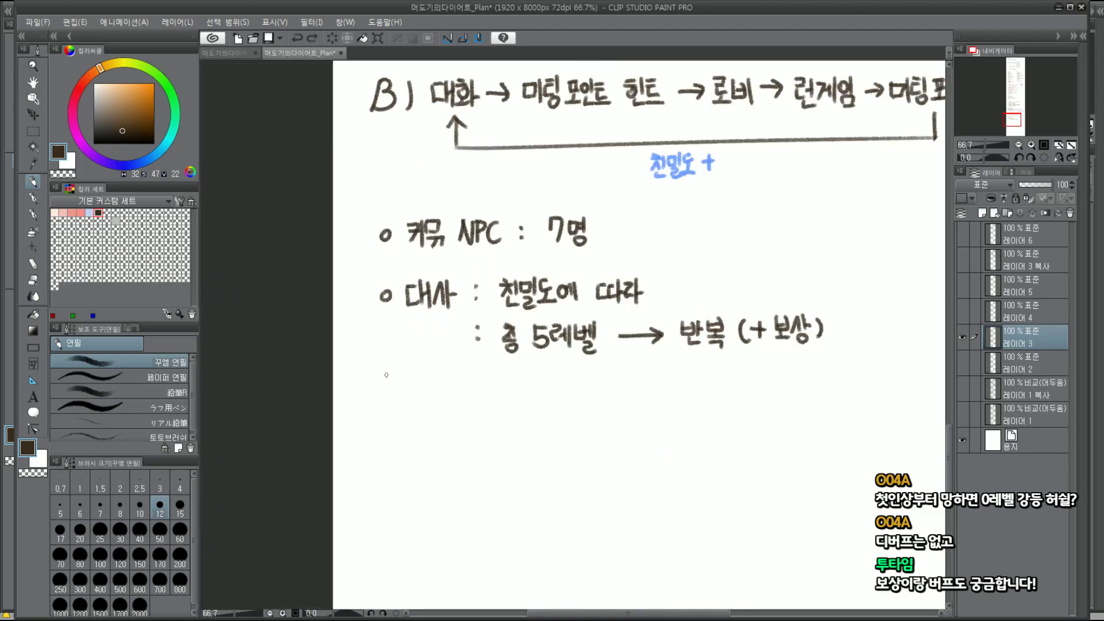
Draw a new bullet below the 대사 notes labelled '버프 :'
{"action": "mouse_move", "coordinate": [393, 388]}
{"action": "left_mouse_down"}
{"action": "mouse_move", "coordinate": [425, 405]}
{"action": "mouse_move", "coordinate": [443, 379]}
{"action": "left_mouse_up"}
{"action": "left_click_drag", "start_coordinate": [436, 382], "coordinate": [431, 397]}
{"action": "left_click_drag", "start_coordinate": [441, 384], "coordinate": [447, 398]}
{"action": "left_click_drag", "start_coordinate": [428, 403], "coordinate": [449, 402]}
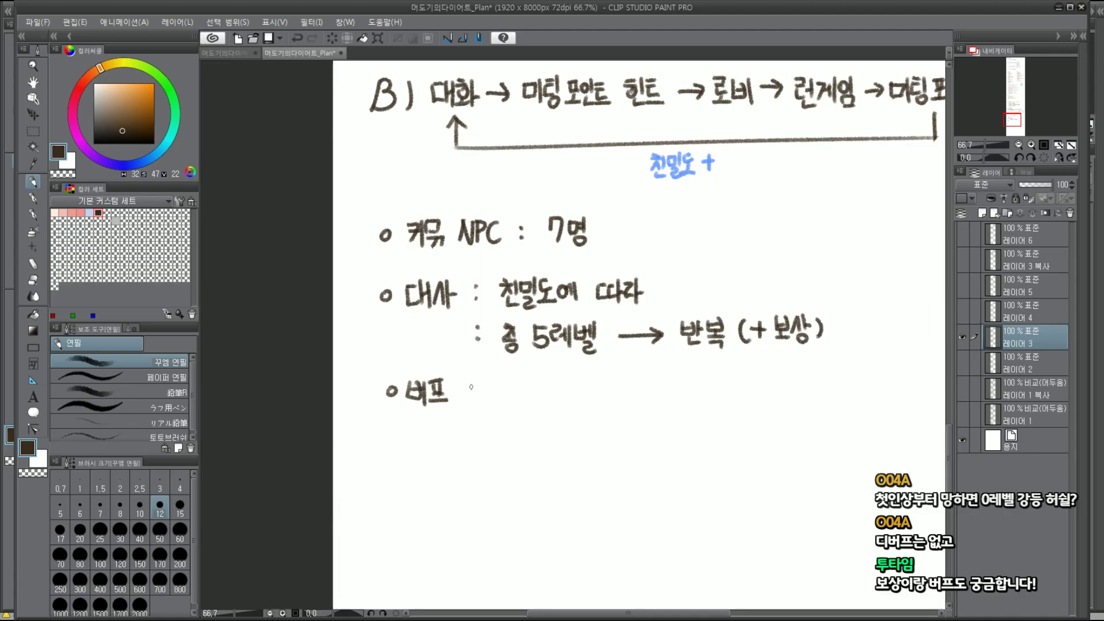
{"action": "left_click", "coordinate": [472, 385]}
{"action": "left_click", "coordinate": [472, 393]}
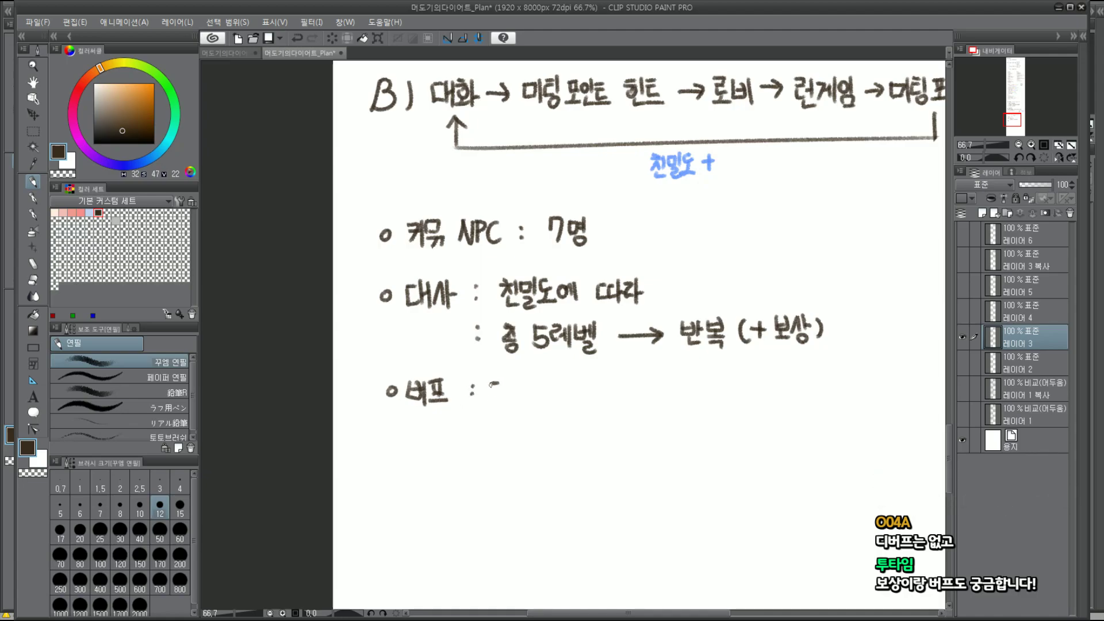
Write '다음턴 런게임' after the 버프 colon
{"action": "left_click_drag", "start_coordinate": [490, 382], "coordinate": [499, 400]}
{"action": "mouse_move", "coordinate": [502, 378]}
{"action": "left_mouse_down"}
{"action": "mouse_move", "coordinate": [502, 403]}
{"action": "mouse_move", "coordinate": [506, 391]}
{"action": "left_mouse_up"}
{"action": "left_click_drag", "start_coordinate": [517, 380], "coordinate": [526, 406]}
{"action": "left_click_drag", "start_coordinate": [525, 379], "coordinate": [526, 399]}
{"action": "left_click_drag", "start_coordinate": [525, 399], "coordinate": [538, 398]}
{"action": "mouse_move", "coordinate": [532, 395]}
{"action": "left_mouse_down"}
{"action": "mouse_move", "coordinate": [544, 405]}
{"action": "mouse_move", "coordinate": [580, 392]}
{"action": "mouse_move", "coordinate": [585, 402]}
{"action": "mouse_move", "coordinate": [594, 386]}
{"action": "left_mouse_up"}
{"action": "mouse_move", "coordinate": [598, 379]}
{"action": "left_mouse_down"}
{"action": "mouse_move", "coordinate": [598, 398]}
{"action": "mouse_move", "coordinate": [604, 384]}
{"action": "mouse_move", "coordinate": [610, 397]}
{"action": "left_mouse_up"}
{"action": "left_click_drag", "start_coordinate": [600, 393], "coordinate": [612, 402]}
{"action": "mouse_move", "coordinate": [602, 403]}
{"action": "left_mouse_down"}
{"action": "mouse_move", "coordinate": [631, 387]}
{"action": "mouse_move", "coordinate": [646, 398]}
{"action": "mouse_move", "coordinate": [652, 385]}
{"action": "left_mouse_up"}
Finish the buff line with '도움되는 버프'
{"action": "left_click_drag", "start_coordinate": [647, 389], "coordinate": [671, 403]}
{"action": "left_click_drag", "start_coordinate": [677, 377], "coordinate": [687, 393]}
{"action": "left_click_drag", "start_coordinate": [675, 396], "coordinate": [702, 397]}
{"action": "left_click_drag", "start_coordinate": [711, 377], "coordinate": [710, 396]}
{"action": "left_click_drag", "start_coordinate": [702, 389], "coordinate": [716, 388]}
{"action": "mouse_move", "coordinate": [718, 377]}
{"action": "left_mouse_down"}
{"action": "mouse_move", "coordinate": [718, 400]}
{"action": "mouse_move", "coordinate": [726, 391]}
{"action": "left_mouse_up"}
{"action": "left_click_drag", "start_coordinate": [730, 382], "coordinate": [731, 391]}
{"action": "left_click_drag", "start_coordinate": [722, 393], "coordinate": [736, 395]}
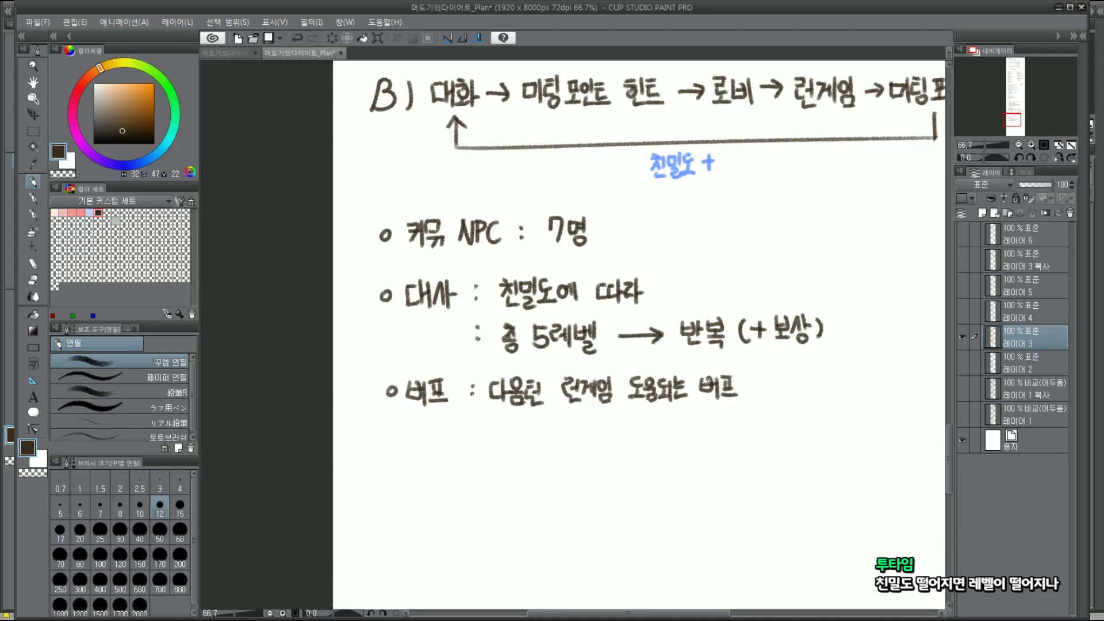
Add the line ': 가구 6레벨 효과' beneath the buff bullet
{"action": "left_click", "coordinate": [476, 428]}
{"action": "left_click", "coordinate": [476, 436]}
{"action": "mouse_move", "coordinate": [492, 426]}
{"action": "left_mouse_down"}
{"action": "mouse_move", "coordinate": [504, 446]}
{"action": "mouse_move", "coordinate": [513, 432]}
{"action": "mouse_move", "coordinate": [530, 435]}
{"action": "mouse_move", "coordinate": [522, 448]}
{"action": "left_mouse_up"}
{"action": "key", "text": "ctrl+z"}
{"action": "mouse_move", "coordinate": [556, 422]}
{"action": "left_mouse_down"}
{"action": "mouse_move", "coordinate": [546, 435]}
{"action": "mouse_move", "coordinate": [568, 439]}
{"action": "left_mouse_up"}
{"action": "mouse_move", "coordinate": [574, 422]}
{"action": "left_mouse_down"}
{"action": "mouse_move", "coordinate": [575, 442]}
{"action": "mouse_move", "coordinate": [598, 434]}
{"action": "left_mouse_up"}
{"action": "mouse_move", "coordinate": [582, 432]}
{"action": "left_mouse_down"}
{"action": "mouse_move", "coordinate": [598, 443]}
{"action": "mouse_move", "coordinate": [617, 420]}
{"action": "mouse_move", "coordinate": [613, 436]}
{"action": "mouse_move", "coordinate": [626, 434]}
{"action": "left_mouse_up"}
{"action": "key", "text": "ctrl+z"}
{"action": "left_click_drag", "start_coordinate": [620, 438], "coordinate": [635, 442]}
{"action": "left_click_drag", "start_coordinate": [637, 429], "coordinate": [644, 428]}
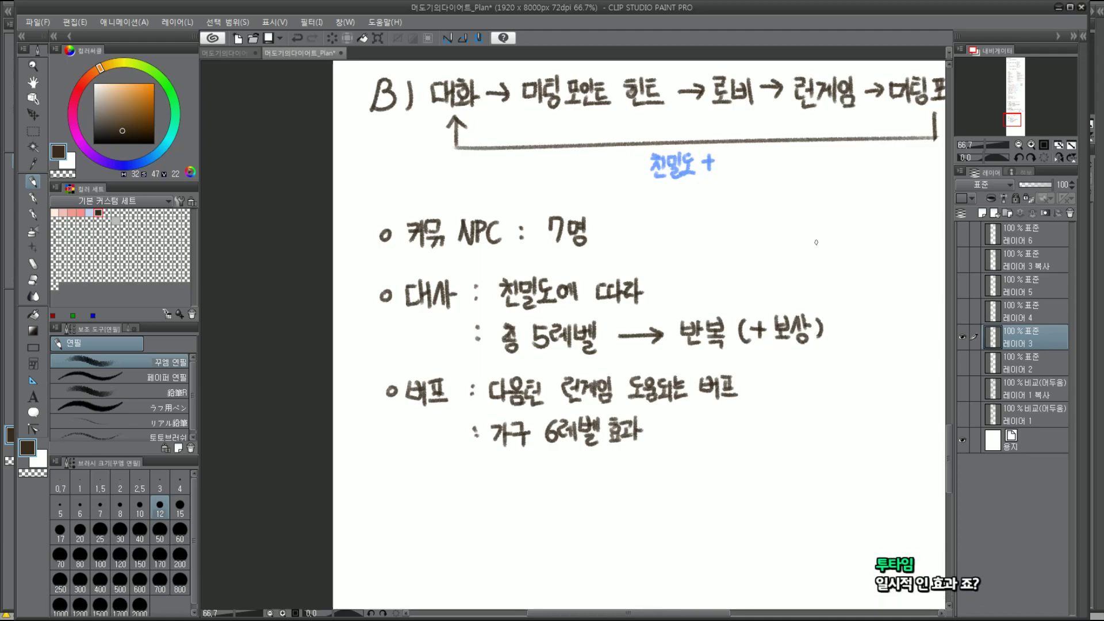
{"action": "left_click_drag", "start_coordinate": [1005, 121], "coordinate": [1009, 122]}
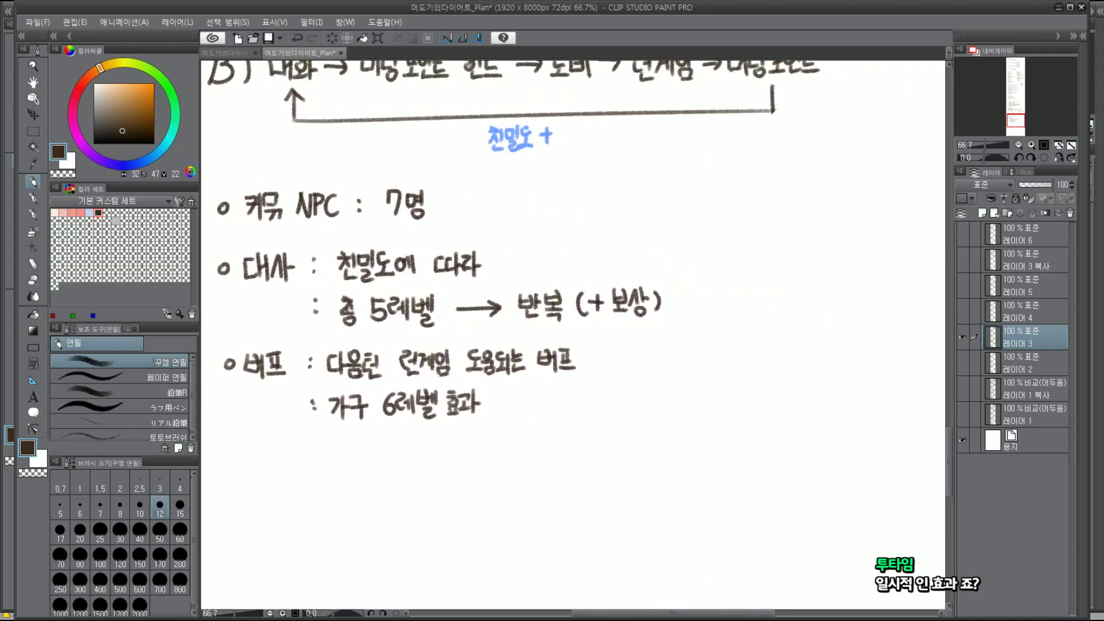
Start a new bullet reading '하든 이벤트 :' below the buff notes
{"action": "left_click_drag", "start_coordinate": [222, 466], "coordinate": [254, 459]}
{"action": "mouse_move", "coordinate": [246, 464]}
{"action": "left_mouse_down"}
{"action": "mouse_move", "coordinate": [255, 481]}
{"action": "mouse_move", "coordinate": [268, 464]}
{"action": "mouse_move", "coordinate": [274, 485]}
{"action": "mouse_move", "coordinate": [292, 463]}
{"action": "mouse_move", "coordinate": [299, 482]}
{"action": "left_mouse_up"}
{"action": "left_click_drag", "start_coordinate": [305, 457], "coordinate": [312, 467]}
{"action": "left_click_drag", "start_coordinate": [314, 456], "coordinate": [321, 472]}
{"action": "mouse_move", "coordinate": [325, 454]}
{"action": "left_mouse_down"}
{"action": "mouse_move", "coordinate": [325, 485]}
{"action": "mouse_move", "coordinate": [339, 458]}
{"action": "left_mouse_up"}
{"action": "left_click_drag", "start_coordinate": [331, 464], "coordinate": [344, 479]}
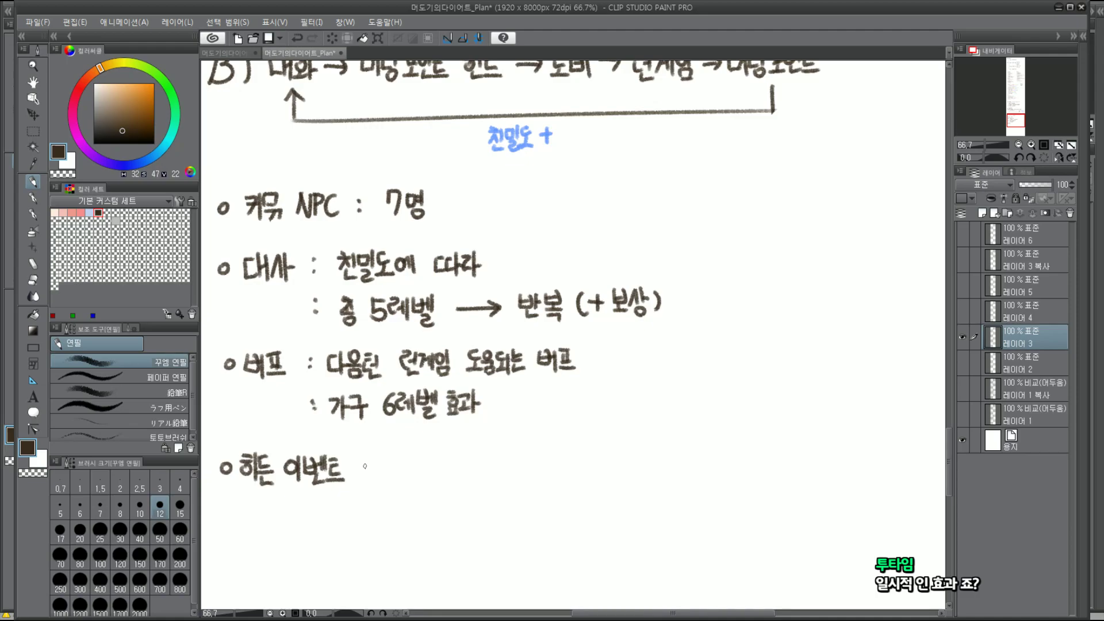
{"action": "left_click_drag", "start_coordinate": [365, 459], "coordinate": [367, 463]}
{"action": "mouse_move", "coordinate": [365, 469]}
{"action": "left_mouse_down"}
{"action": "mouse_move", "coordinate": [391, 455]}
{"action": "mouse_move", "coordinate": [417, 478]}
{"action": "left_mouse_up"}
Write 'Max 친밀도 +' after the colon, removing a stray dot
{"action": "mouse_move", "coordinate": [421, 464]}
{"action": "left_mouse_down"}
{"action": "mouse_move", "coordinate": [433, 477]}
{"action": "mouse_move", "coordinate": [421, 477]}
{"action": "left_mouse_up"}
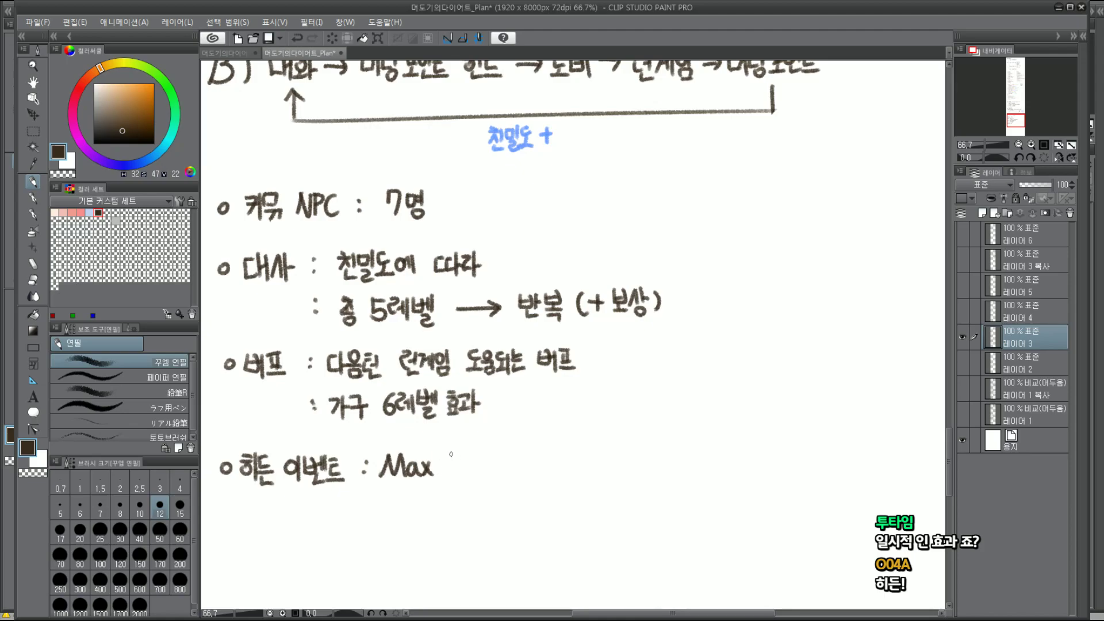
{"action": "left_click_drag", "start_coordinate": [450, 451], "coordinate": [454, 455]}
{"action": "mouse_move", "coordinate": [445, 457]}
{"action": "left_mouse_down"}
{"action": "mouse_move", "coordinate": [457, 456]}
{"action": "mouse_move", "coordinate": [446, 470]}
{"action": "left_mouse_up"}
{"action": "left_click_drag", "start_coordinate": [451, 460], "coordinate": [461, 469]}
{"action": "mouse_move", "coordinate": [451, 467]}
{"action": "left_mouse_down"}
{"action": "mouse_move", "coordinate": [459, 478]}
{"action": "mouse_move", "coordinate": [476, 463]}
{"action": "mouse_move", "coordinate": [480, 479]}
{"action": "mouse_move", "coordinate": [491, 460]}
{"action": "mouse_move", "coordinate": [488, 472]}
{"action": "left_mouse_up"}
{"action": "left_click_drag", "start_coordinate": [478, 477], "coordinate": [498, 474]}
{"action": "left_click_drag", "start_coordinate": [520, 451], "coordinate": [521, 470]}
{"action": "key", "text": "ctrl+z"}
{"action": "key", "text": "ctrl+z"}
{"action": "key", "text": "ctrl+z"}
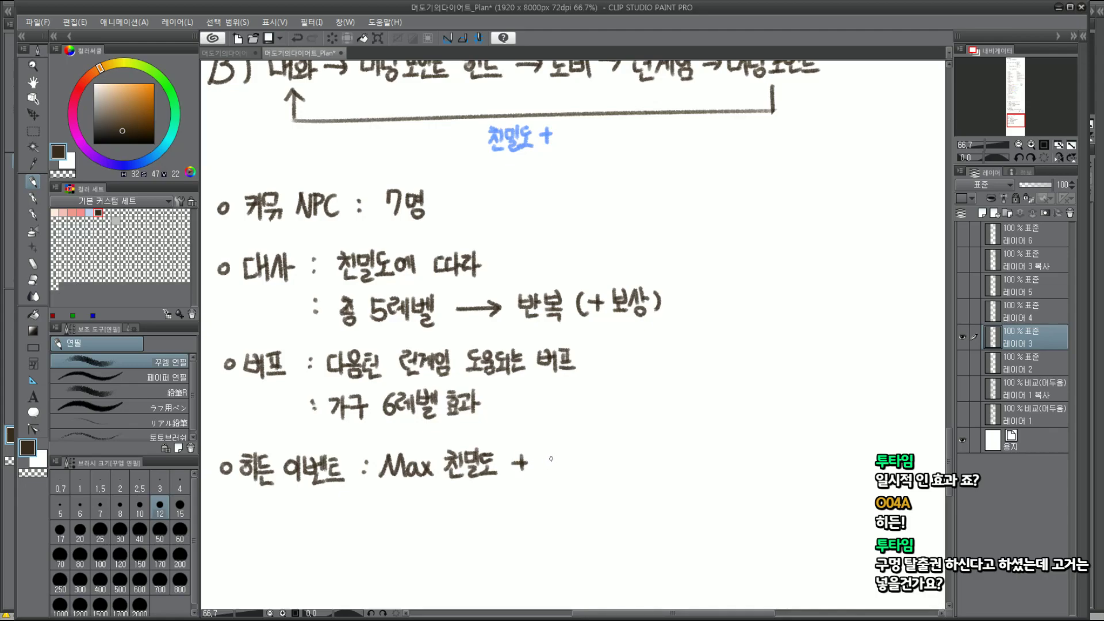
Complete the line with '3 Meeting P → 해금'
{"action": "mouse_move", "coordinate": [544, 451]}
{"action": "left_mouse_down"}
{"action": "mouse_move", "coordinate": [543, 470]}
{"action": "mouse_move", "coordinate": [575, 467]}
{"action": "mouse_move", "coordinate": [582, 451]}
{"action": "mouse_move", "coordinate": [588, 470]}
{"action": "left_mouse_up"}
{"action": "key", "text": "ctrl+z"}
{"action": "left_click_drag", "start_coordinate": [590, 460], "coordinate": [595, 470]}
{"action": "mouse_move", "coordinate": [595, 455]}
{"action": "left_mouse_down"}
{"action": "mouse_move", "coordinate": [611, 472]}
{"action": "mouse_move", "coordinate": [622, 452]}
{"action": "left_mouse_up"}
{"action": "left_click_drag", "start_coordinate": [620, 460], "coordinate": [632, 482]}
{"action": "mouse_move", "coordinate": [655, 445]}
{"action": "left_mouse_down"}
{"action": "mouse_move", "coordinate": [651, 467]}
{"action": "mouse_move", "coordinate": [698, 458]}
{"action": "mouse_move", "coordinate": [692, 466]}
{"action": "mouse_move", "coordinate": [716, 448]}
{"action": "left_mouse_up"}
{"action": "mouse_move", "coordinate": [709, 452]}
{"action": "left_mouse_down"}
{"action": "mouse_move", "coordinate": [721, 452]}
{"action": "mouse_move", "coordinate": [724, 468]}
{"action": "left_mouse_up"}
{"action": "left_click_drag", "start_coordinate": [724, 454], "coordinate": [731, 467]}
{"action": "left_click_drag", "start_coordinate": [736, 444], "coordinate": [744, 468]}
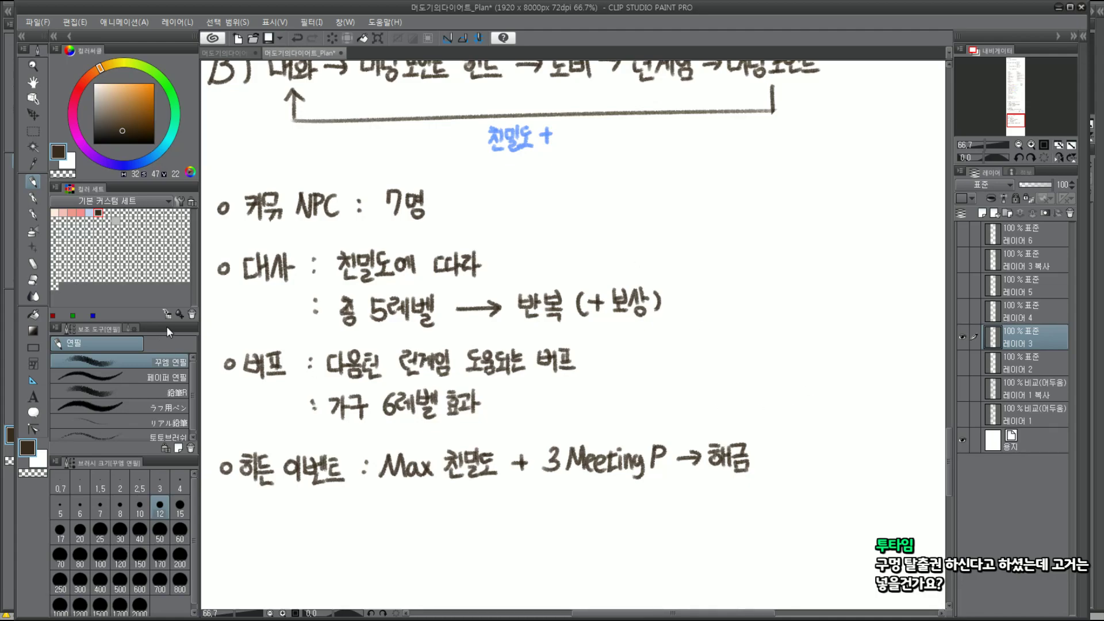
Return to dark brown ink and try adding a comma after 가구 6레벨 효과
{"action": "left_click", "coordinate": [115, 221]}
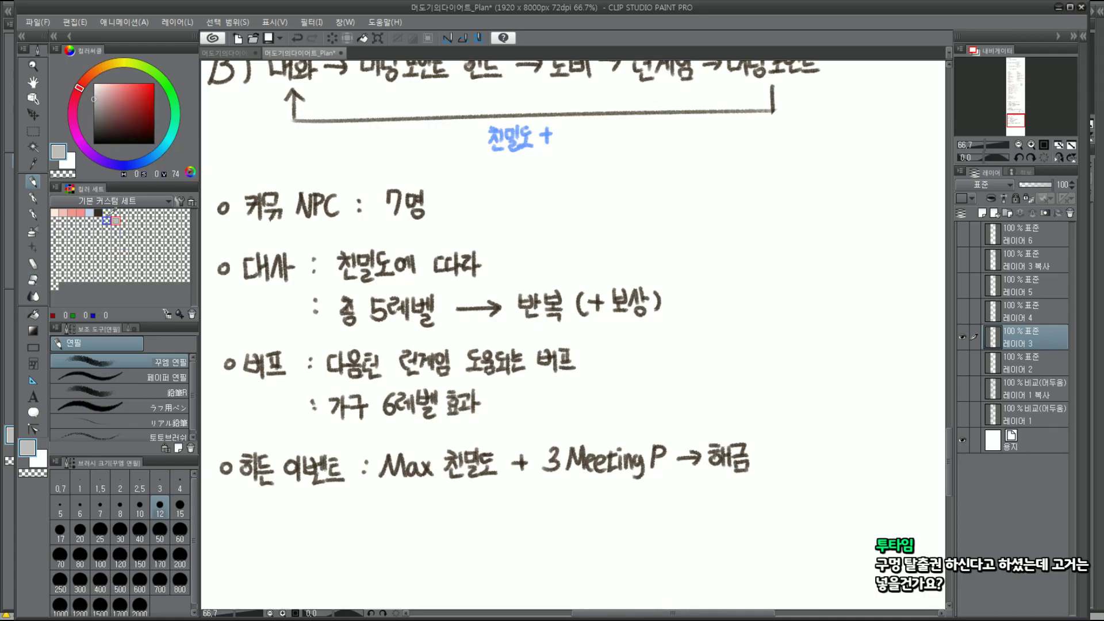
{"action": "left_click", "coordinate": [99, 212]}
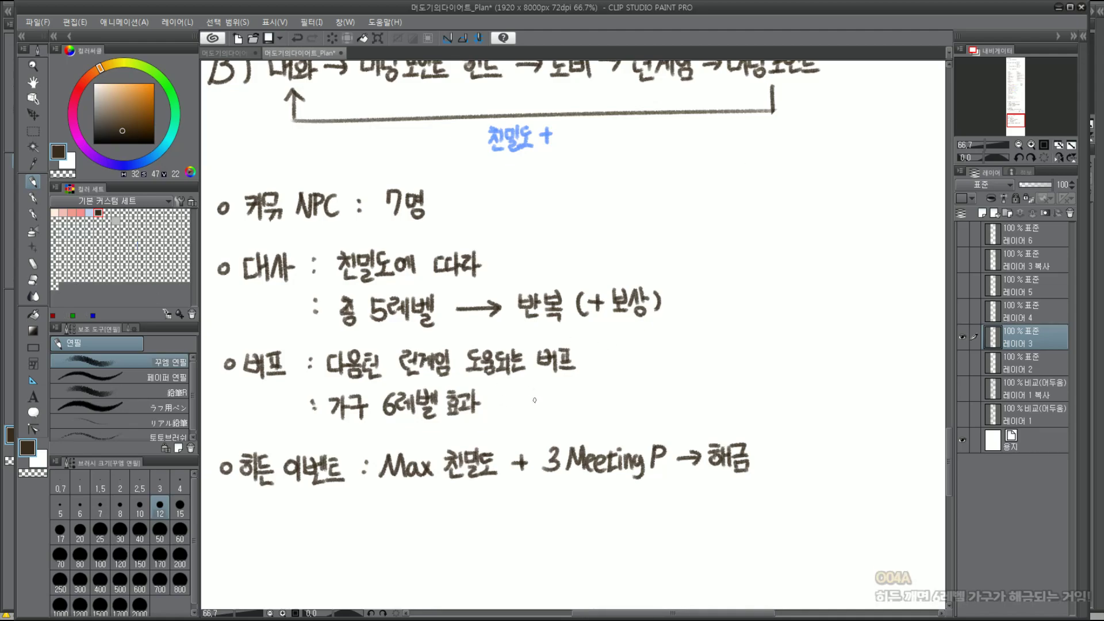
{"action": "left_click", "coordinate": [508, 409]}
{"action": "key", "text": "ctrl+z"}
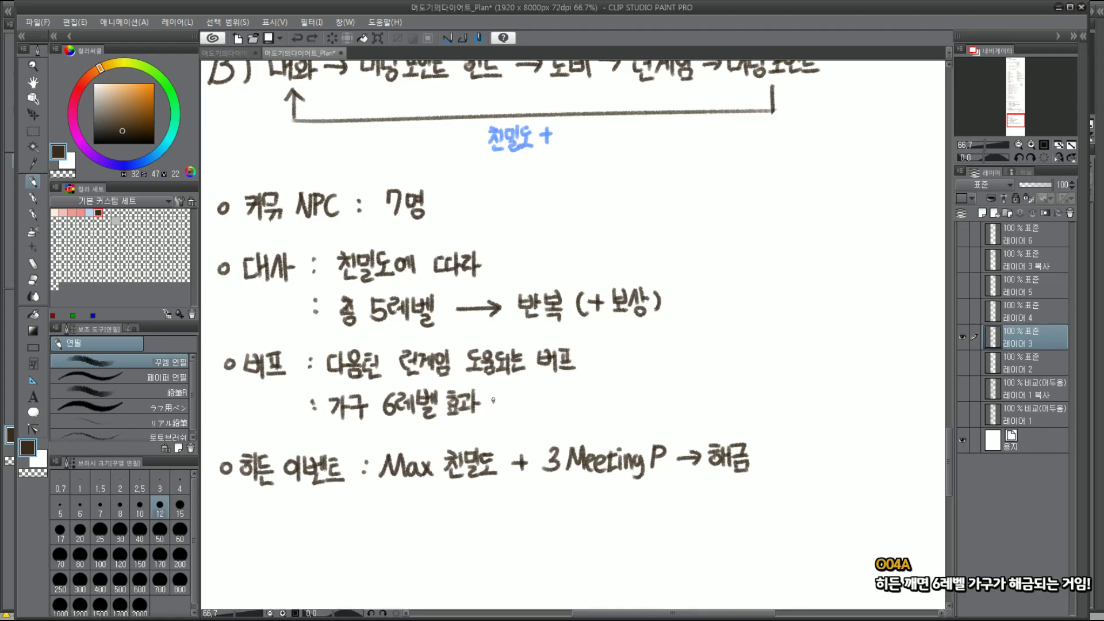
{"action": "left_click_drag", "start_coordinate": [492, 397], "coordinate": [507, 397]}
{"action": "left_click_drag", "start_coordinate": [501, 390], "coordinate": [492, 414]}
{"action": "key", "text": "ctrl+z"}
{"action": "key", "text": "ctrl+z"}
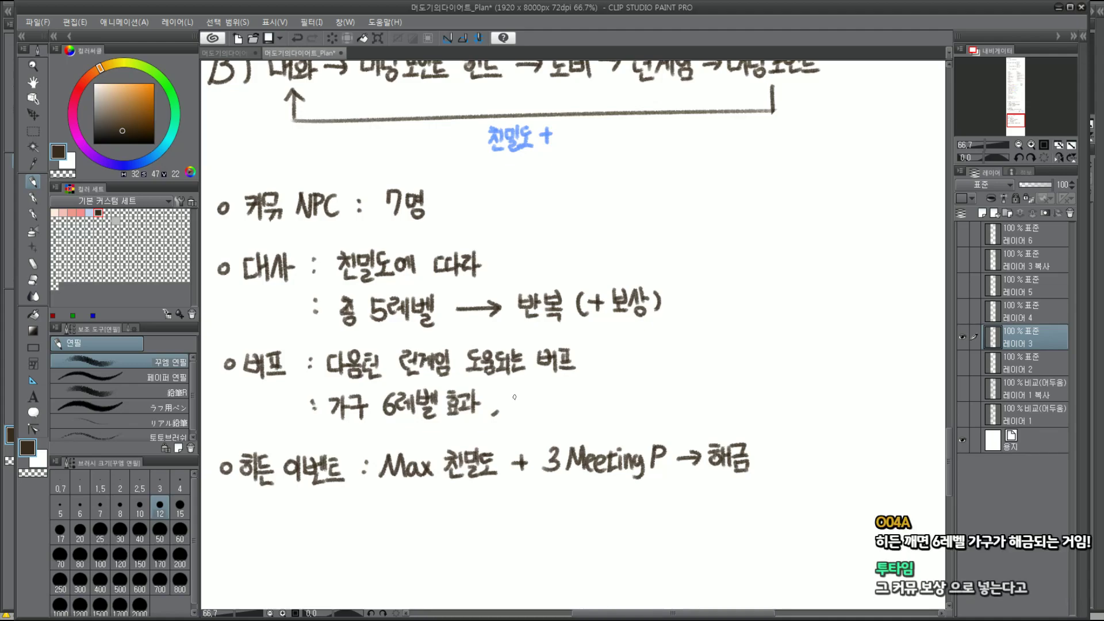
Write '번지 1회 무료' after the comma
{"action": "left_click_drag", "start_coordinate": [511, 391], "coordinate": [512, 401]}
{"action": "left_click_drag", "start_coordinate": [517, 390], "coordinate": [517, 396]}
{"action": "left_click_drag", "start_coordinate": [521, 391], "coordinate": [526, 403]}
{"action": "mouse_move", "coordinate": [516, 406]}
{"action": "left_mouse_down"}
{"action": "mouse_move", "coordinate": [531, 414]}
{"action": "mouse_move", "coordinate": [542, 392]}
{"action": "mouse_move", "coordinate": [530, 407]}
{"action": "mouse_move", "coordinate": [555, 410]}
{"action": "left_mouse_up"}
{"action": "left_click_drag", "start_coordinate": [561, 387], "coordinate": [566, 397]}
{"action": "mouse_move", "coordinate": [561, 406]}
{"action": "left_mouse_down"}
{"action": "mouse_move", "coordinate": [589, 397]}
{"action": "mouse_move", "coordinate": [594, 410]}
{"action": "mouse_move", "coordinate": [604, 393]}
{"action": "mouse_move", "coordinate": [611, 409]}
{"action": "left_mouse_up"}
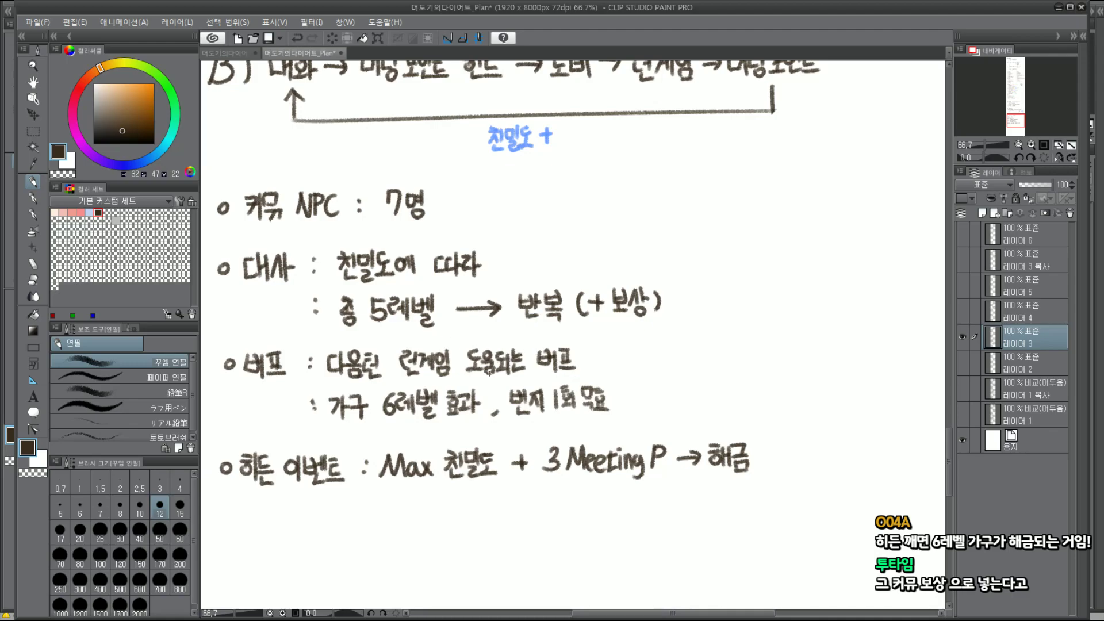
Draw trial circles around 도움되는 버프 and 번지 1회 무료, undoing the last
{"action": "left_click_drag", "start_coordinate": [503, 384], "coordinate": [558, 362]}
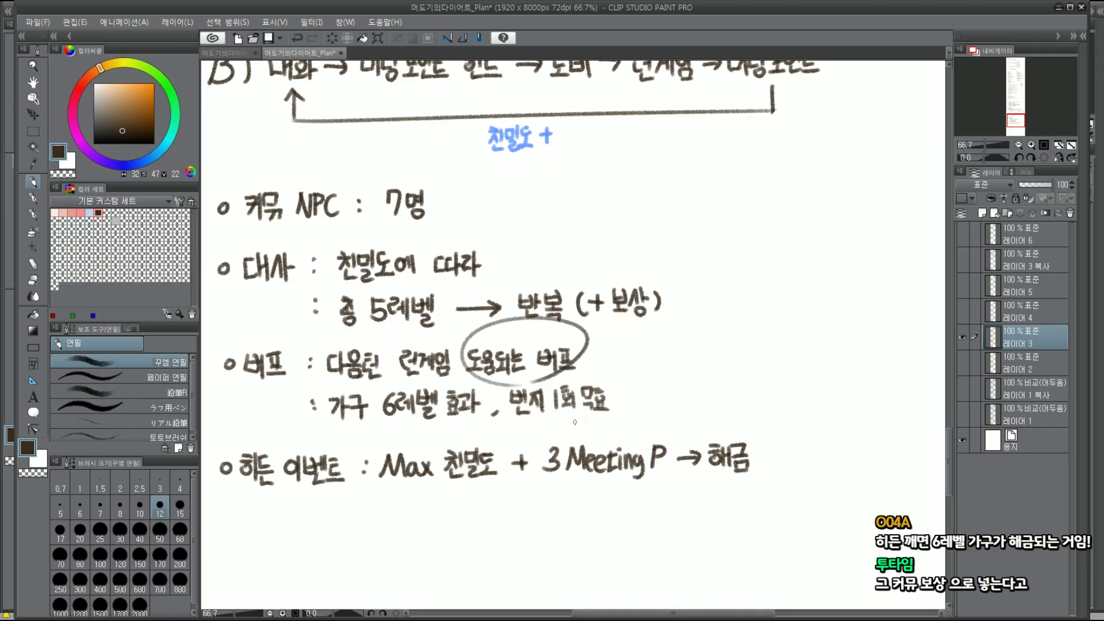
{"action": "left_click_drag", "start_coordinate": [574, 422], "coordinate": [577, 414]}
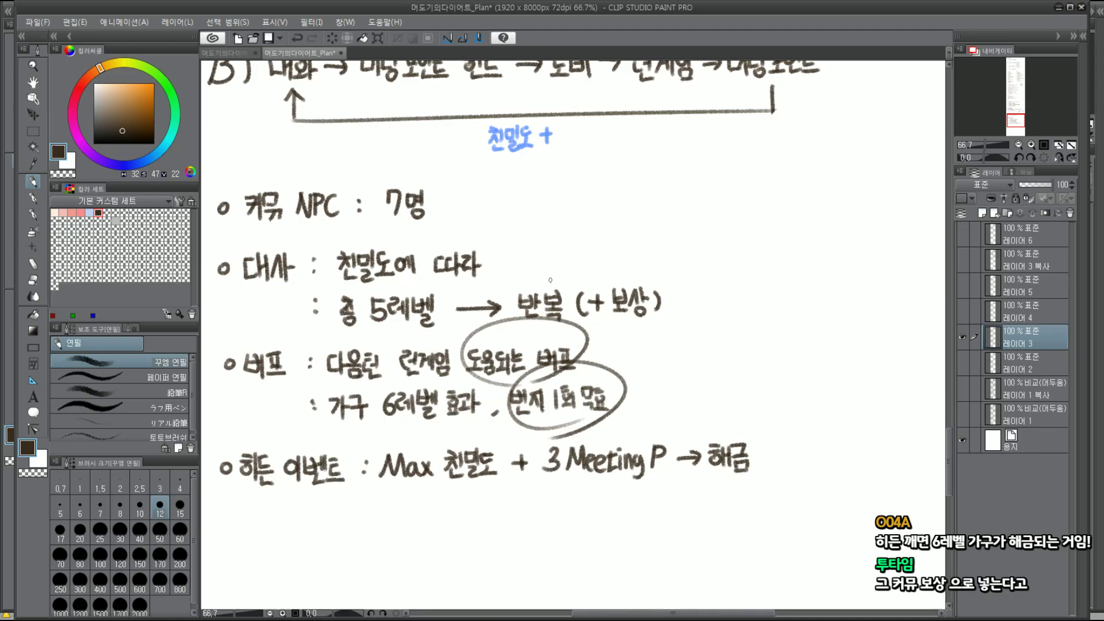
{"action": "key", "text": "ctrl+z"}
{"action": "key", "text": "ctrl+z"}
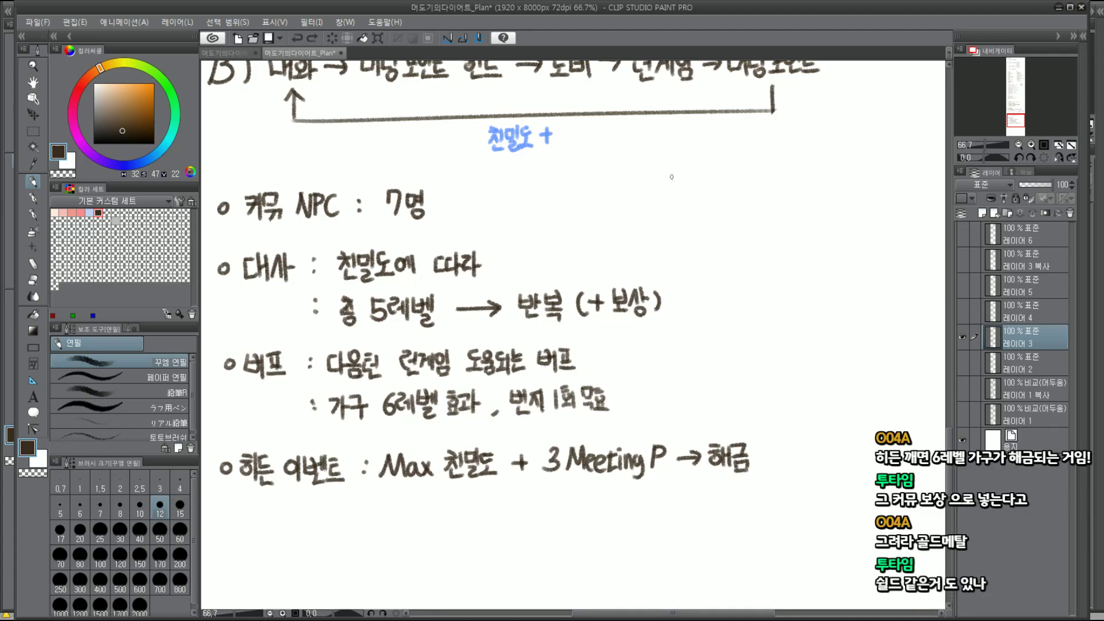
{"action": "left_click", "coordinate": [1057, 8]}
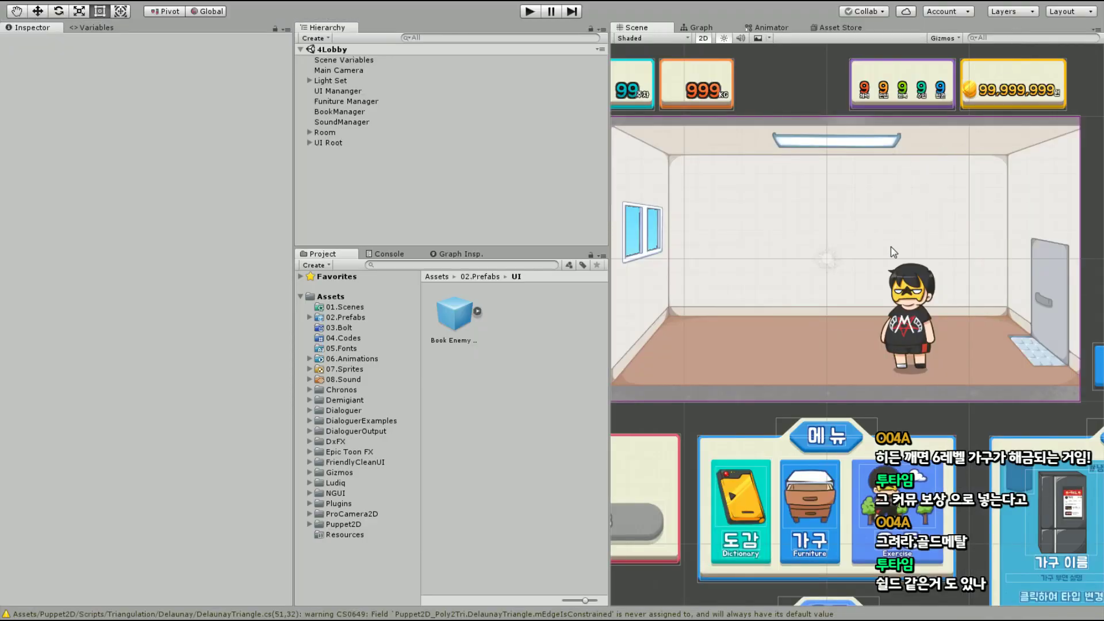
{"action": "scroll", "coordinate": [771, 293], "scroll_direction": "up", "scroll_amount": 3}
{"action": "scroll", "coordinate": [699, 247], "scroll_direction": "up", "scroll_amount": 3}
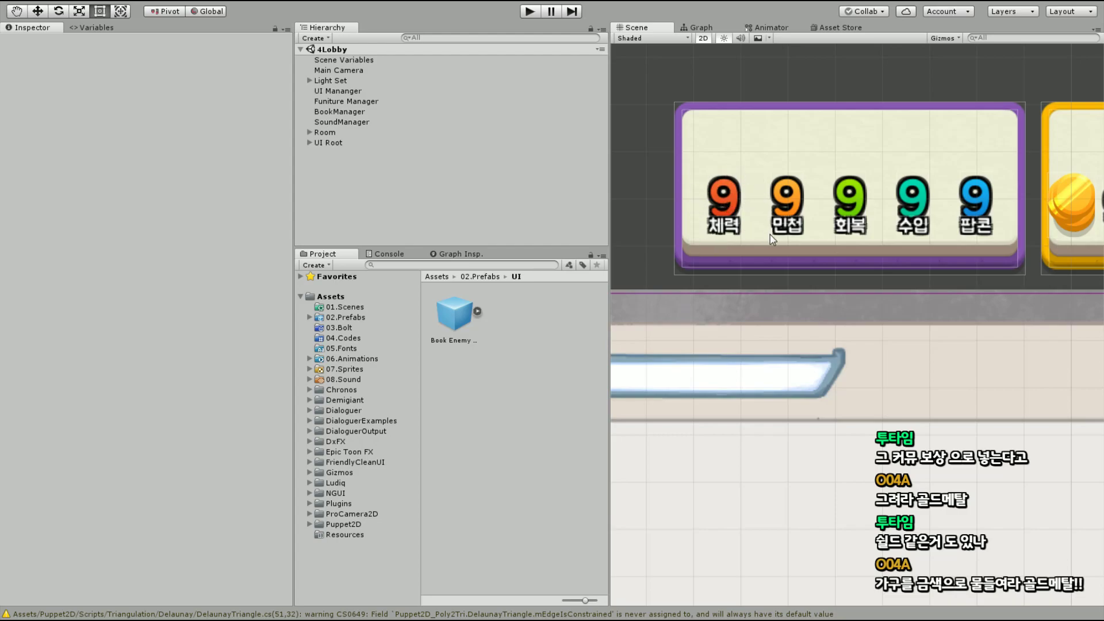
{"action": "scroll", "coordinate": [771, 235], "scroll_direction": "down", "scroll_amount": 3}
{"action": "scroll", "coordinate": [823, 290], "scroll_direction": "down", "scroll_amount": 2}
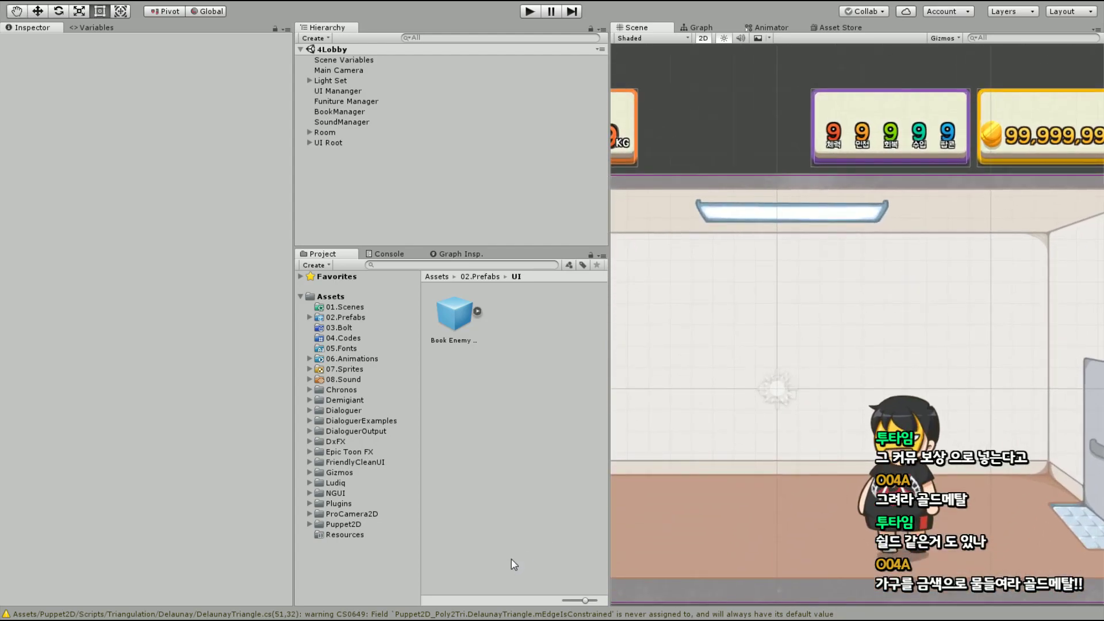
{"action": "key", "text": "alt+Tab"}
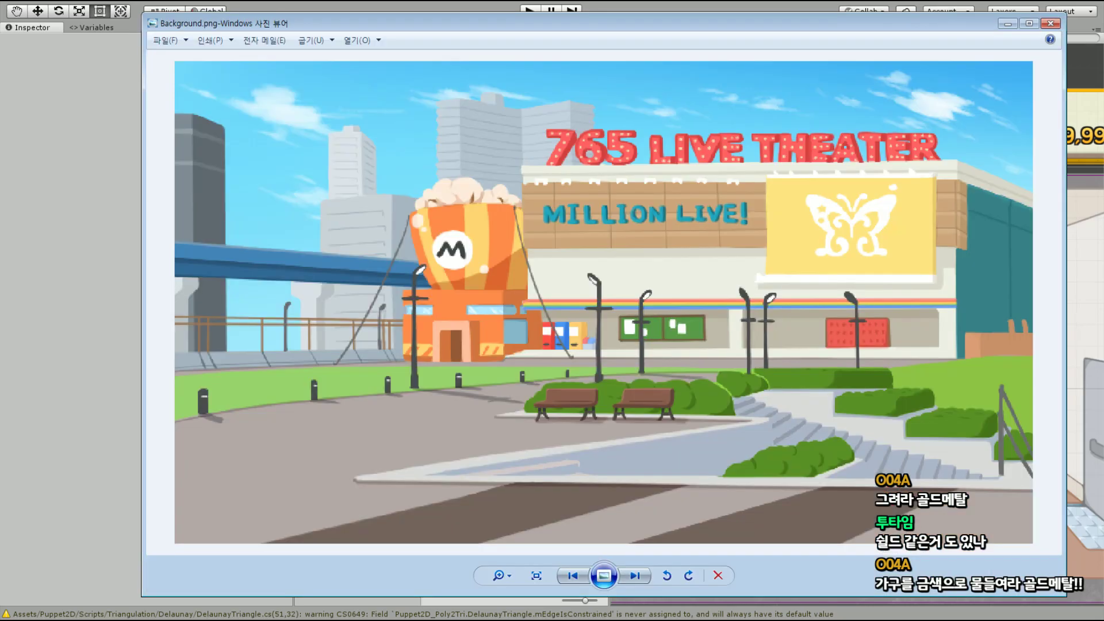
{"action": "key", "text": "alt+Tab"}
{"action": "key", "text": "alt+Tab"}
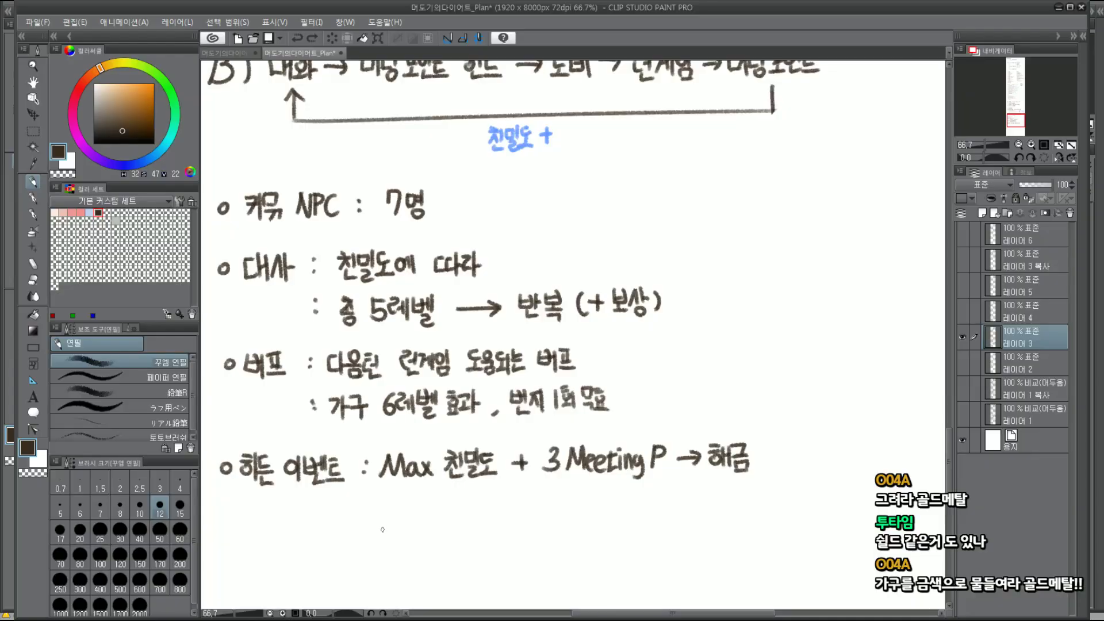
{"action": "left_click", "coordinate": [1013, 123]}
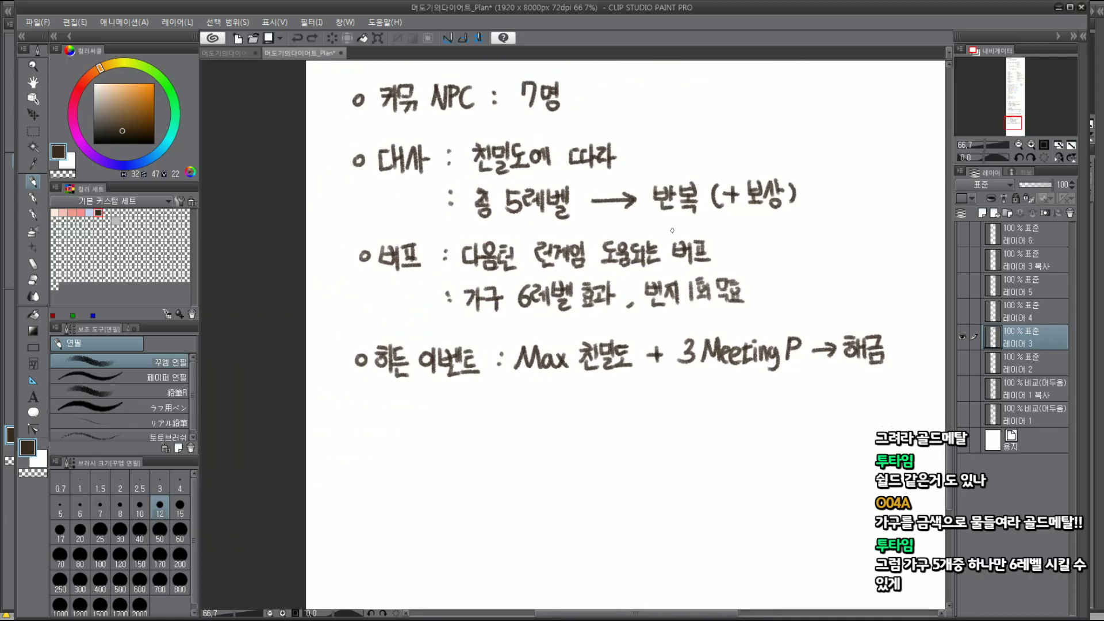
{"action": "left_click", "coordinate": [230, 53]}
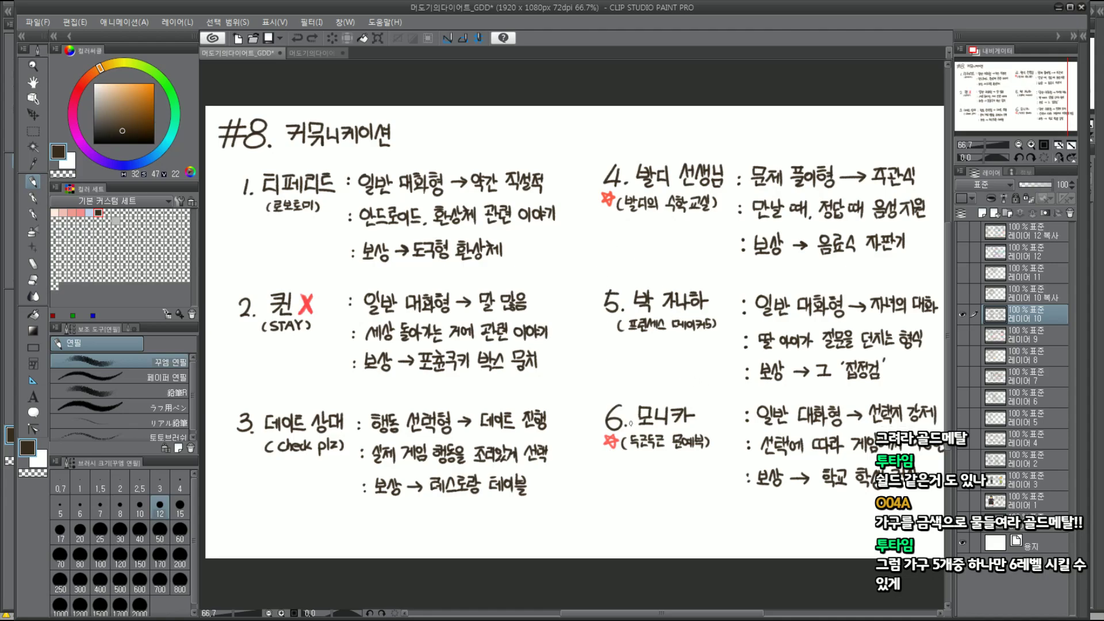
{"action": "left_click_drag", "start_coordinate": [682, 482], "coordinate": [672, 506]}
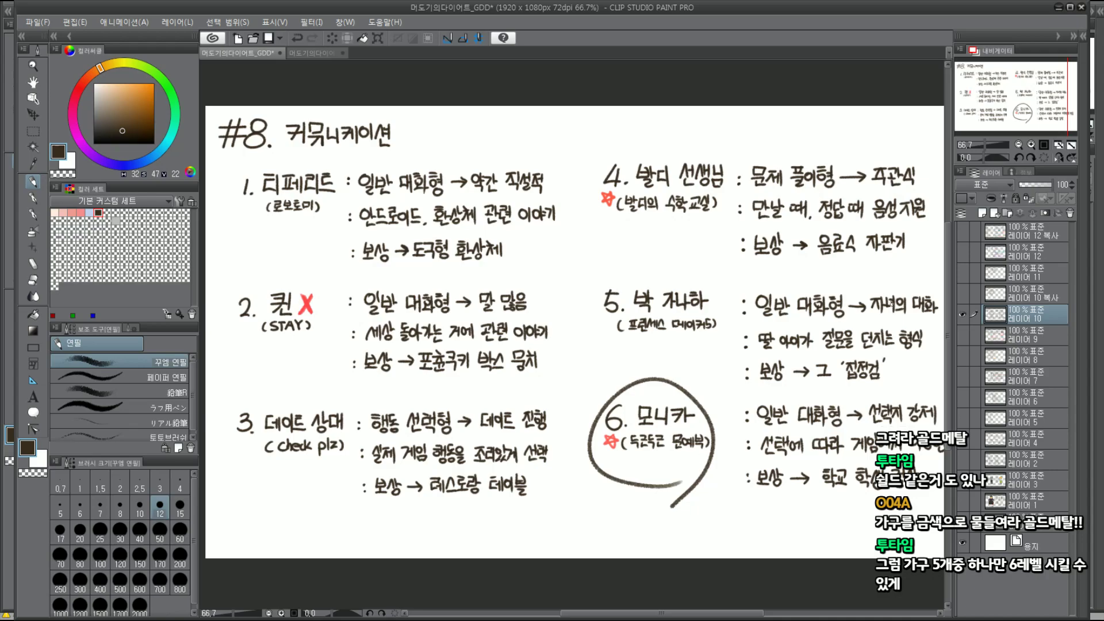
{"action": "key", "text": "ctrl+z"}
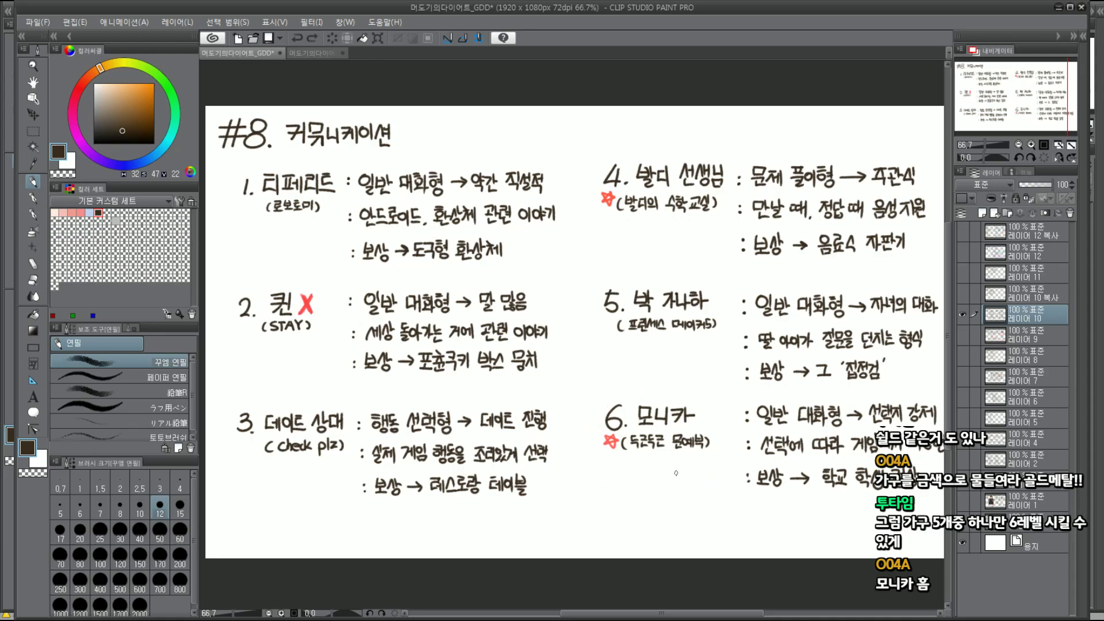
{"action": "left_click_drag", "start_coordinate": [677, 473], "coordinate": [678, 477]}
{"action": "key", "text": "ctrl+z"}
{"action": "left_click", "coordinate": [314, 54]}
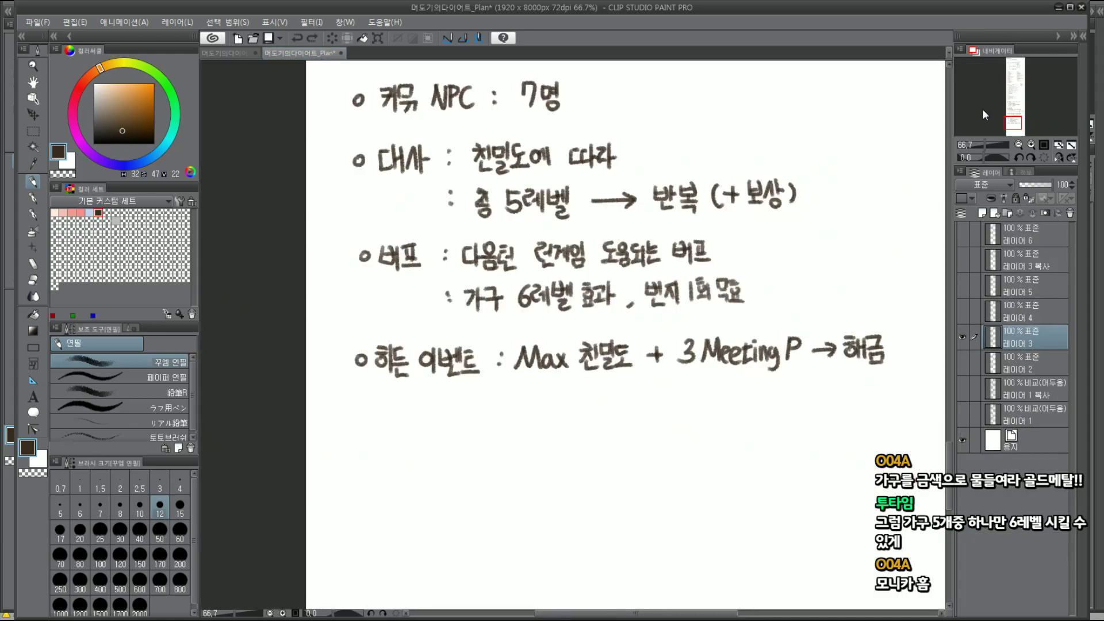
Recentre and zoom the page, and sample the purple ink from existing notes
{"action": "left_click_drag", "start_coordinate": [1014, 123], "coordinate": [1015, 130]}
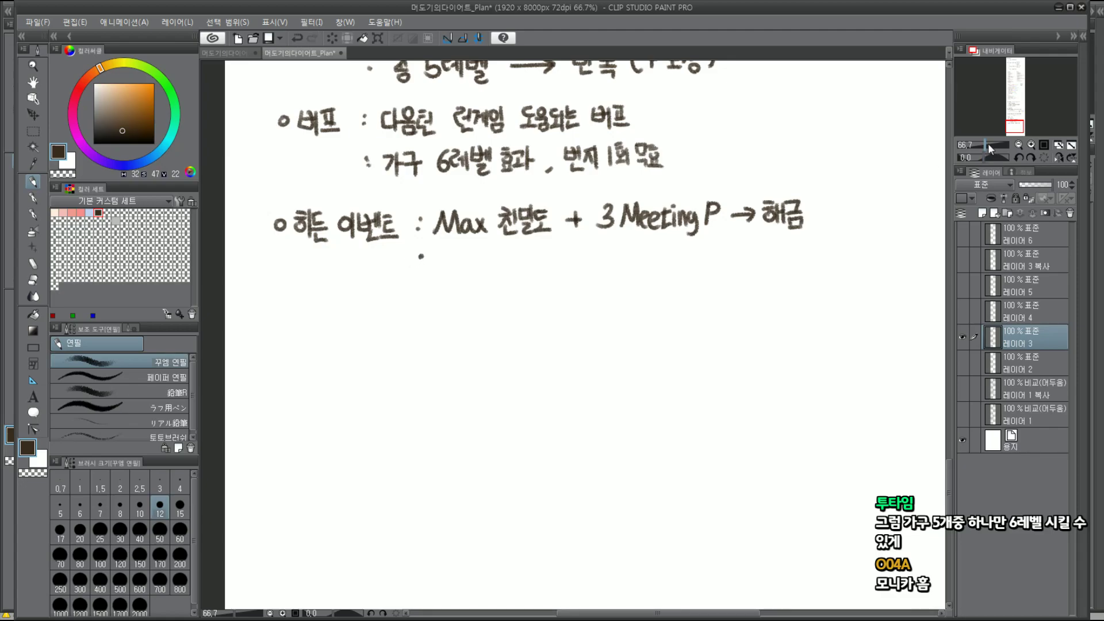
{"action": "left_click", "coordinate": [1018, 144]}
{"action": "left_click_drag", "start_coordinate": [1018, 125], "coordinate": [1014, 104]}
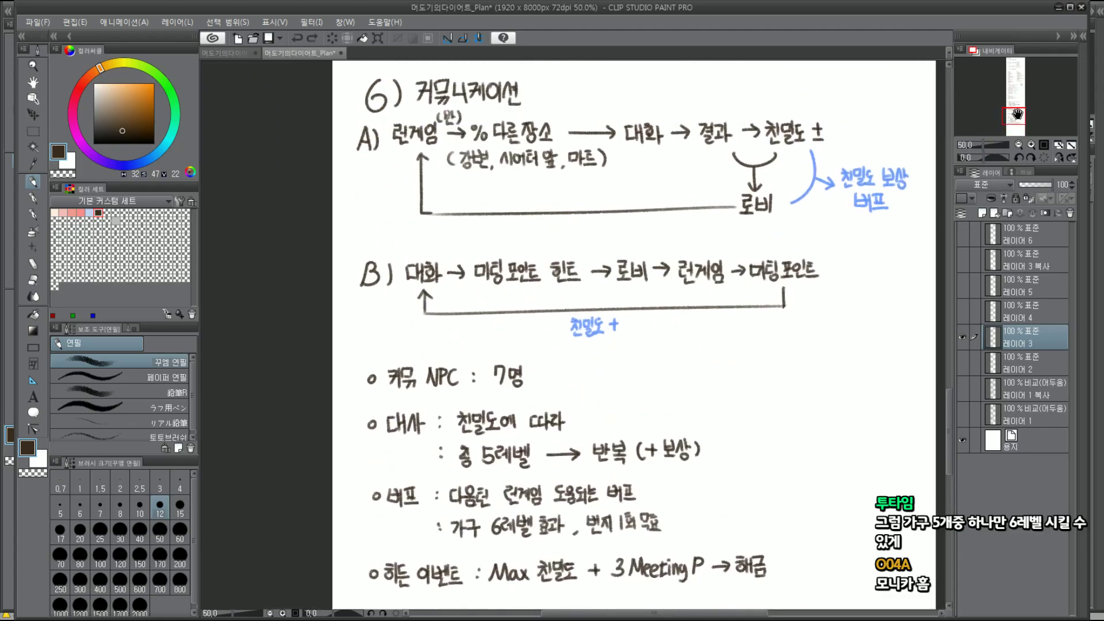
{"action": "scroll", "coordinate": [575, 253], "scroll_direction": "up", "scroll_amount": 3}
{"action": "scroll", "coordinate": [595, 256], "scroll_direction": "up", "scroll_amount": 2}
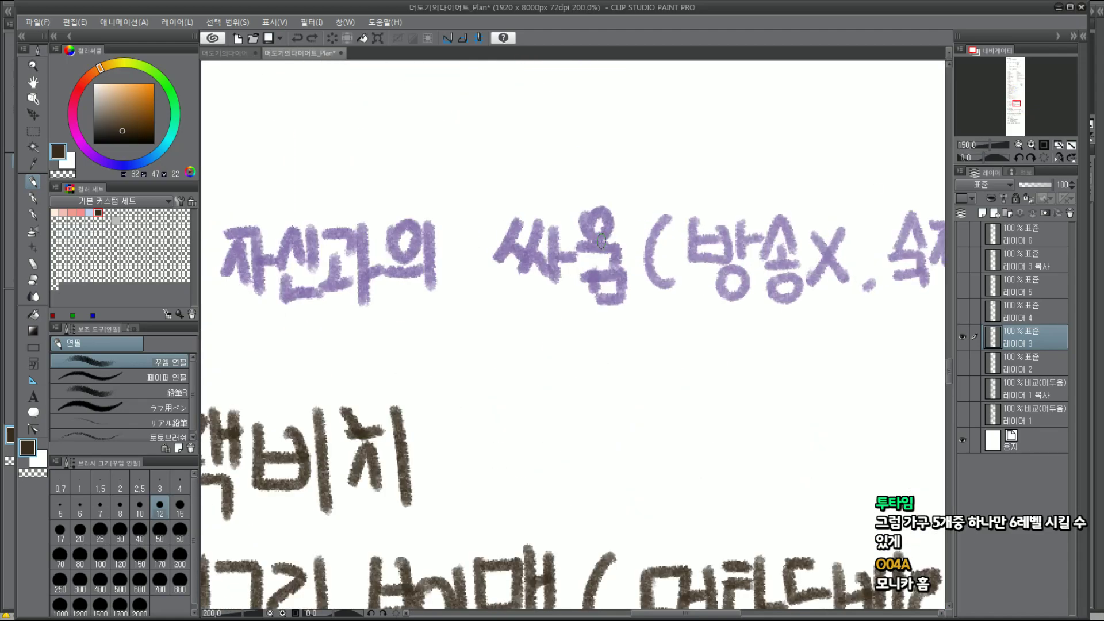
{"action": "scroll", "coordinate": [592, 259], "scroll_direction": "up", "scroll_amount": 2}
{"action": "left_click", "coordinate": [589, 294], "text": "alt"}
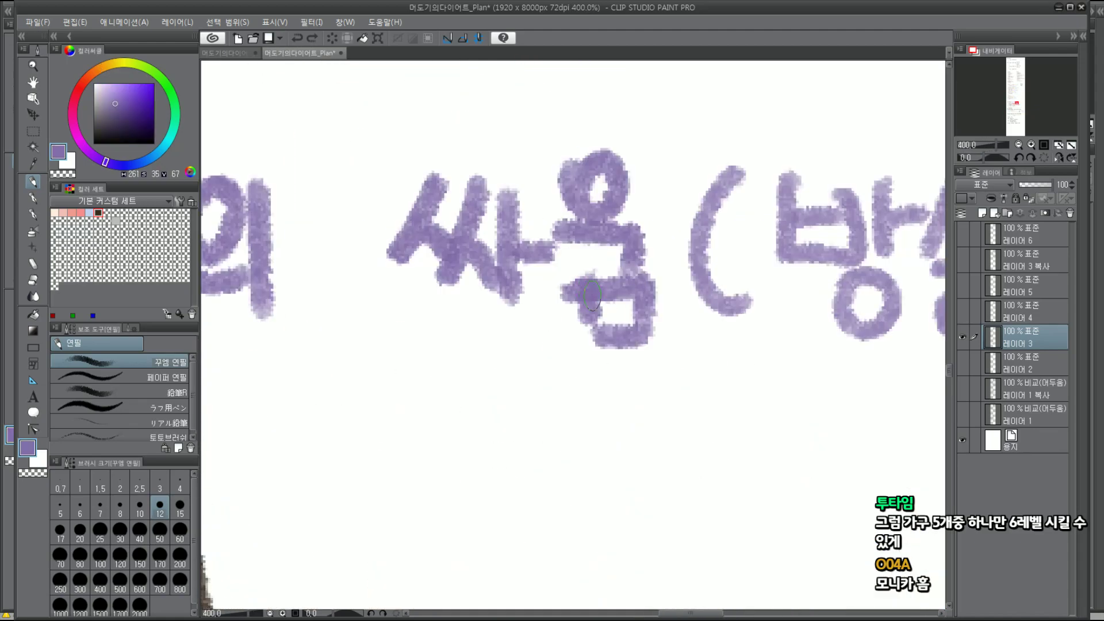
{"action": "scroll", "coordinate": [911, 123], "scroll_direction": "down", "scroll_amount": 4}
{"action": "left_click", "coordinate": [1014, 104]}
{"action": "scroll", "coordinate": [1014, 105], "scroll_direction": "down", "scroll_amount": 2}
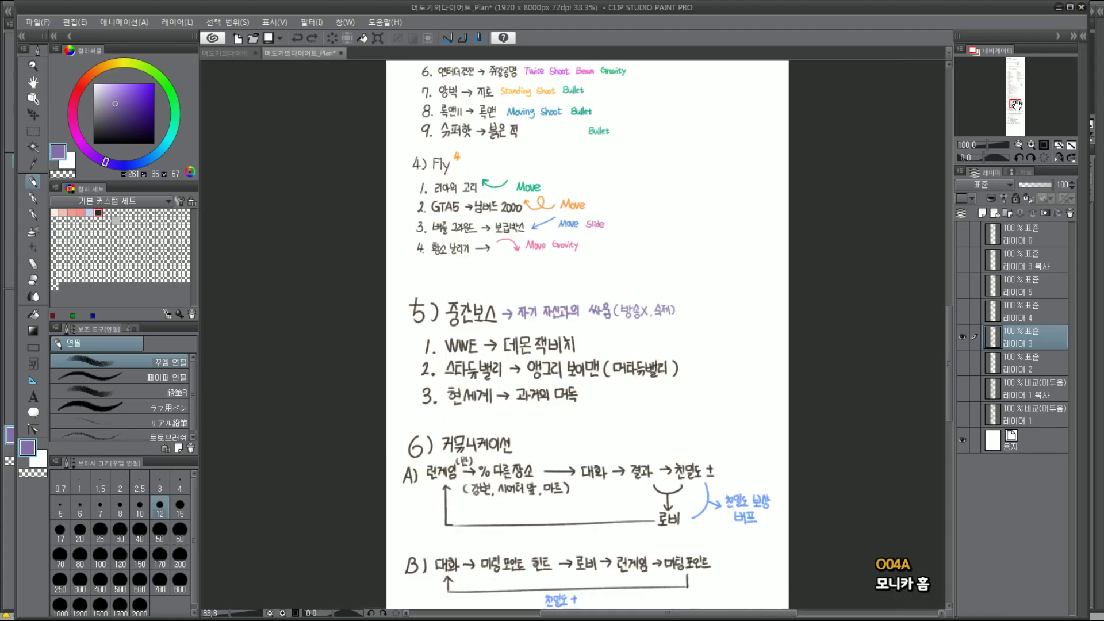
{"action": "left_click_drag", "start_coordinate": [1014, 105], "coordinate": [1015, 123]}
{"action": "scroll", "coordinate": [543, 333], "scroll_direction": "up", "scroll_amount": 1}
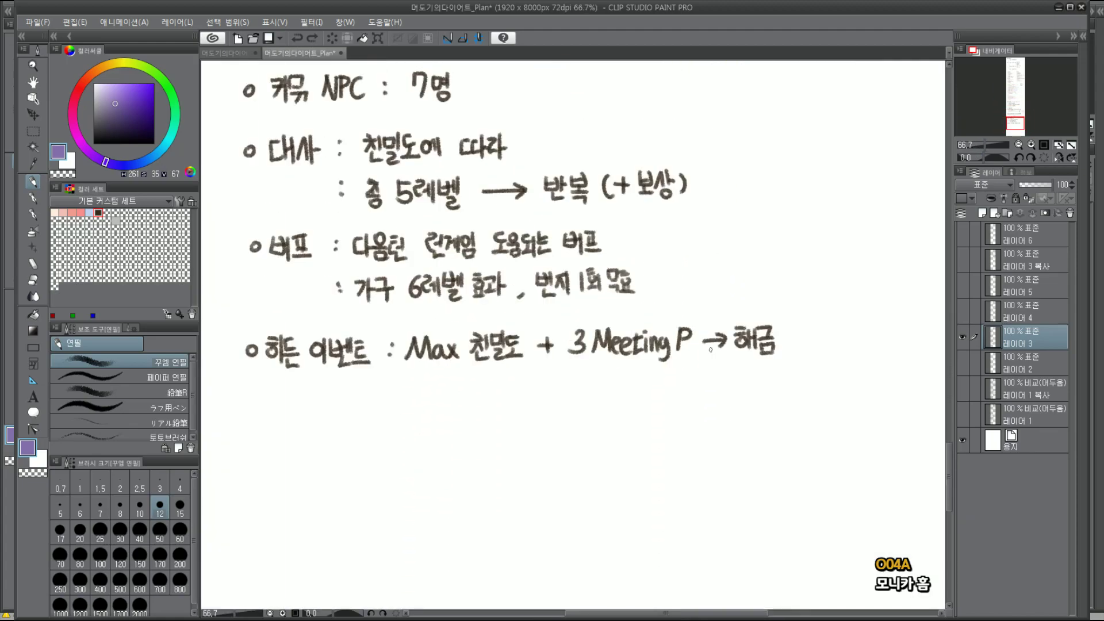
Handwrite the purple parenthetical note after 해금, ending with '수제)'
{"action": "mouse_move", "coordinate": [800, 327]}
{"action": "left_mouse_down"}
{"action": "mouse_move", "coordinate": [795, 347]}
{"action": "mouse_move", "coordinate": [816, 339]}
{"action": "left_mouse_up"}
{"action": "left_click_drag", "start_coordinate": [819, 323], "coordinate": [829, 337]}
{"action": "left_click_drag", "start_coordinate": [834, 329], "coordinate": [841, 342]}
{"action": "left_click_drag", "start_coordinate": [835, 345], "coordinate": [840, 347]}
{"action": "mouse_move", "coordinate": [843, 331]}
{"action": "left_mouse_down"}
{"action": "mouse_move", "coordinate": [853, 347]}
{"action": "mouse_move", "coordinate": [844, 347]}
{"action": "left_mouse_up"}
{"action": "left_click_drag", "start_coordinate": [861, 343], "coordinate": [871, 336]}
{"action": "left_click_drag", "start_coordinate": [877, 328], "coordinate": [885, 335]}
{"action": "mouse_move", "coordinate": [870, 339]}
{"action": "left_mouse_down"}
{"action": "mouse_move", "coordinate": [885, 338]}
{"action": "mouse_move", "coordinate": [879, 350]}
{"action": "mouse_move", "coordinate": [895, 326]}
{"action": "mouse_move", "coordinate": [885, 343]}
{"action": "left_mouse_up"}
{"action": "left_click_drag", "start_coordinate": [892, 337], "coordinate": [908, 345]}
{"action": "left_click_drag", "start_coordinate": [910, 325], "coordinate": [912, 347]}
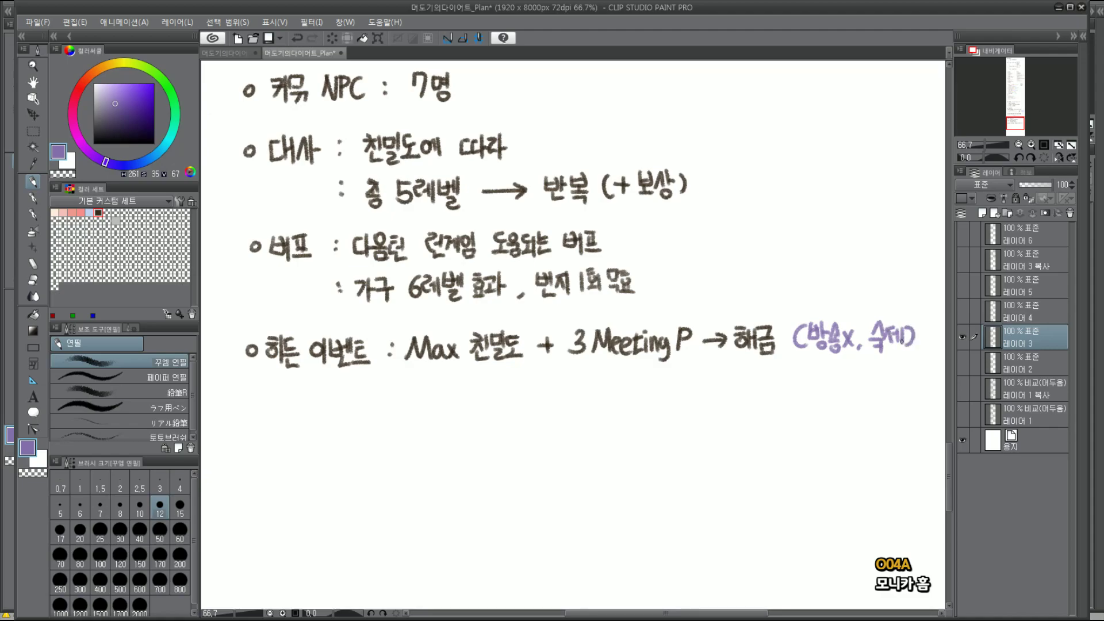
Draw a purple outline around section 6), then undo it
{"action": "scroll", "coordinate": [902, 339], "scroll_direction": "down", "scroll_amount": 2}
{"action": "mouse_move", "coordinate": [856, 117]}
{"action": "left_mouse_down"}
{"action": "mouse_move", "coordinate": [744, 257]}
{"action": "mouse_move", "coordinate": [631, 227]}
{"action": "mouse_move", "coordinate": [631, 209]}
{"action": "left_mouse_up"}
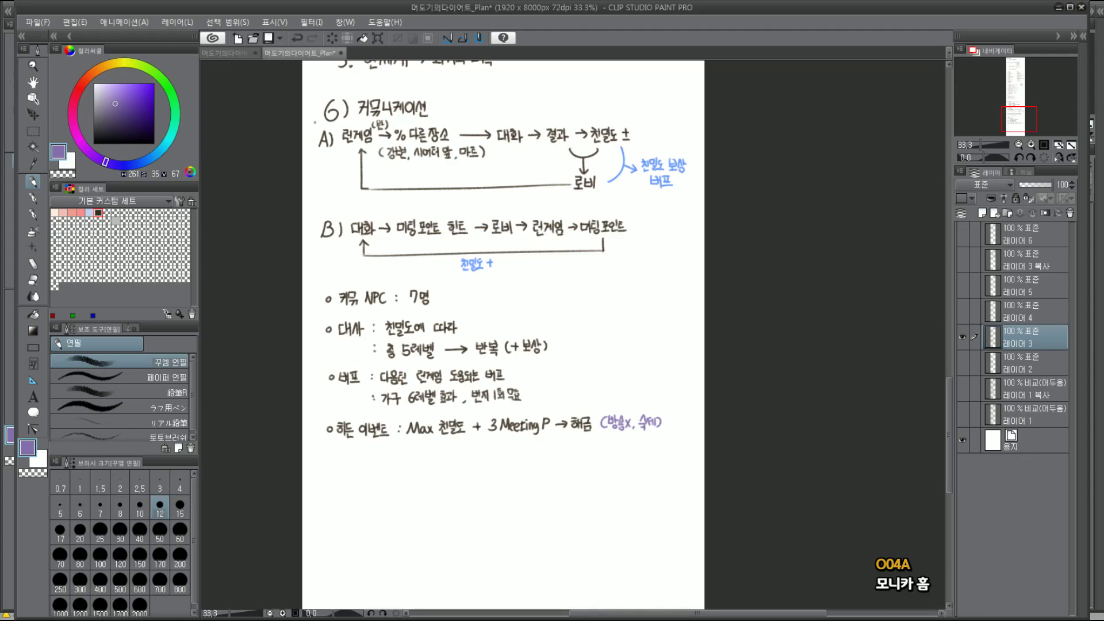
{"action": "left_click_drag", "start_coordinate": [326, 92], "coordinate": [399, 407]}
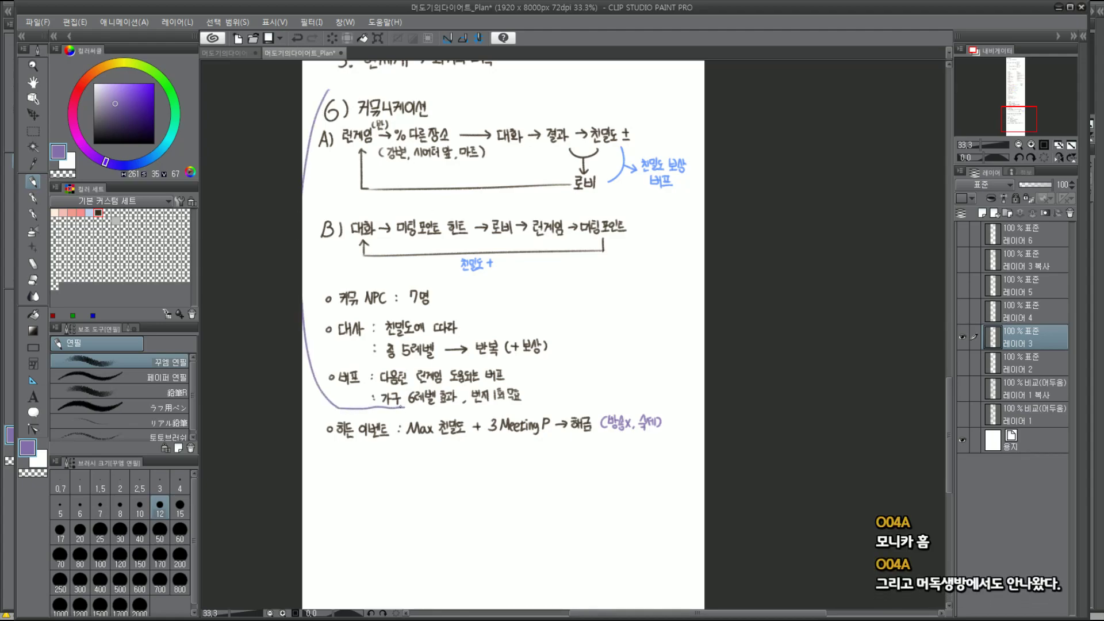
{"action": "left_click_drag", "start_coordinate": [333, 89], "coordinate": [554, 103]}
{"action": "mouse_move", "coordinate": [640, 101]}
{"action": "left_mouse_down"}
{"action": "mouse_move", "coordinate": [691, 250]}
{"action": "mouse_move", "coordinate": [559, 398]}
{"action": "left_mouse_up"}
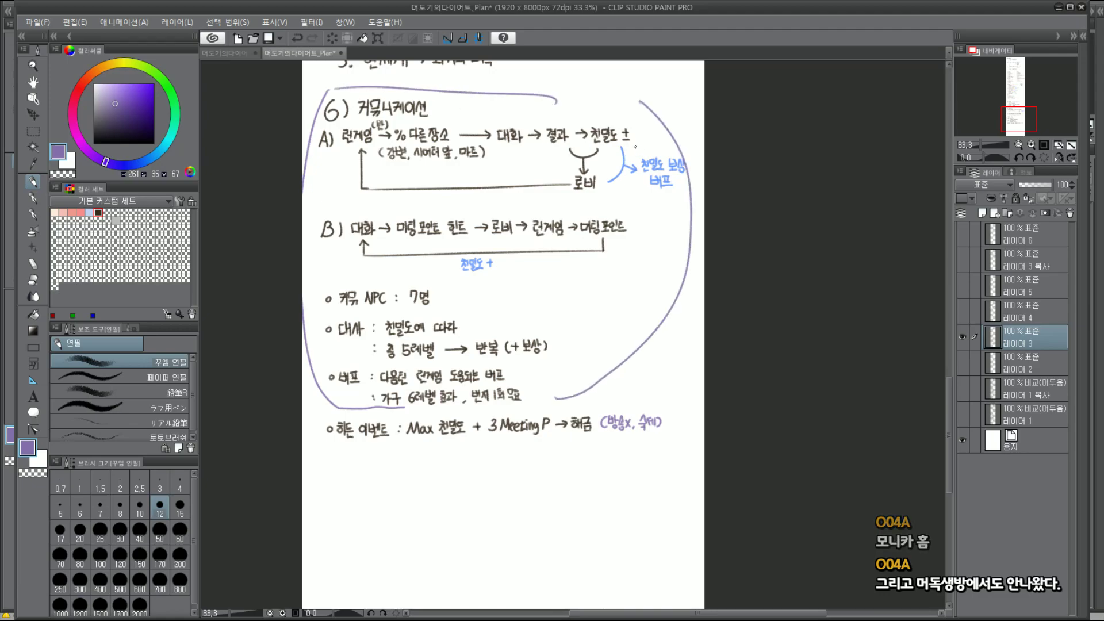
{"action": "key", "text": "ctrl+z"}
{"action": "key", "text": "ctrl+z"}
{"action": "key", "text": "ctrl+z"}
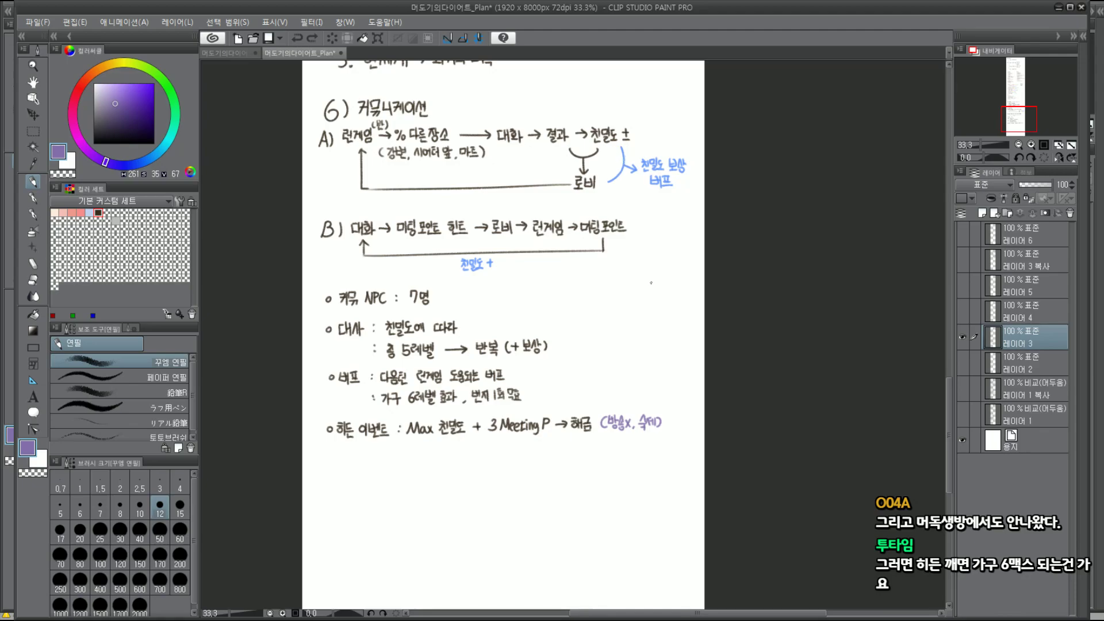
Set the drawing colour to purple on the colour wheel
{"action": "scroll", "coordinate": [625, 284], "scroll_direction": "up", "scroll_amount": 2}
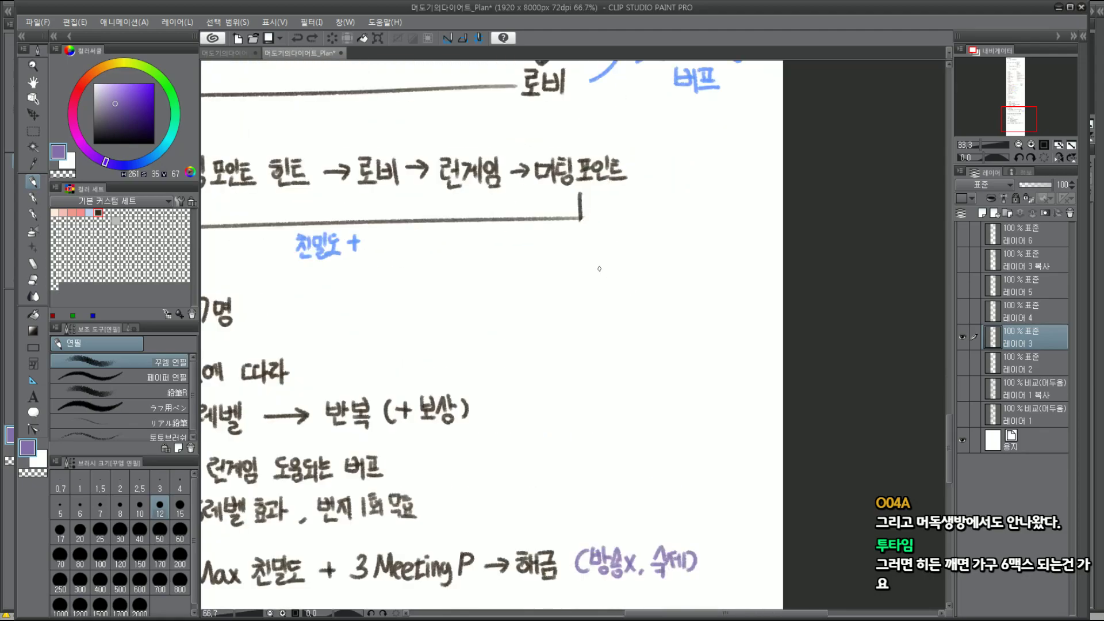
{"action": "left_click", "coordinate": [93, 76]}
{"action": "left_click_drag", "start_coordinate": [94, 80], "coordinate": [95, 156]}
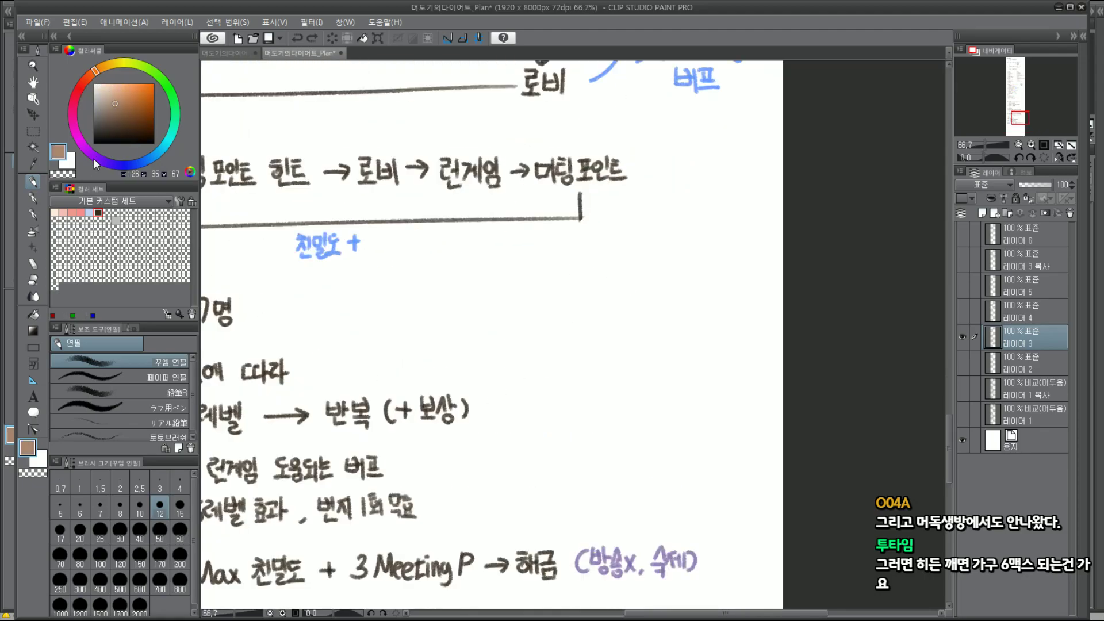
{"action": "left_click", "coordinate": [125, 91]}
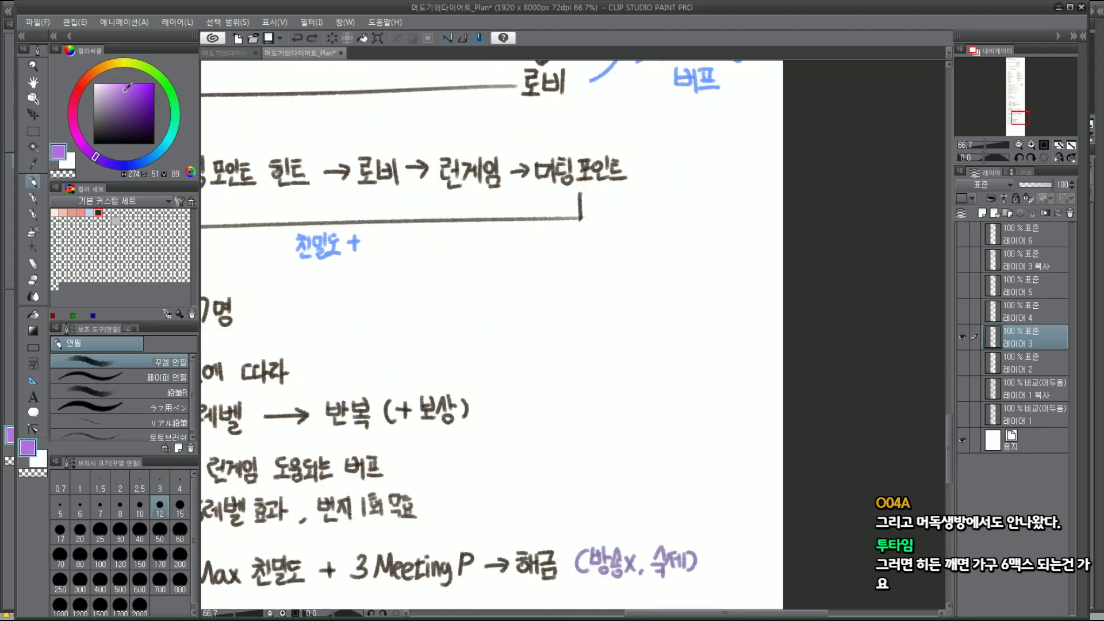
Handwrite '+ Dialogur' beside the NPC notes, undoing stray strokes
{"action": "left_click_drag", "start_coordinate": [502, 321], "coordinate": [530, 333]}
{"action": "key", "text": "ctrl+z"}
{"action": "mouse_move", "coordinate": [532, 299]}
{"action": "left_mouse_down"}
{"action": "mouse_move", "coordinate": [531, 332]}
{"action": "mouse_move", "coordinate": [584, 333]}
{"action": "left_mouse_up"}
{"action": "left_click", "coordinate": [563, 305]}
{"action": "mouse_move", "coordinate": [592, 296]}
{"action": "left_mouse_down"}
{"action": "mouse_move", "coordinate": [593, 333]}
{"action": "mouse_move", "coordinate": [609, 326]}
{"action": "mouse_move", "coordinate": [603, 351]}
{"action": "mouse_move", "coordinate": [645, 341]}
{"action": "mouse_move", "coordinate": [660, 320]}
{"action": "mouse_move", "coordinate": [676, 323]}
{"action": "left_mouse_up"}
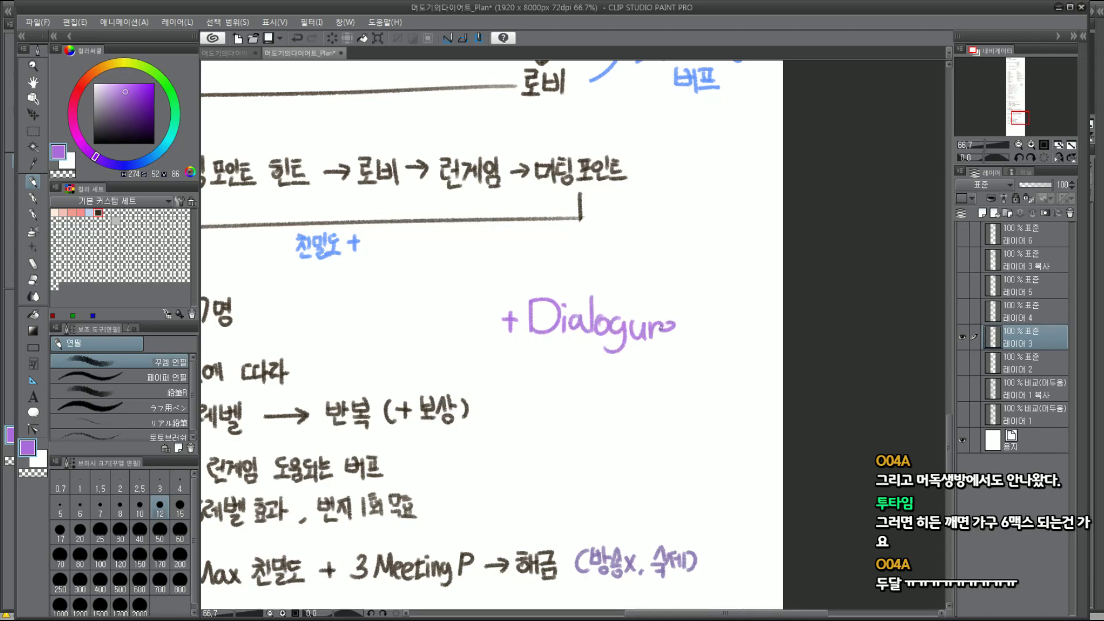
{"action": "key", "text": "ctrl+z"}
Write 'Asset' below Dialogur and circle the whole note
{"action": "key", "text": "ctrl+z"}
{"action": "mouse_move", "coordinate": [566, 349]}
{"action": "left_mouse_down"}
{"action": "mouse_move", "coordinate": [556, 378]}
{"action": "mouse_move", "coordinate": [577, 379]}
{"action": "left_mouse_up"}
{"action": "mouse_move", "coordinate": [561, 368]}
{"action": "left_mouse_down"}
{"action": "mouse_move", "coordinate": [589, 380]}
{"action": "mouse_move", "coordinate": [610, 361]}
{"action": "mouse_move", "coordinate": [619, 380]}
{"action": "mouse_move", "coordinate": [632, 366]}
{"action": "left_mouse_up"}
{"action": "key", "text": "ctrl+z"}
{"action": "key", "text": "ctrl+z"}
{"action": "left_click_drag", "start_coordinate": [624, 358], "coordinate": [630, 384]}
{"action": "mouse_move", "coordinate": [561, 258]}
{"action": "left_mouse_down"}
{"action": "mouse_move", "coordinate": [636, 402]}
{"action": "mouse_move", "coordinate": [613, 431]}
{"action": "left_mouse_up"}
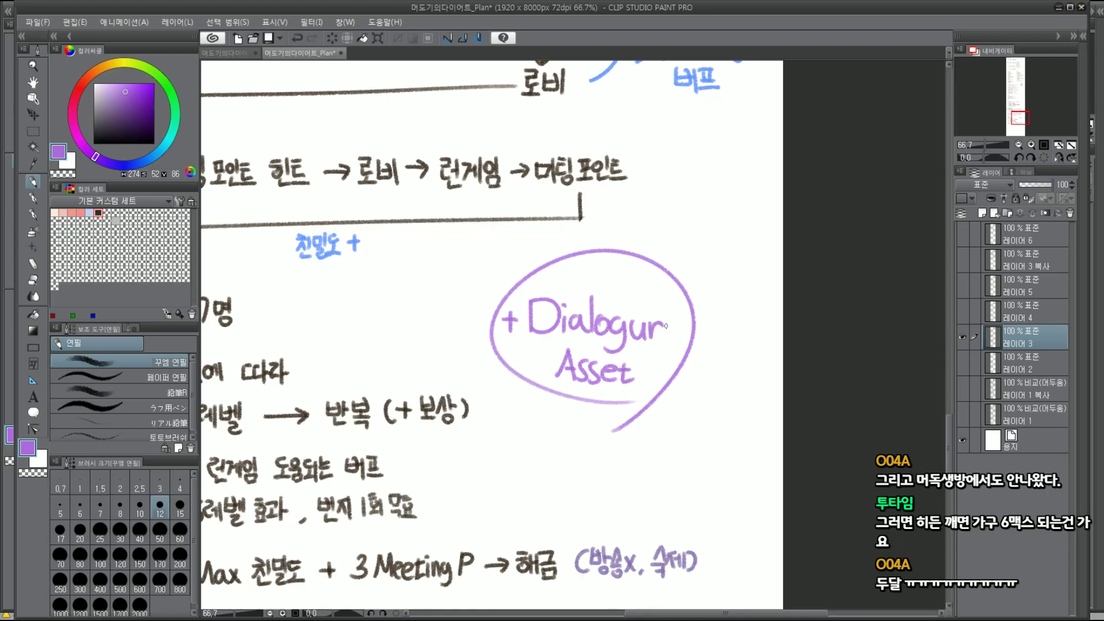
{"action": "scroll", "coordinate": [467, 284], "scroll_direction": "down", "scroll_amount": 2}
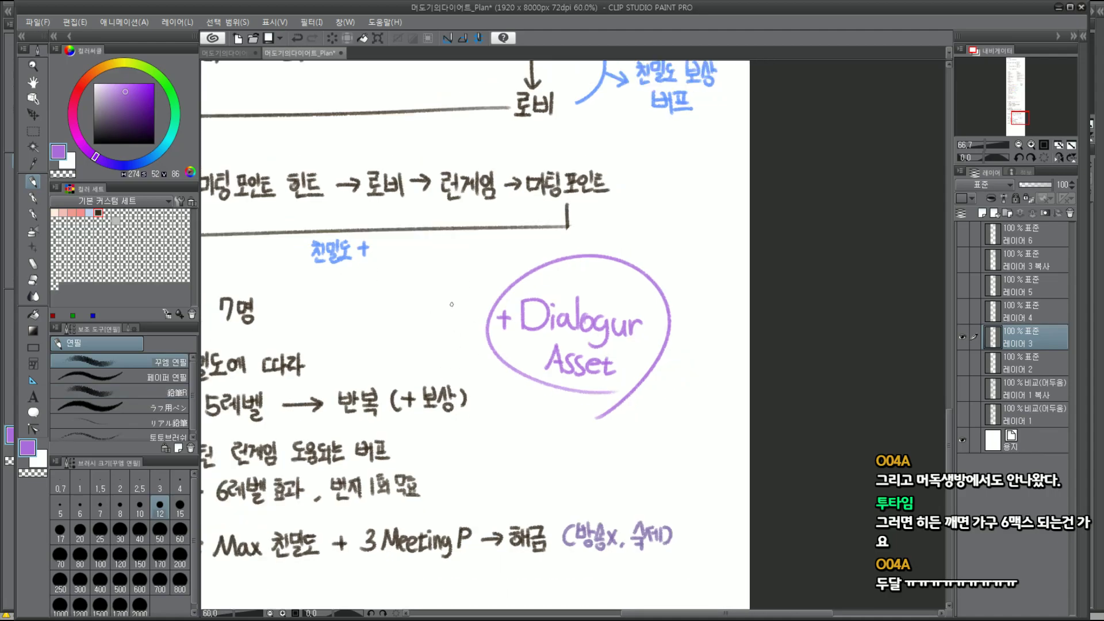
{"action": "left_click_drag", "start_coordinate": [1024, 118], "coordinate": [1022, 113]}
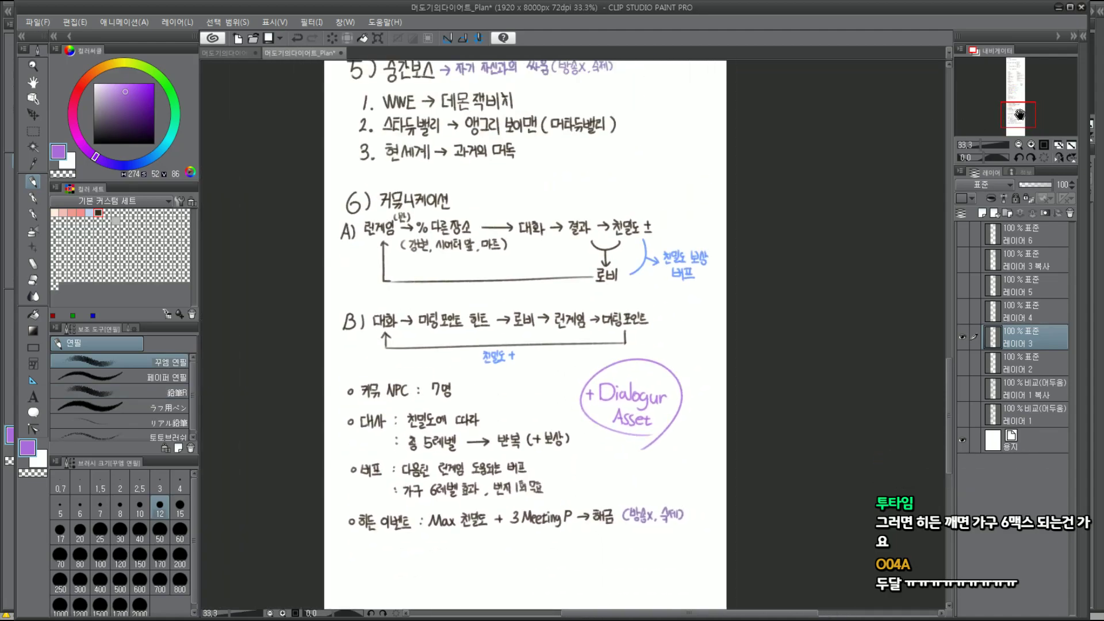
{"action": "scroll", "coordinate": [542, 361], "scroll_direction": "up", "scroll_amount": 1}
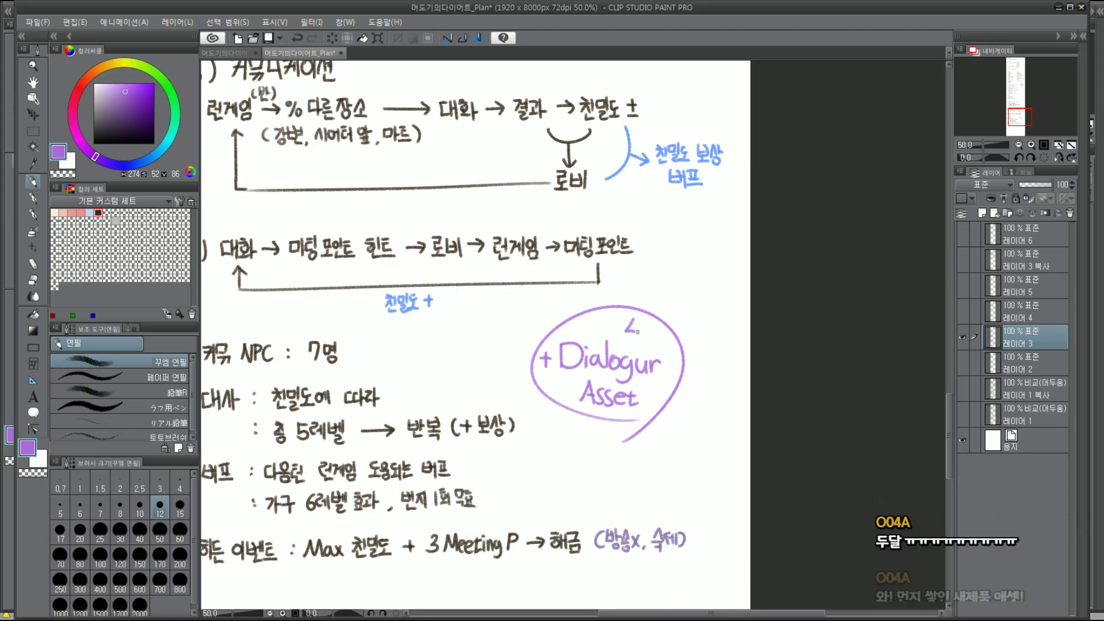
Write '40$' above Dialogur inside the circle
{"action": "left_click_drag", "start_coordinate": [632, 324], "coordinate": [639, 334]}
{"action": "mouse_move", "coordinate": [636, 326]}
{"action": "left_mouse_down"}
{"action": "mouse_move", "coordinate": [635, 340]}
{"action": "mouse_move", "coordinate": [643, 326]}
{"action": "mouse_move", "coordinate": [649, 338]}
{"action": "left_mouse_up"}
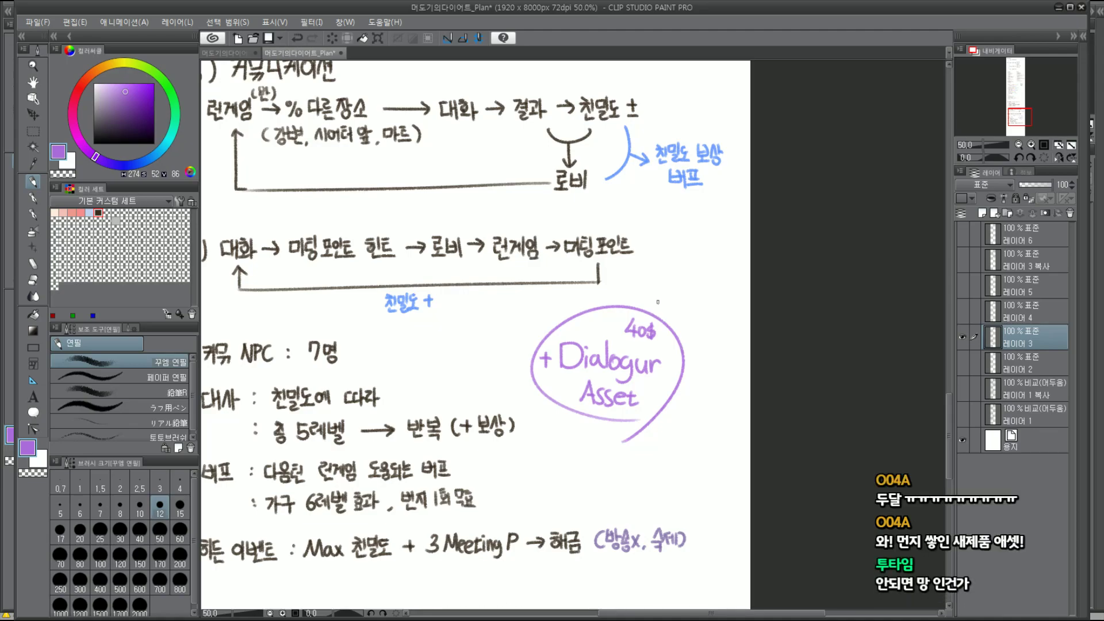
{"action": "left_click_drag", "start_coordinate": [553, 270], "coordinate": [653, 332]}
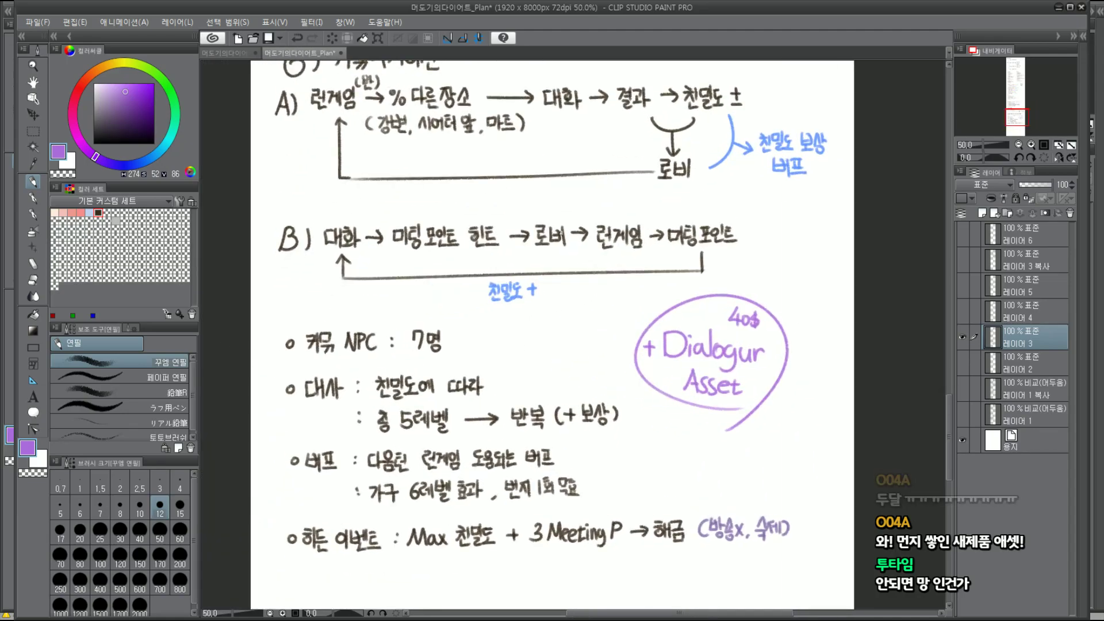
Sketch NGUI DOT and Bolte notes with linking arrows, then undo them
{"action": "mouse_move", "coordinate": [556, 331]}
{"action": "left_mouse_down"}
{"action": "mouse_move", "coordinate": [558, 315]}
{"action": "mouse_move", "coordinate": [572, 331]}
{"action": "mouse_move", "coordinate": [600, 330]}
{"action": "mouse_move", "coordinate": [565, 354]}
{"action": "mouse_move", "coordinate": [598, 340]}
{"action": "left_mouse_up"}
{"action": "left_click_drag", "start_coordinate": [593, 341], "coordinate": [599, 355]}
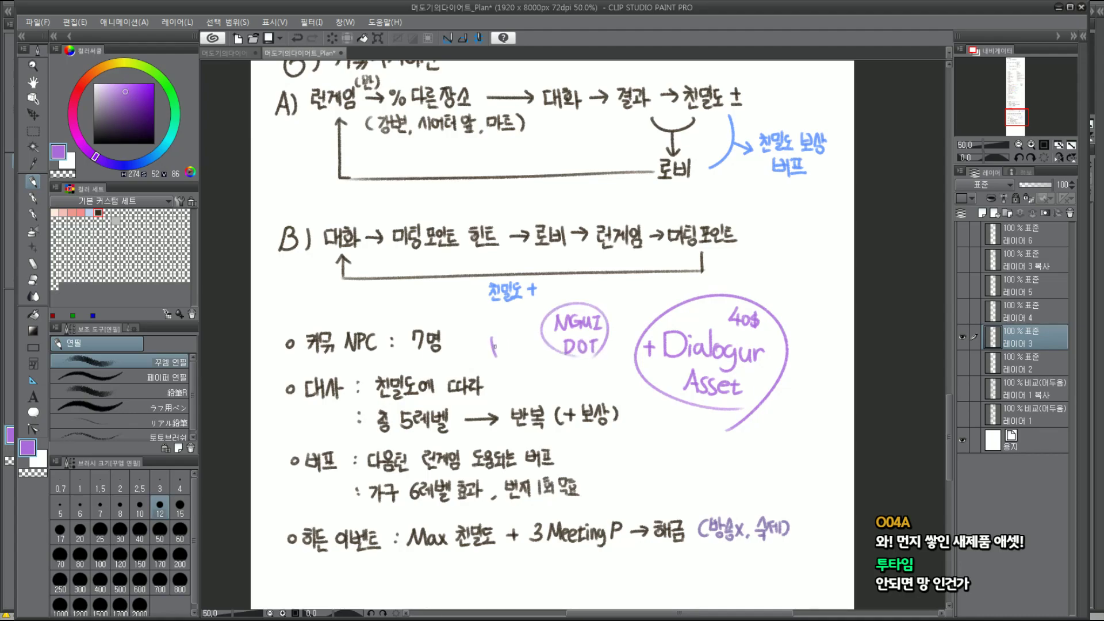
{"action": "left_click_drag", "start_coordinate": [493, 338], "coordinate": [493, 358]}
{"action": "mouse_move", "coordinate": [491, 336]}
{"action": "left_mouse_down"}
{"action": "mouse_move", "coordinate": [496, 358]}
{"action": "mouse_move", "coordinate": [516, 345]}
{"action": "mouse_move", "coordinate": [530, 352]}
{"action": "left_mouse_up"}
{"action": "mouse_move", "coordinate": [525, 341]}
{"action": "left_mouse_down"}
{"action": "mouse_move", "coordinate": [543, 352]}
{"action": "mouse_move", "coordinate": [556, 337]}
{"action": "left_mouse_up"}
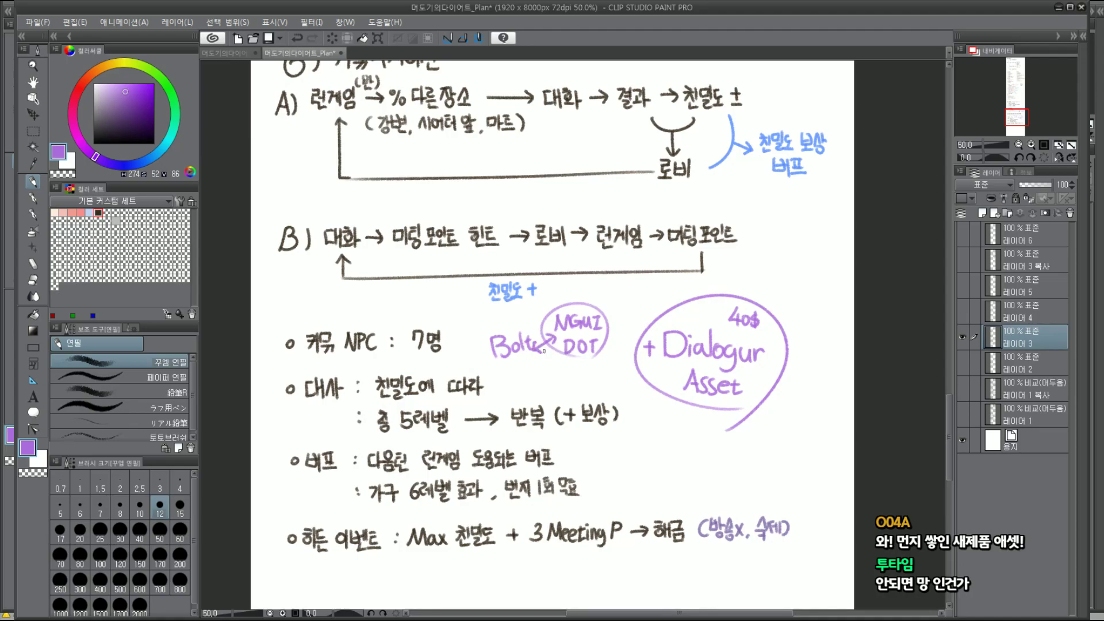
{"action": "mouse_move", "coordinate": [544, 350]}
{"action": "left_mouse_down"}
{"action": "mouse_move", "coordinate": [648, 380]}
{"action": "mouse_move", "coordinate": [635, 387]}
{"action": "left_mouse_up"}
{"action": "key", "text": "ctrl+z"}
{"action": "key", "text": "ctrl+z"}
{"action": "key", "text": "ctrl+z"}
{"action": "key", "text": "ctrl+z"}
{"action": "key", "text": "ctrl+z"}
{"action": "key", "text": "ctrl+z"}
{"action": "key", "text": "ctrl+z"}
{"action": "key", "text": "ctrl+z"}
{"action": "key", "text": "ctrl+z"}
{"action": "key", "text": "ctrl+z"}
{"action": "key", "text": "ctrl+z"}
{"action": "key", "text": "ctrl+z"}
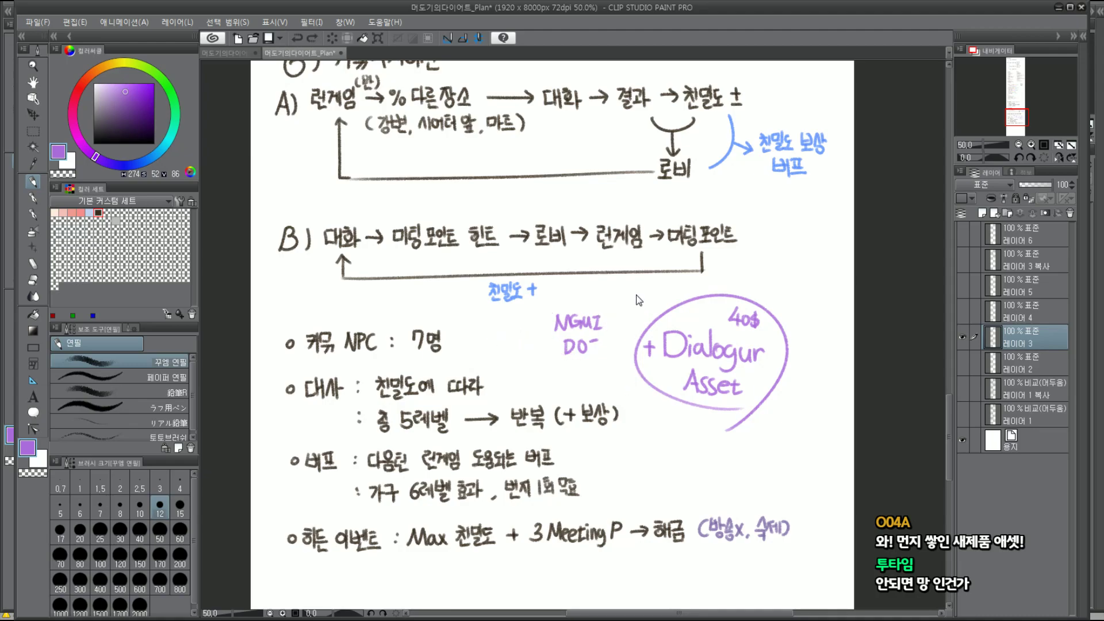
{"action": "key", "text": "ctrl+z"}
{"action": "key", "text": "ctrl+z"}
{"action": "key", "text": "ctrl+z"}
{"action": "key", "text": "ctrl+z"}
{"action": "key", "text": "ctrl+z"}
{"action": "key", "text": "ctrl+z"}
{"action": "key", "text": "ctrl+z"}
{"action": "key", "text": "ctrl+z"}
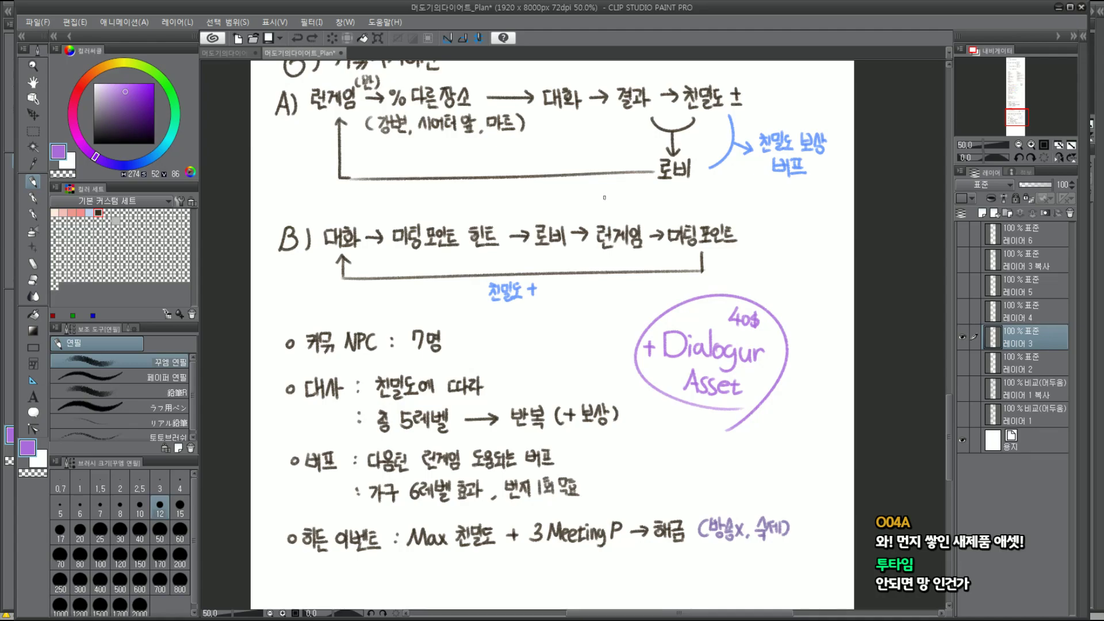
Circle A) 런게임 in purple, then undo the circle
{"action": "scroll", "coordinate": [604, 198], "scroll_direction": "down", "scroll_amount": 1}
{"action": "scroll", "coordinate": [621, 181], "scroll_direction": "up", "scroll_amount": 1}
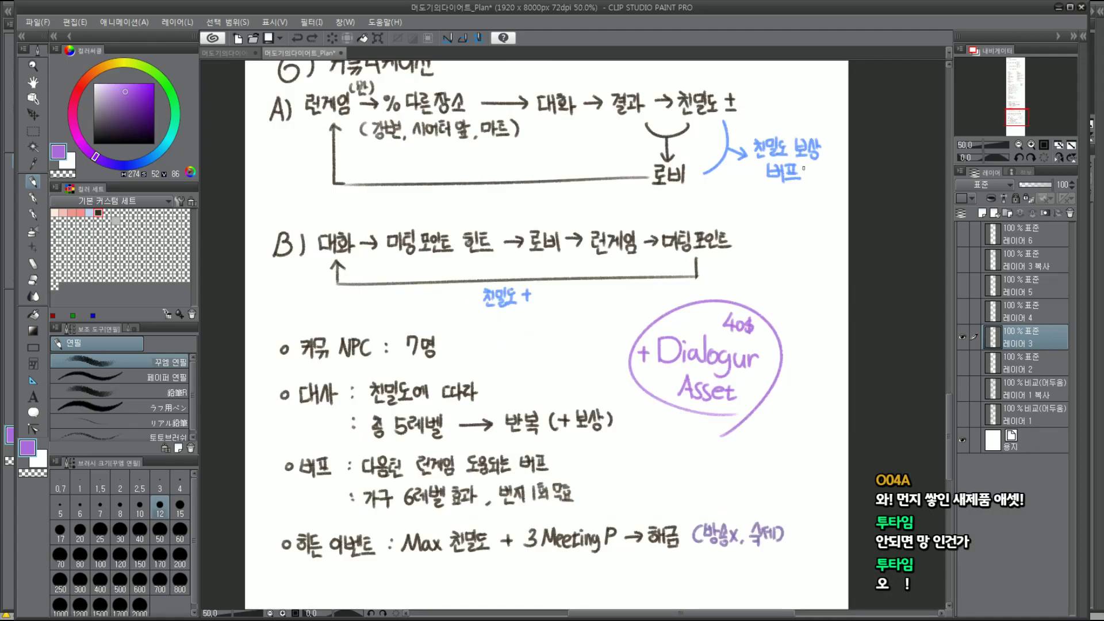
{"action": "left_click_drag", "start_coordinate": [1021, 117], "coordinate": [1019, 111]}
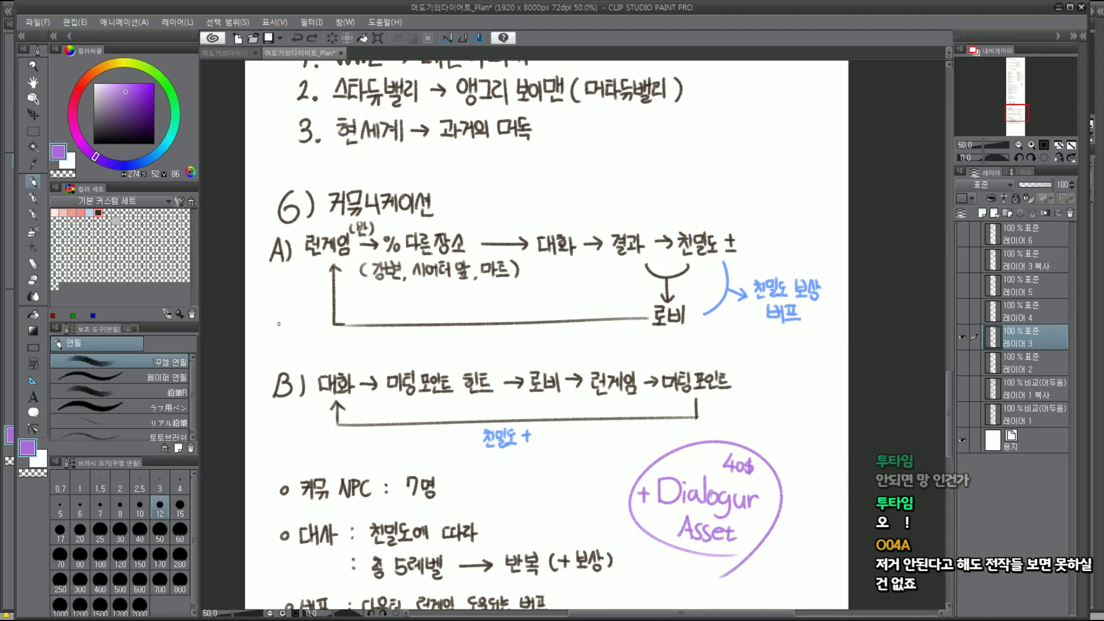
{"action": "mouse_move", "coordinate": [304, 294]}
{"action": "left_mouse_down"}
{"action": "mouse_move", "coordinate": [263, 259]}
{"action": "mouse_move", "coordinate": [301, 309]}
{"action": "left_mouse_up"}
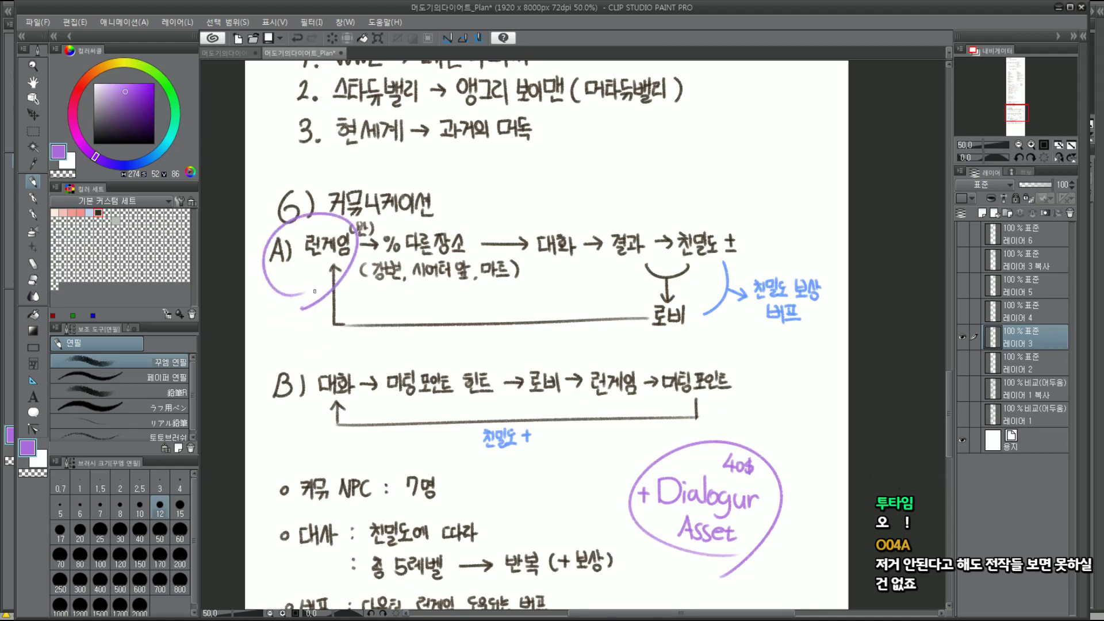
{"action": "key", "text": "ctrl+z"}
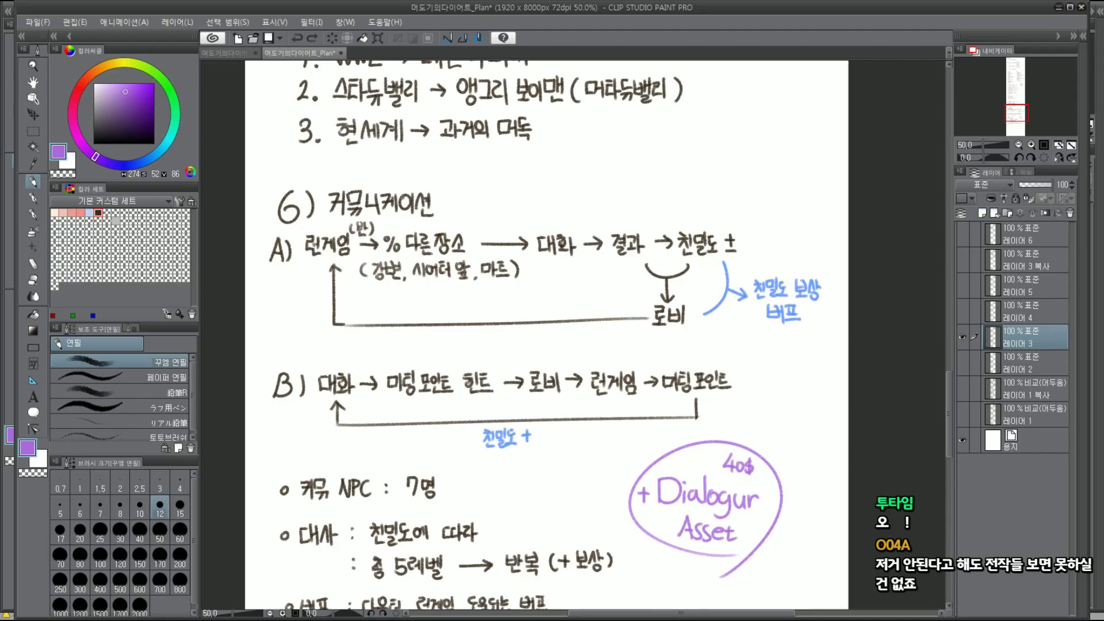
{"action": "left_click_drag", "start_coordinate": [1024, 131], "coordinate": [1022, 144]}
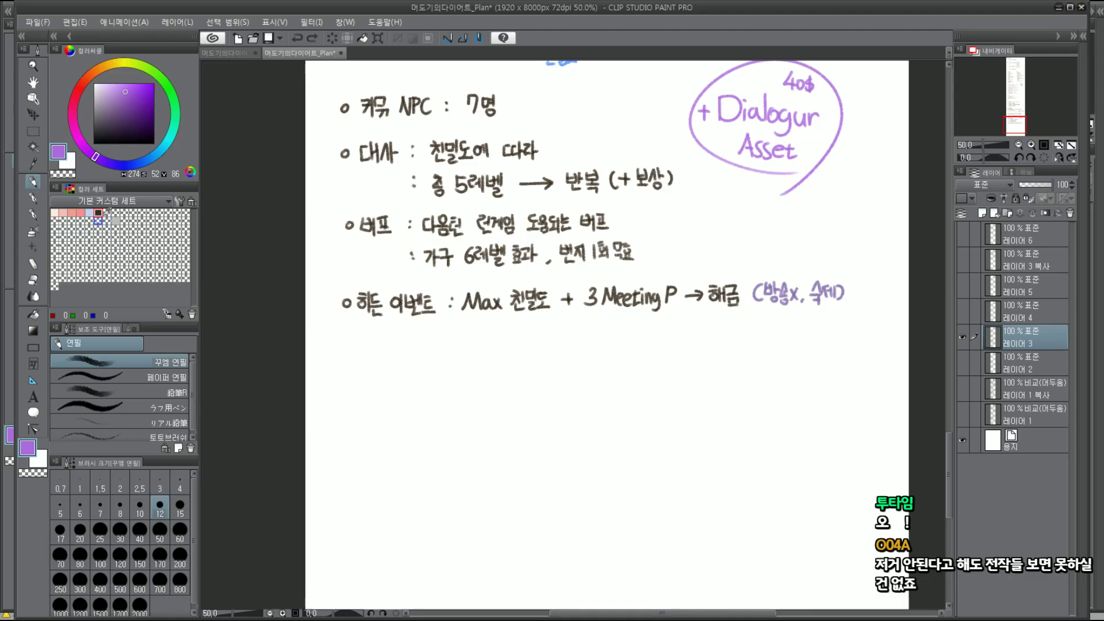
Switch to dark brown with a smaller brush size of 10
{"action": "left_click", "coordinate": [99, 213]}
{"action": "left_click_drag", "start_coordinate": [352, 345], "coordinate": [350, 345]}
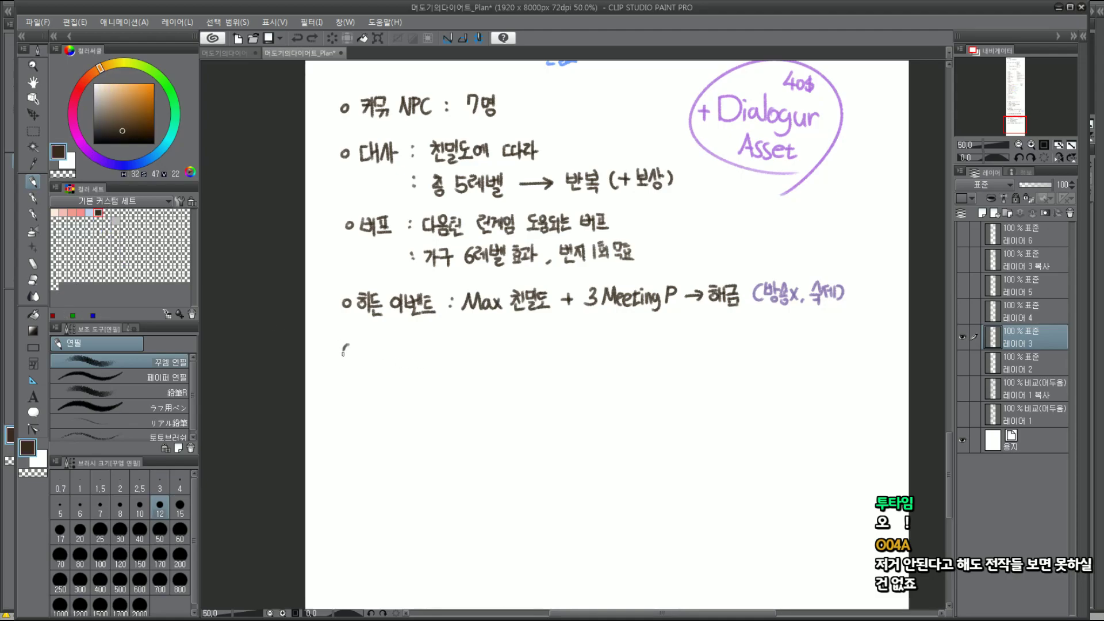
{"action": "key", "text": "ctrl+z"}
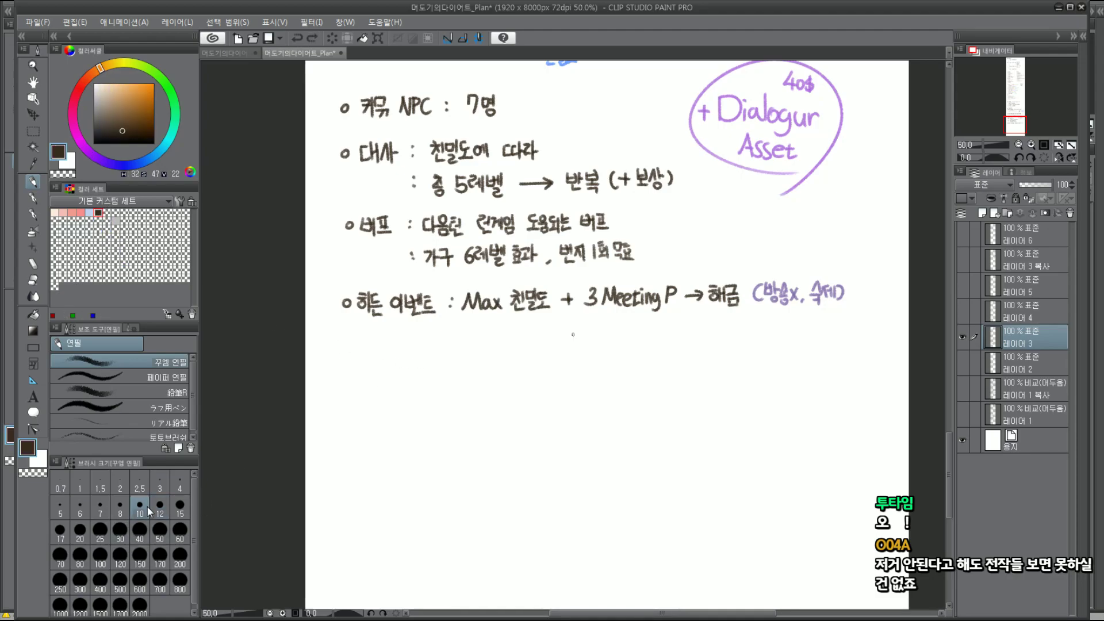
{"action": "left_click", "coordinate": [140, 505]}
{"action": "scroll", "coordinate": [372, 373], "scroll_direction": "up", "scroll_amount": 1}
{"action": "left_click_drag", "start_coordinate": [335, 344], "coordinate": [371, 344]}
{"action": "key", "text": "ctrl+z"}
Handwrite '첫 미팅 포인트' on a new line
{"action": "mouse_move", "coordinate": [366, 345]}
{"action": "left_mouse_down"}
{"action": "mouse_move", "coordinate": [361, 360]}
{"action": "mouse_move", "coordinate": [372, 357]}
{"action": "left_mouse_up"}
{"action": "left_click_drag", "start_coordinate": [371, 347], "coordinate": [377, 355]}
{"action": "mouse_move", "coordinate": [368, 356]}
{"action": "left_mouse_down"}
{"action": "mouse_move", "coordinate": [364, 367]}
{"action": "mouse_move", "coordinate": [389, 354]}
{"action": "left_mouse_up"}
{"action": "mouse_move", "coordinate": [389, 341]}
{"action": "left_mouse_down"}
{"action": "mouse_move", "coordinate": [403, 362]}
{"action": "mouse_move", "coordinate": [415, 341]}
{"action": "left_mouse_up"}
{"action": "left_click_drag", "start_coordinate": [407, 345], "coordinate": [418, 356]}
{"action": "left_click_drag", "start_coordinate": [414, 358], "coordinate": [441, 339]}
{"action": "left_click_drag", "start_coordinate": [432, 340], "coordinate": [437, 352]}
{"action": "mouse_move", "coordinate": [438, 348]}
{"action": "left_mouse_down"}
{"action": "mouse_move", "coordinate": [428, 361]}
{"action": "mouse_move", "coordinate": [446, 352]}
{"action": "mouse_move", "coordinate": [457, 366]}
{"action": "left_mouse_up"}
{"action": "left_click_drag", "start_coordinate": [460, 343], "coordinate": [470, 357]}
{"action": "left_click_drag", "start_coordinate": [456, 363], "coordinate": [513, 340]}
Write ': 히든, 아침, 점심, 저녁' after the heading
{"action": "mouse_move", "coordinate": [505, 345]}
{"action": "left_mouse_down"}
{"action": "mouse_move", "coordinate": [521, 361]}
{"action": "mouse_move", "coordinate": [532, 339]}
{"action": "left_mouse_up"}
{"action": "left_click_drag", "start_coordinate": [524, 343], "coordinate": [537, 356]}
{"action": "mouse_move", "coordinate": [524, 361]}
{"action": "left_mouse_down"}
{"action": "mouse_move", "coordinate": [571, 342]}
{"action": "mouse_move", "coordinate": [580, 361]}
{"action": "left_mouse_up"}
{"action": "mouse_move", "coordinate": [581, 349]}
{"action": "left_mouse_down"}
{"action": "mouse_move", "coordinate": [598, 344]}
{"action": "mouse_move", "coordinate": [587, 358]}
{"action": "left_mouse_up"}
{"action": "left_click_drag", "start_coordinate": [593, 350], "coordinate": [601, 356]}
{"action": "mouse_move", "coordinate": [589, 355]}
{"action": "left_mouse_down"}
{"action": "mouse_move", "coordinate": [602, 367]}
{"action": "mouse_move", "coordinate": [630, 358]}
{"action": "left_mouse_up"}
{"action": "left_click", "coordinate": [612, 361]}
{"action": "mouse_move", "coordinate": [633, 341]}
{"action": "left_mouse_down"}
{"action": "mouse_move", "coordinate": [635, 365]}
{"action": "mouse_move", "coordinate": [648, 357]}
{"action": "left_mouse_up"}
{"action": "left_click_drag", "start_coordinate": [635, 355], "coordinate": [689, 358]}
{"action": "left_click_drag", "start_coordinate": [689, 340], "coordinate": [693, 356]}
{"action": "left_click_drag", "start_coordinate": [682, 359], "coordinate": [692, 367]}
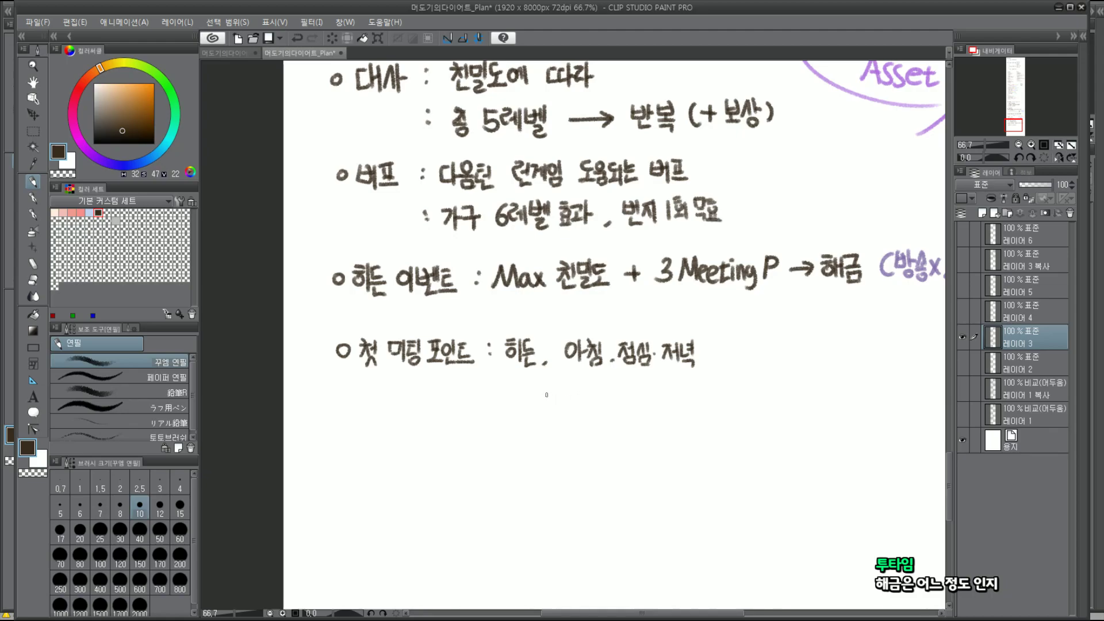
{"action": "key", "text": "ctrl+z"}
Write 7명 below the meal list with arrows to 아침, 점심 and 저녁
{"action": "mouse_move", "coordinate": [620, 402]}
{"action": "left_mouse_down"}
{"action": "mouse_move", "coordinate": [624, 422]}
{"action": "mouse_move", "coordinate": [649, 408]}
{"action": "left_mouse_up"}
{"action": "mouse_move", "coordinate": [654, 418]}
{"action": "left_mouse_down"}
{"action": "mouse_move", "coordinate": [605, 380]}
{"action": "mouse_move", "coordinate": [620, 401]}
{"action": "mouse_move", "coordinate": [635, 369]}
{"action": "left_mouse_up"}
{"action": "left_click_drag", "start_coordinate": [628, 376], "coordinate": [675, 368]}
{"action": "mouse_move", "coordinate": [668, 372]}
{"action": "left_mouse_down"}
{"action": "mouse_move", "coordinate": [676, 367]}
{"action": "mouse_move", "coordinate": [677, 380]}
{"action": "left_mouse_up"}
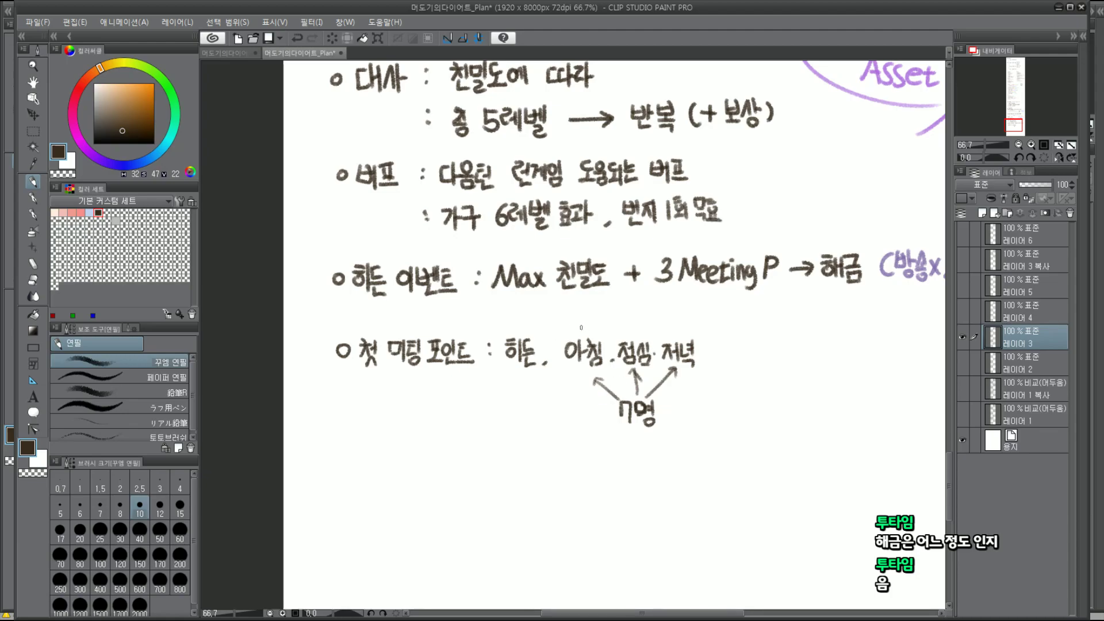
Try small circle marks above 점심 and 저녁, then undo them all
{"action": "left_click_drag", "start_coordinate": [631, 314], "coordinate": [626, 316]}
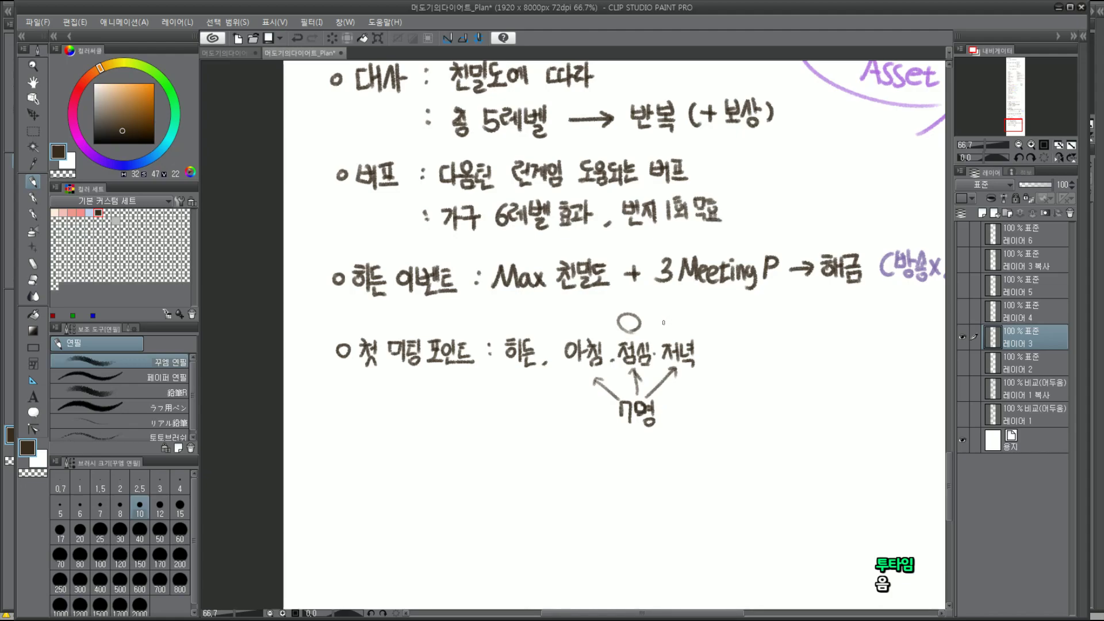
{"action": "mouse_move", "coordinate": [675, 328]}
{"action": "left_mouse_down"}
{"action": "mouse_move", "coordinate": [661, 313]}
{"action": "mouse_move", "coordinate": [673, 325]}
{"action": "left_mouse_up"}
{"action": "key", "text": "ctrl+z"}
{"action": "left_click_drag", "start_coordinate": [669, 329], "coordinate": [675, 331]}
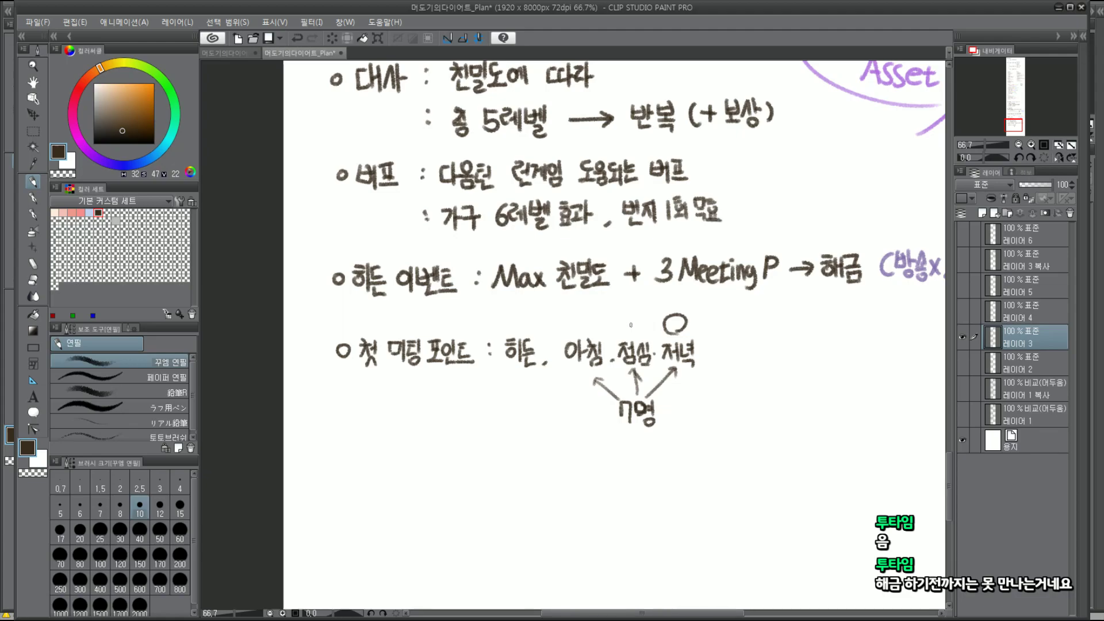
{"action": "mouse_move", "coordinate": [631, 325]}
{"action": "left_mouse_down"}
{"action": "mouse_move", "coordinate": [579, 330]}
{"action": "mouse_move", "coordinate": [584, 322]}
{"action": "left_mouse_up"}
{"action": "key", "text": "ctrl+z"}
{"action": "key", "text": "ctrl+z"}
{"action": "key", "text": "ctrl+z"}
{"action": "key", "text": "ctrl+z"}
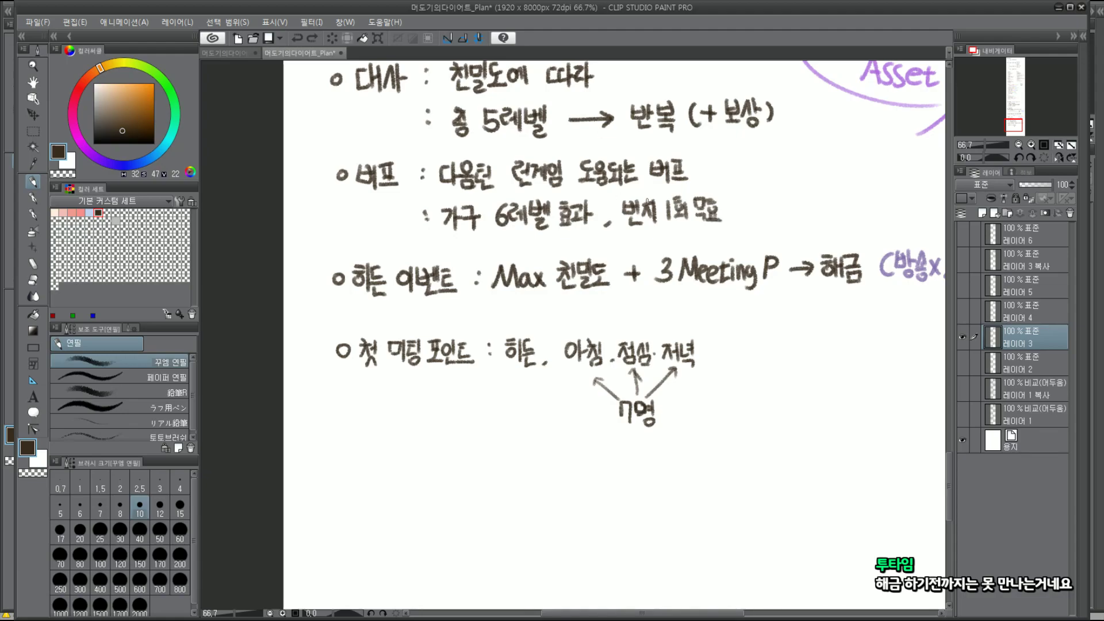
Undo the 7명 arrows, the 7명 label, and the 저녁 and 점심 strokes
{"action": "key", "text": "ctrl+z"}
{"action": "key", "text": "ctrl+z"}
{"action": "key", "text": "ctrl+z"}
{"action": "key", "text": "ctrl+z"}
{"action": "key", "text": "ctrl+z"}
{"action": "key", "text": "ctrl+z"}
{"action": "key", "text": "ctrl+z"}
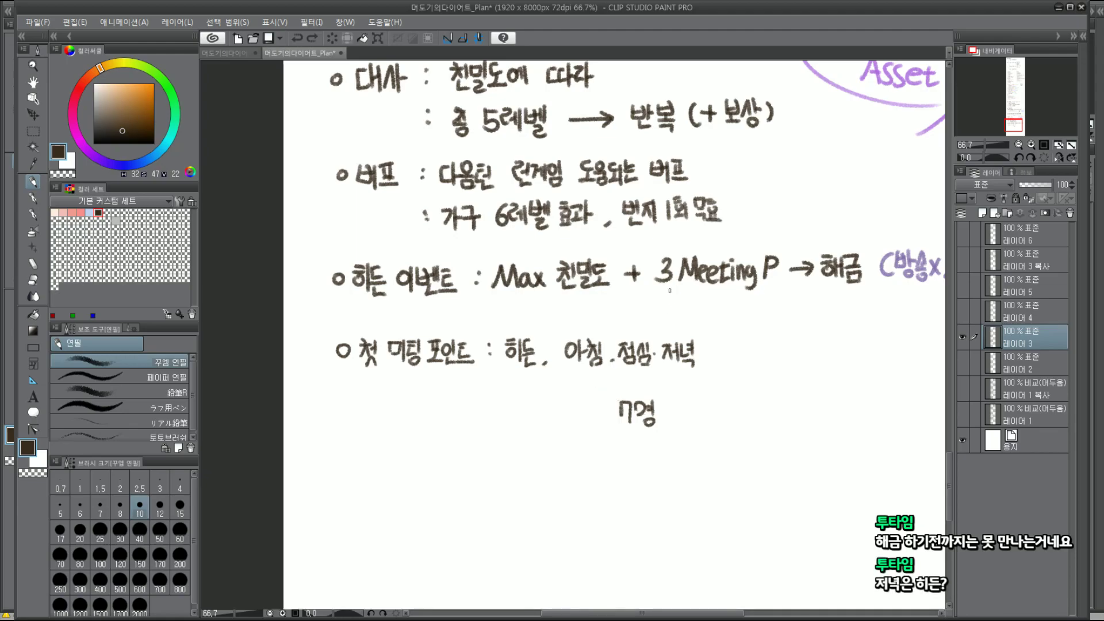
{"action": "key", "text": "ctrl+z"}
{"action": "key", "text": "ctrl+z"}
{"action": "key", "text": "ctrl+z"}
{"action": "key", "text": "ctrl+z"}
{"action": "key", "text": "ctrl+z"}
{"action": "key", "text": "ctrl+z"}
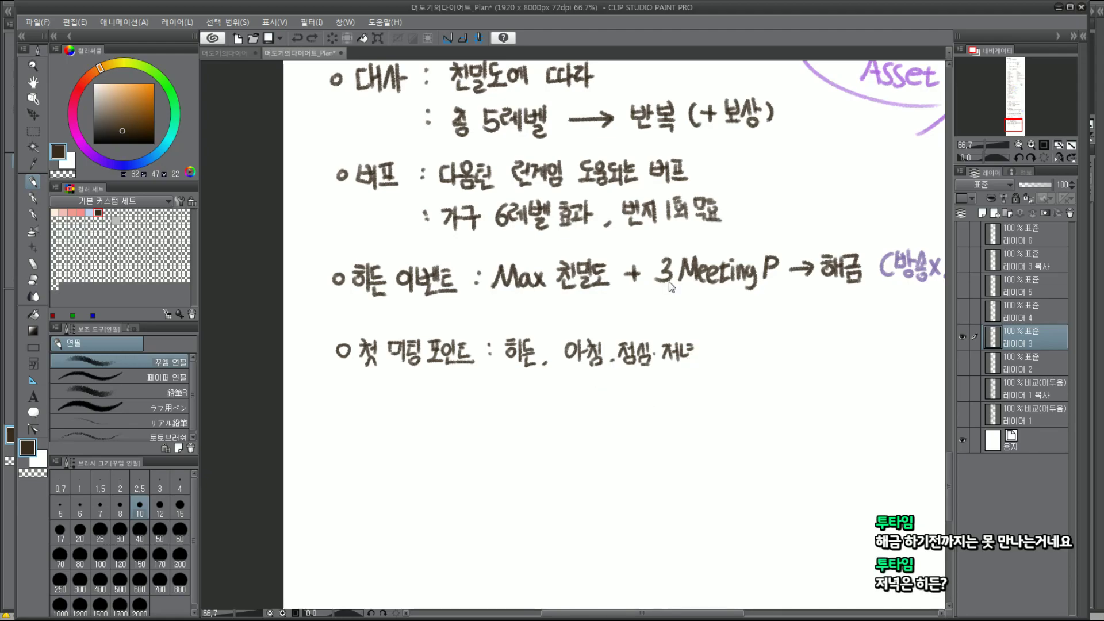
{"action": "key", "text": "ctrl+z"}
{"action": "key", "text": "ctrl+z"}
{"action": "key", "text": "ctrl+z"}
{"action": "key", "text": "ctrl+z"}
{"action": "key", "text": "ctrl+z"}
{"action": "key", "text": "ctrl+z"}
{"action": "key", "text": "ctrl+z"}
{"action": "key", "text": "ctrl+z"}
{"action": "key", "text": "ctrl+z"}
{"action": "key", "text": "ctrl+z"}
{"action": "key", "text": "ctrl+z"}
{"action": "key", "text": "ctrl+z"}
{"action": "key", "text": "ctrl+z"}
{"action": "key", "text": "ctrl+z"}
{"action": "key", "text": "ctrl+z"}
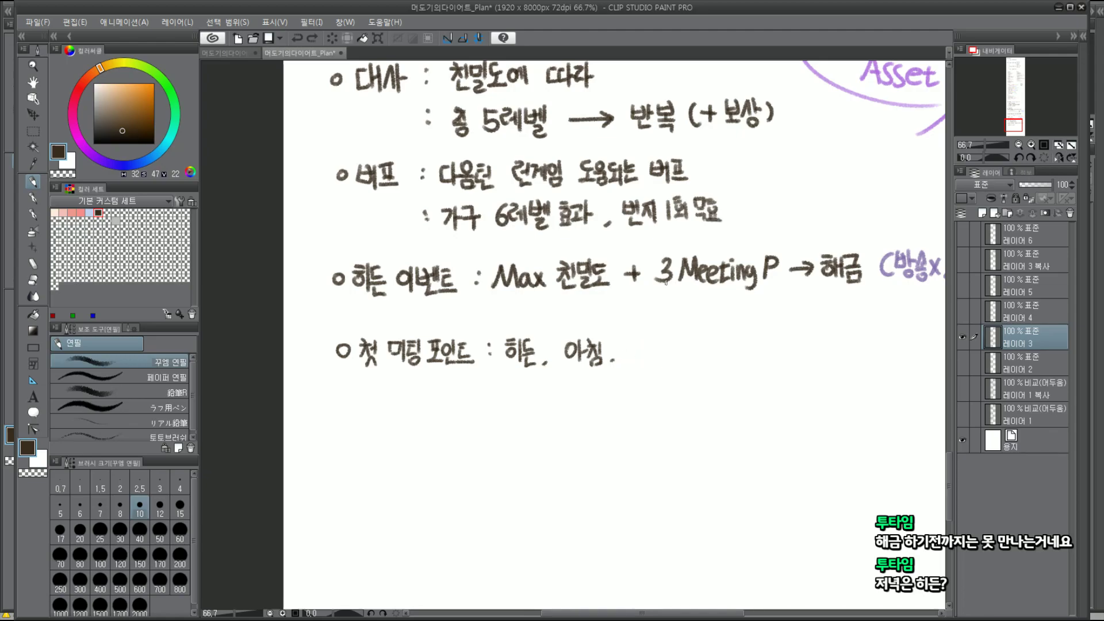
{"action": "key", "text": "ctrl+z"}
{"action": "key", "text": "ctrl+z"}
{"action": "key", "text": "ctrl+z"}
{"action": "key", "text": "ctrl+z"}
{"action": "key", "text": "ctrl+z"}
{"action": "key", "text": "ctrl+z"}
{"action": "key", "text": "ctrl+z"}
{"action": "key", "text": "ctrl+z"}
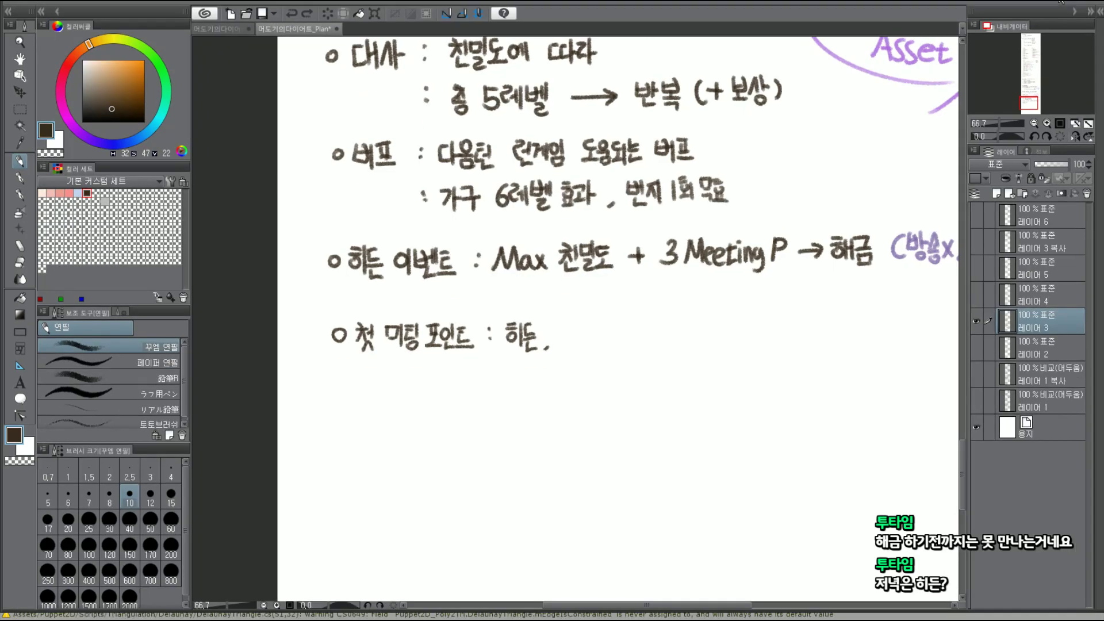
{"action": "left_click", "coordinate": [1059, 7]}
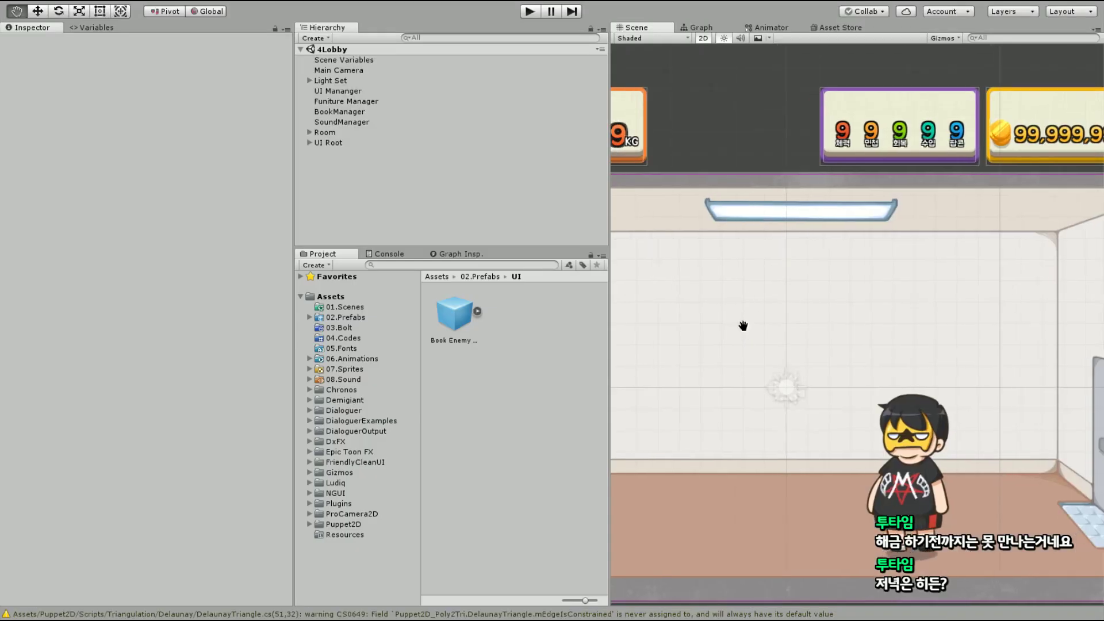
{"action": "left_click_drag", "start_coordinate": [895, 336], "coordinate": [920, 356]}
{"action": "scroll", "coordinate": [834, 322], "scroll_direction": "up", "scroll_amount": 3}
{"action": "scroll", "coordinate": [822, 316], "scroll_direction": "up", "scroll_amount": 3}
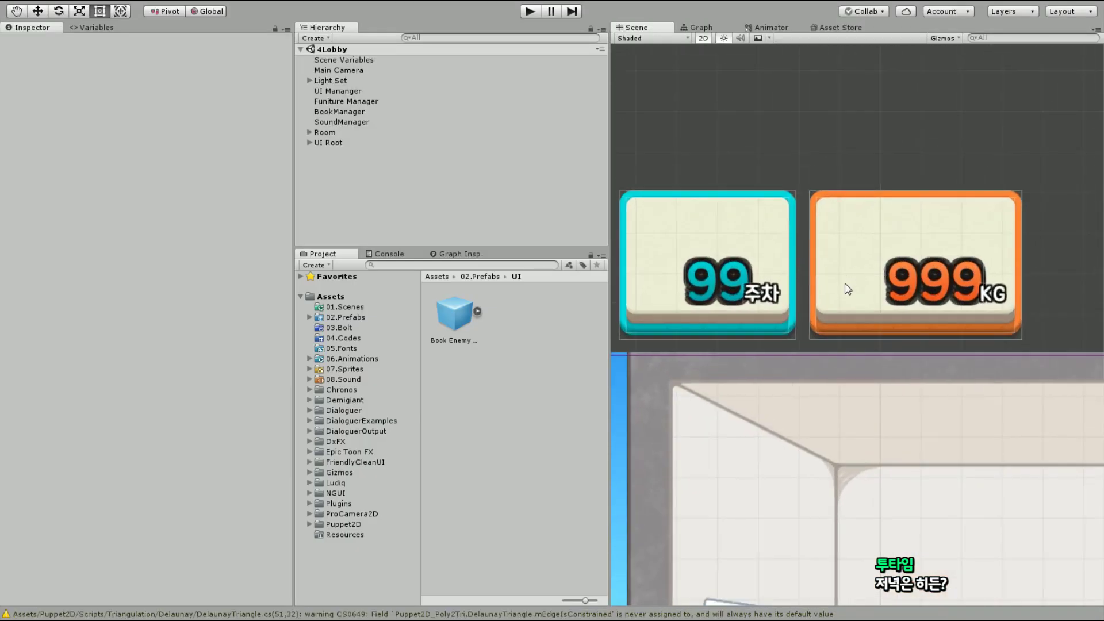
{"action": "scroll", "coordinate": [813, 311], "scroll_direction": "up", "scroll_amount": 2}
{"action": "left_click_drag", "start_coordinate": [813, 310], "coordinate": [908, 322]}
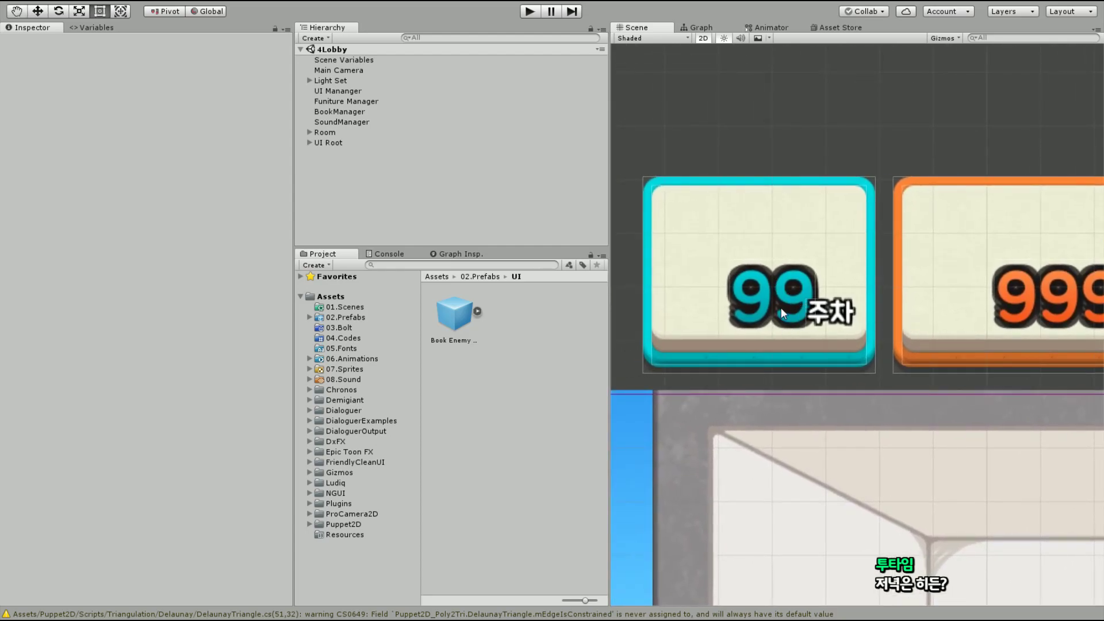
{"action": "key", "text": "alt+Tab"}
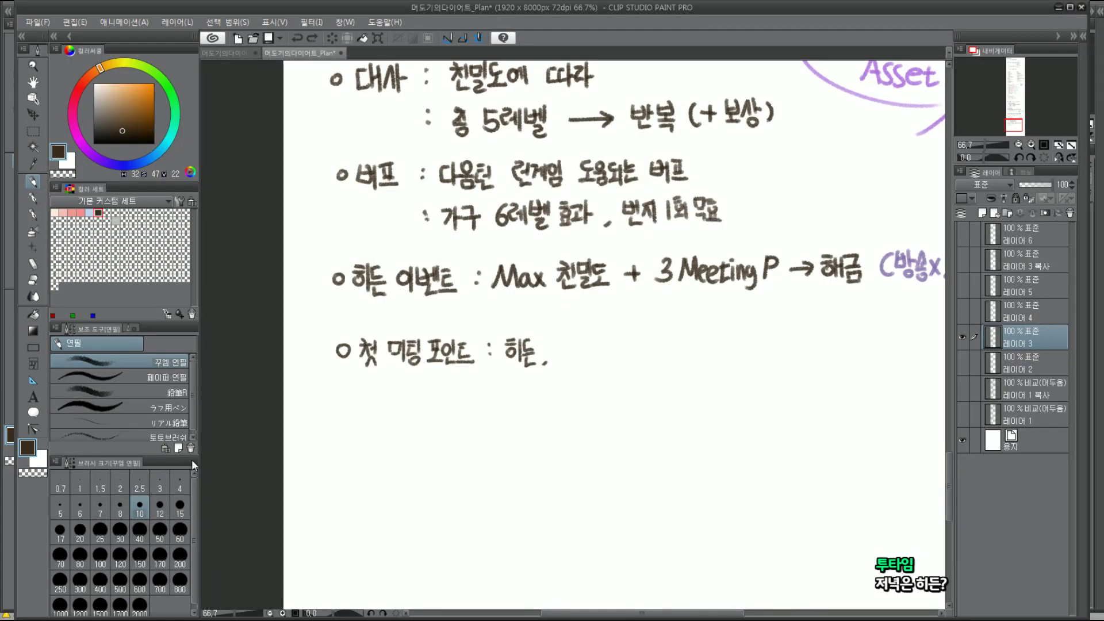
Raise the brush to size 12 and add ', 시간' after 히든
{"action": "left_click", "coordinate": [165, 508]}
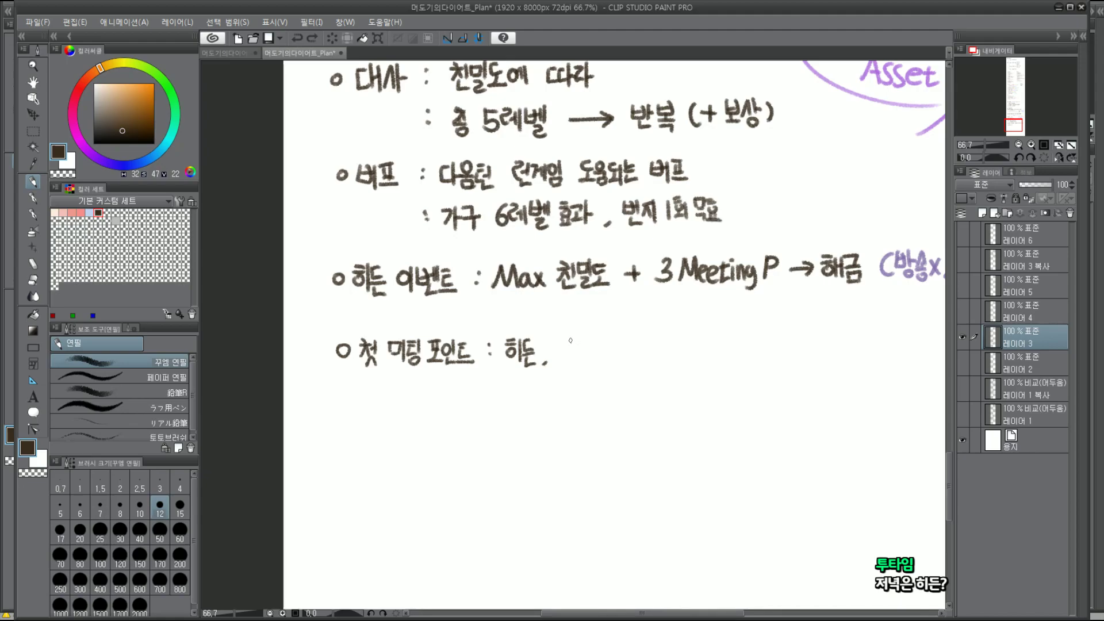
{"action": "mouse_move", "coordinate": [571, 337]}
{"action": "left_mouse_down"}
{"action": "mouse_move", "coordinate": [581, 358]}
{"action": "mouse_move", "coordinate": [601, 356]}
{"action": "left_mouse_up"}
{"action": "left_click_drag", "start_coordinate": [587, 354], "coordinate": [601, 356]}
{"action": "left_click_drag", "start_coordinate": [548, 357], "coordinate": [545, 368]}
{"action": "key", "text": "ctrl+z"}
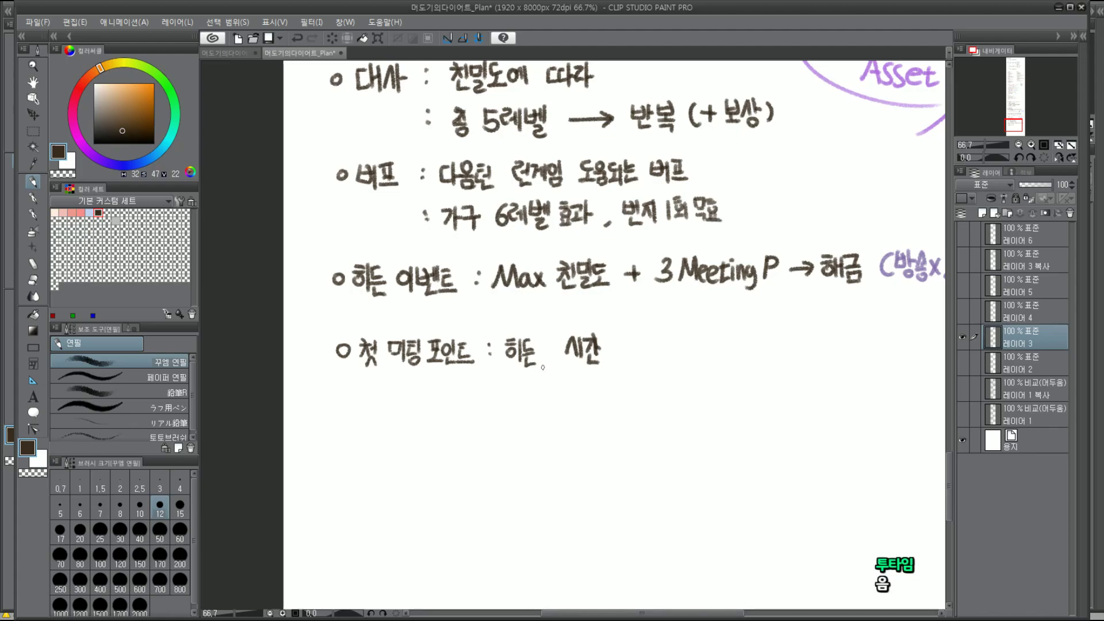
{"action": "left_click_drag", "start_coordinate": [559, 361], "coordinate": [553, 368]}
Continue the note with '주차별로 런게임'
{"action": "mouse_move", "coordinate": [616, 339]}
{"action": "left_mouse_down"}
{"action": "mouse_move", "coordinate": [629, 360]}
{"action": "mouse_move", "coordinate": [641, 348]}
{"action": "mouse_move", "coordinate": [652, 356]}
{"action": "left_mouse_up"}
{"action": "left_click_drag", "start_coordinate": [651, 336], "coordinate": [667, 360]}
{"action": "left_click_drag", "start_coordinate": [424, 359], "coordinate": [427, 361]}
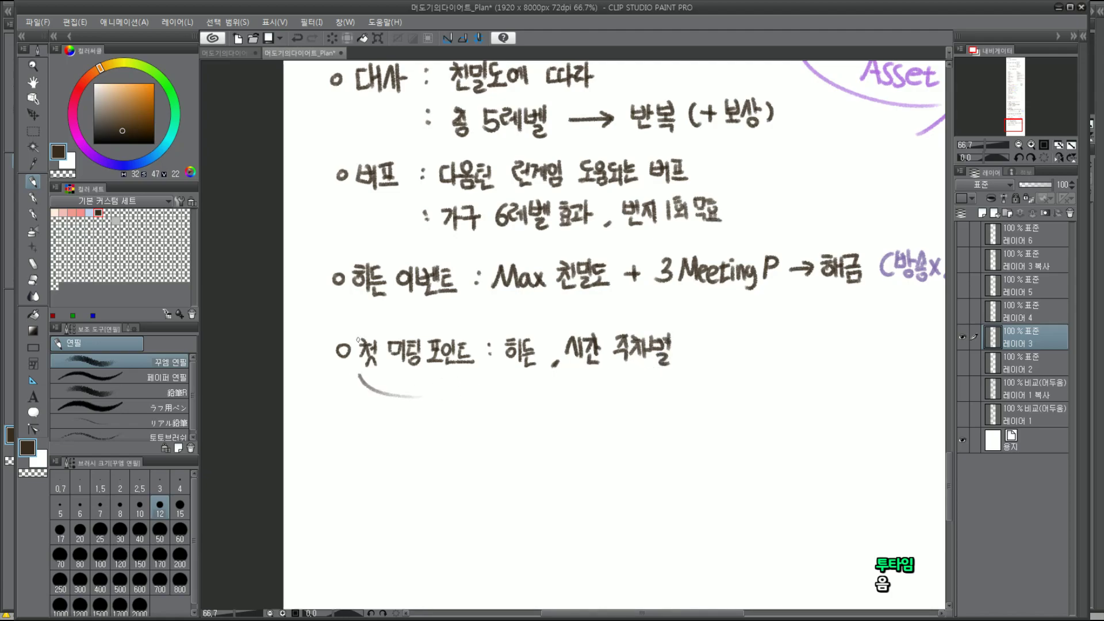
{"action": "key", "text": "ctrl+z"}
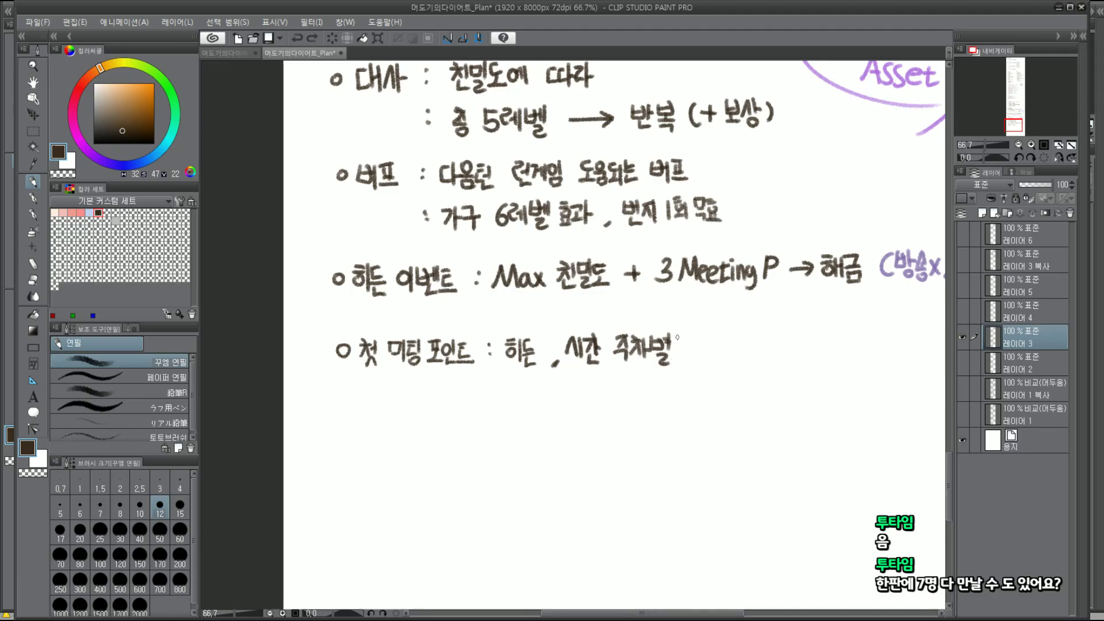
{"action": "mouse_move", "coordinate": [676, 336]}
{"action": "left_mouse_down"}
{"action": "mouse_move", "coordinate": [687, 356]}
{"action": "mouse_move", "coordinate": [722, 339]}
{"action": "mouse_move", "coordinate": [714, 347]}
{"action": "mouse_move", "coordinate": [724, 348]}
{"action": "left_mouse_up"}
{"action": "mouse_move", "coordinate": [728, 336]}
{"action": "left_mouse_down"}
{"action": "mouse_move", "coordinate": [733, 362]}
{"action": "mouse_move", "coordinate": [744, 353]}
{"action": "left_mouse_up"}
{"action": "mouse_move", "coordinate": [749, 337]}
{"action": "left_mouse_down"}
{"action": "mouse_move", "coordinate": [750, 356]}
{"action": "mouse_move", "coordinate": [755, 341]}
{"action": "mouse_move", "coordinate": [763, 347]}
{"action": "left_mouse_up"}
{"action": "mouse_move", "coordinate": [752, 351]}
{"action": "left_mouse_down"}
{"action": "mouse_move", "coordinate": [766, 361]}
{"action": "mouse_move", "coordinate": [797, 344]}
{"action": "left_mouse_up"}
{"action": "left_click_drag", "start_coordinate": [782, 345], "coordinate": [811, 354]}
Finish with '끝나고 무조건' and draw a long timeline line below, marked 5
{"action": "mouse_move", "coordinate": [812, 338]}
{"action": "left_mouse_down"}
{"action": "mouse_move", "coordinate": [813, 358]}
{"action": "mouse_move", "coordinate": [817, 349]}
{"action": "left_mouse_up"}
{"action": "mouse_move", "coordinate": [817, 341]}
{"action": "left_mouse_down"}
{"action": "mouse_move", "coordinate": [827, 335]}
{"action": "mouse_move", "coordinate": [828, 351]}
{"action": "left_mouse_up"}
{"action": "left_click_drag", "start_coordinate": [813, 353], "coordinate": [864, 348]}
{"action": "left_click_drag", "start_coordinate": [846, 348], "coordinate": [868, 351]}
{"action": "left_click_drag", "start_coordinate": [858, 352], "coordinate": [875, 353]}
{"action": "left_click_drag", "start_coordinate": [865, 356], "coordinate": [891, 341]}
{"action": "left_click_drag", "start_coordinate": [892, 332], "coordinate": [895, 357]}
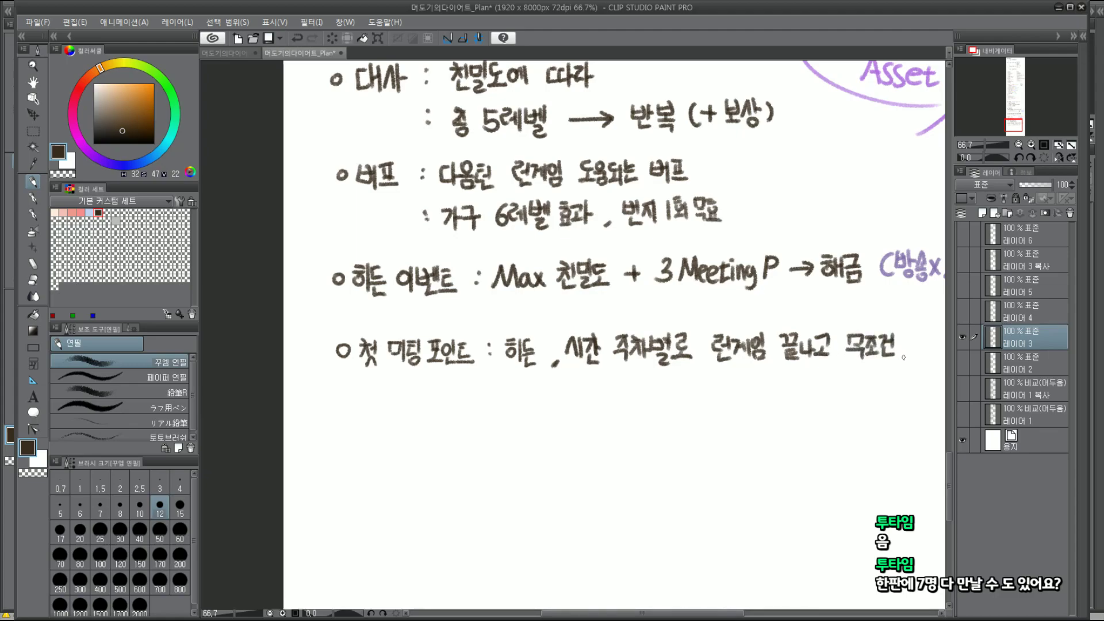
{"action": "mouse_move", "coordinate": [513, 400]}
{"action": "left_mouse_down"}
{"action": "mouse_move", "coordinate": [513, 414]}
{"action": "mouse_move", "coordinate": [836, 412]}
{"action": "left_mouse_up"}
{"action": "mouse_move", "coordinate": [578, 400]}
{"action": "left_mouse_down"}
{"action": "mouse_move", "coordinate": [580, 437]}
{"action": "mouse_move", "coordinate": [588, 417]}
{"action": "left_mouse_up"}
Tick and label the timeline at 10 and 15, and mark the end '20 week'
{"action": "left_click_drag", "start_coordinate": [659, 401], "coordinate": [655, 430]}
{"action": "left_click_drag", "start_coordinate": [666, 422], "coordinate": [665, 422]}
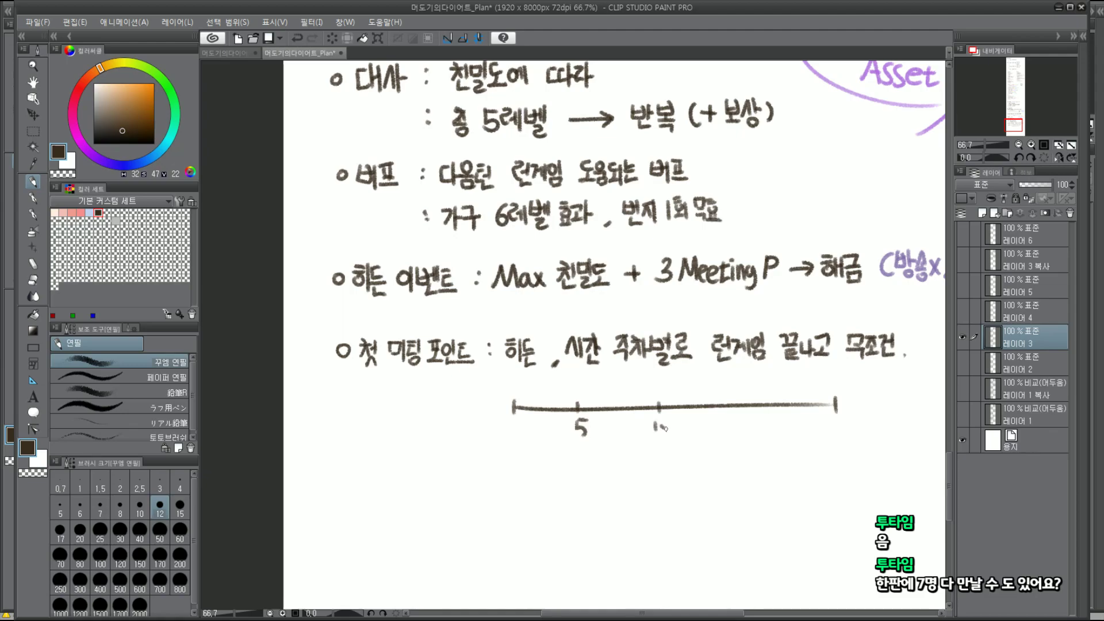
{"action": "mouse_move", "coordinate": [746, 399]}
{"action": "left_mouse_down"}
{"action": "mouse_move", "coordinate": [741, 430]}
{"action": "mouse_move", "coordinate": [756, 418]}
{"action": "left_mouse_up"}
{"action": "mouse_move", "coordinate": [825, 420]}
{"action": "left_mouse_down"}
{"action": "mouse_move", "coordinate": [835, 429]}
{"action": "mouse_move", "coordinate": [870, 416]}
{"action": "mouse_move", "coordinate": [895, 428]}
{"action": "left_mouse_up"}
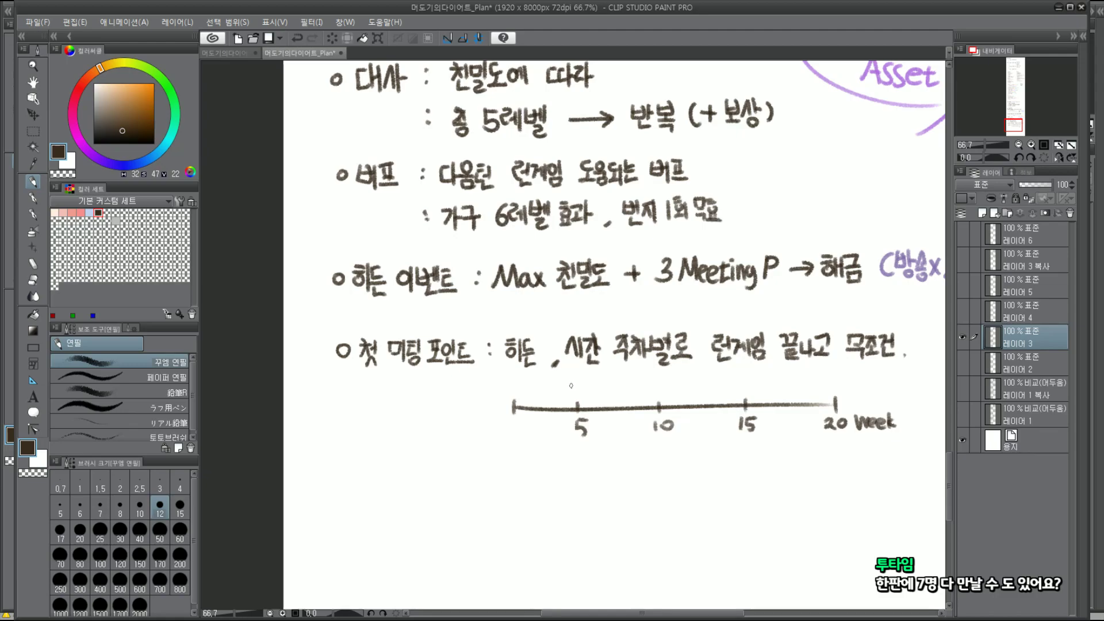
Label the ticks N1 to N4 above the timeline, undoing the trial circle, heart and loop
{"action": "mouse_move", "coordinate": [570, 393]}
{"action": "left_mouse_down"}
{"action": "mouse_move", "coordinate": [579, 382]}
{"action": "mouse_move", "coordinate": [656, 380]}
{"action": "mouse_move", "coordinate": [670, 392]}
{"action": "left_mouse_up"}
{"action": "mouse_move", "coordinate": [738, 391]}
{"action": "left_mouse_down"}
{"action": "mouse_move", "coordinate": [742, 377]}
{"action": "mouse_move", "coordinate": [751, 391]}
{"action": "left_mouse_up"}
{"action": "mouse_move", "coordinate": [827, 389]}
{"action": "left_mouse_down"}
{"action": "mouse_move", "coordinate": [837, 377]}
{"action": "mouse_move", "coordinate": [850, 390]}
{"action": "left_mouse_up"}
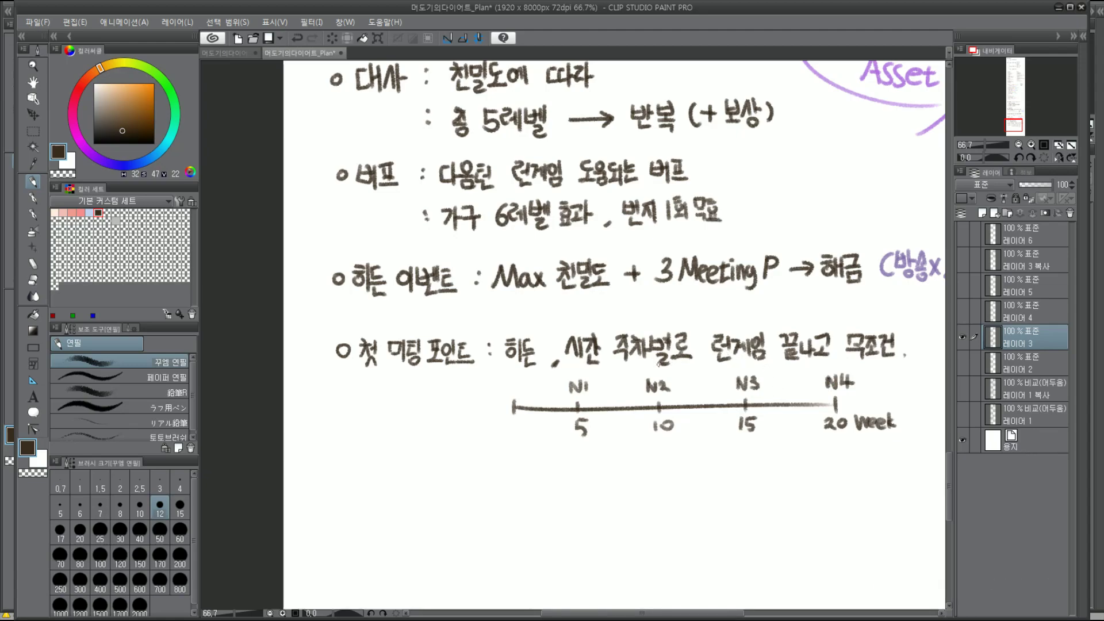
{"action": "left_click_drag", "start_coordinate": [575, 392], "coordinate": [592, 414]}
{"action": "key", "text": "ctrl+z"}
{"action": "left_click_drag", "start_coordinate": [579, 450], "coordinate": [616, 426]}
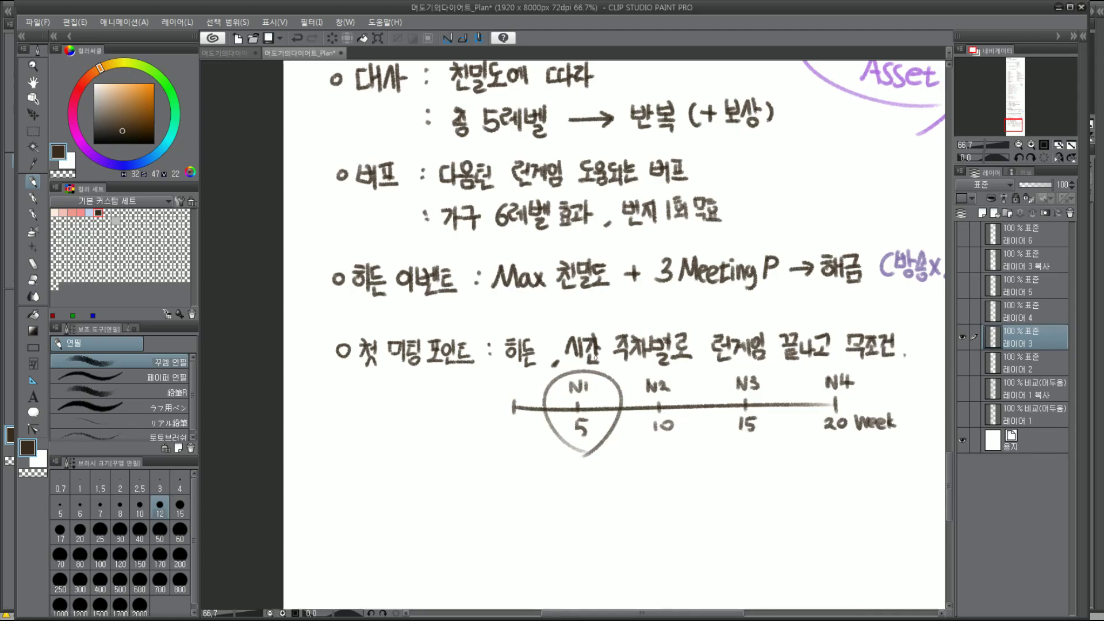
{"action": "key", "text": "ctrl+z"}
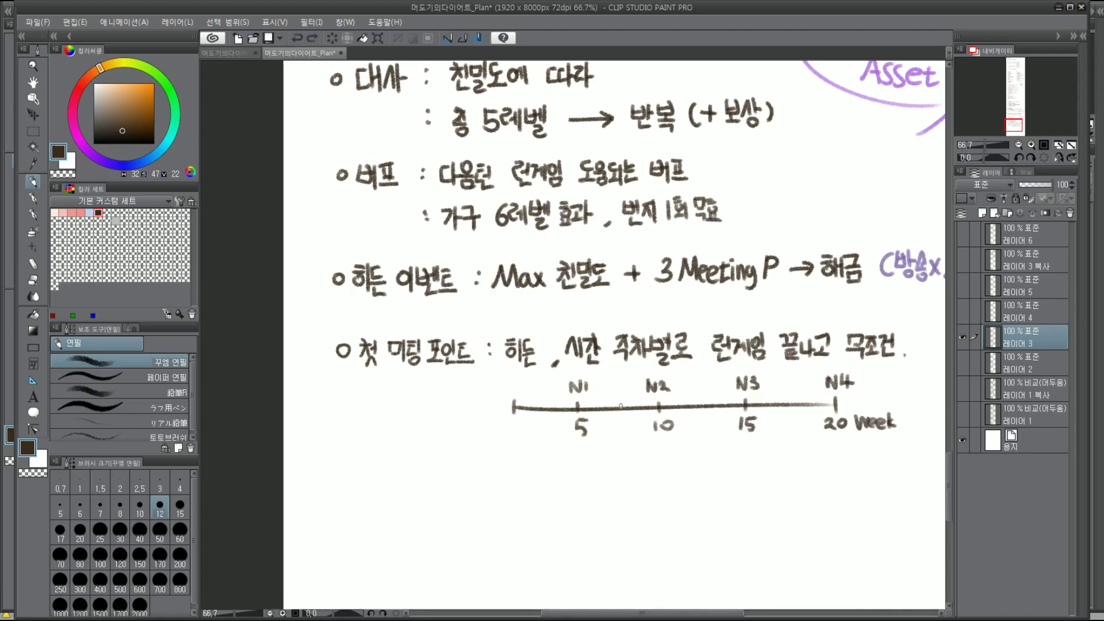
{"action": "mouse_move", "coordinate": [641, 399]}
{"action": "left_mouse_down"}
{"action": "mouse_move", "coordinate": [639, 420]}
{"action": "mouse_move", "coordinate": [729, 399]}
{"action": "mouse_move", "coordinate": [785, 403]}
{"action": "left_mouse_up"}
{"action": "key", "text": "ctrl+z"}
{"action": "key", "text": "ctrl+z"}
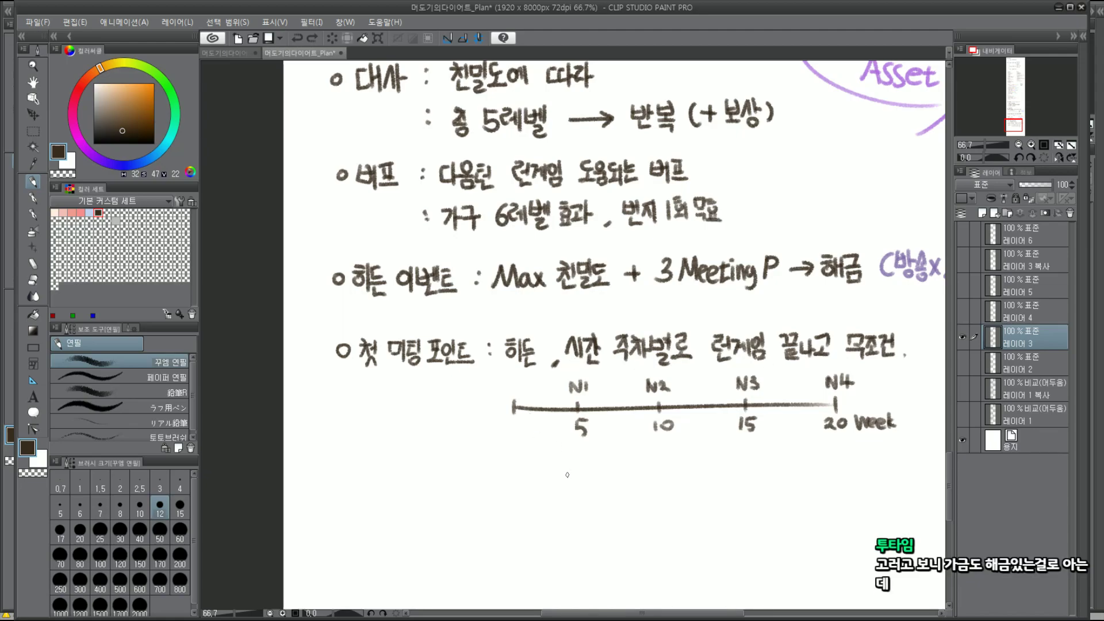
Try writing a 런겜 note below the timeline, then undo it
{"action": "mouse_move", "coordinate": [491, 469]}
{"action": "left_mouse_down"}
{"action": "mouse_move", "coordinate": [478, 509]}
{"action": "mouse_move", "coordinate": [522, 480]}
{"action": "mouse_move", "coordinate": [533, 506]}
{"action": "left_mouse_up"}
{"action": "key", "text": "ctrl+z"}
{"action": "left_click_drag", "start_coordinate": [529, 477], "coordinate": [542, 491]}
{"action": "left_click_drag", "start_coordinate": [548, 473], "coordinate": [549, 506]}
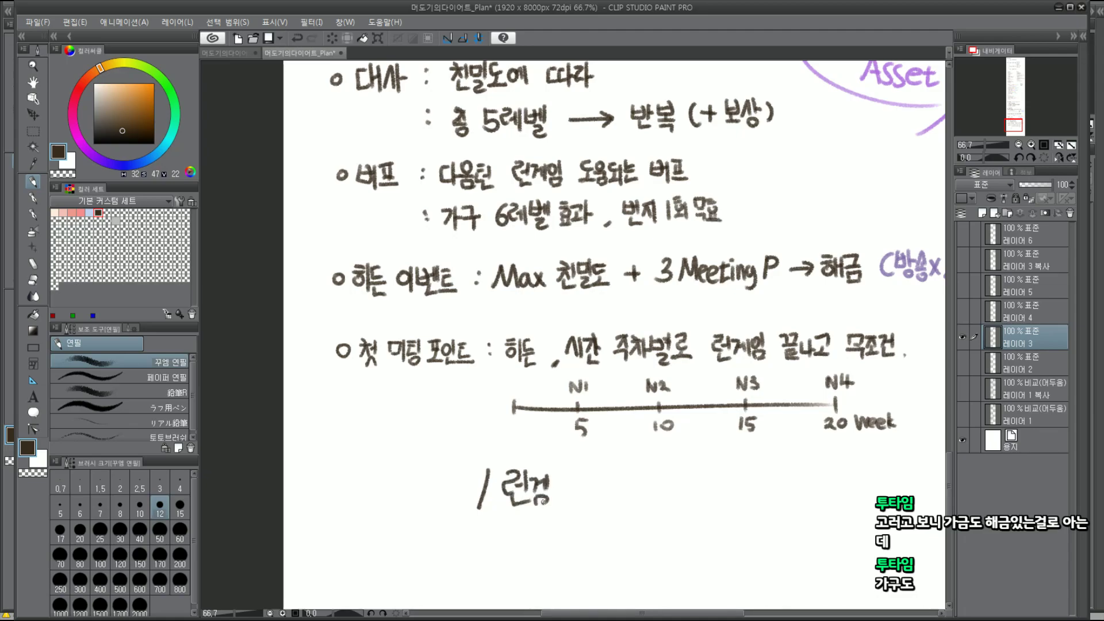
{"action": "key", "text": "ctrl+z"}
{"action": "key", "text": "ctrl+z"}
{"action": "key", "text": "ctrl+z"}
{"action": "key", "text": "ctrl+z"}
{"action": "key", "text": "ctrl+z"}
{"action": "key", "text": "ctrl+z"}
{"action": "key", "text": "ctrl+z"}
{"action": "key", "text": "ctrl+z"}
{"action": "key", "text": "ctrl+z"}
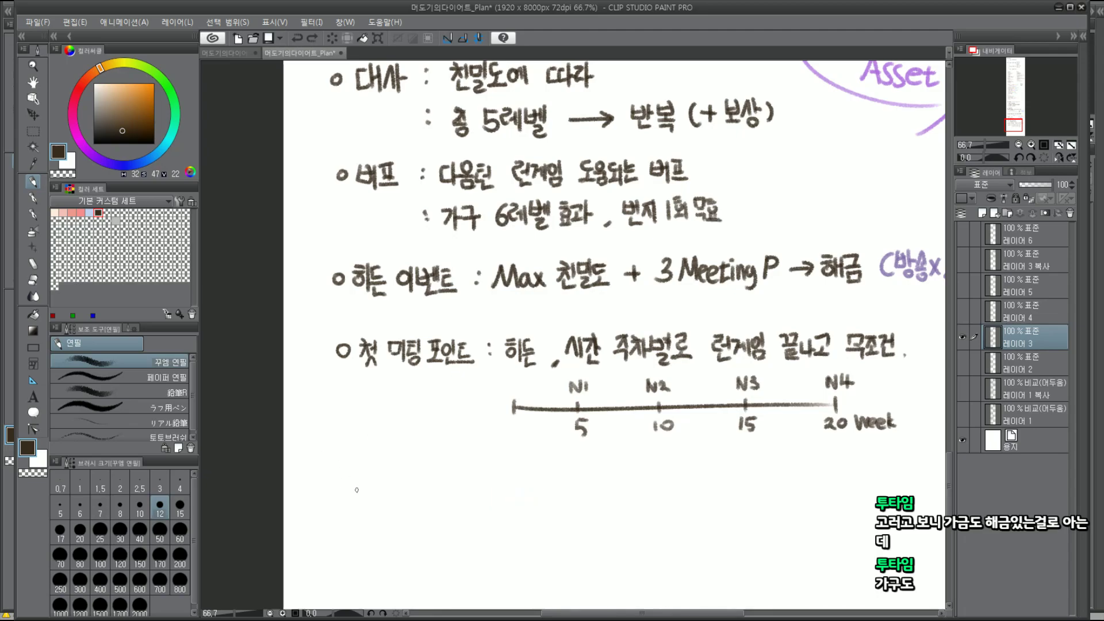
Handwrite the bullet 'o 두 NPC 충돌 :' below the timeline
{"action": "left_click_drag", "start_coordinate": [363, 489], "coordinate": [353, 489]}
{"action": "left_click_drag", "start_coordinate": [374, 476], "coordinate": [387, 486]}
{"action": "mouse_move", "coordinate": [371, 494]}
{"action": "left_mouse_down"}
{"action": "mouse_move", "coordinate": [393, 492]}
{"action": "mouse_move", "coordinate": [388, 512]}
{"action": "mouse_move", "coordinate": [408, 509]}
{"action": "mouse_move", "coordinate": [424, 479]}
{"action": "mouse_move", "coordinate": [429, 509]}
{"action": "mouse_move", "coordinate": [430, 495]}
{"action": "mouse_move", "coordinate": [460, 509]}
{"action": "mouse_move", "coordinate": [492, 476]}
{"action": "mouse_move", "coordinate": [480, 492]}
{"action": "left_mouse_up"}
{"action": "mouse_move", "coordinate": [486, 484]}
{"action": "left_mouse_down"}
{"action": "mouse_move", "coordinate": [490, 500]}
{"action": "mouse_move", "coordinate": [508, 490]}
{"action": "mouse_move", "coordinate": [514, 508]}
{"action": "left_mouse_up"}
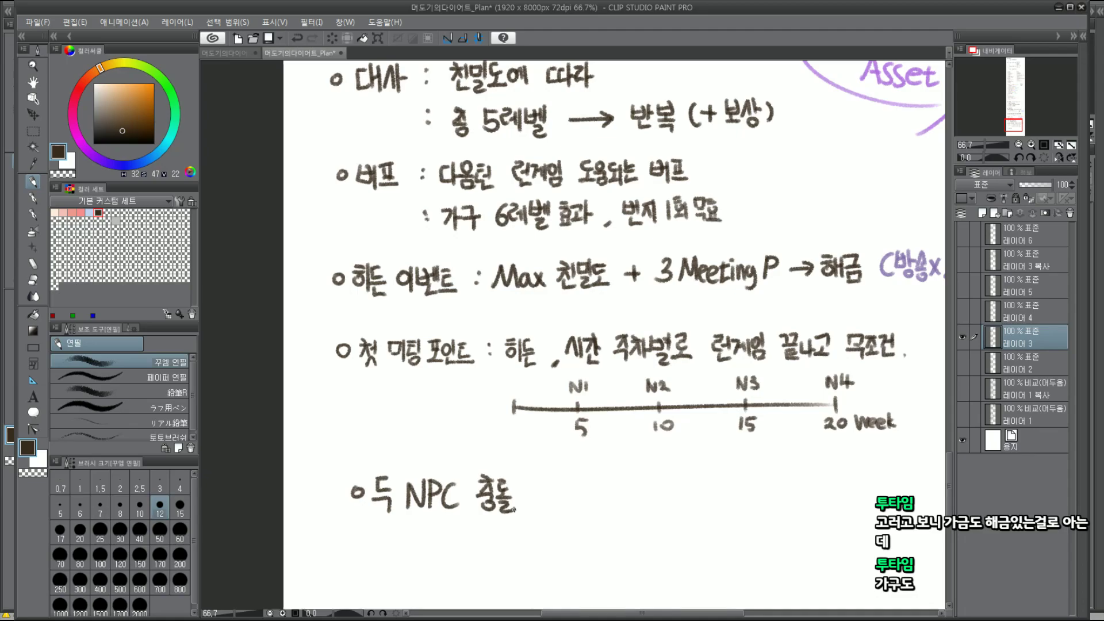
{"action": "left_click", "coordinate": [537, 486]}
{"action": "left_click", "coordinate": [539, 493]}
{"action": "key", "text": "ctrl+minus"}
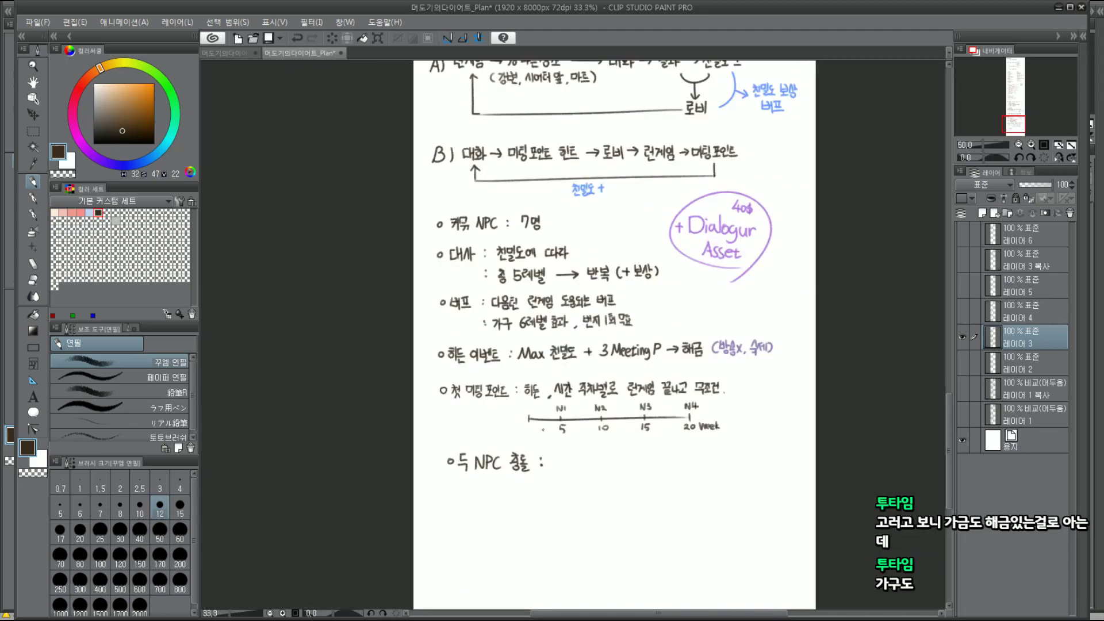
{"action": "left_click_drag", "start_coordinate": [418, 367], "coordinate": [440, 322]}
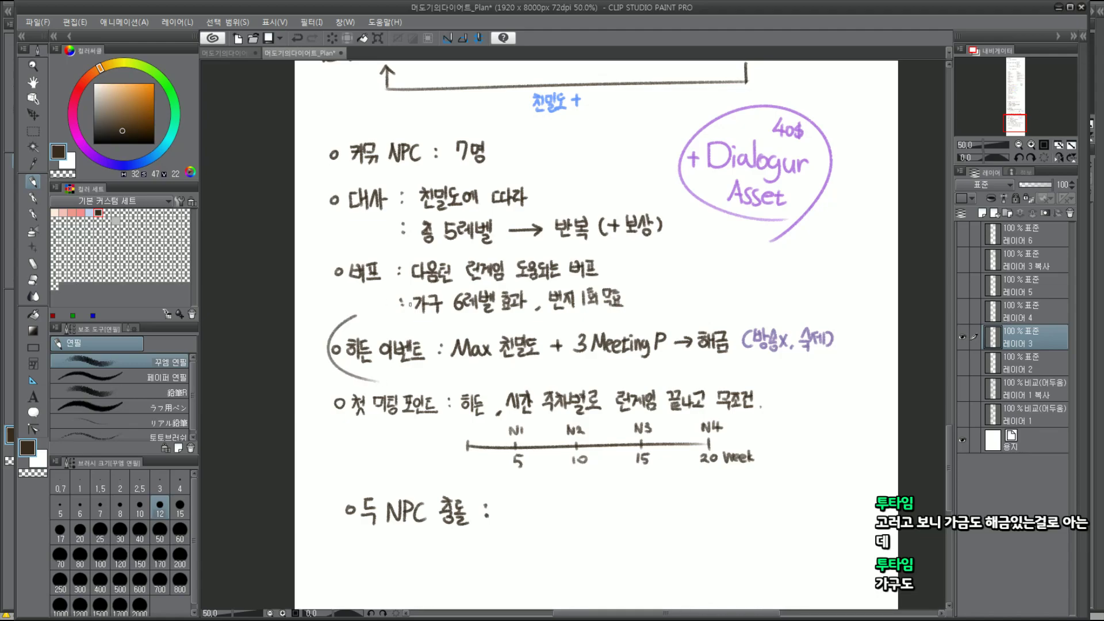
{"action": "key", "text": "ctrl+z"}
{"action": "scroll", "coordinate": [510, 515], "scroll_direction": "up", "scroll_amount": 2}
{"action": "left_click_drag", "start_coordinate": [508, 493], "coordinate": [510, 516]}
{"action": "left_click_drag", "start_coordinate": [509, 492], "coordinate": [541, 533]}
{"action": "mouse_move", "coordinate": [546, 489]}
{"action": "left_mouse_down"}
{"action": "mouse_move", "coordinate": [563, 490]}
{"action": "mouse_move", "coordinate": [567, 511]}
{"action": "left_mouse_up"}
{"action": "mouse_move", "coordinate": [567, 485]}
{"action": "left_mouse_down"}
{"action": "mouse_move", "coordinate": [569, 520]}
{"action": "mouse_move", "coordinate": [559, 524]}
{"action": "mouse_move", "coordinate": [602, 487]}
{"action": "mouse_move", "coordinate": [586, 505]}
{"action": "left_mouse_up"}
{"action": "left_click_drag", "start_coordinate": [597, 489], "coordinate": [608, 524]}
{"action": "mouse_move", "coordinate": [614, 501]}
{"action": "left_mouse_down"}
{"action": "mouse_move", "coordinate": [610, 514]}
{"action": "mouse_move", "coordinate": [632, 529]}
{"action": "left_mouse_up"}
{"action": "mouse_move", "coordinate": [634, 488]}
{"action": "left_mouse_down"}
{"action": "mouse_move", "coordinate": [653, 489]}
{"action": "mouse_move", "coordinate": [654, 499]}
{"action": "left_mouse_up"}
{"action": "left_click_drag", "start_coordinate": [636, 490], "coordinate": [669, 526]}
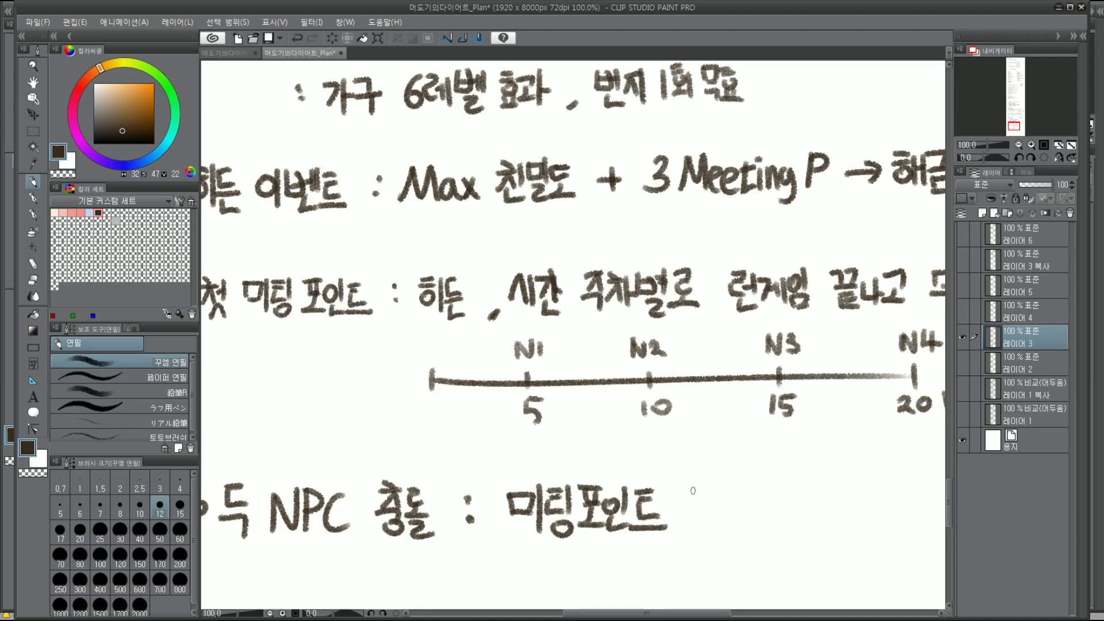
{"action": "mouse_move", "coordinate": [693, 491]}
{"action": "left_mouse_down"}
{"action": "mouse_move", "coordinate": [698, 520]}
{"action": "mouse_move", "coordinate": [720, 503]}
{"action": "left_mouse_up"}
{"action": "mouse_move", "coordinate": [722, 484]}
{"action": "left_mouse_down"}
{"action": "mouse_move", "coordinate": [729, 540]}
{"action": "mouse_move", "coordinate": [750, 501]}
{"action": "left_mouse_up"}
{"action": "mouse_move", "coordinate": [742, 504]}
{"action": "left_mouse_down"}
{"action": "mouse_move", "coordinate": [730, 528]}
{"action": "mouse_move", "coordinate": [758, 537]}
{"action": "mouse_move", "coordinate": [796, 508]}
{"action": "left_mouse_up"}
{"action": "left_click_drag", "start_coordinate": [794, 484], "coordinate": [803, 530]}
{"action": "key", "text": "ctrl+minus"}
{"action": "key", "text": "ctrl+minus"}
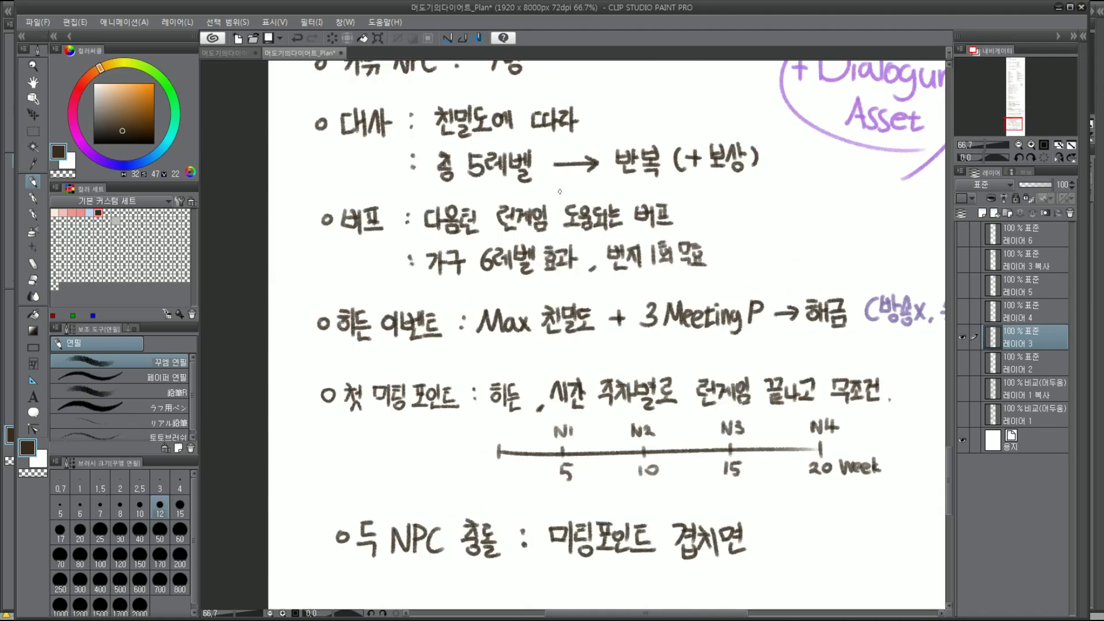
{"action": "left_click_drag", "start_coordinate": [449, 192], "coordinate": [455, 195]}
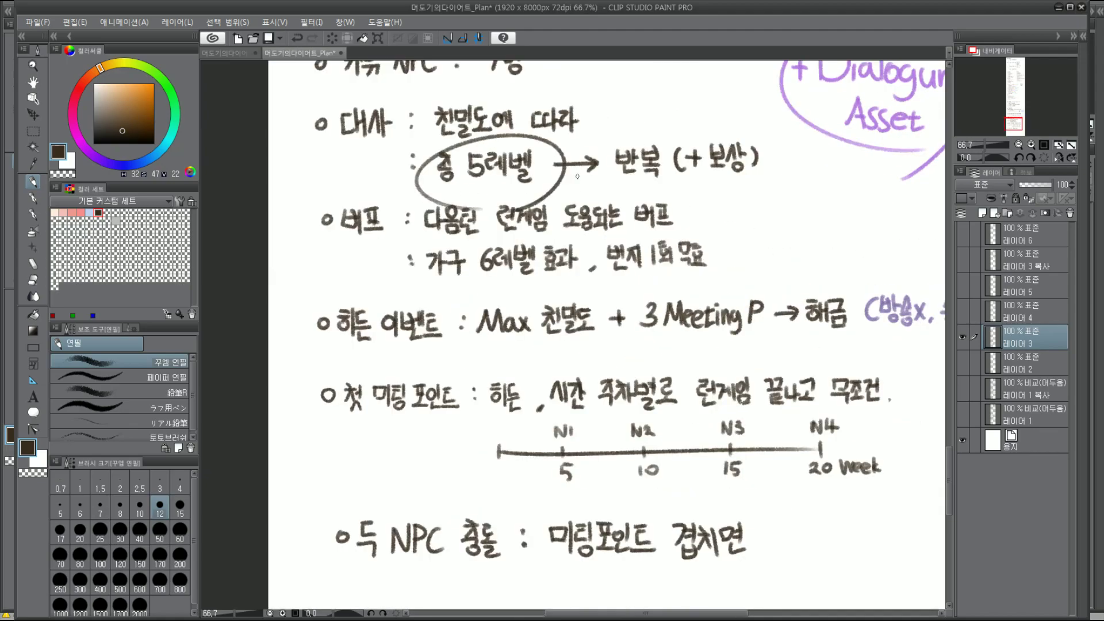
{"action": "key", "text": "ctrl+z"}
{"action": "mouse_move", "coordinate": [548, 177]}
{"action": "left_mouse_down"}
{"action": "mouse_move", "coordinate": [545, 191]}
{"action": "mouse_move", "coordinate": [567, 194]}
{"action": "left_mouse_up"}
{"action": "mouse_move", "coordinate": [564, 181]}
{"action": "left_mouse_down"}
{"action": "mouse_move", "coordinate": [581, 191]}
{"action": "mouse_move", "coordinate": [556, 216]}
{"action": "left_mouse_up"}
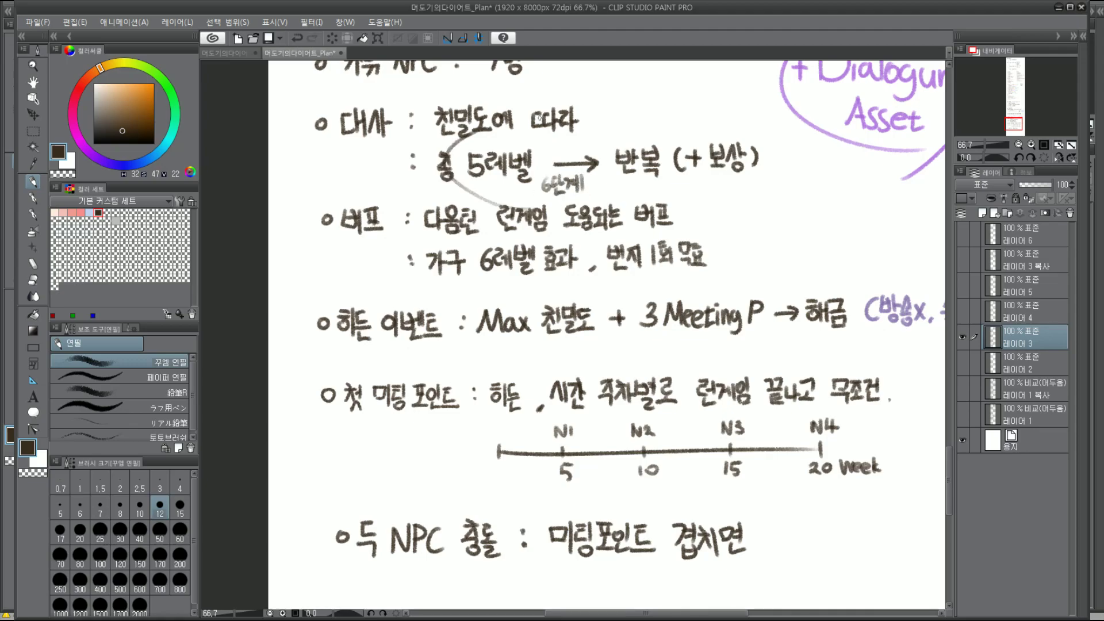
Write '새로운 충돌 대화 이벤트' after 겹치면 on the collision line
{"action": "left_click_drag", "start_coordinate": [1013, 123], "coordinate": [1014, 128]}
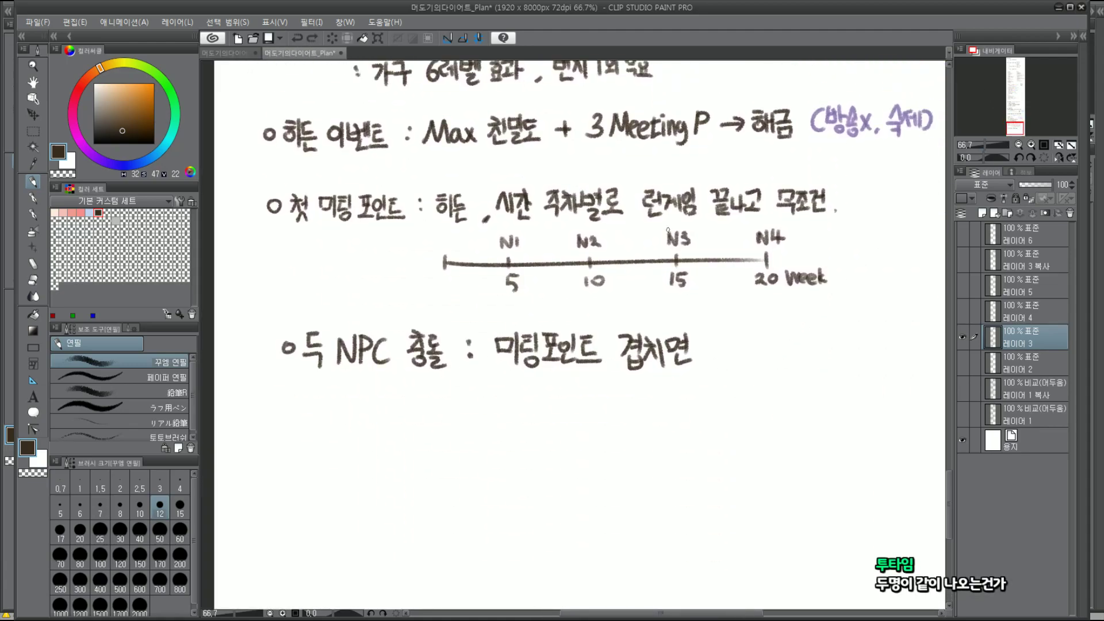
{"action": "mouse_move", "coordinate": [723, 338]}
{"action": "left_mouse_down"}
{"action": "mouse_move", "coordinate": [711, 357]}
{"action": "mouse_move", "coordinate": [726, 354]}
{"action": "left_mouse_up"}
{"action": "mouse_move", "coordinate": [728, 335]}
{"action": "left_mouse_down"}
{"action": "mouse_move", "coordinate": [734, 360]}
{"action": "mouse_move", "coordinate": [755, 357]}
{"action": "mouse_move", "coordinate": [754, 338]}
{"action": "left_mouse_up"}
{"action": "mouse_move", "coordinate": [749, 348]}
{"action": "left_mouse_down"}
{"action": "mouse_move", "coordinate": [764, 347]}
{"action": "mouse_move", "coordinate": [766, 361]}
{"action": "mouse_move", "coordinate": [785, 338]}
{"action": "mouse_move", "coordinate": [774, 349]}
{"action": "left_mouse_up"}
{"action": "mouse_move", "coordinate": [781, 344]}
{"action": "left_mouse_down"}
{"action": "mouse_move", "coordinate": [802, 346]}
{"action": "mouse_move", "coordinate": [807, 364]}
{"action": "mouse_move", "coordinate": [817, 341]}
{"action": "mouse_move", "coordinate": [836, 357]}
{"action": "mouse_move", "coordinate": [847, 344]}
{"action": "mouse_move", "coordinate": [855, 359]}
{"action": "mouse_move", "coordinate": [865, 340]}
{"action": "mouse_move", "coordinate": [877, 349]}
{"action": "left_mouse_up"}
{"action": "left_click_drag", "start_coordinate": [870, 349], "coordinate": [897, 348]}
{"action": "key", "text": "ctrl+z"}
{"action": "left_click_drag", "start_coordinate": [894, 333], "coordinate": [904, 347]}
{"action": "left_click_drag", "start_coordinate": [891, 350], "coordinate": [906, 353]}
{"action": "left_click_drag", "start_coordinate": [908, 332], "coordinate": [923, 350]}
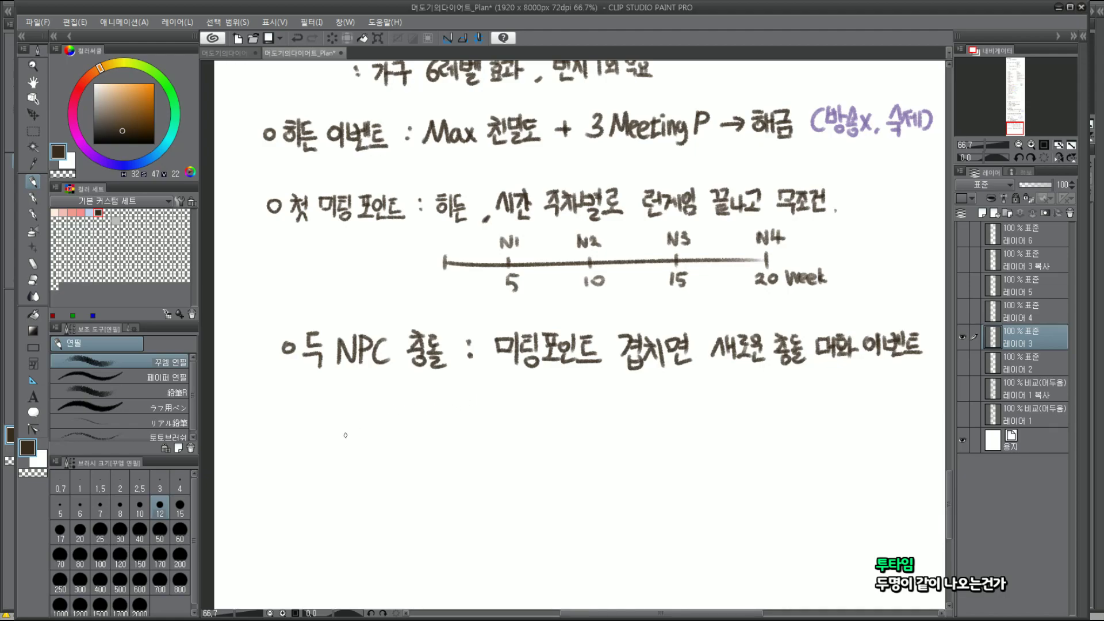
Sketch two figures and an arrow below the collision line, then undo them
{"action": "left_click_drag", "start_coordinate": [425, 463], "coordinate": [440, 462]}
{"action": "key", "text": "ctrl+z"}
{"action": "mouse_move", "coordinate": [428, 401]}
{"action": "left_mouse_down"}
{"action": "mouse_move", "coordinate": [426, 442]}
{"action": "mouse_move", "coordinate": [437, 399]}
{"action": "mouse_move", "coordinate": [434, 429]}
{"action": "left_mouse_up"}
{"action": "mouse_move", "coordinate": [425, 430]}
{"action": "left_mouse_down"}
{"action": "mouse_move", "coordinate": [447, 429]}
{"action": "mouse_move", "coordinate": [426, 454]}
{"action": "mouse_move", "coordinate": [518, 441]}
{"action": "mouse_move", "coordinate": [505, 450]}
{"action": "left_mouse_up"}
{"action": "left_click_drag", "start_coordinate": [521, 442], "coordinate": [527, 451]}
{"action": "left_click_drag", "start_coordinate": [506, 406], "coordinate": [520, 423]}
{"action": "mouse_move", "coordinate": [521, 414]}
{"action": "left_mouse_down"}
{"action": "mouse_move", "coordinate": [525, 438]}
{"action": "mouse_move", "coordinate": [480, 426]}
{"action": "left_mouse_up"}
{"action": "key", "text": "ctrl+z"}
{"action": "key", "text": "ctrl+z"}
{"action": "key", "text": "ctrl+z"}
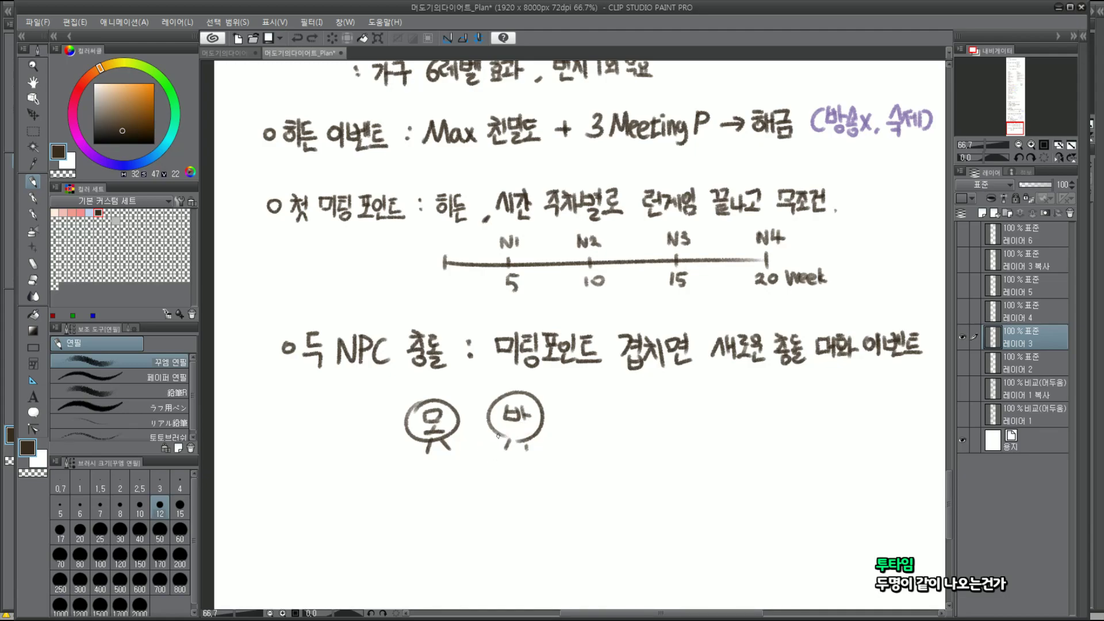
{"action": "key", "text": "ctrl+z"}
{"action": "key", "text": "ctrl+z"}
{"action": "key", "text": "ctrl+z"}
{"action": "key", "text": "ctrl+z"}
{"action": "left_click_drag", "start_coordinate": [508, 411], "coordinate": [523, 431]}
{"action": "left_click_drag", "start_coordinate": [455, 392], "coordinate": [462, 398]}
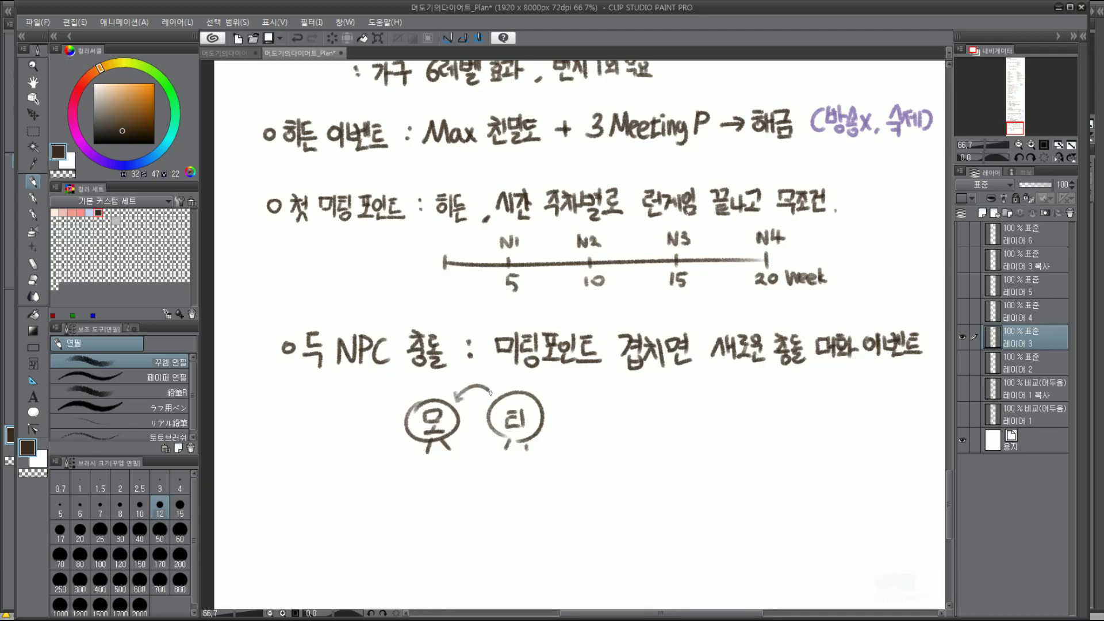
{"action": "key", "text": "ctrl+z"}
{"action": "key", "text": "ctrl+z"}
{"action": "key", "text": "ctrl+z"}
{"action": "key", "text": "ctrl+z"}
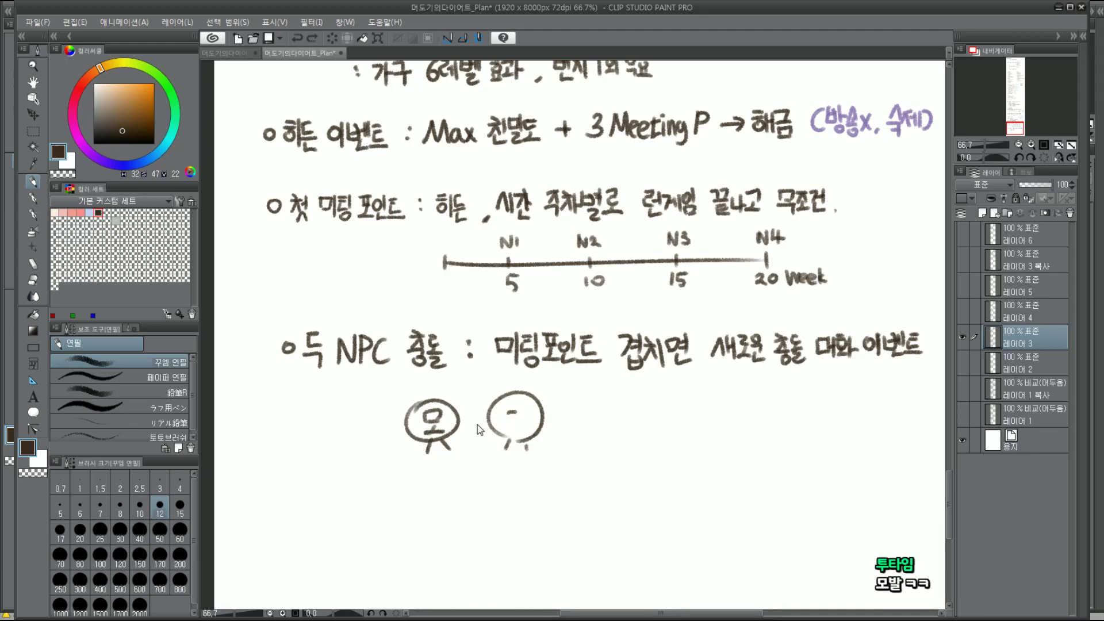
{"action": "key", "text": "ctrl+z"}
{"action": "key", "text": "ctrl+z"}
{"action": "key", "text": "ctrl+z"}
{"action": "key", "text": "ctrl+z"}
{"action": "key", "text": "ctrl+z"}
{"action": "key", "text": "ctrl+z"}
{"action": "key", "text": "ctrl+z"}
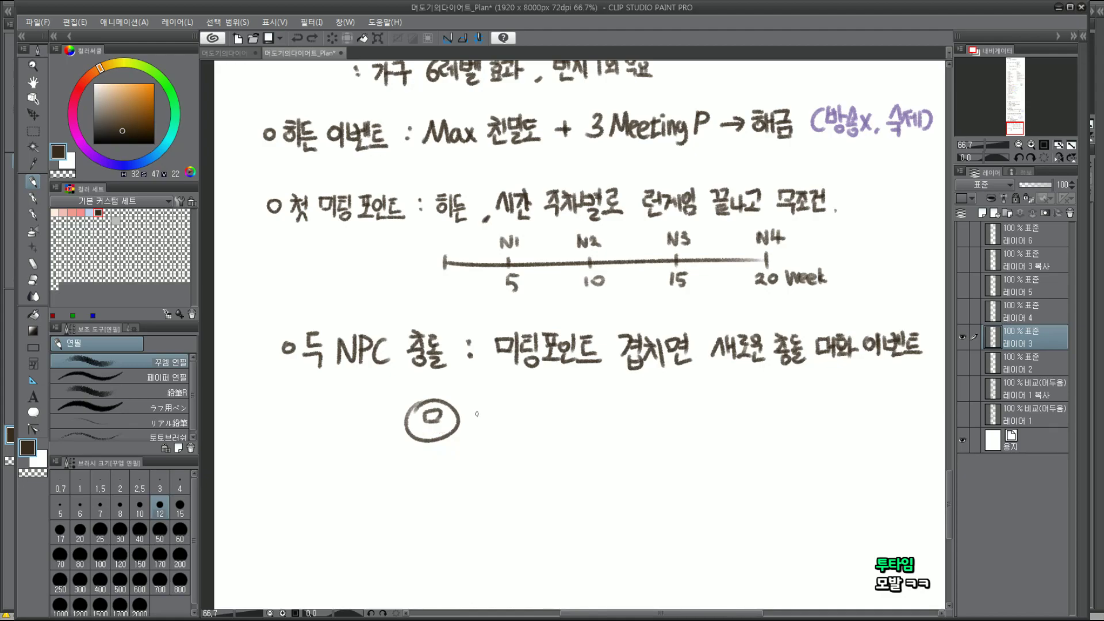
{"action": "key", "text": "ctrl+z"}
{"action": "key", "text": "ctrl+z"}
{"action": "key", "text": "ctrl+z"}
{"action": "key", "text": "ctrl+z"}
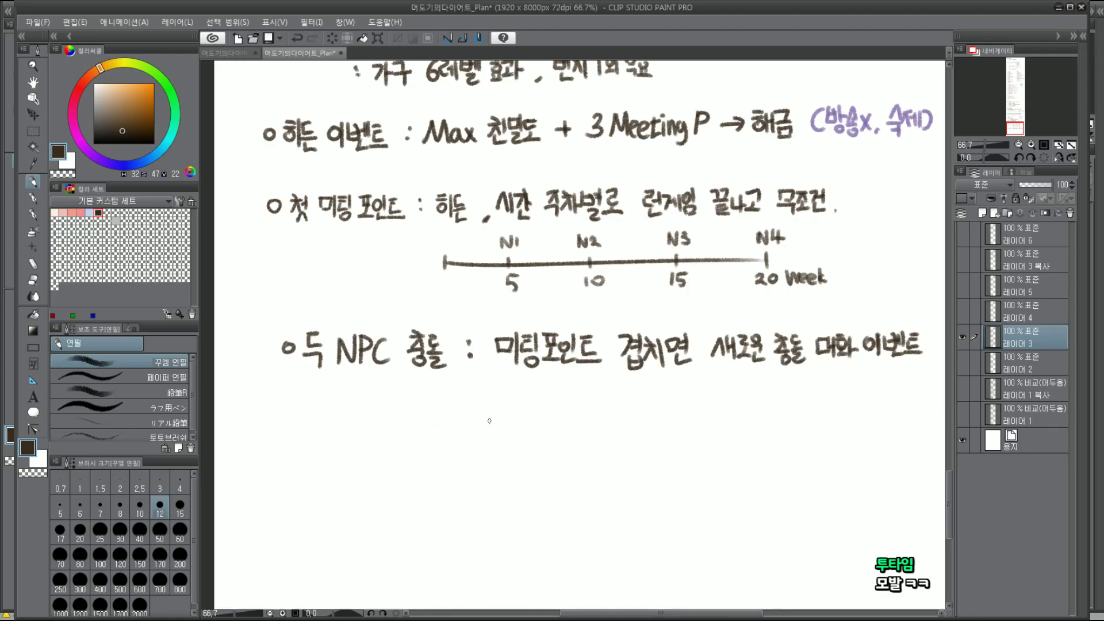
{"action": "left_click_drag", "start_coordinate": [483, 409], "coordinate": [499, 431]}
{"action": "key", "text": "ctrl+z"}
{"action": "key", "text": "ctrl+z"}
Jot dot marks and a 7x6=42 calculation beneath the line, then undo them
{"action": "left_click_drag", "start_coordinate": [502, 375], "coordinate": [661, 381]}
{"action": "left_click_drag", "start_coordinate": [728, 373], "coordinate": [828, 377]}
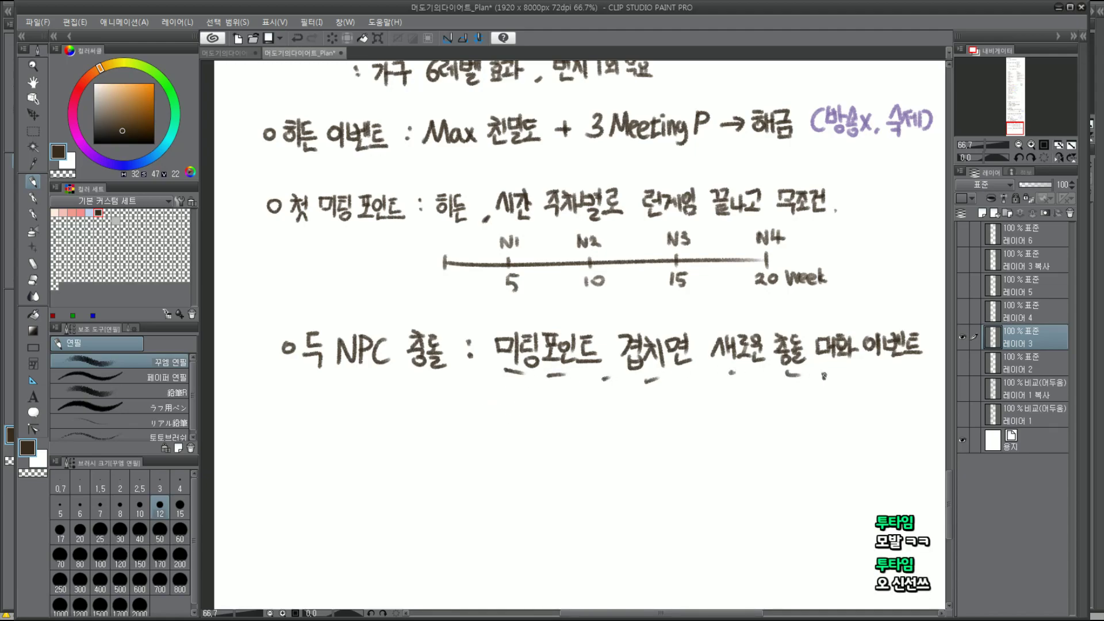
{"action": "key", "text": "ctrl+z"}
{"action": "key", "text": "ctrl+z"}
{"action": "key", "text": "ctrl+z"}
{"action": "key", "text": "ctrl+z"}
{"action": "key", "text": "ctrl+z"}
{"action": "key", "text": "ctrl+z"}
{"action": "mouse_move", "coordinate": [467, 417]}
{"action": "left_mouse_down"}
{"action": "mouse_move", "coordinate": [481, 443]}
{"action": "mouse_move", "coordinate": [504, 439]}
{"action": "left_mouse_up"}
{"action": "mouse_move", "coordinate": [516, 411]}
{"action": "left_mouse_down"}
{"action": "mouse_move", "coordinate": [511, 428]}
{"action": "mouse_move", "coordinate": [534, 427]}
{"action": "left_mouse_up"}
{"action": "mouse_move", "coordinate": [525, 432]}
{"action": "left_mouse_down"}
{"action": "mouse_move", "coordinate": [564, 426]}
{"action": "mouse_move", "coordinate": [557, 437]}
{"action": "left_mouse_up"}
{"action": "mouse_move", "coordinate": [564, 414]}
{"action": "left_mouse_down"}
{"action": "mouse_move", "coordinate": [589, 430]}
{"action": "mouse_move", "coordinate": [561, 457]}
{"action": "left_mouse_up"}
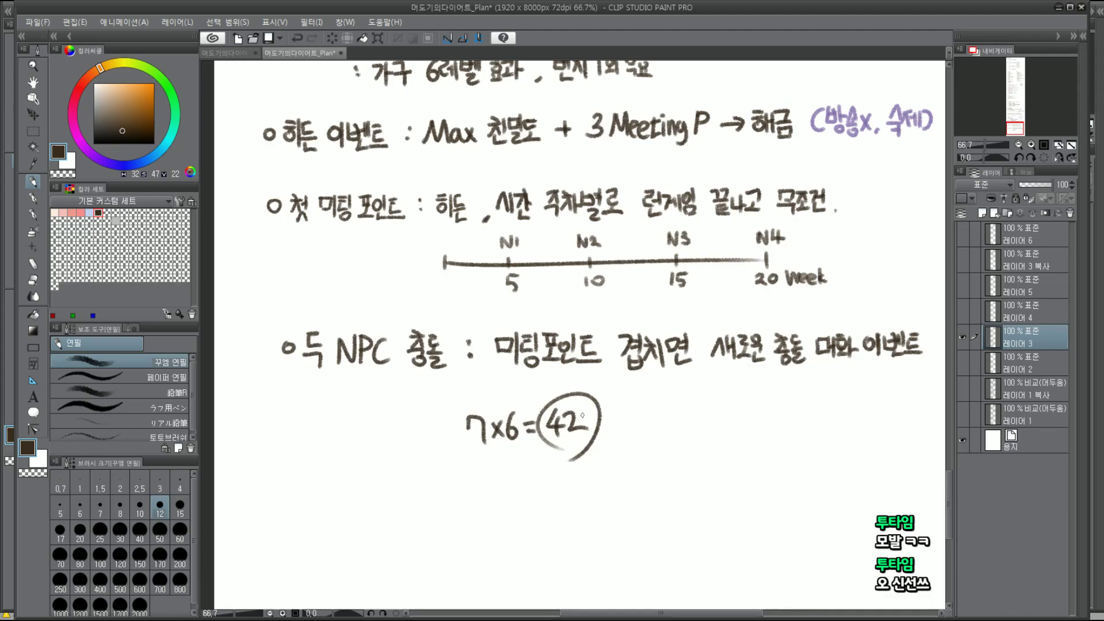
{"action": "left_click_drag", "start_coordinate": [601, 391], "coordinate": [457, 477]}
{"action": "left_click_drag", "start_coordinate": [492, 413], "coordinate": [619, 459]}
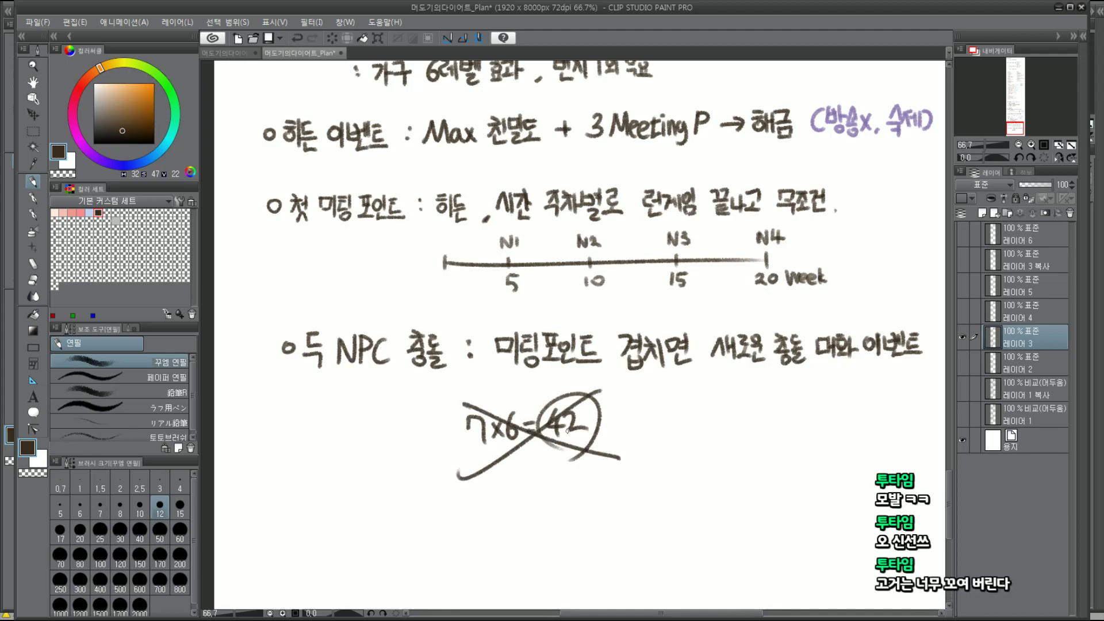
{"action": "key", "text": "ctrl+z"}
{"action": "key", "text": "ctrl+z"}
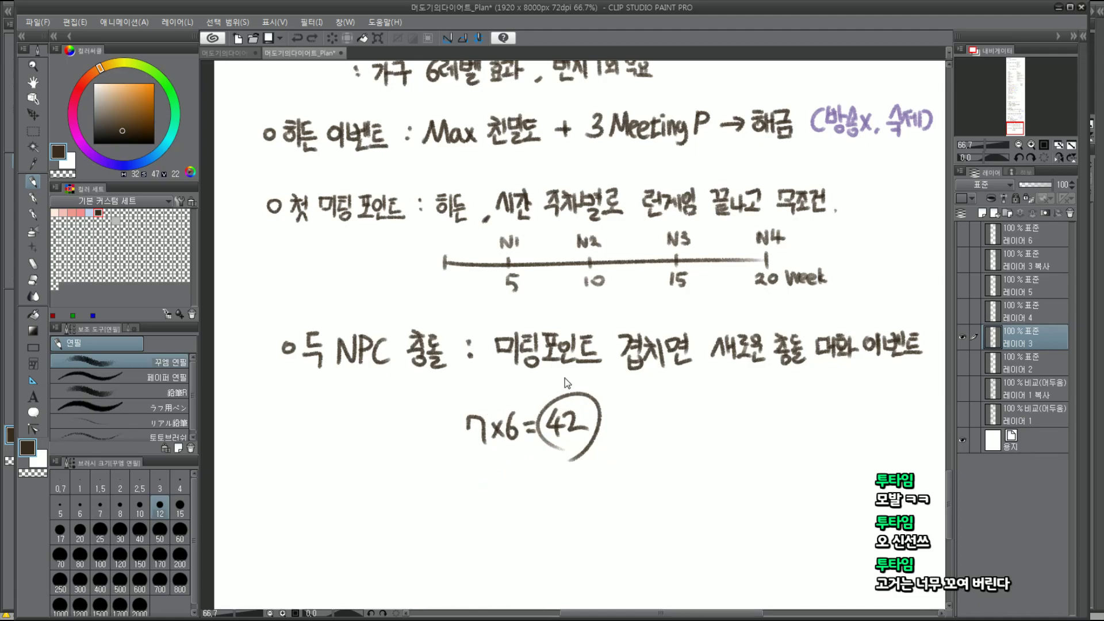
{"action": "key", "text": "ctrl+z"}
{"action": "key", "text": "ctrl+z"}
{"action": "key", "text": "ctrl+z"}
{"action": "key", "text": "ctrl+z"}
{"action": "key", "text": "ctrl+z"}
{"action": "key", "text": "ctrl+z"}
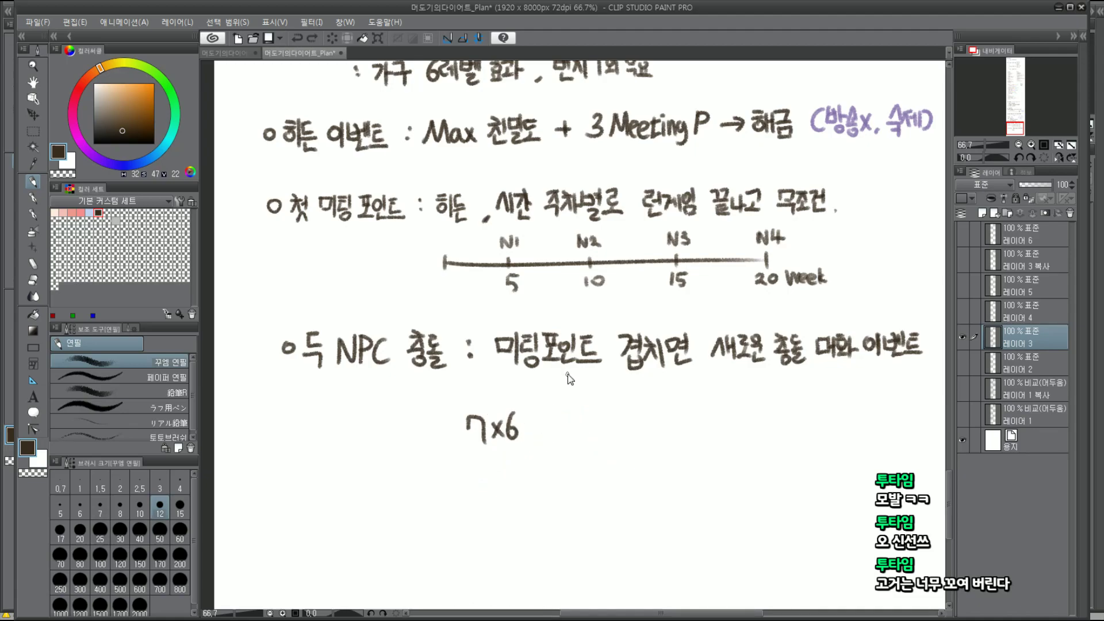
{"action": "key", "text": "ctrl+z"}
{"action": "key", "text": "ctrl+z"}
{"action": "key", "text": "ctrl+z"}
{"action": "key", "text": "ctrl+z"}
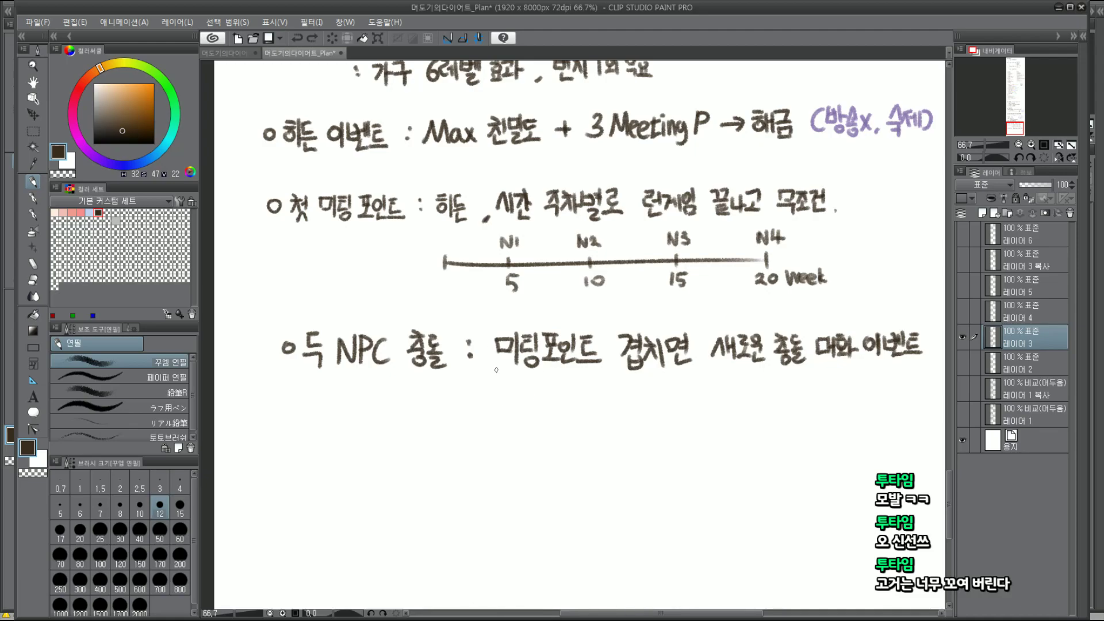
Write ': 겹치는 포인트 제한' below the collision line
{"action": "left_click", "coordinate": [477, 397]}
{"action": "left_click", "coordinate": [476, 408]}
{"action": "mouse_move", "coordinate": [501, 396]}
{"action": "left_mouse_down"}
{"action": "mouse_move", "coordinate": [505, 412]}
{"action": "mouse_move", "coordinate": [520, 409]}
{"action": "left_mouse_up"}
{"action": "mouse_move", "coordinate": [512, 401]}
{"action": "left_mouse_down"}
{"action": "mouse_move", "coordinate": [522, 422]}
{"action": "mouse_move", "coordinate": [536, 399]}
{"action": "left_mouse_up"}
{"action": "mouse_move", "coordinate": [529, 401]}
{"action": "left_mouse_down"}
{"action": "mouse_move", "coordinate": [523, 417]}
{"action": "mouse_move", "coordinate": [550, 404]}
{"action": "mouse_move", "coordinate": [558, 419]}
{"action": "mouse_move", "coordinate": [583, 403]}
{"action": "mouse_move", "coordinate": [594, 417]}
{"action": "left_mouse_up"}
{"action": "left_click_drag", "start_coordinate": [598, 395], "coordinate": [611, 420]}
{"action": "mouse_move", "coordinate": [611, 394]}
{"action": "left_mouse_down"}
{"action": "mouse_move", "coordinate": [628, 420]}
{"action": "mouse_move", "coordinate": [656, 392]}
{"action": "mouse_move", "coordinate": [643, 412]}
{"action": "left_mouse_up"}
{"action": "left_click_drag", "start_coordinate": [649, 403], "coordinate": [662, 402]}
{"action": "left_click_drag", "start_coordinate": [663, 393], "coordinate": [668, 415]}
{"action": "left_click_drag", "start_coordinate": [670, 386], "coordinate": [690, 418]}
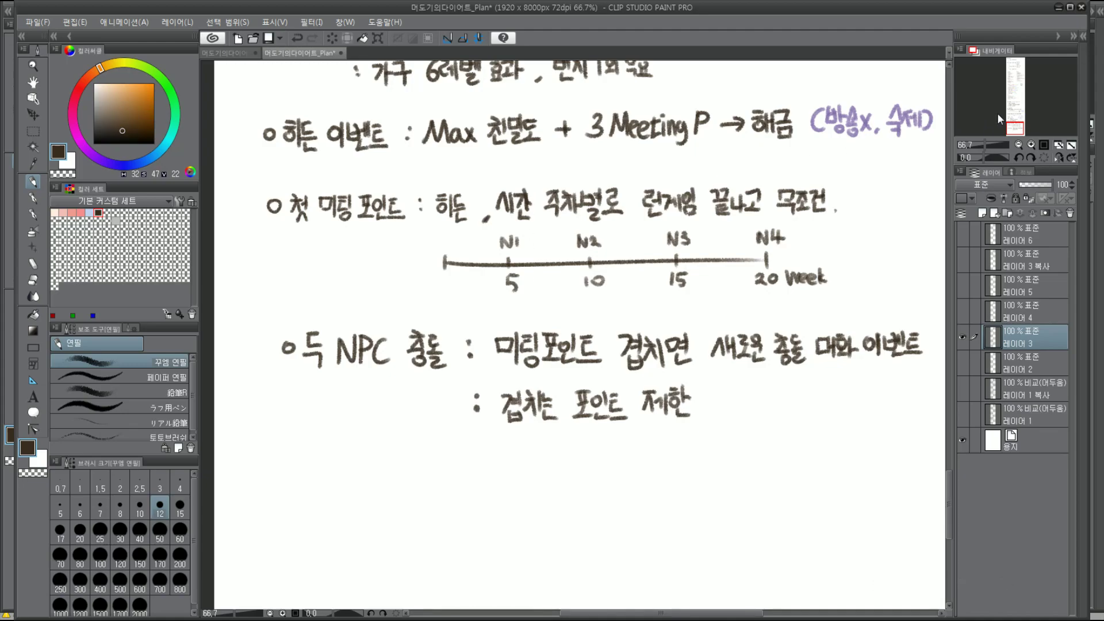
Add a parenthesis after 제한, undoing a stray ellipse and stroke
{"action": "scroll", "coordinate": [997, 113], "scroll_direction": "up", "scroll_amount": 5}
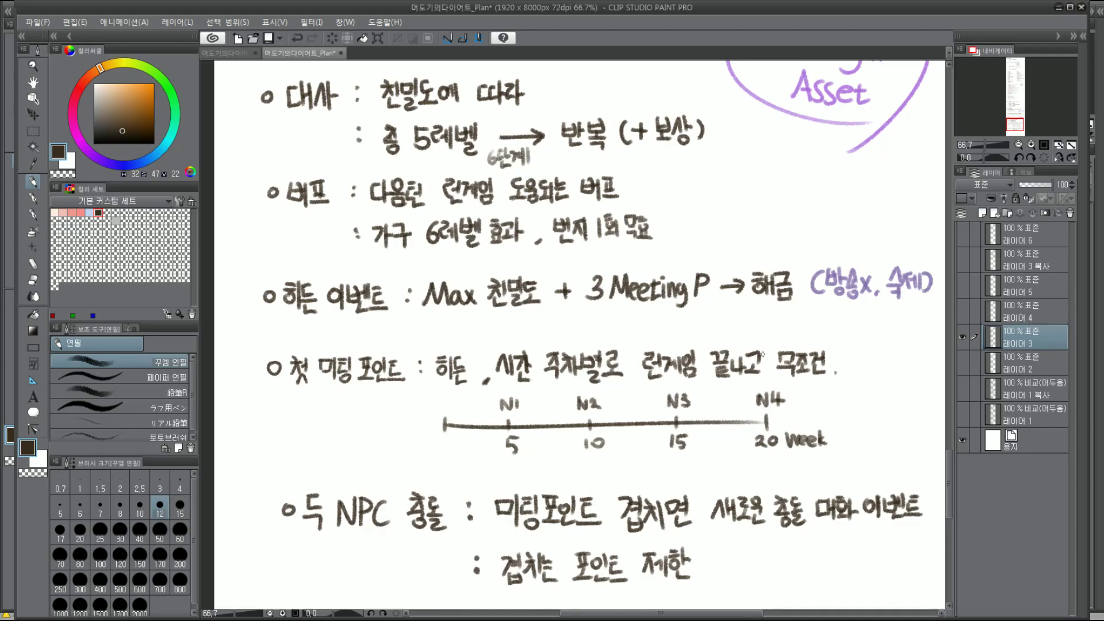
{"action": "scroll", "coordinate": [759, 279], "scroll_direction": "down", "scroll_amount": 1}
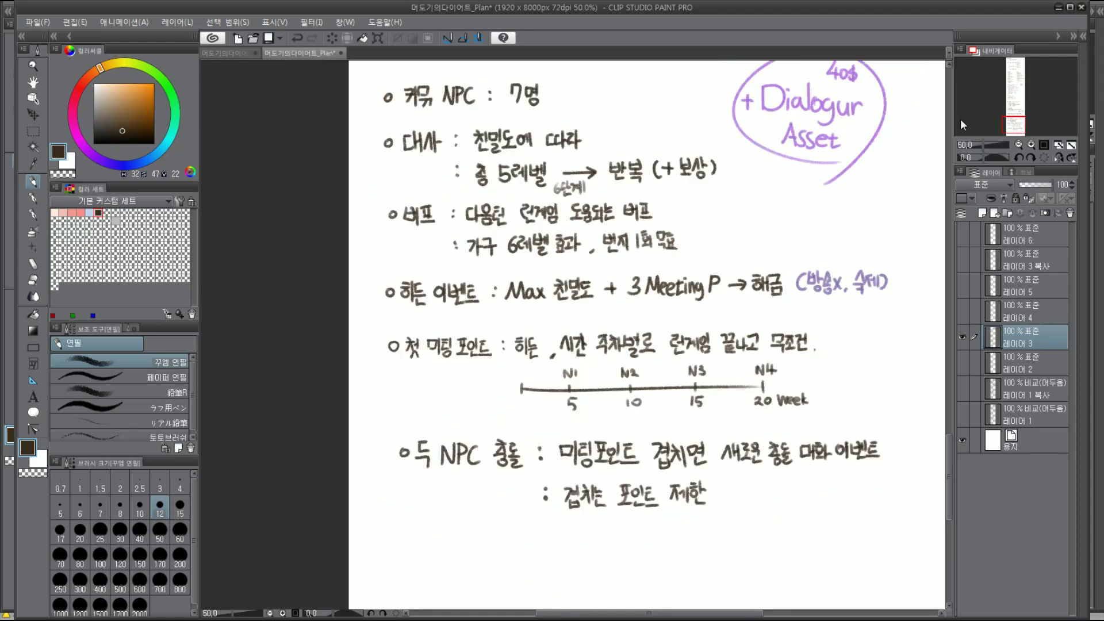
{"action": "left_click_drag", "start_coordinate": [1014, 125], "coordinate": [1018, 127]}
{"action": "left_click_drag", "start_coordinate": [1017, 129], "coordinate": [995, 148]}
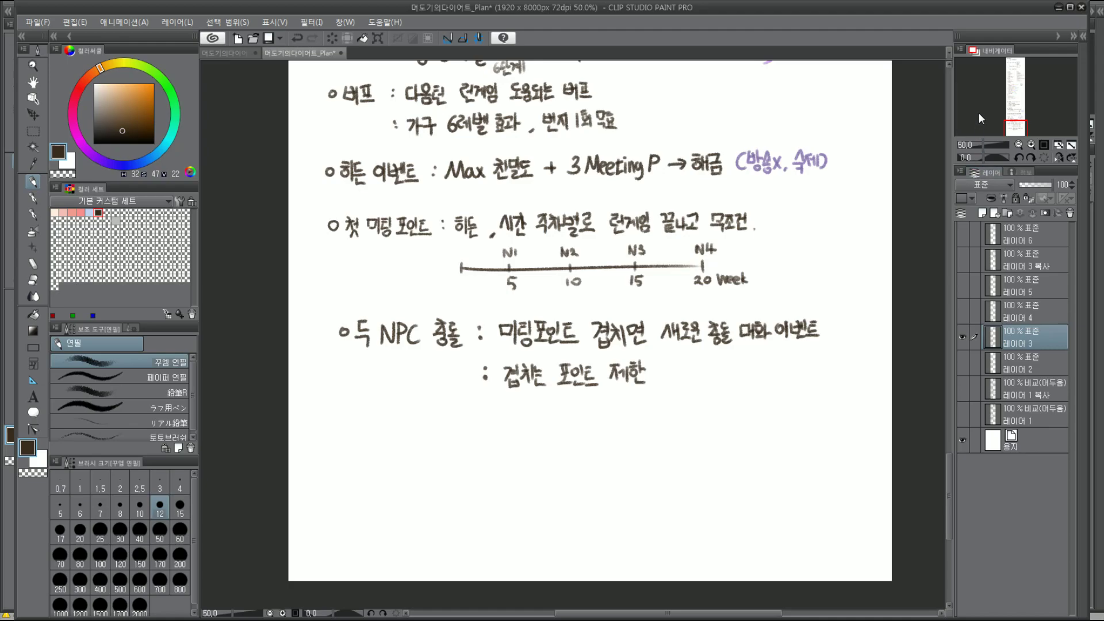
{"action": "left_click_drag", "start_coordinate": [1022, 126], "coordinate": [1022, 122]}
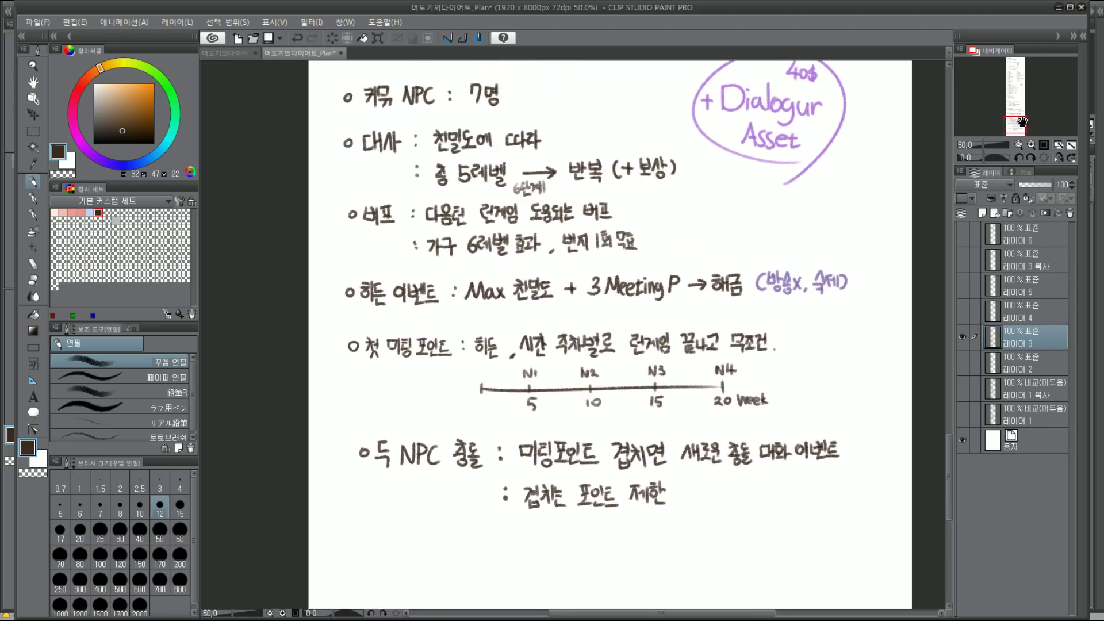
{"action": "left_click_drag", "start_coordinate": [624, 571], "coordinate": [568, 555]}
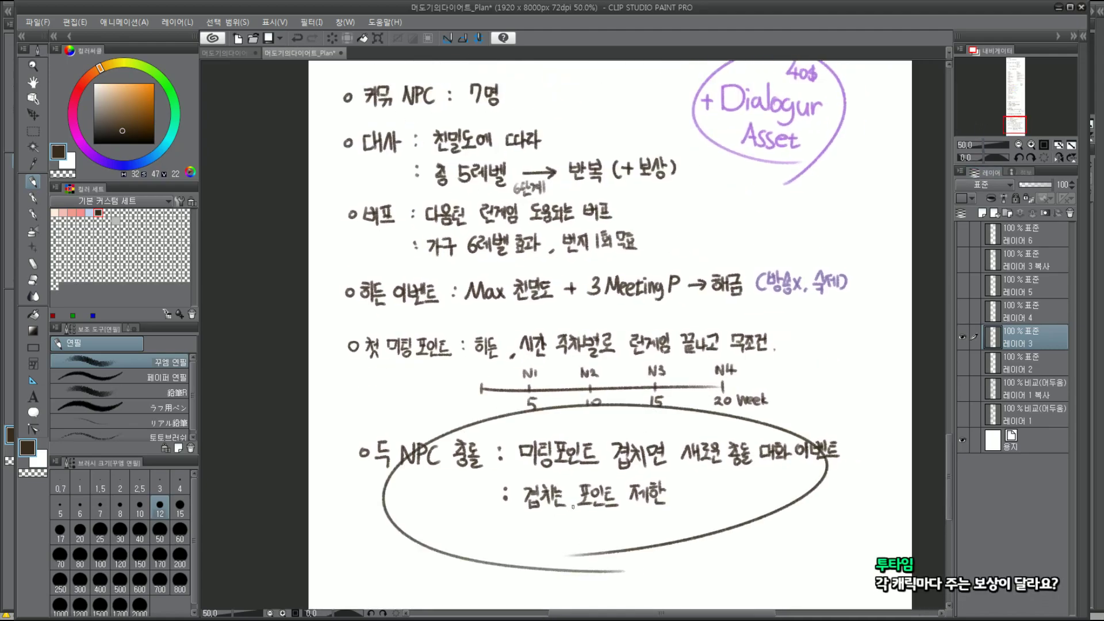
{"action": "key", "text": "ctrl+z"}
{"action": "mouse_move", "coordinate": [687, 487]}
{"action": "left_mouse_down"}
{"action": "mouse_move", "coordinate": [688, 500]}
{"action": "mouse_move", "coordinate": [711, 490]}
{"action": "mouse_move", "coordinate": [702, 499]}
{"action": "mouse_move", "coordinate": [722, 501]}
{"action": "left_mouse_up"}
{"action": "key", "text": "ctrl+z"}
{"action": "key", "text": "ctrl+z"}
{"action": "key", "text": "ctrl+z"}
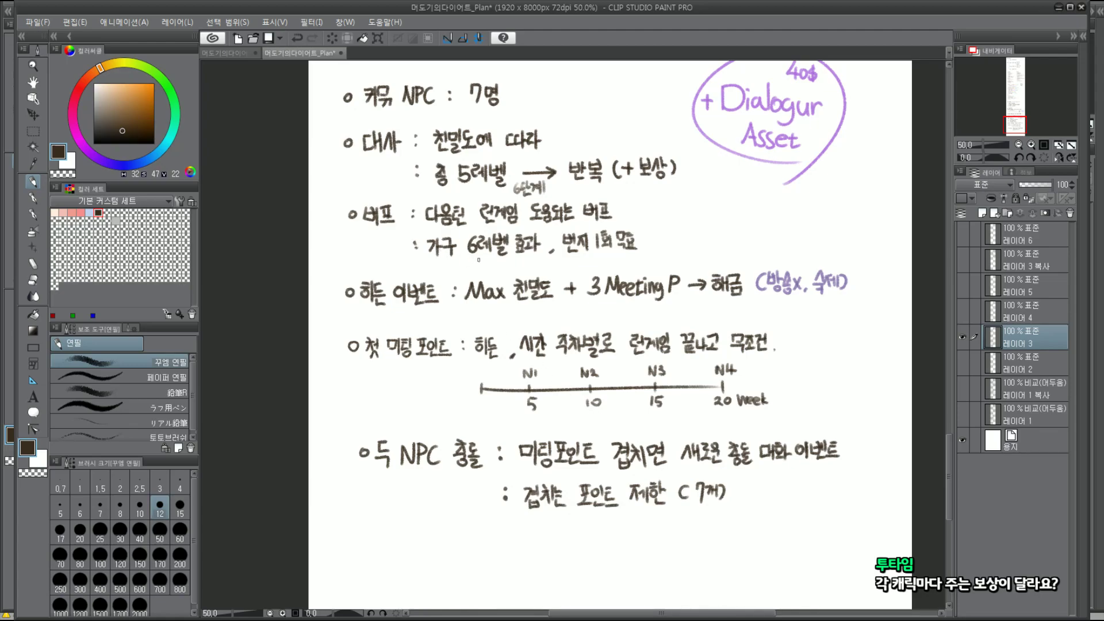
Jot small numbers and a question mark under the buff line
{"action": "mouse_move", "coordinate": [486, 259]}
{"action": "left_mouse_down"}
{"action": "mouse_move", "coordinate": [485, 272]}
{"action": "mouse_move", "coordinate": [493, 260]}
{"action": "mouse_move", "coordinate": [557, 267]}
{"action": "left_mouse_up"}
{"action": "mouse_move", "coordinate": [601, 259]}
{"action": "left_mouse_down"}
{"action": "mouse_move", "coordinate": [599, 268]}
{"action": "mouse_move", "coordinate": [653, 261]}
{"action": "left_mouse_up"}
{"action": "left_click_drag", "start_coordinate": [670, 254], "coordinate": [668, 261]}
{"action": "left_click_drag", "start_coordinate": [667, 229], "coordinate": [668, 237]}
Finish the question mark, zoom out, and circle the 대화 step and another flow A step
{"action": "left_click", "coordinate": [668, 244]}
{"action": "key", "text": "ctrl+minus"}
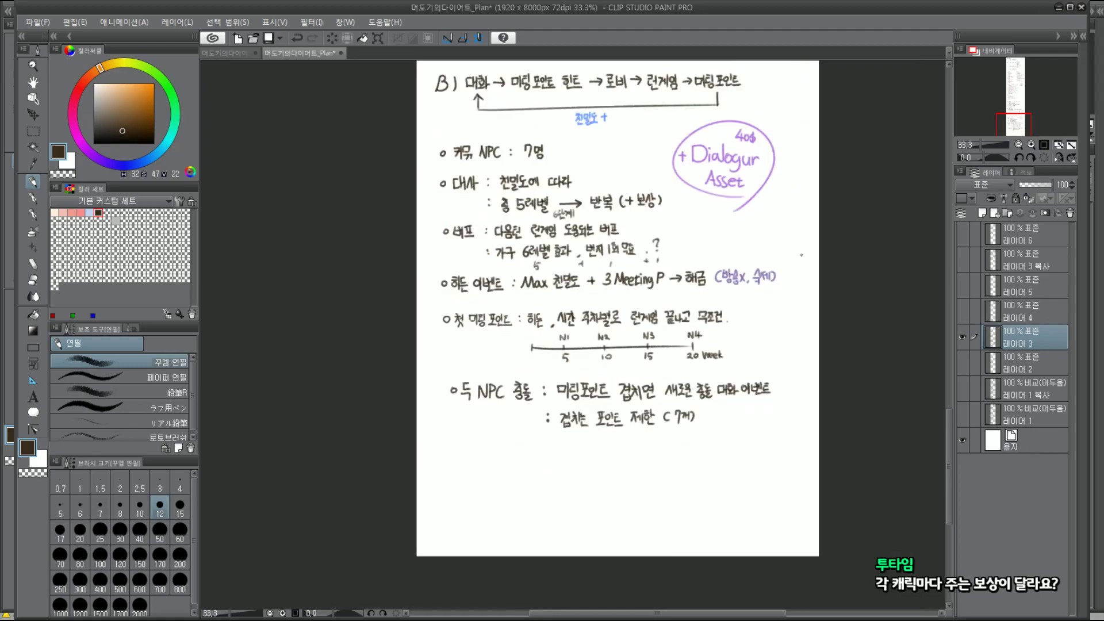
{"action": "left_click_drag", "start_coordinate": [1030, 134], "coordinate": [1023, 121]}
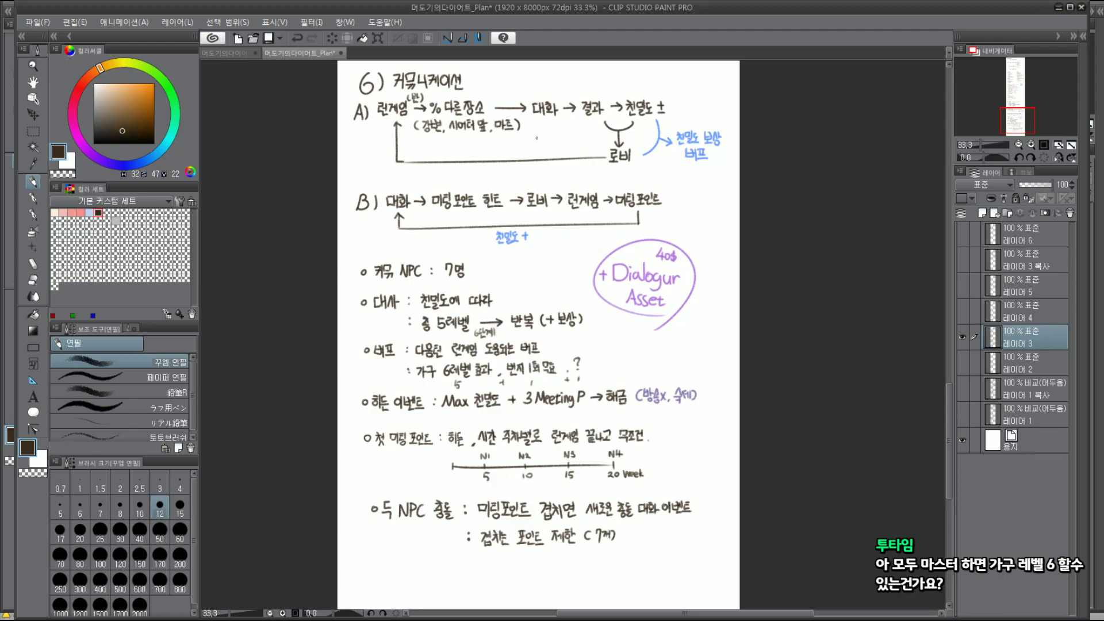
{"action": "mouse_move", "coordinate": [545, 148]}
{"action": "left_mouse_down"}
{"action": "mouse_move", "coordinate": [521, 115]}
{"action": "mouse_move", "coordinate": [563, 134]}
{"action": "mouse_move", "coordinate": [601, 127]}
{"action": "left_mouse_up"}
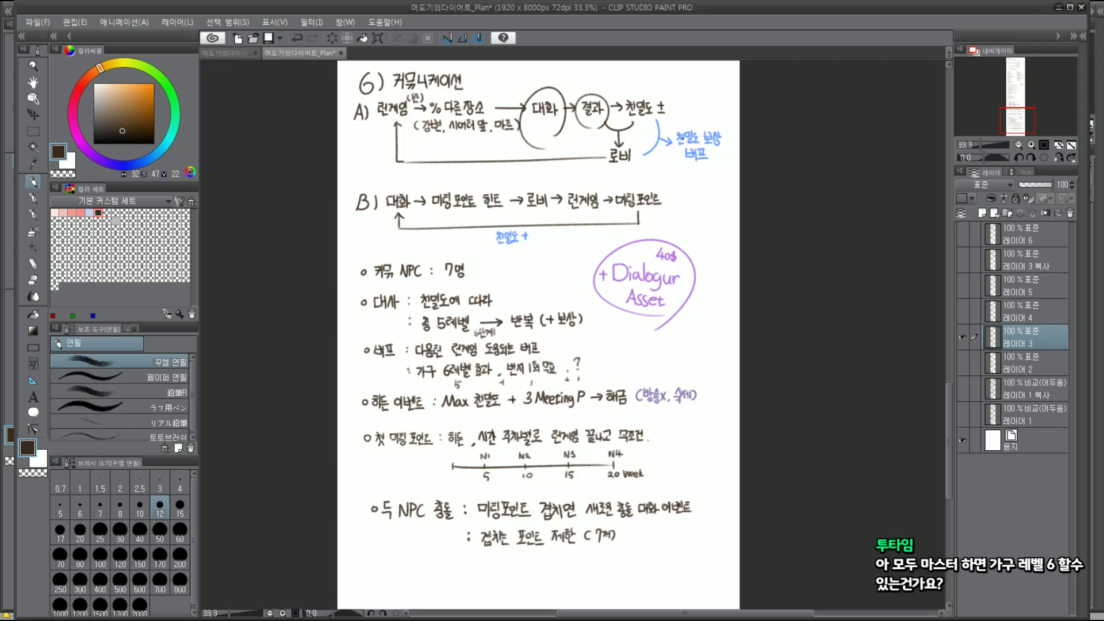
{"action": "mouse_move", "coordinate": [666, 144]}
{"action": "left_mouse_down"}
{"action": "mouse_move", "coordinate": [675, 164]}
{"action": "mouse_move", "coordinate": [706, 169]}
{"action": "left_mouse_up"}
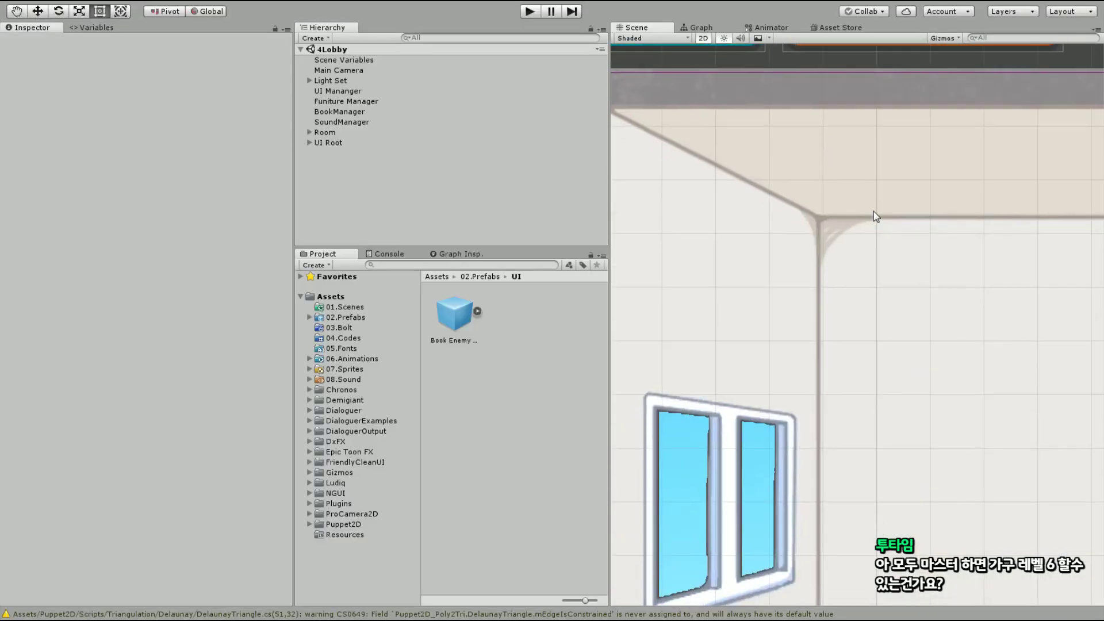
Scroll and pan Unity's Scene view until the 도감 collection panel fills it
{"action": "scroll", "coordinate": [869, 350], "scroll_direction": "down", "scroll_amount": 5}
{"action": "scroll", "coordinate": [952, 398], "scroll_direction": "up", "scroll_amount": 5}
{"action": "left_click_drag", "start_coordinate": [952, 399], "coordinate": [850, 369]}
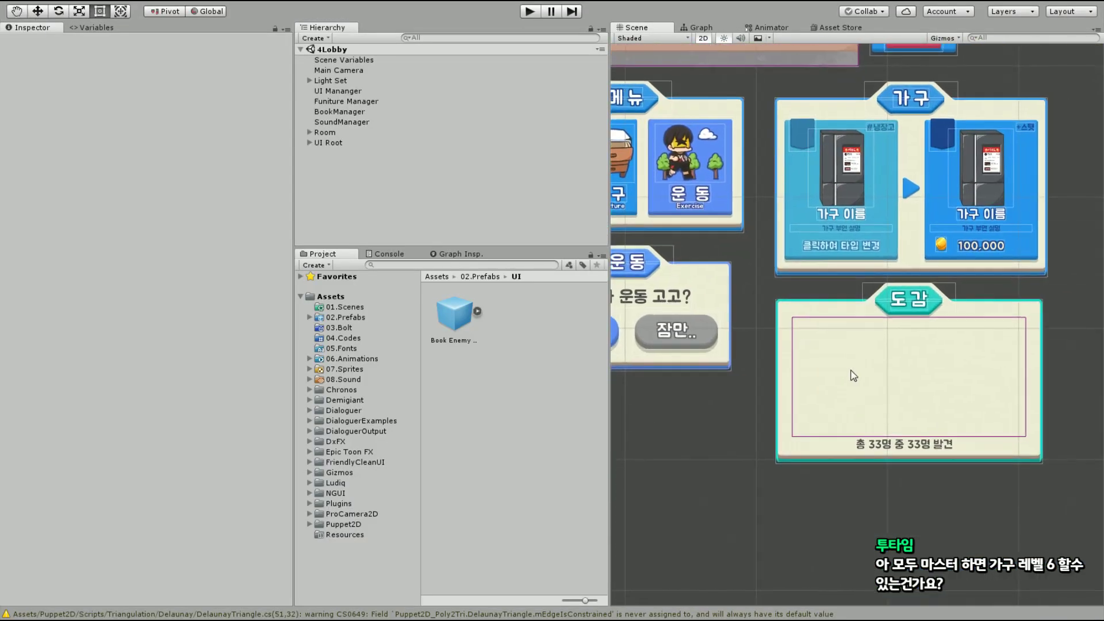
{"action": "scroll", "coordinate": [850, 370], "scroll_direction": "up", "scroll_amount": 5}
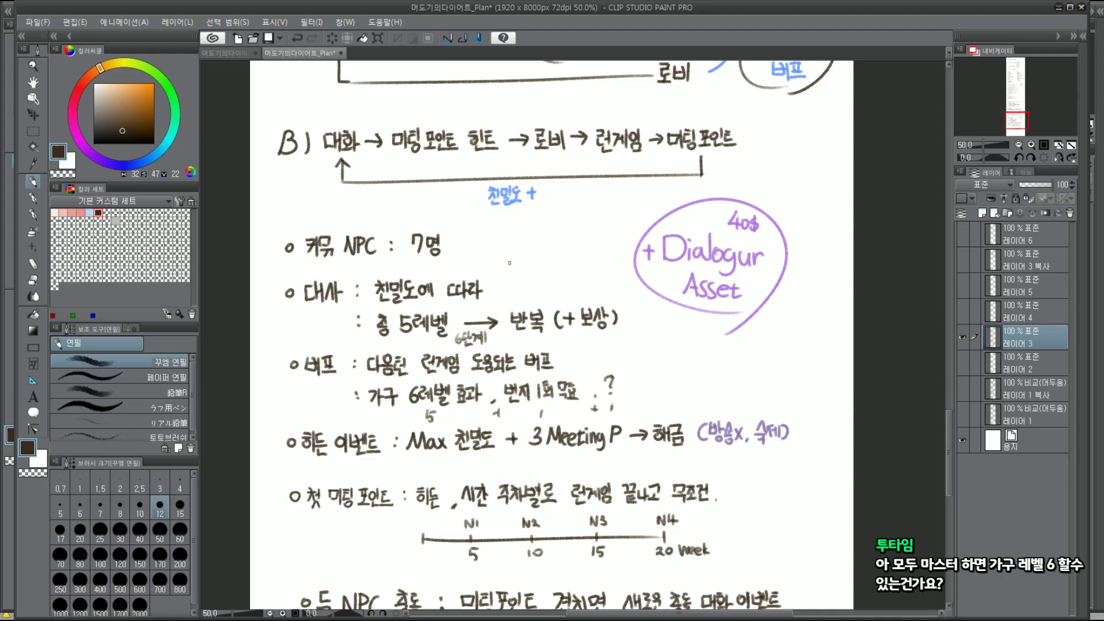
Pick bright red and draw a small heart above 친밀도 on the 대사 line
{"action": "left_click", "coordinate": [82, 84]}
{"action": "left_click", "coordinate": [128, 96]}
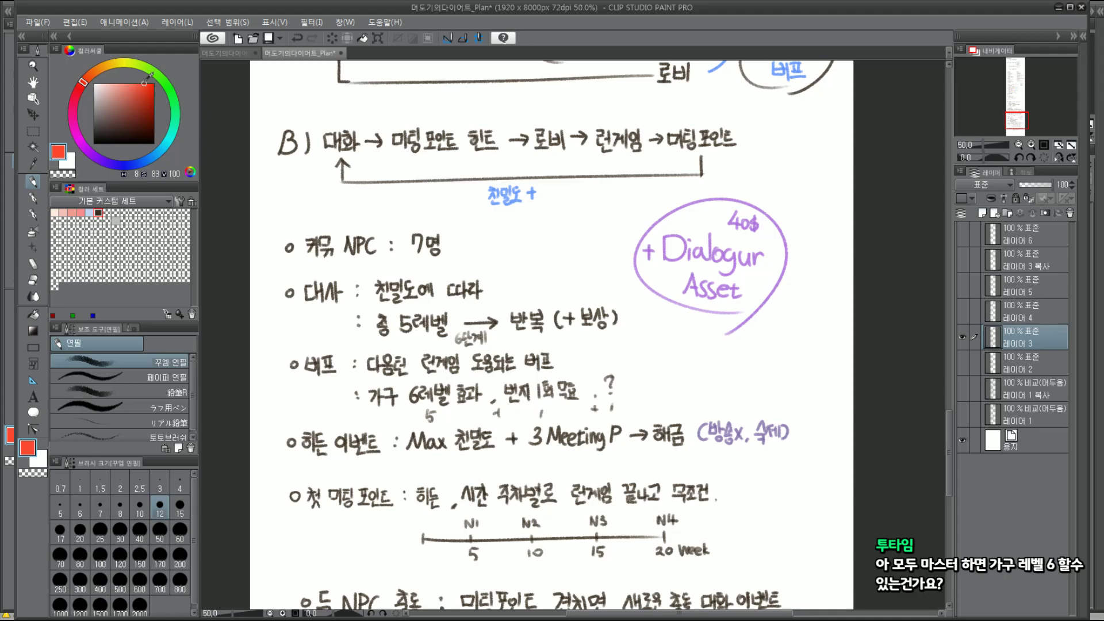
{"action": "left_click", "coordinate": [146, 92]}
{"action": "left_click_drag", "start_coordinate": [420, 269], "coordinate": [421, 272]}
{"action": "left_click", "coordinate": [140, 83]}
{"action": "mouse_move", "coordinate": [416, 271]}
{"action": "left_mouse_down"}
{"action": "mouse_move", "coordinate": [417, 283]}
{"action": "mouse_move", "coordinate": [420, 270]}
{"action": "left_mouse_up"}
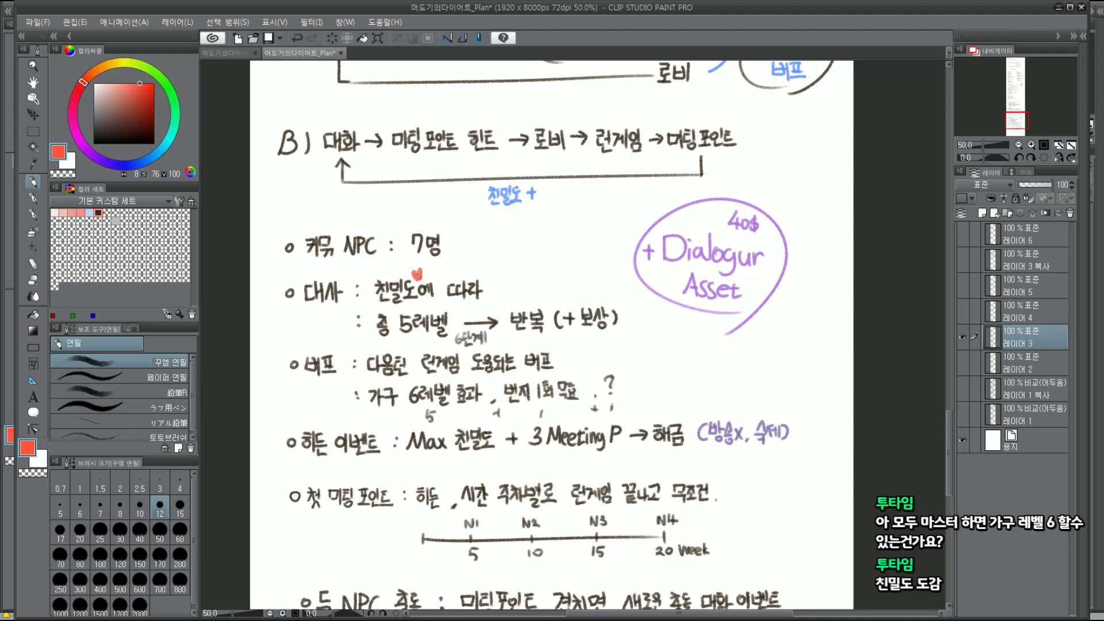
Set the brush size to 8 while browsing section B of the communication plan
{"action": "scroll", "coordinate": [1026, 121], "scroll_direction": "down", "scroll_amount": 1}
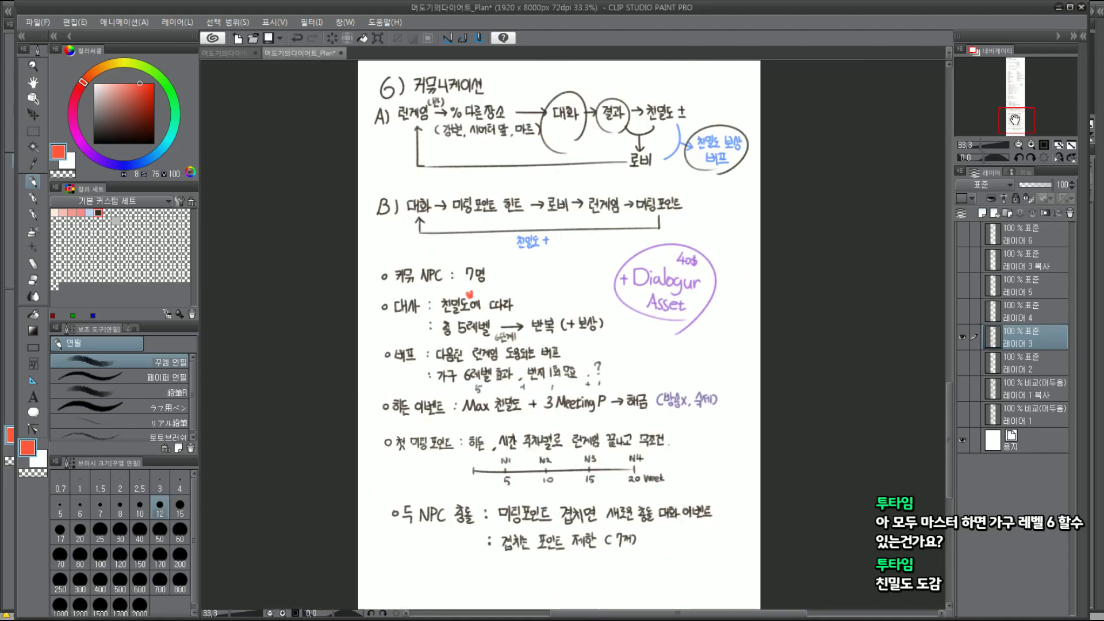
{"action": "scroll", "coordinate": [1026, 121], "scroll_direction": "down", "scroll_amount": 1}
{"action": "scroll", "coordinate": [1023, 117], "scroll_direction": "up", "scroll_amount": 1}
{"action": "scroll", "coordinate": [1023, 117], "scroll_direction": "up", "scroll_amount": 1}
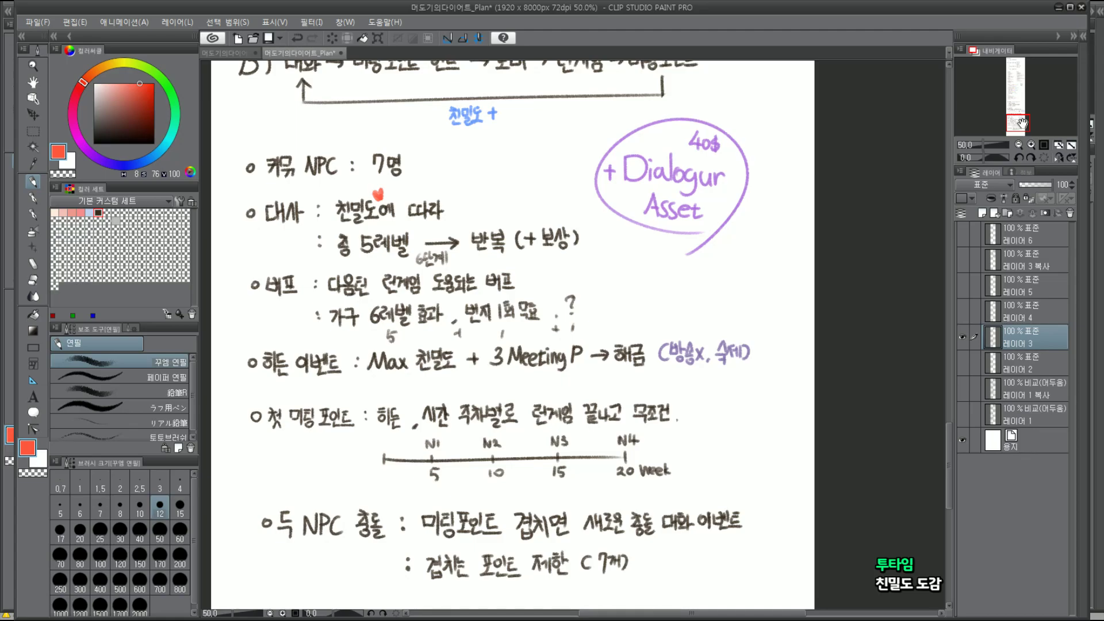
{"action": "left_click_drag", "start_coordinate": [1018, 122], "coordinate": [1018, 125]}
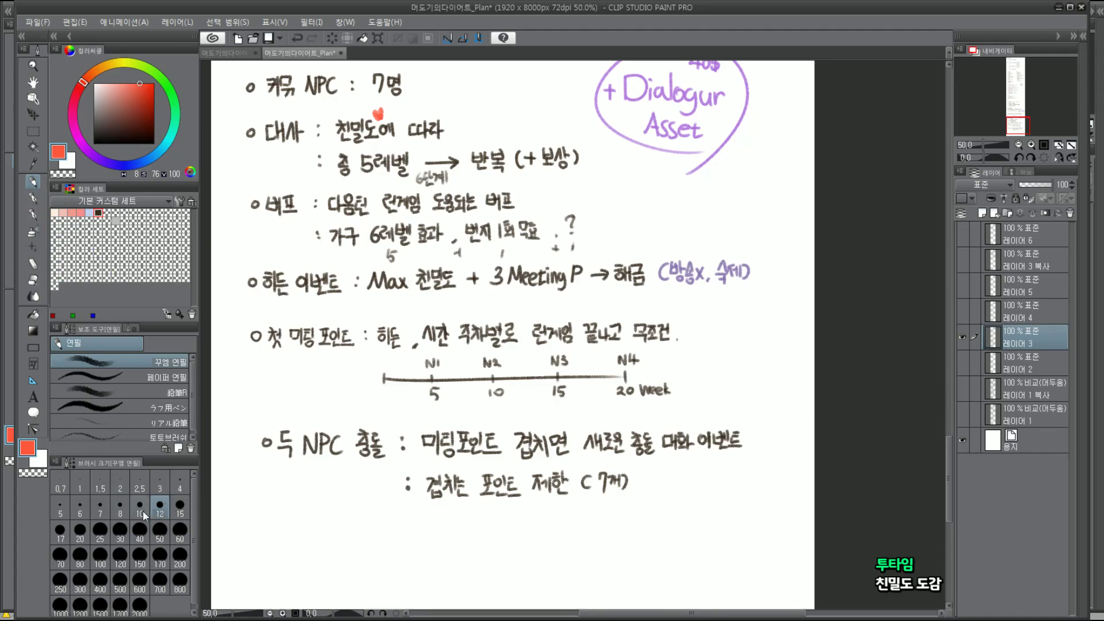
{"action": "left_click", "coordinate": [127, 514]}
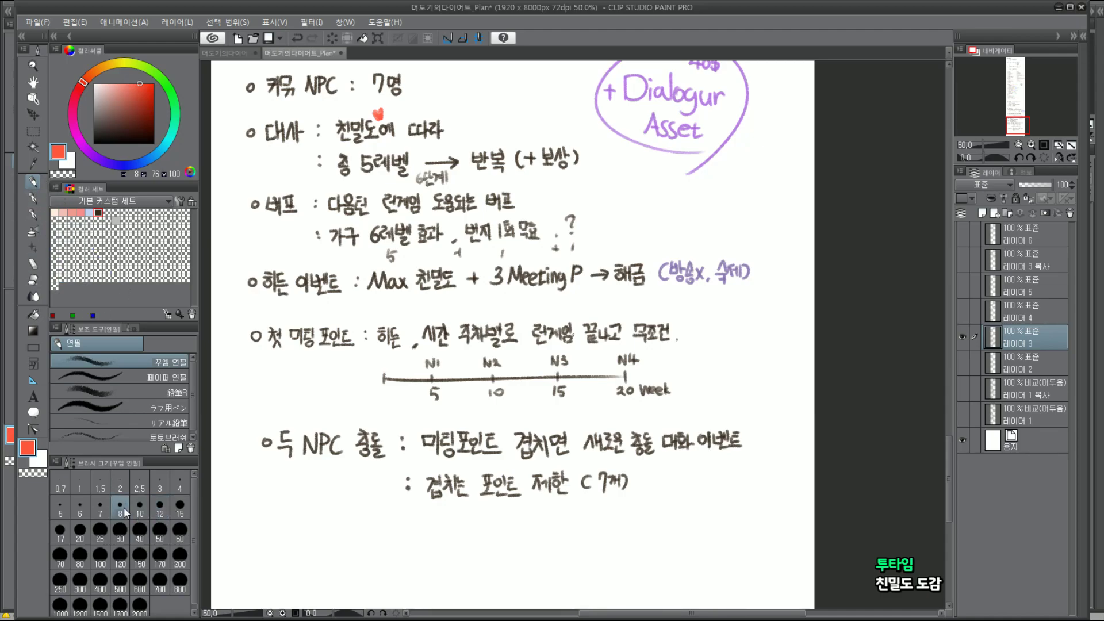
{"action": "left_click_drag", "start_coordinate": [1018, 122], "coordinate": [1015, 117]}
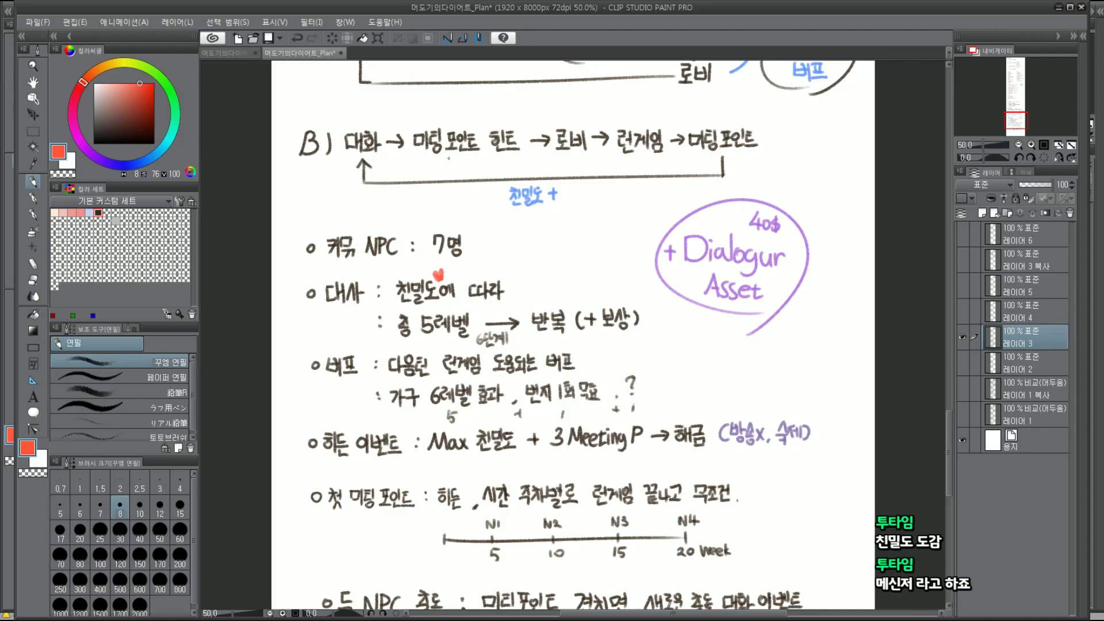
{"action": "scroll", "coordinate": [889, 78], "scroll_direction": "down", "scroll_amount": 3}
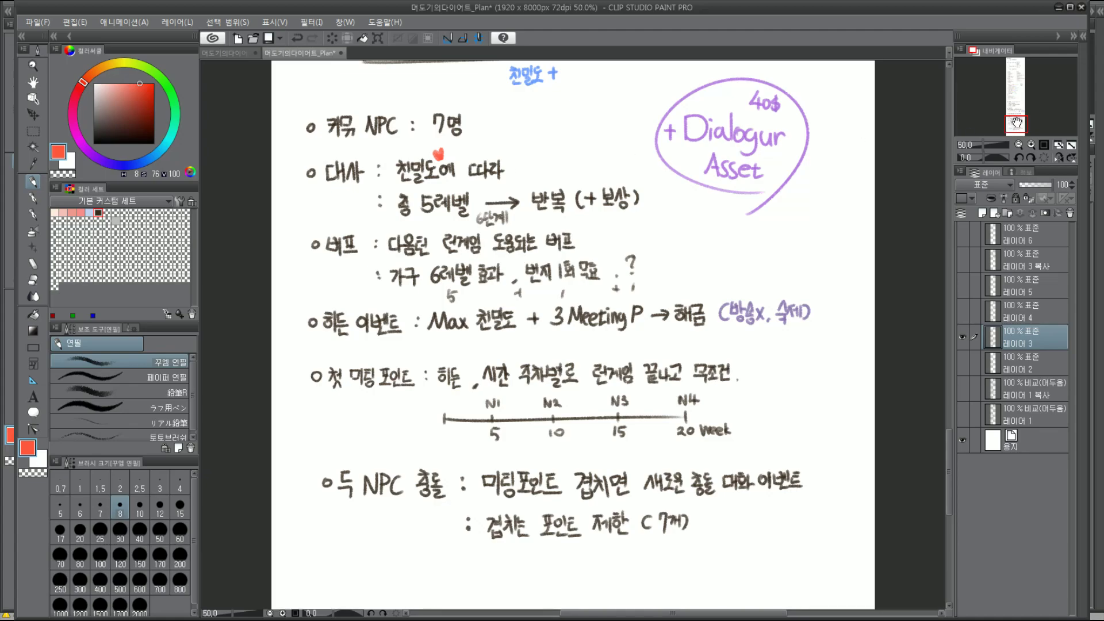
{"action": "scroll", "coordinate": [1018, 120], "scroll_direction": "up", "scroll_amount": 1}
{"action": "scroll", "coordinate": [1017, 120], "scroll_direction": "up", "scroll_amount": 1}
{"action": "scroll", "coordinate": [1018, 119], "scroll_direction": "down", "scroll_amount": 1}
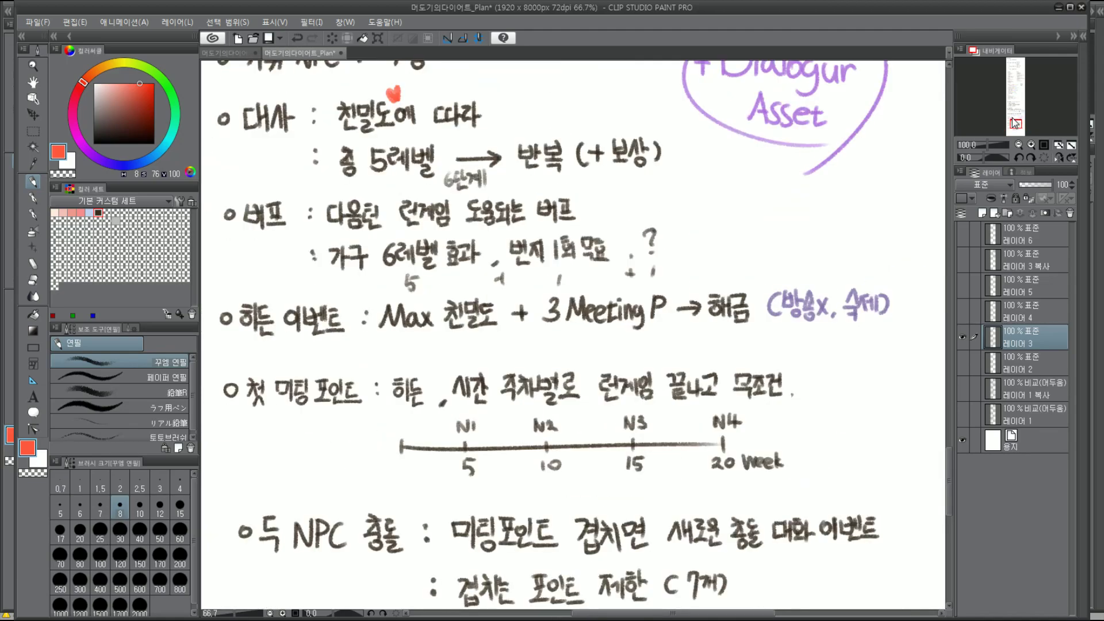
{"action": "scroll", "coordinate": [1017, 119], "scroll_direction": "down", "scroll_amount": 2}
{"action": "left_click_drag", "start_coordinate": [1017, 120], "coordinate": [1022, 111]}
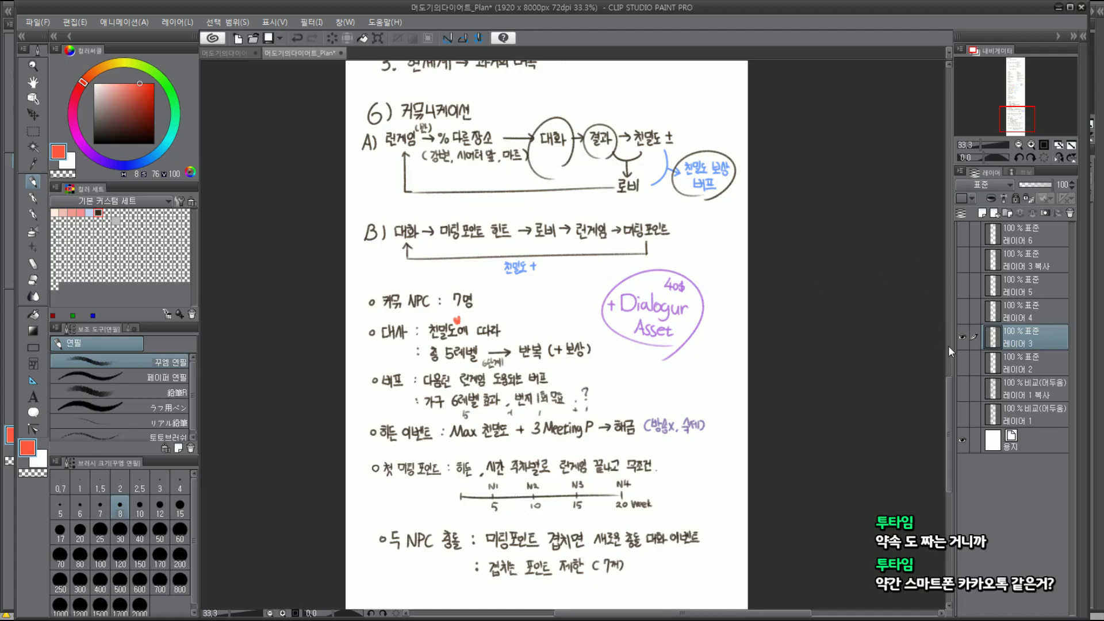
{"action": "left_click", "coordinate": [962, 337]}
{"action": "left_click", "coordinate": [962, 414]}
{"action": "left_click", "coordinate": [962, 414]}
{"action": "left_click", "coordinate": [962, 389]}
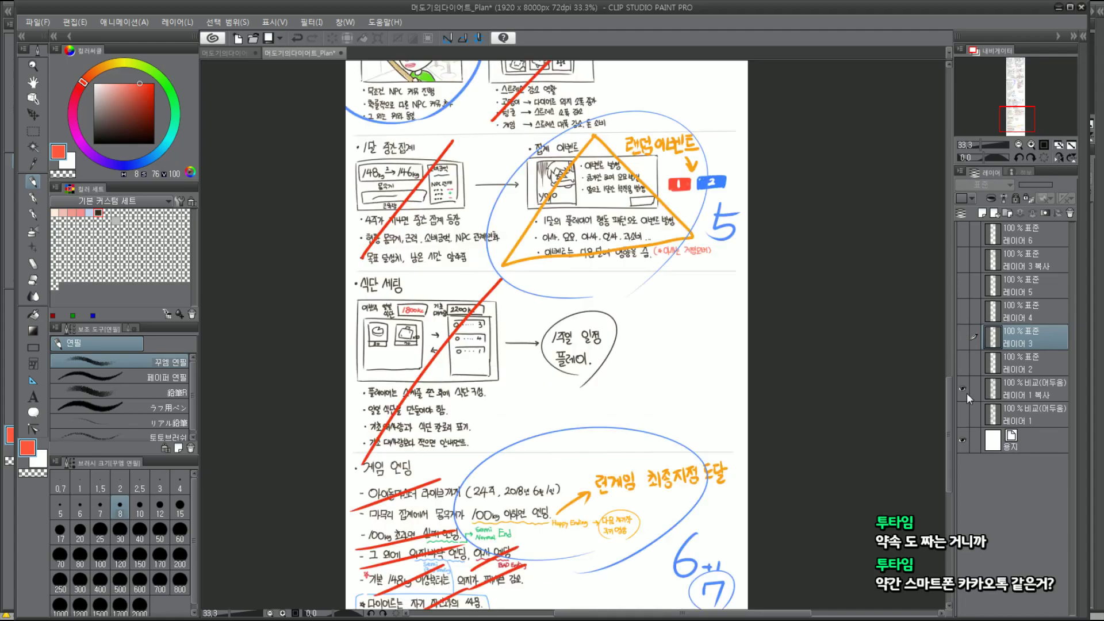
{"action": "left_click_drag", "start_coordinate": [1015, 120], "coordinate": [1008, 108]}
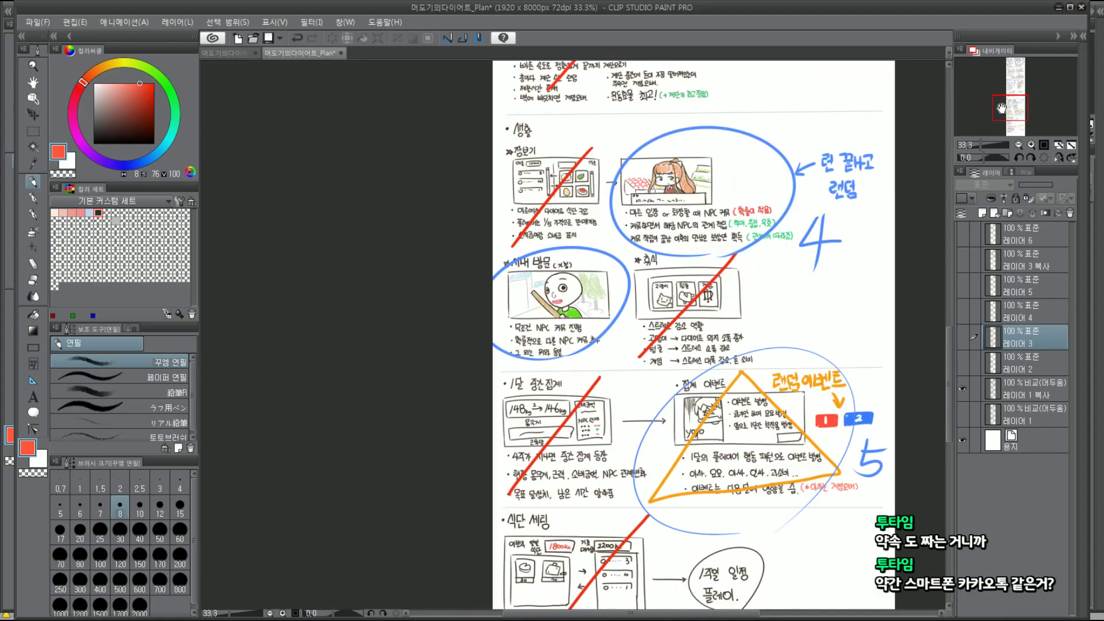
{"action": "scroll", "coordinate": [456, 300], "scroll_direction": "up", "scroll_amount": 1}
{"action": "scroll", "coordinate": [456, 299], "scroll_direction": "up", "scroll_amount": 2}
{"action": "scroll", "coordinate": [457, 300], "scroll_direction": "up", "scroll_amount": 1}
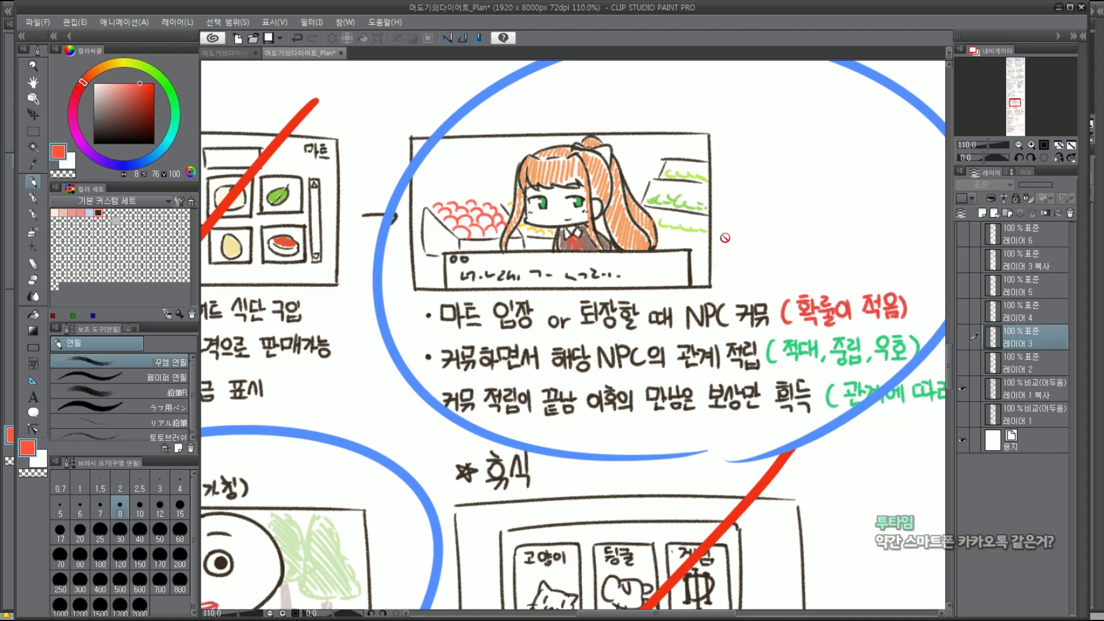
{"action": "scroll", "coordinate": [710, 247], "scroll_direction": "down", "scroll_amount": 3}
{"action": "scroll", "coordinate": [713, 223], "scroll_direction": "down", "scroll_amount": 2}
{"action": "scroll", "coordinate": [714, 224], "scroll_direction": "up", "scroll_amount": 1}
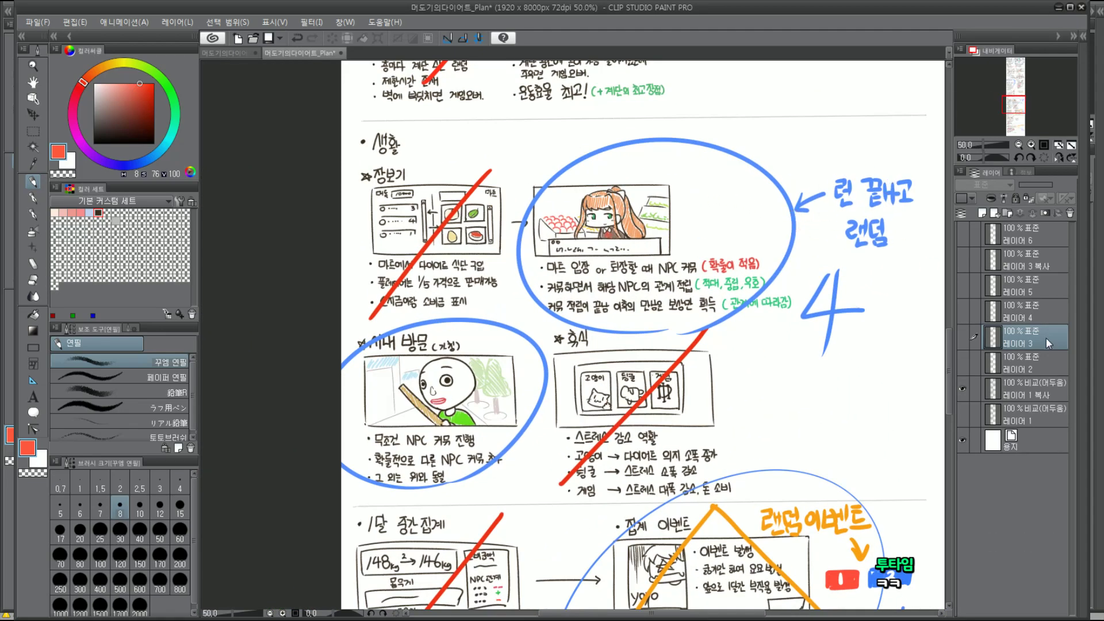
{"action": "left_click", "coordinate": [962, 388]}
{"action": "left_click", "coordinate": [962, 338]}
{"action": "scroll", "coordinate": [885, 265], "scroll_direction": "down", "scroll_amount": 3}
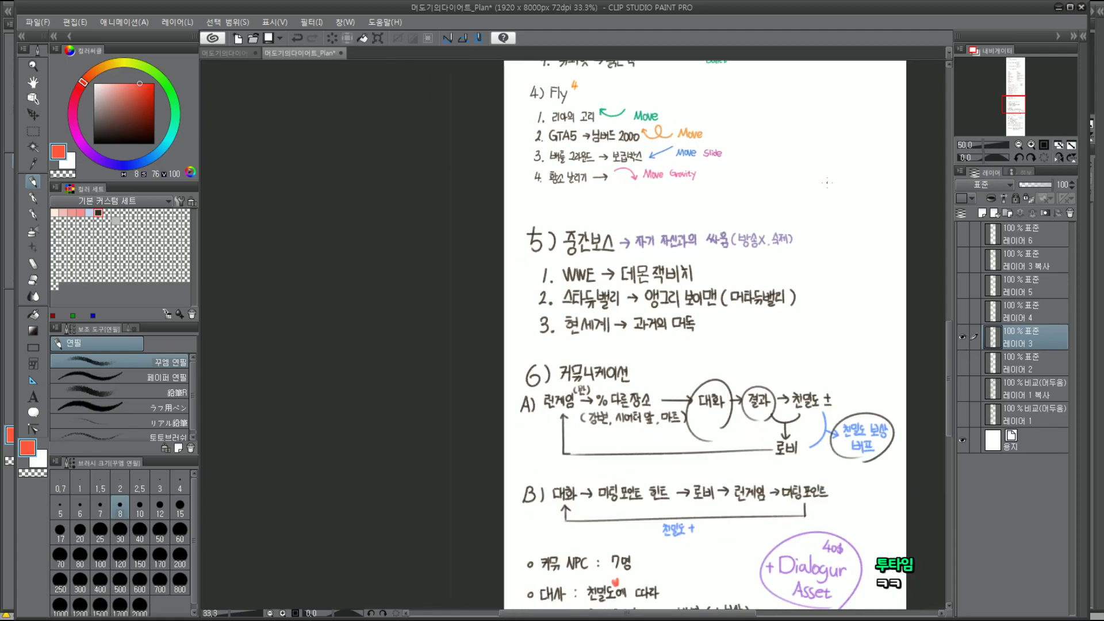
{"action": "scroll", "coordinate": [886, 265], "scroll_direction": "up", "scroll_amount": 2}
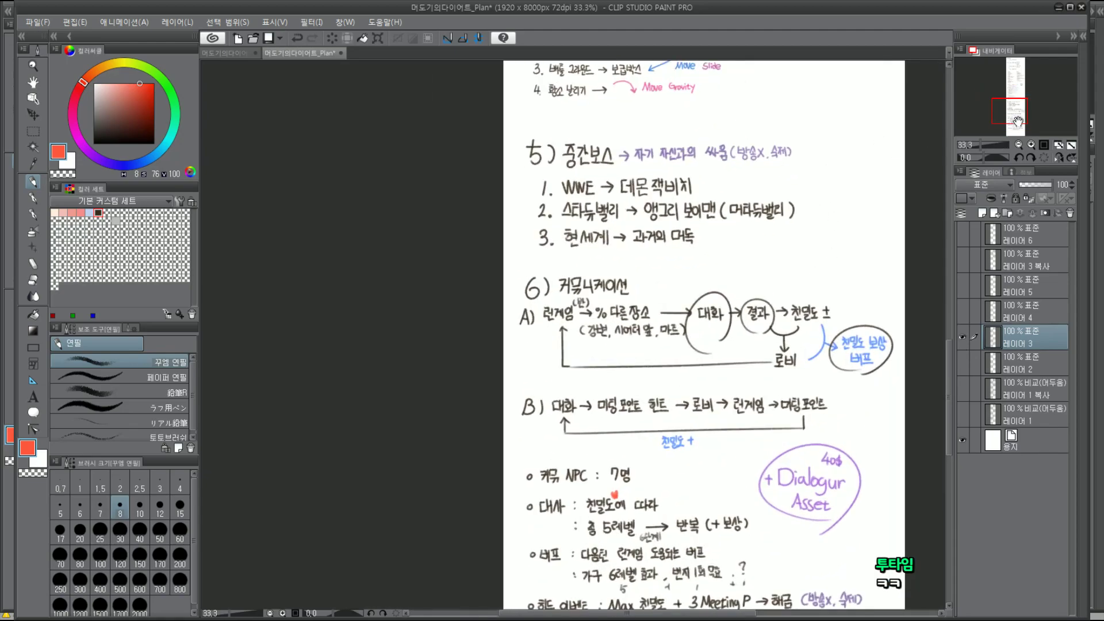
{"action": "left_click_drag", "start_coordinate": [1010, 117], "coordinate": [1022, 127]}
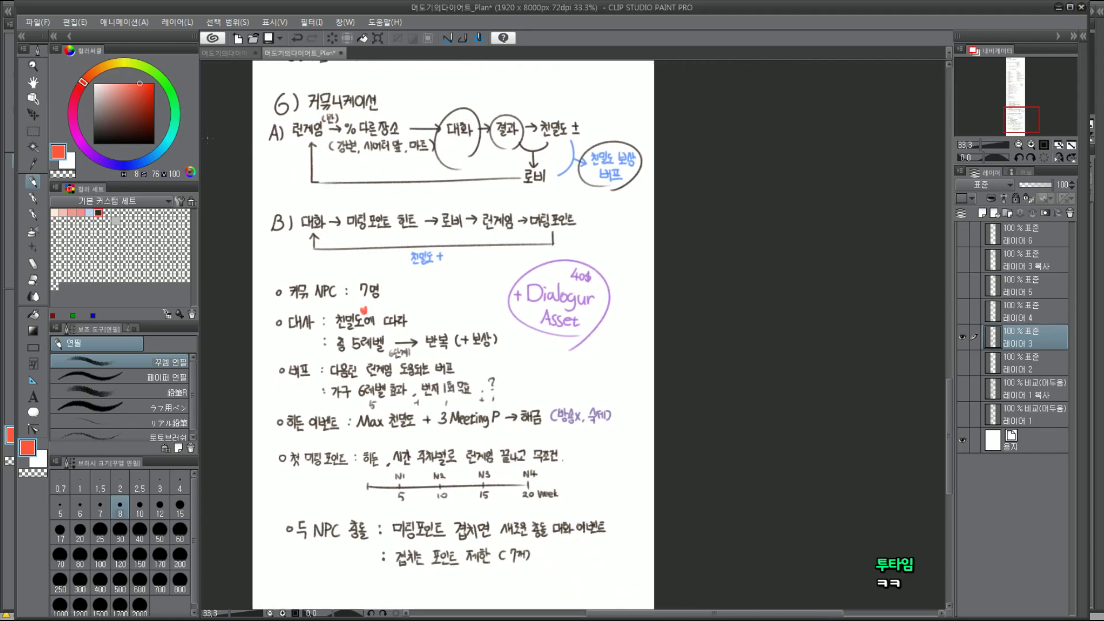
Save the Plan document and recentre the page in the view
{"action": "left_click", "coordinate": [51, 23]}
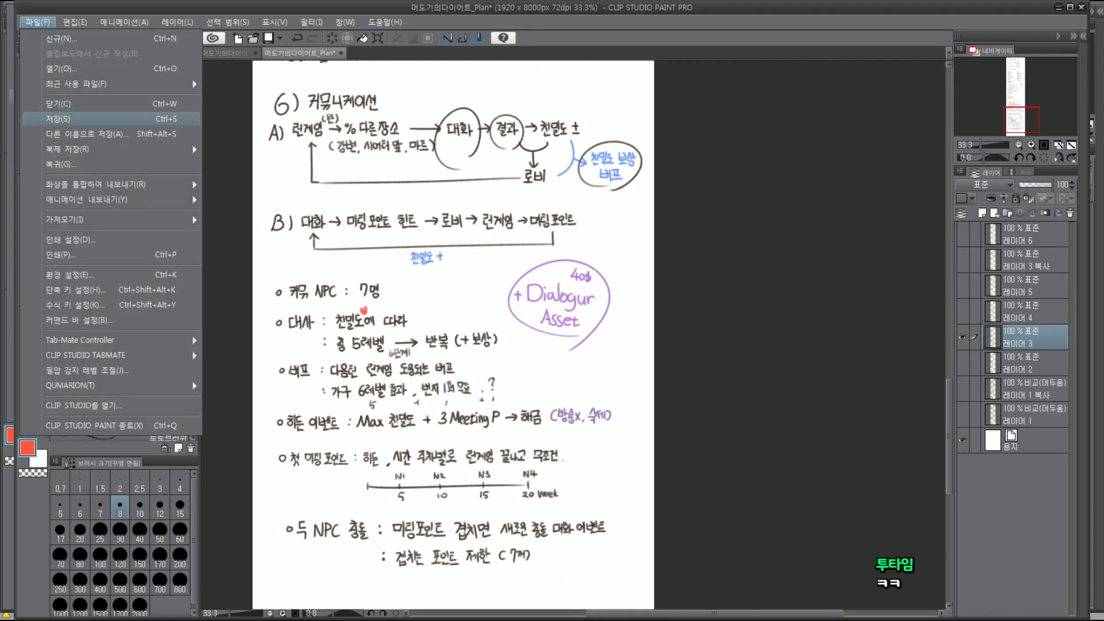
{"action": "key", "text": "Escape"}
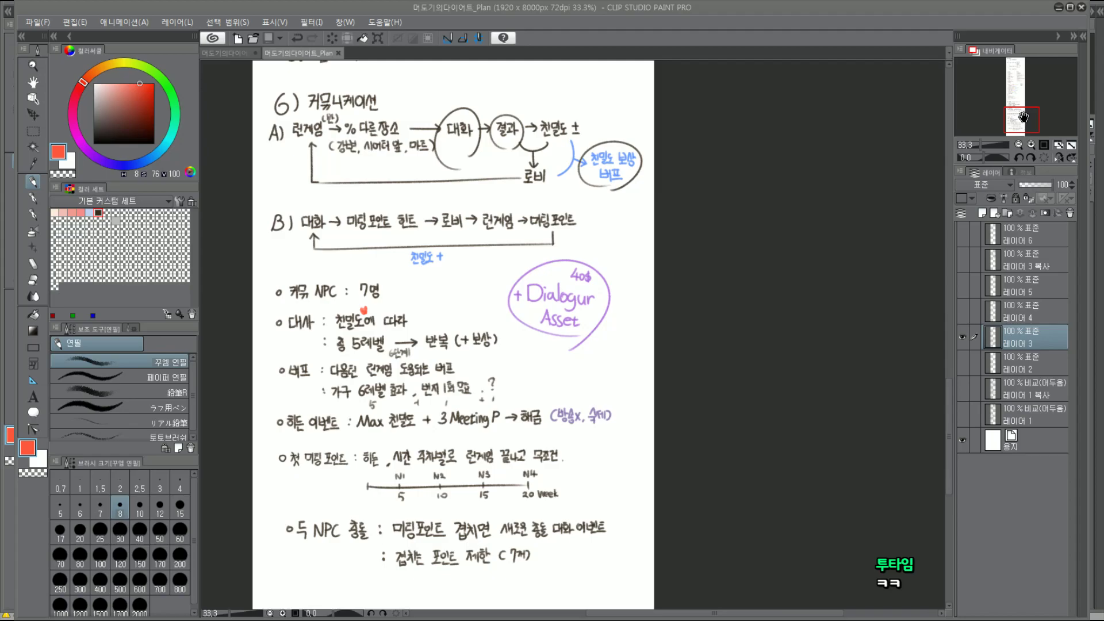
{"action": "left_click_drag", "start_coordinate": [1023, 117], "coordinate": [1022, 115]}
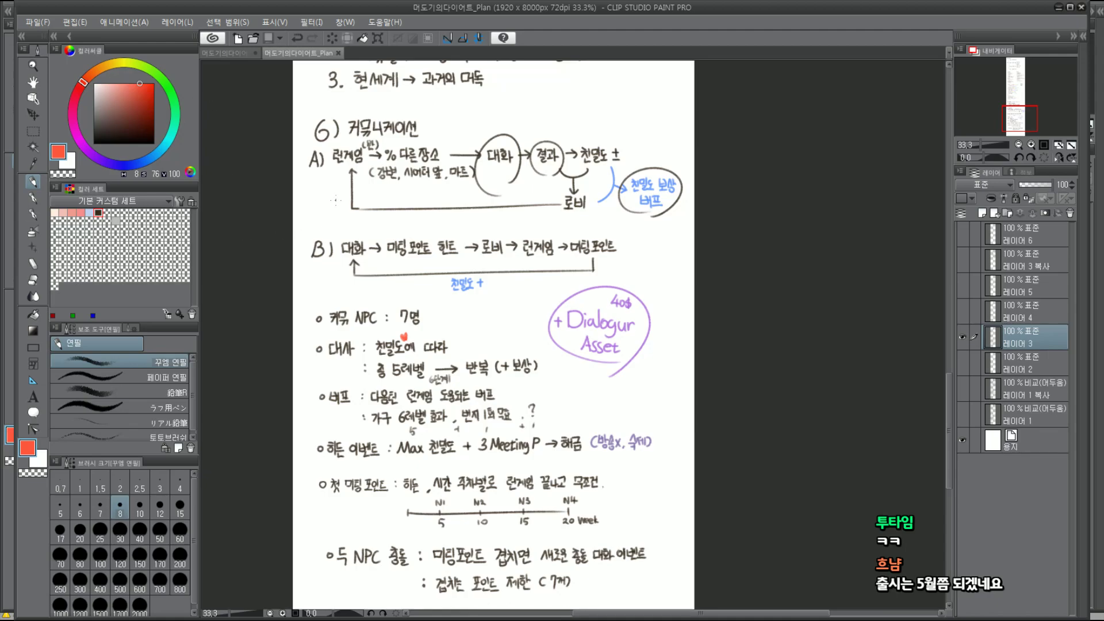
Glance at the GDD document, return to Plan, and minimise Clip Studio to reveal Unity
{"action": "left_click", "coordinate": [246, 53]}
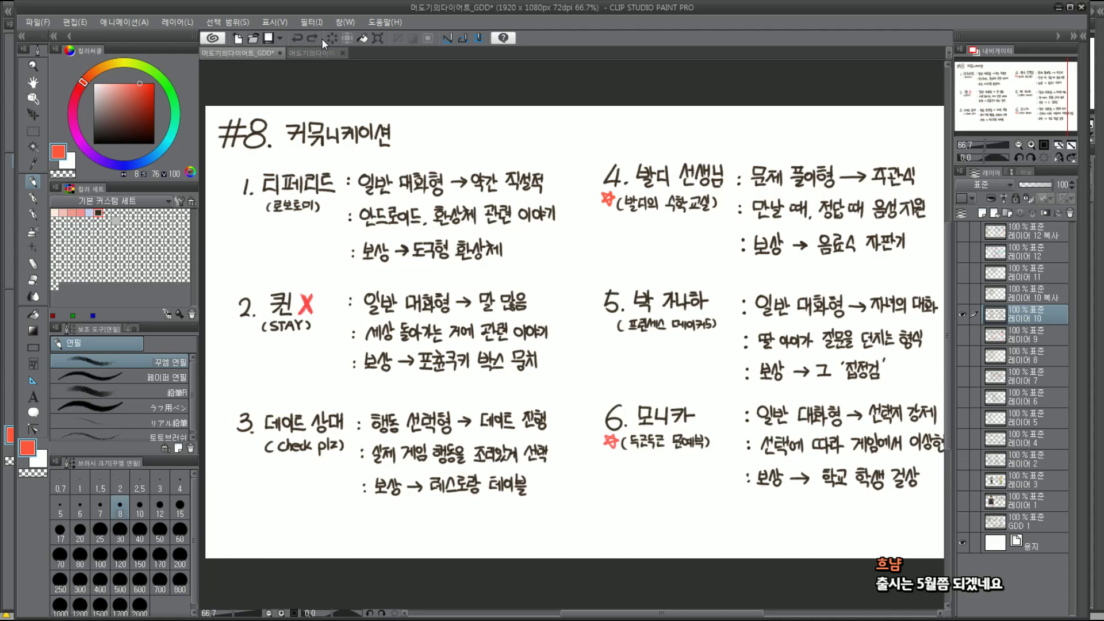
{"action": "left_click", "coordinate": [305, 54]}
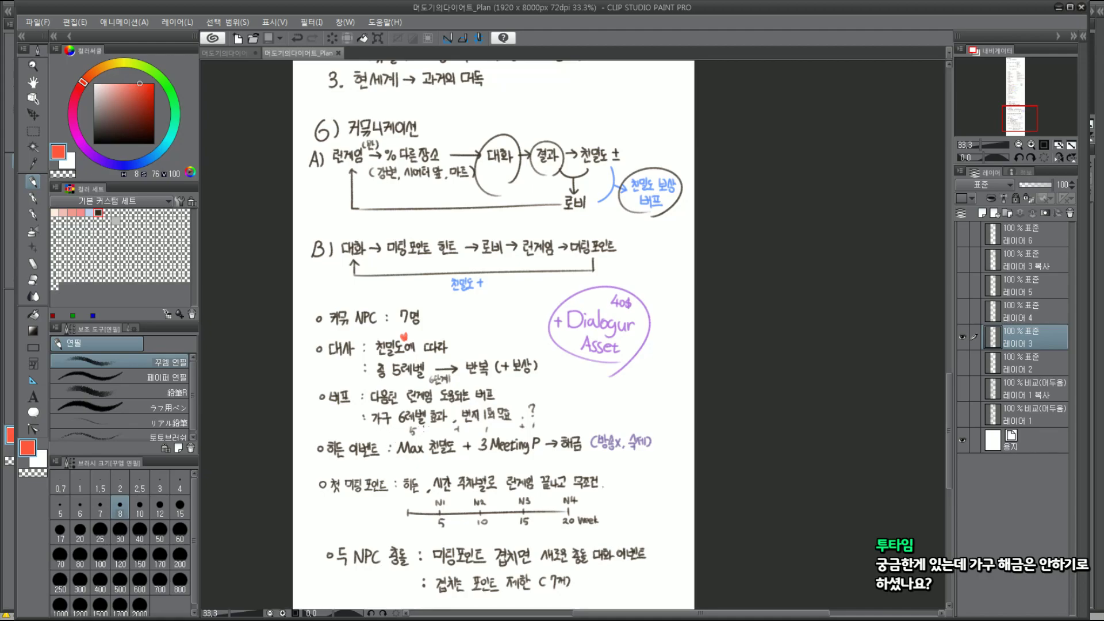
{"action": "left_click", "coordinate": [37, 22]}
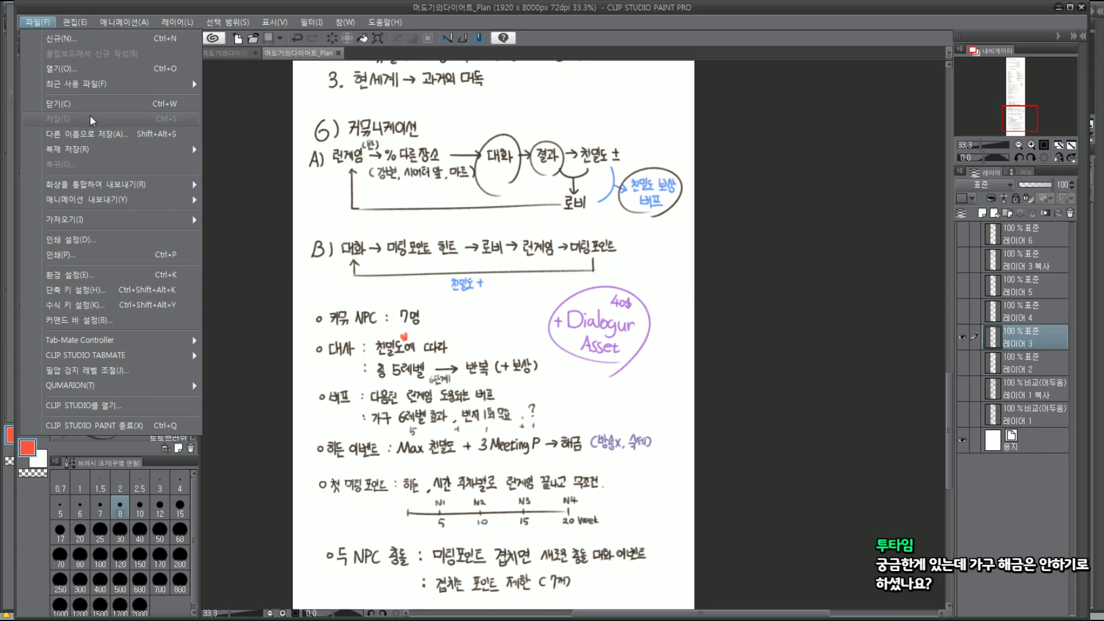
{"action": "left_click", "coordinate": [38, 23]}
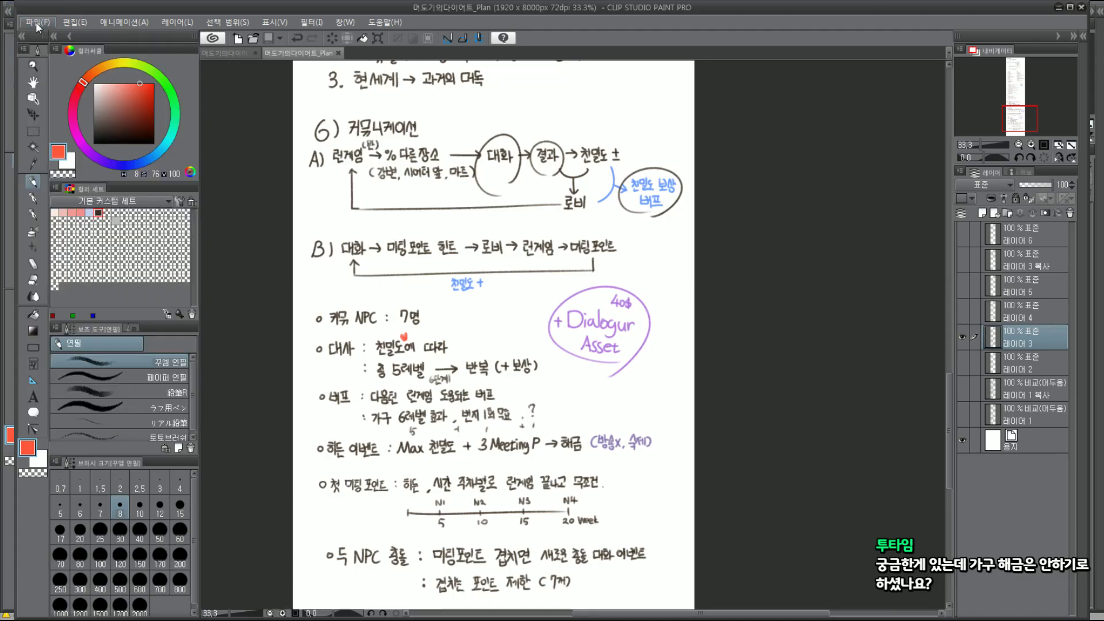
{"action": "left_click", "coordinate": [1061, 7]}
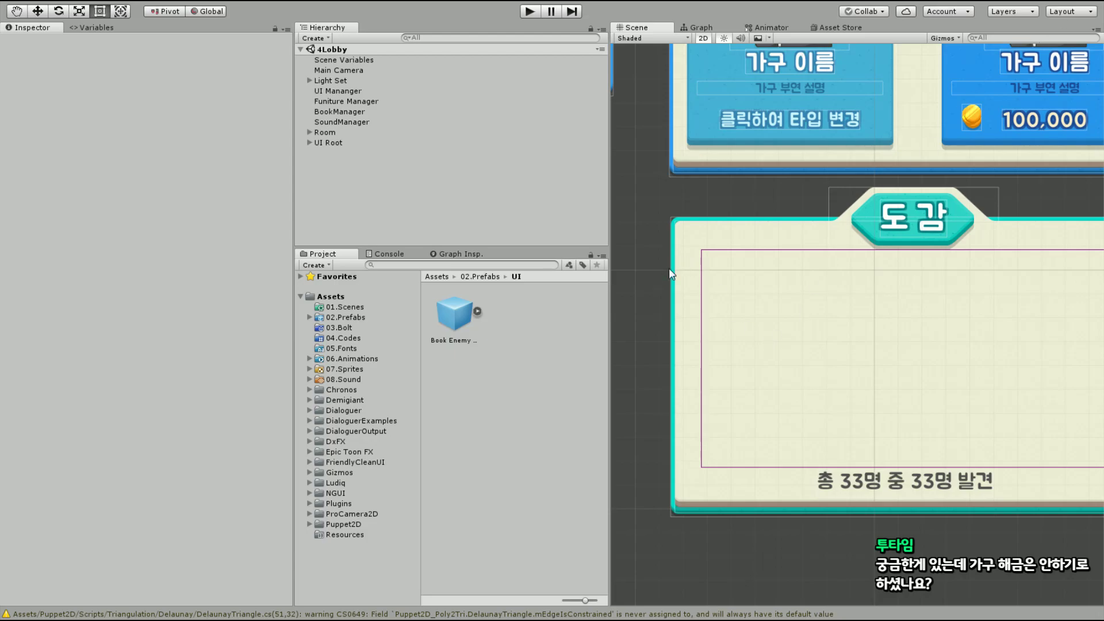
Pan and zoom the Unity Scene view to frame the room, menu and furniture panels
{"action": "scroll", "coordinate": [892, 339], "scroll_direction": "down", "scroll_amount": 3}
{"action": "scroll", "coordinate": [892, 333], "scroll_direction": "down", "scroll_amount": 2}
{"action": "left_click_drag", "start_coordinate": [792, 305], "coordinate": [840, 380]}
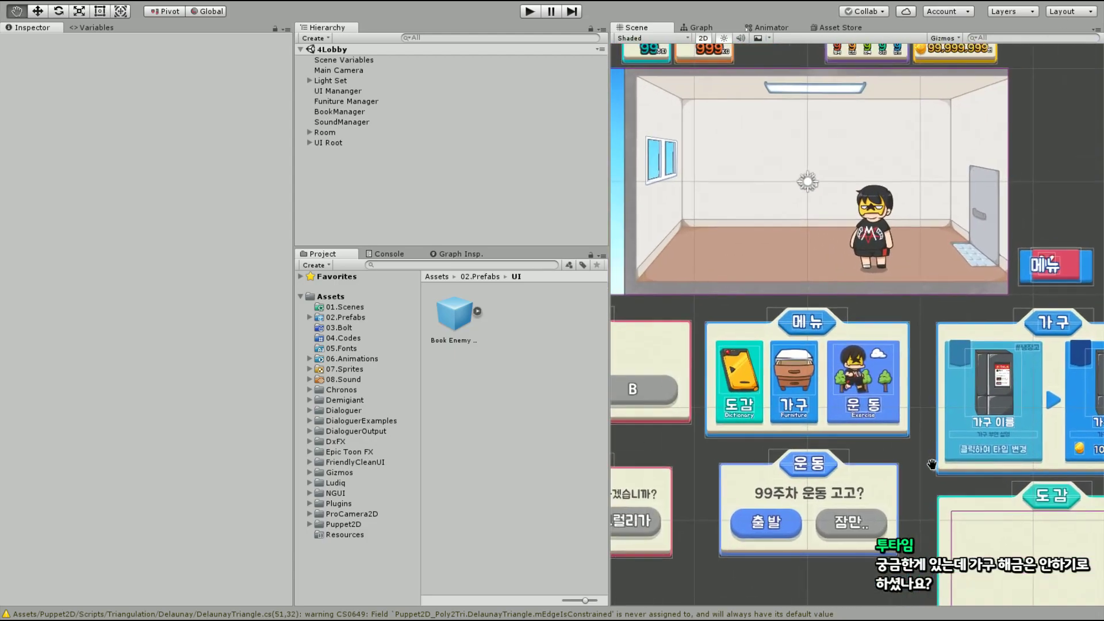
{"action": "scroll", "coordinate": [840, 381], "scroll_direction": "up", "scroll_amount": 1}
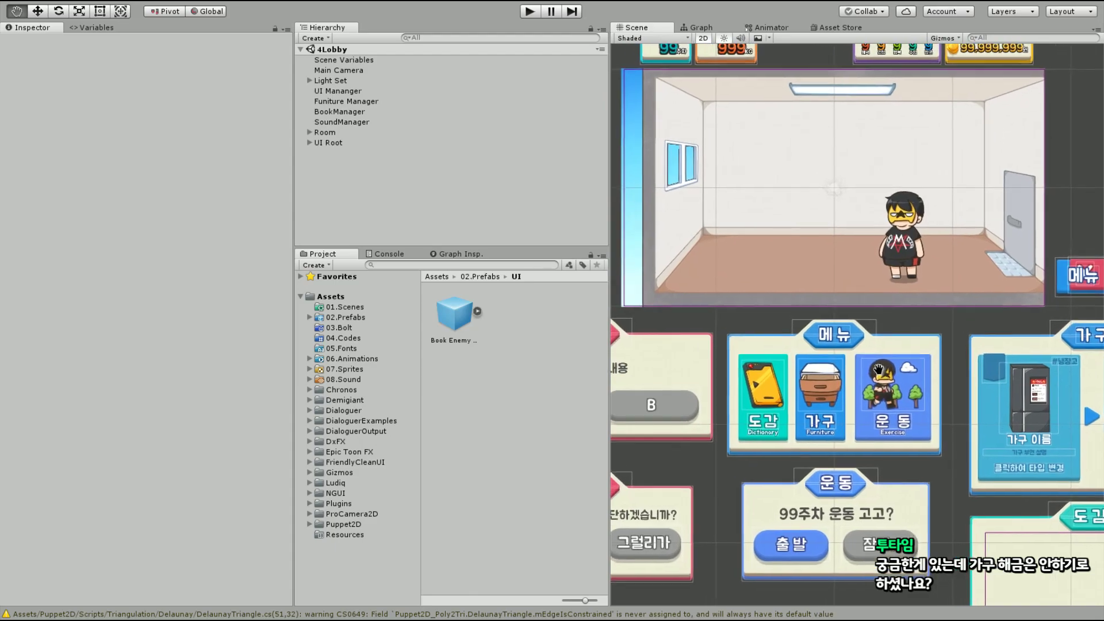
{"action": "left_click_drag", "start_coordinate": [839, 381], "coordinate": [895, 432]}
{"action": "scroll", "coordinate": [923, 372], "scroll_direction": "down", "scroll_amount": 1}
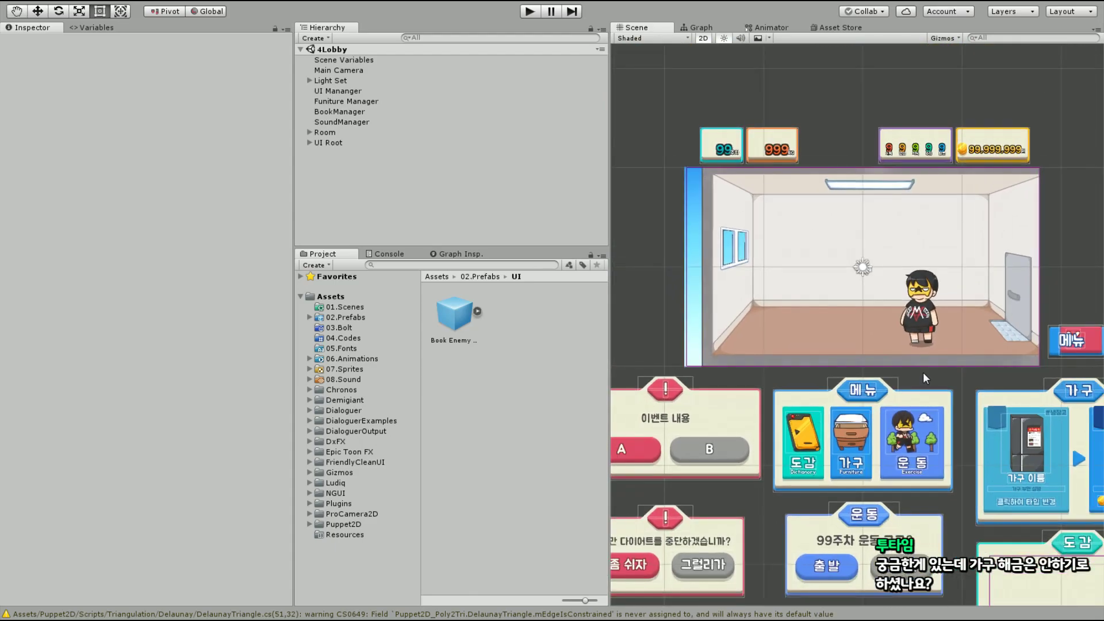
{"action": "left_click_drag", "start_coordinate": [923, 372], "coordinate": [817, 347]}
Show the 01.Scenes folder's five scenes, 1Splash through 5Game, dismissing its context menu unused
{"action": "left_click", "coordinate": [345, 307]}
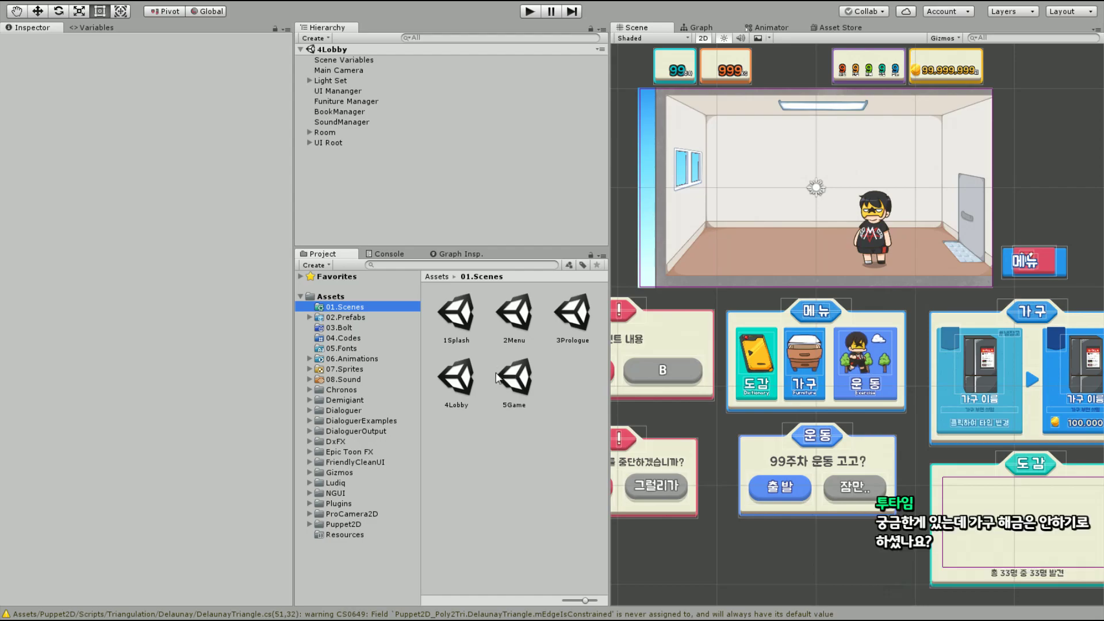
{"action": "right_click", "coordinate": [554, 382]}
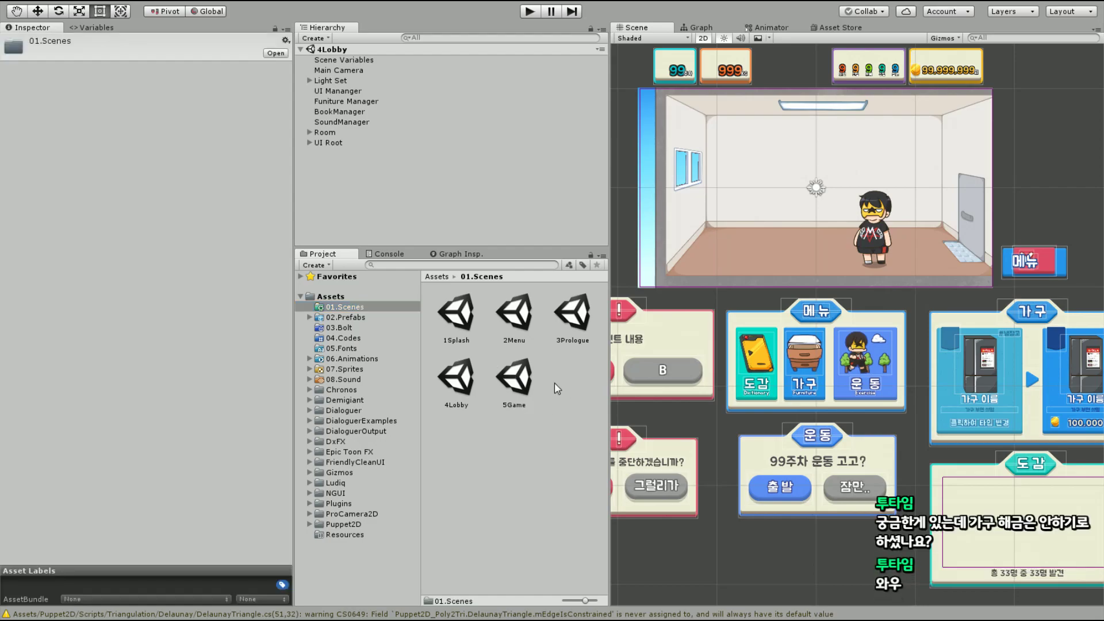
{"action": "left_click", "coordinate": [553, 415]}
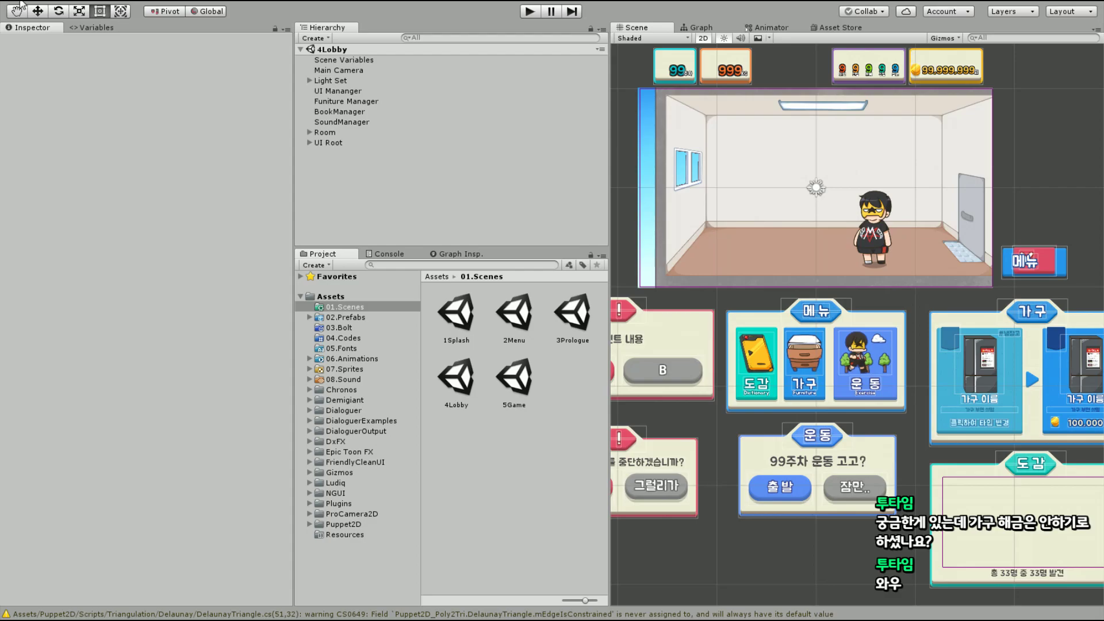